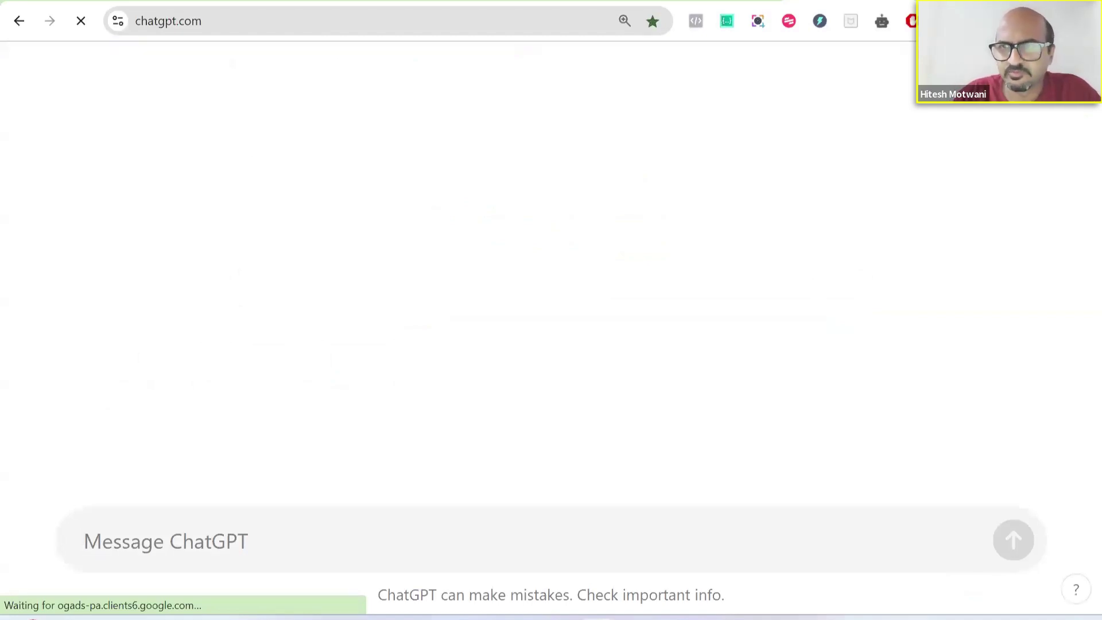
- Open a new Chrome Incognito window and load chatgpt.com
key("alt+f")
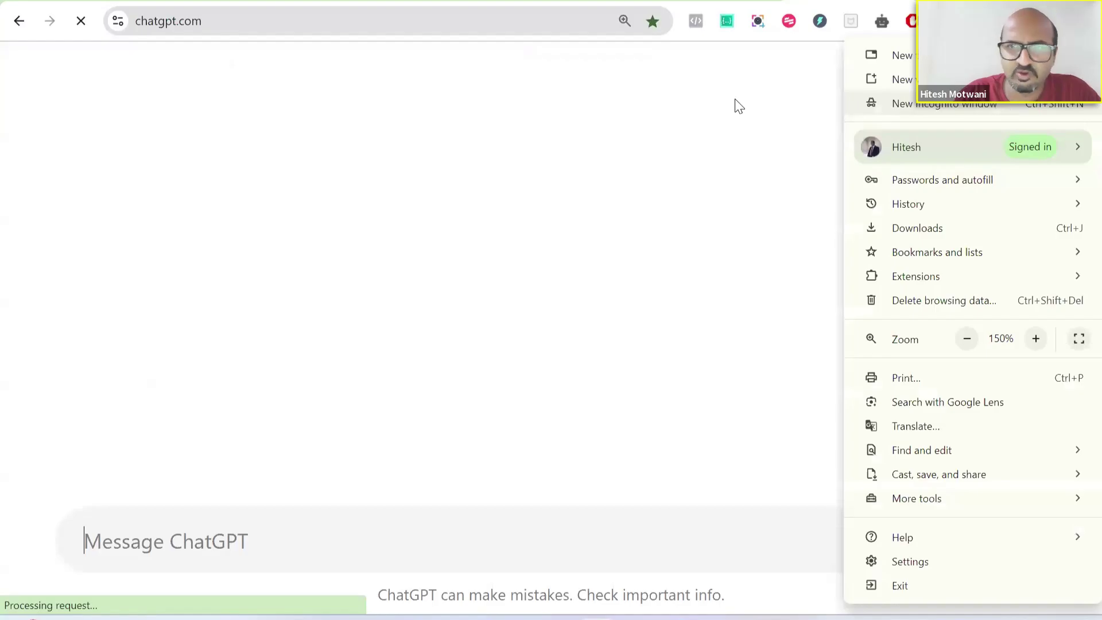
key("ctrl+shift+n")
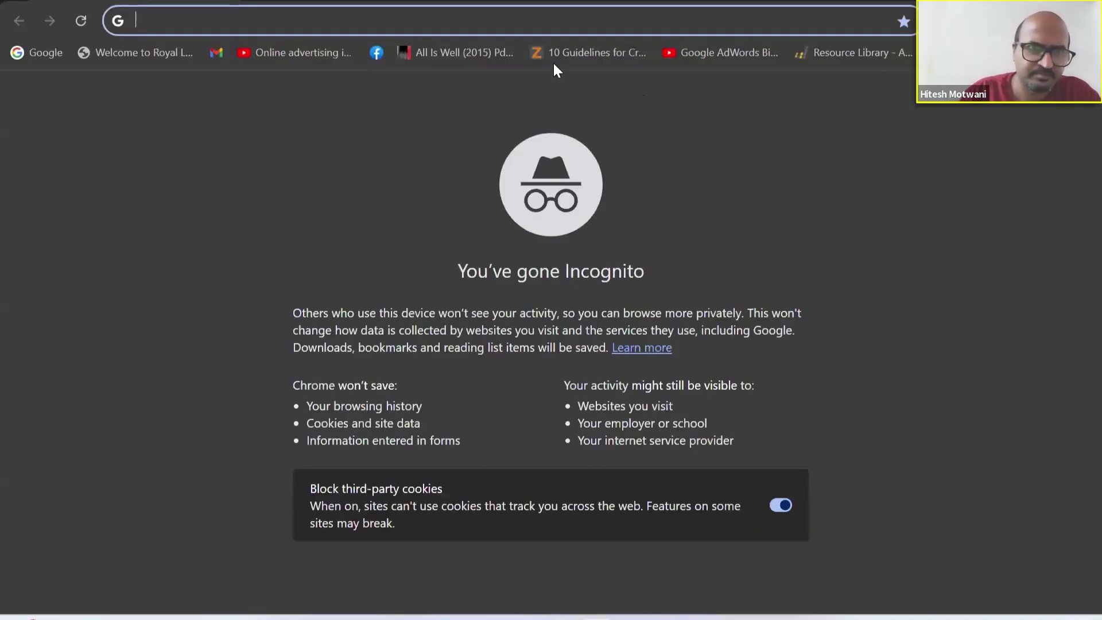
type("cha")
key("Return")
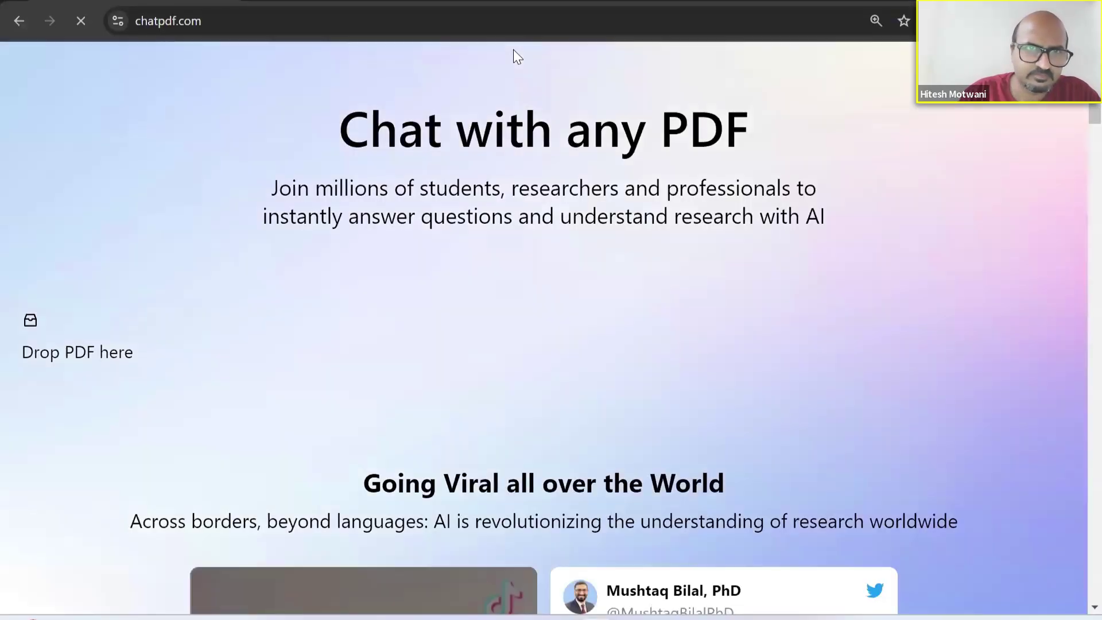
left_click(202, 27)
type("chatgp")
key("Return")
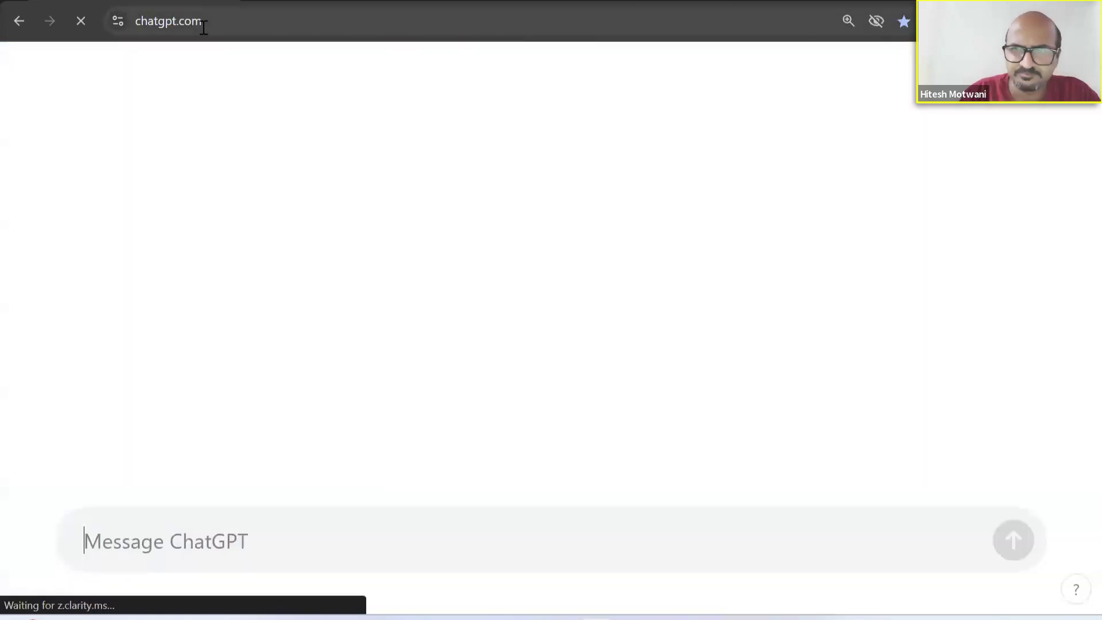
- Ask ChatGPT how many medals the US, Saudi Arabia and India won at the 2024 Olympics, then select the question
left_click(160, 530)
type("Can")
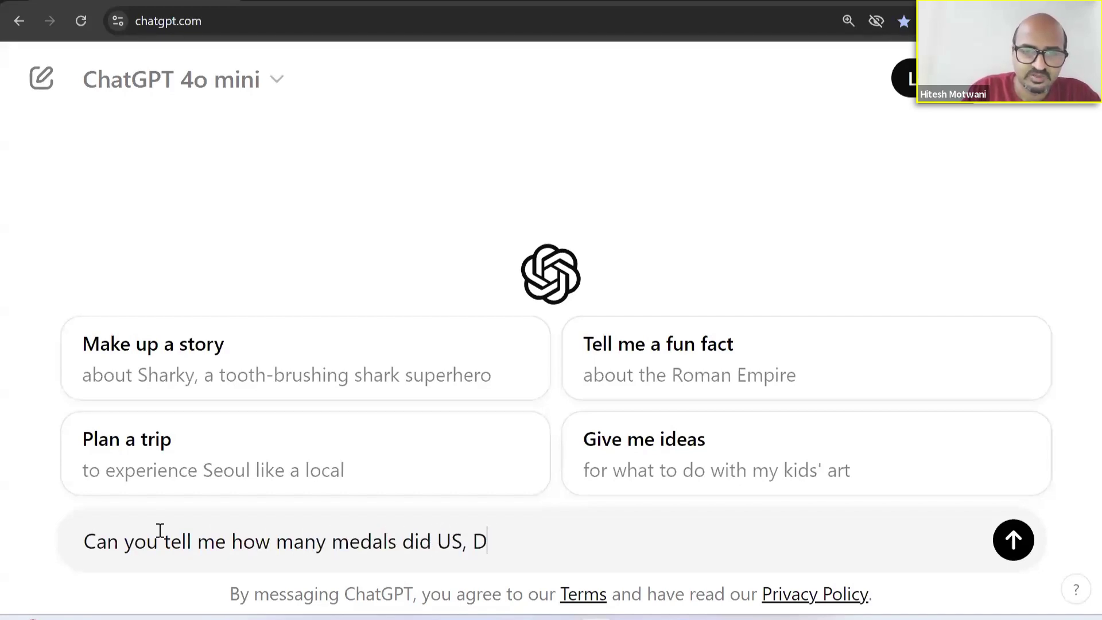
type("audo")
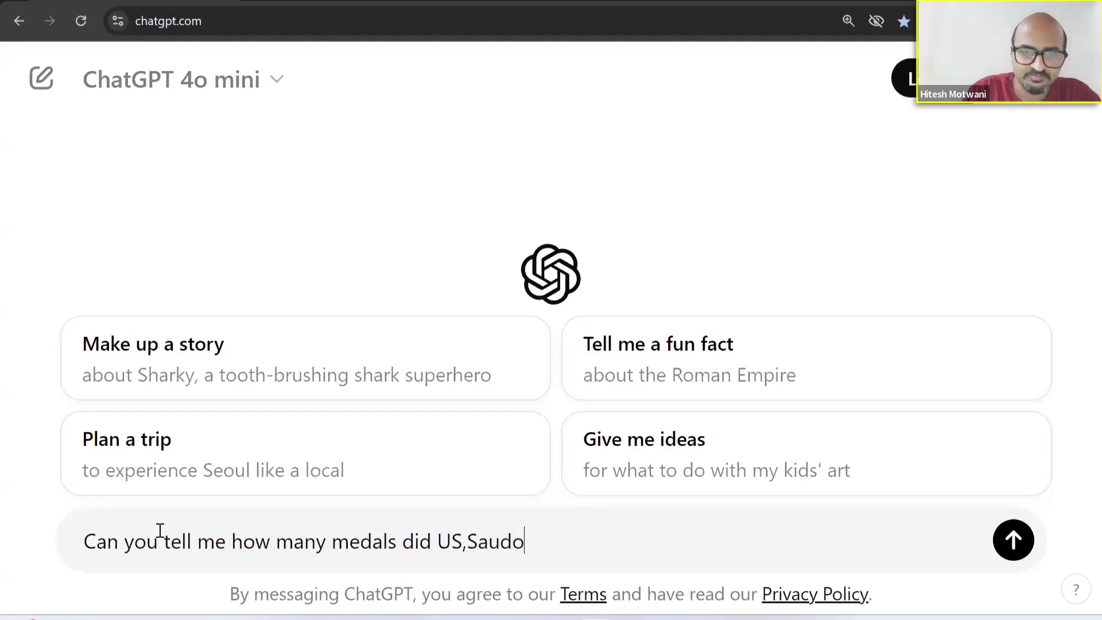
key("BackSpace")
type("i, India")
key("BackSpace")
type("a win ")
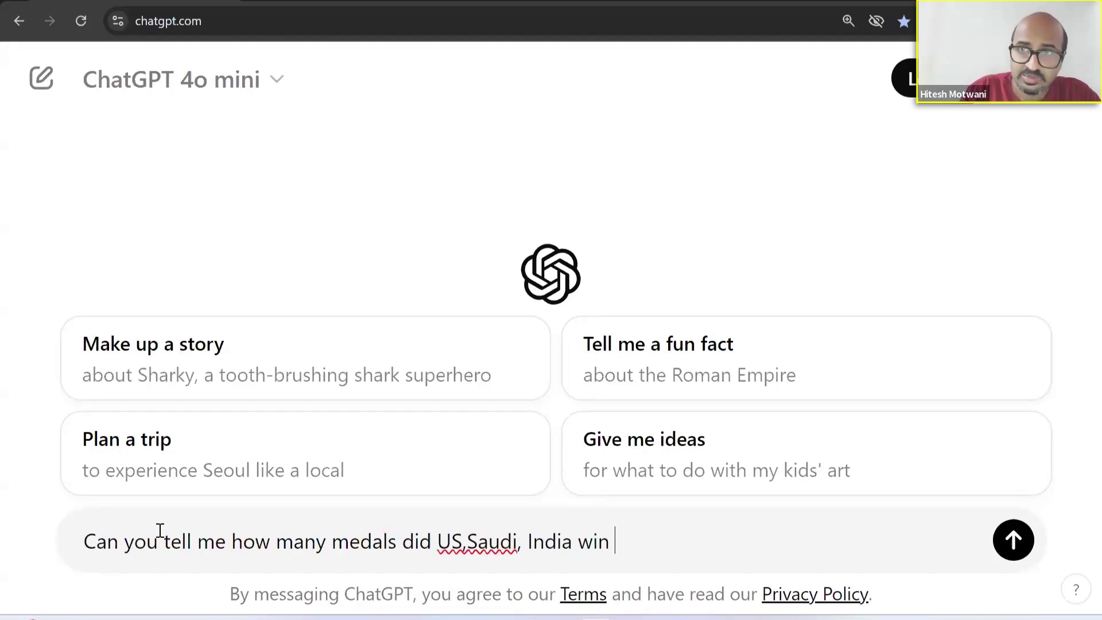
type("the recent olympucs")
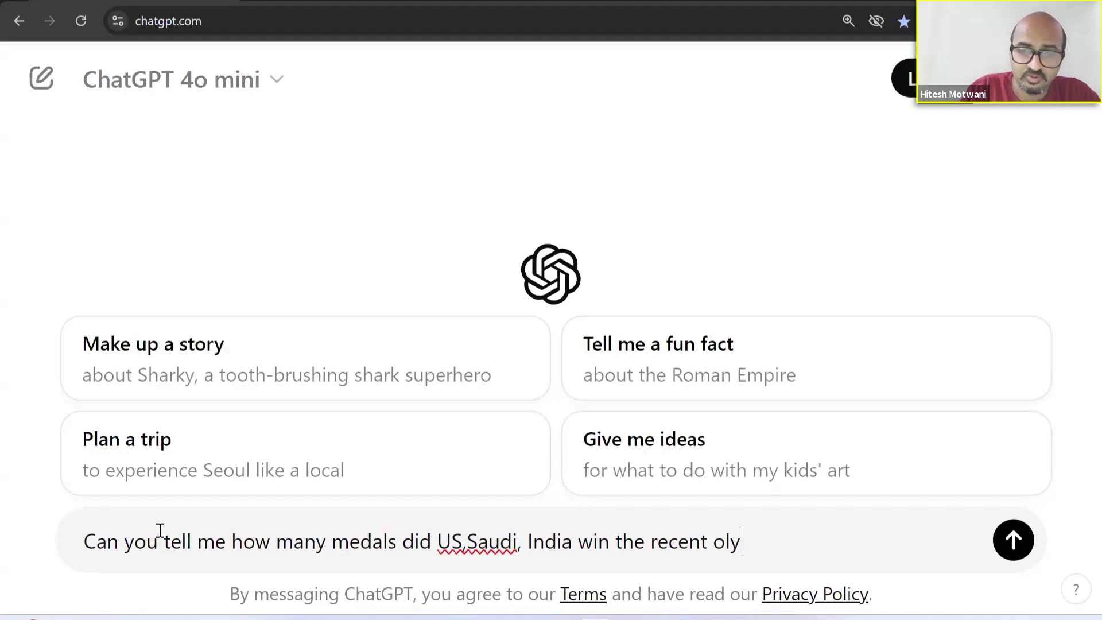
key("BackSpace")
key("BackSpace")
key("BackSpace")
type("ics 2024")
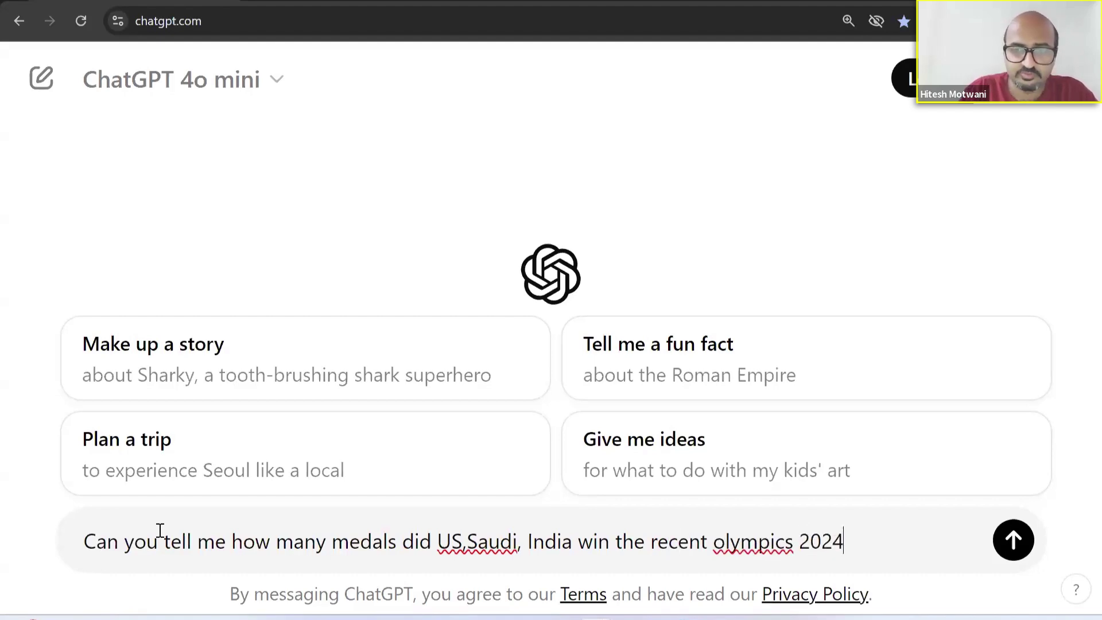
key("Return")
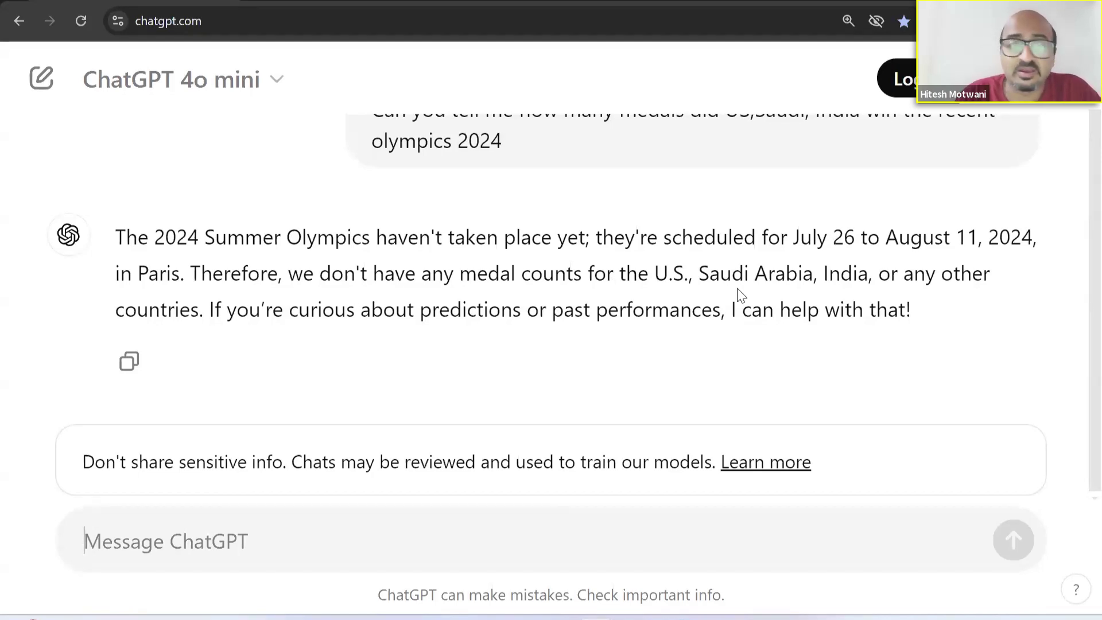
scroll(689, 338, "up", 1)
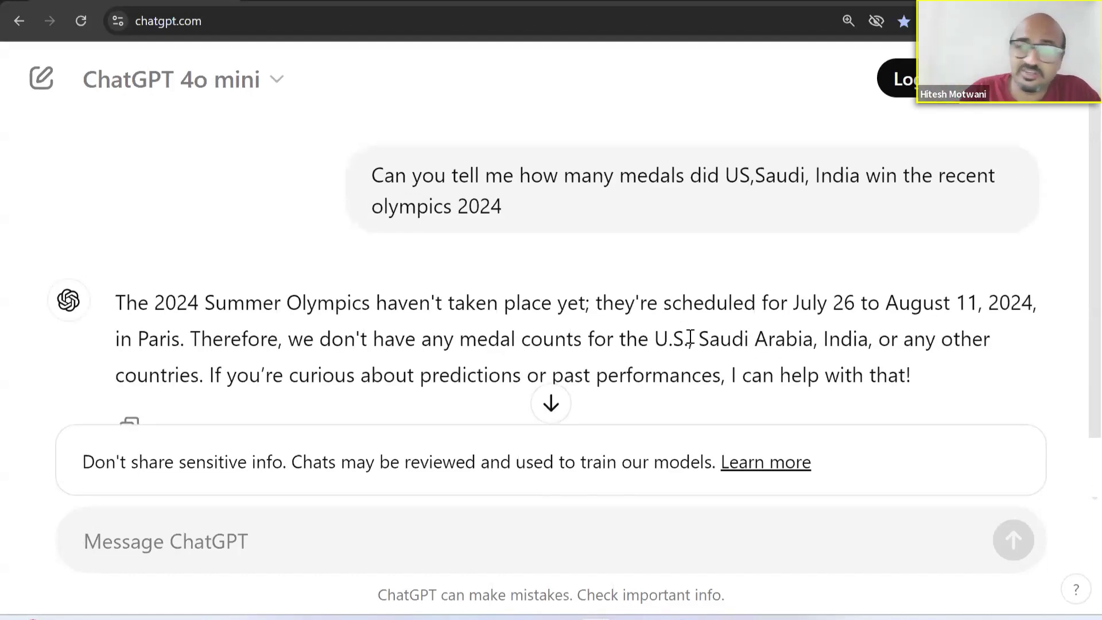
triple_click(525, 224)
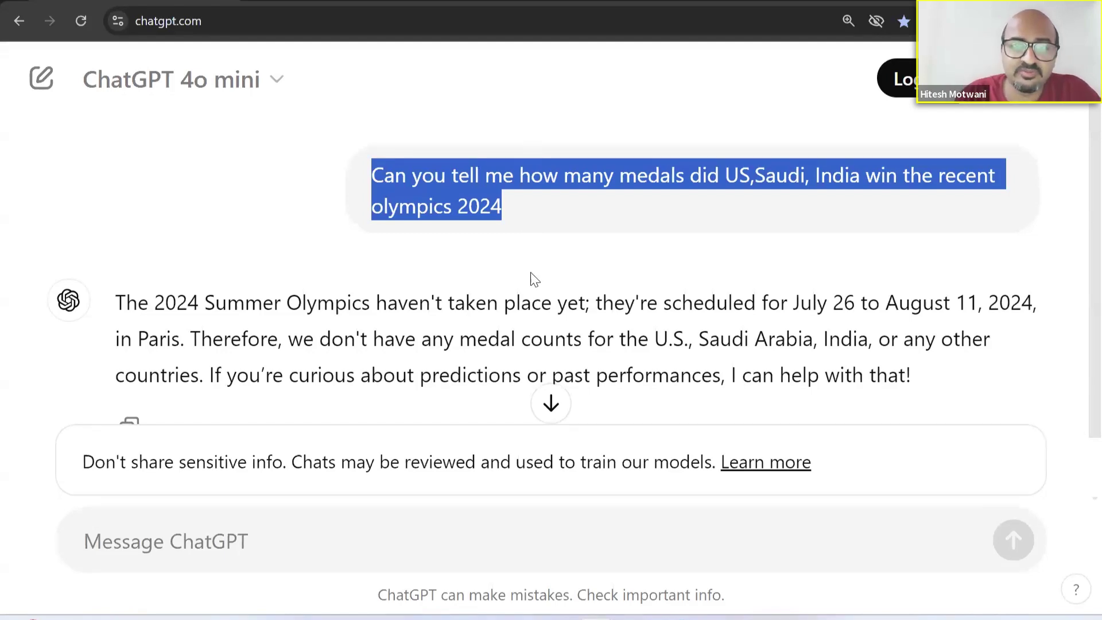
- Send ChatGPT a competitor analysis request for Salesforce CRM vs MS Dynamics CRM
left_click(347, 529)
type("Can yuo give me a competitor analysis between Salesforce CRM vs MS Dynamics CRM")
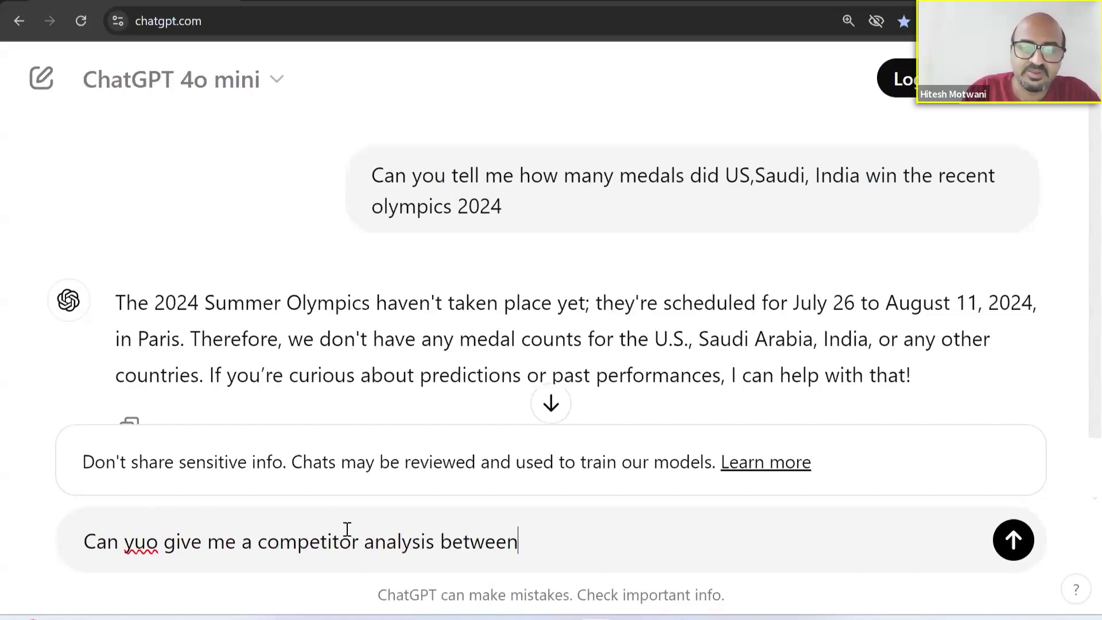
type("Salesforce CRM vs MS Dynamics CRM")
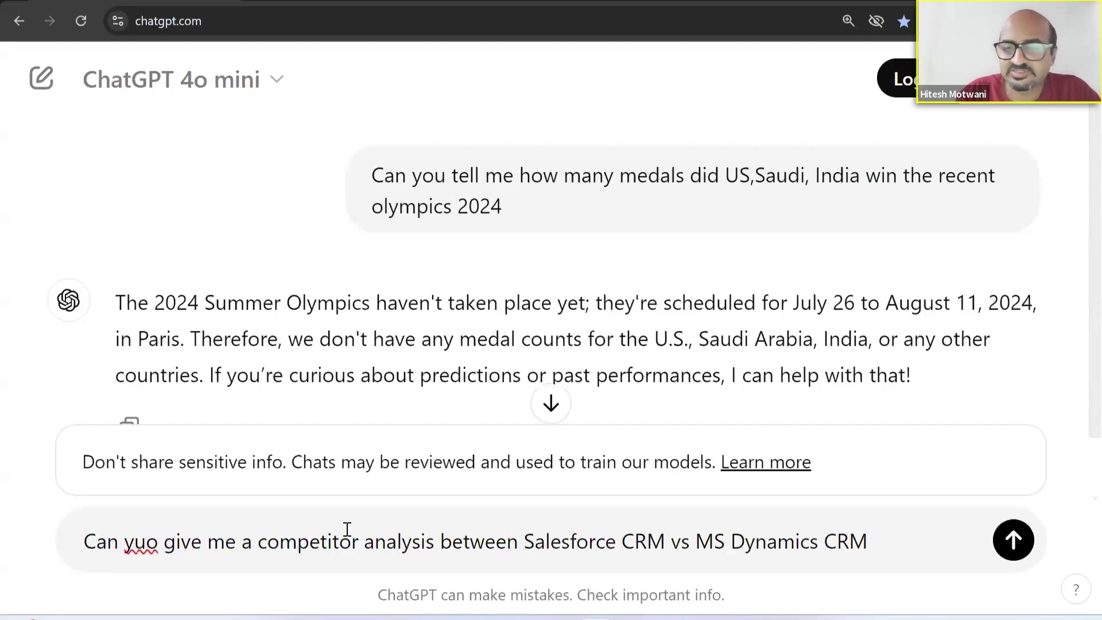
key("Return")
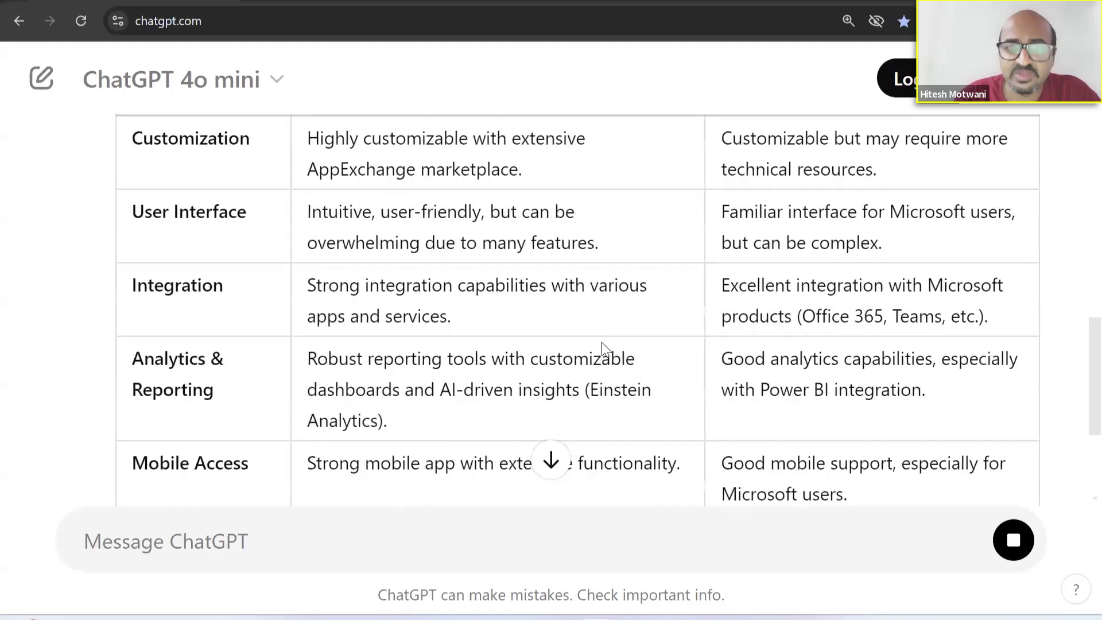
- Read through the comparison reply covering pricing, strengths, weaknesses and conclusion
right_click(602, 343)
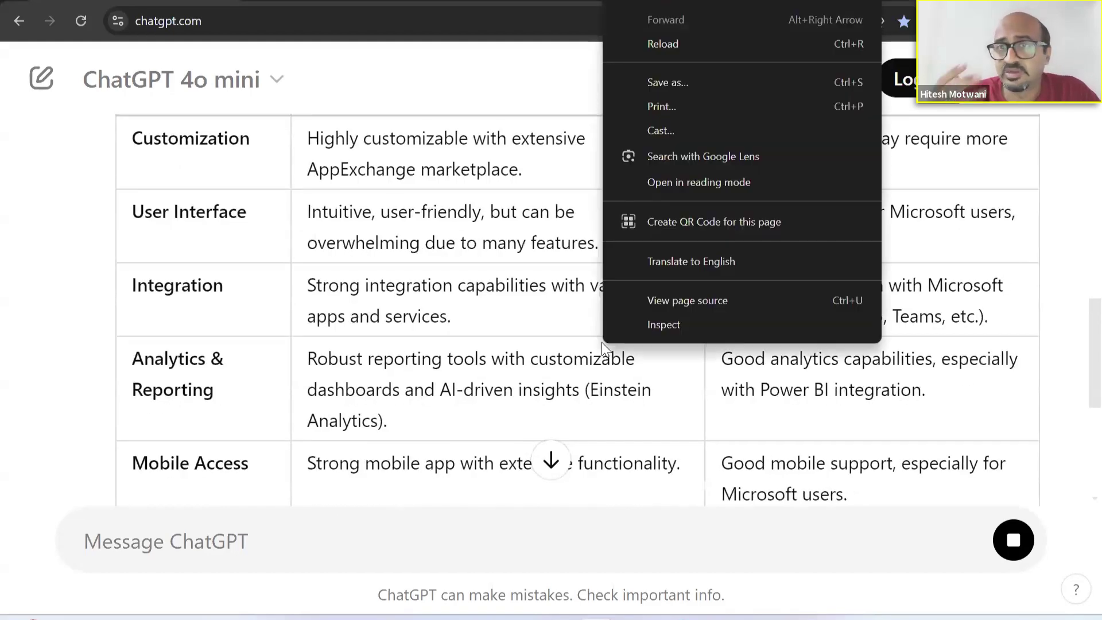
left_click(494, 249)
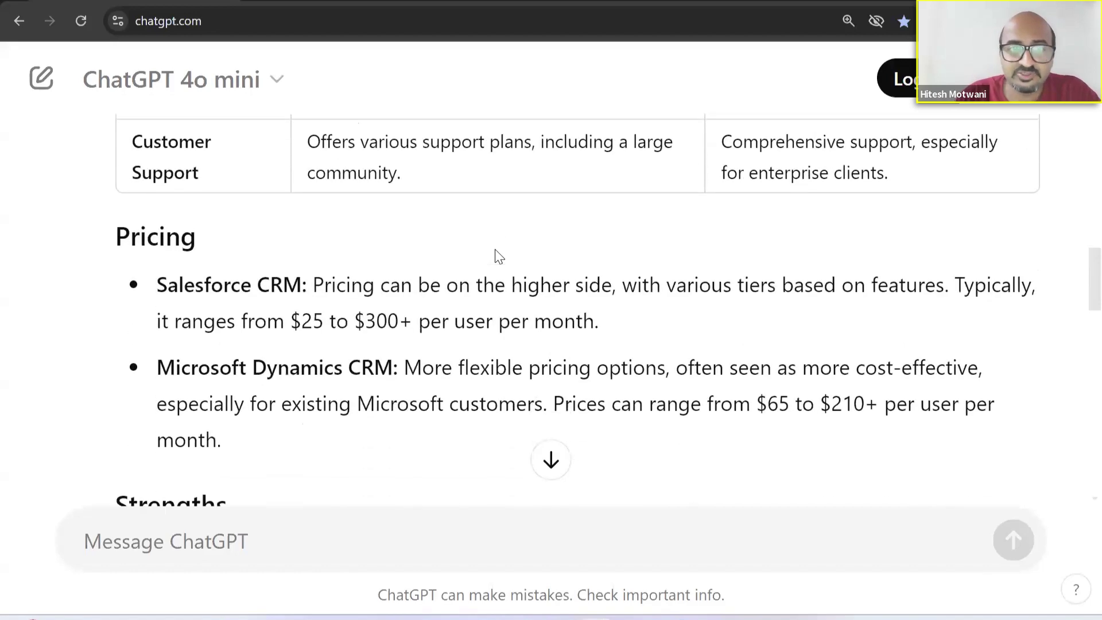
scroll(497, 251, "down", 1)
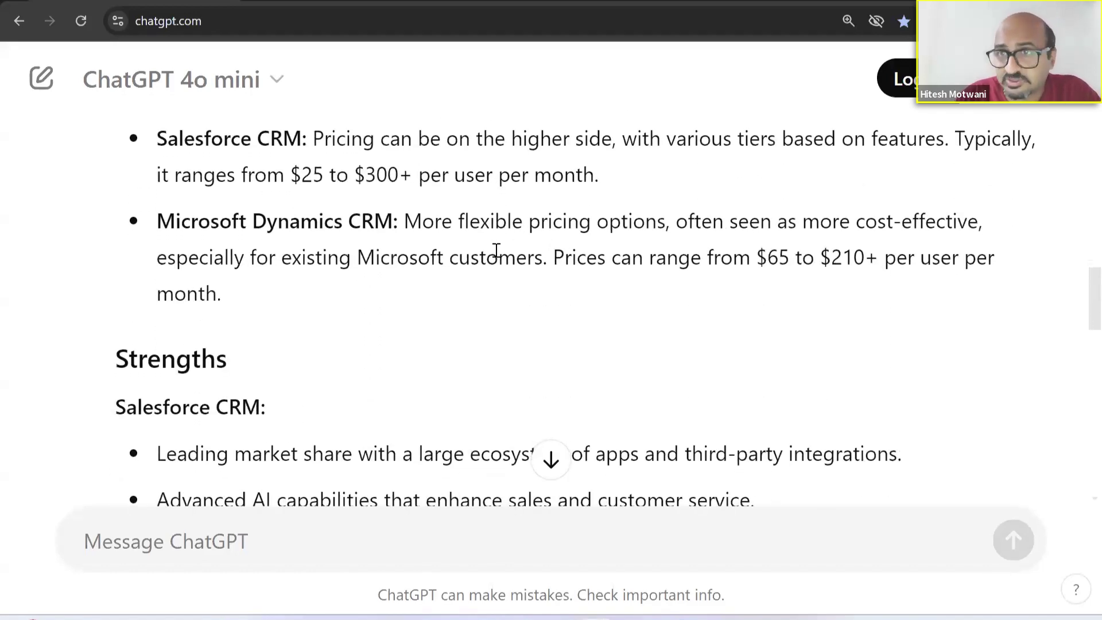
scroll(496, 250, "down", 7)
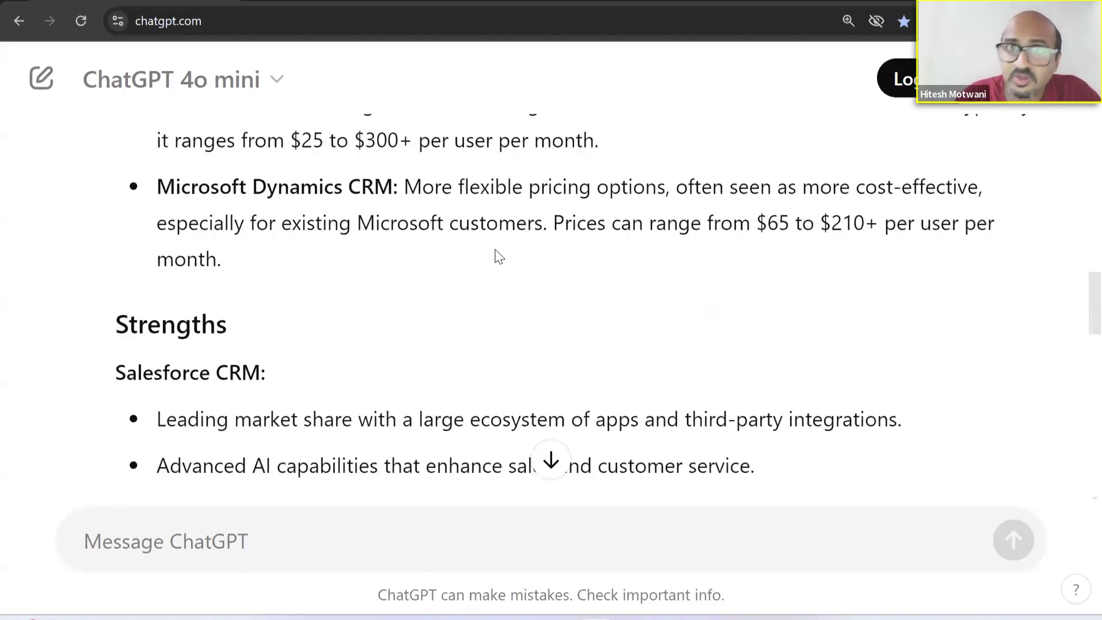
scroll(495, 249, "down", 7)
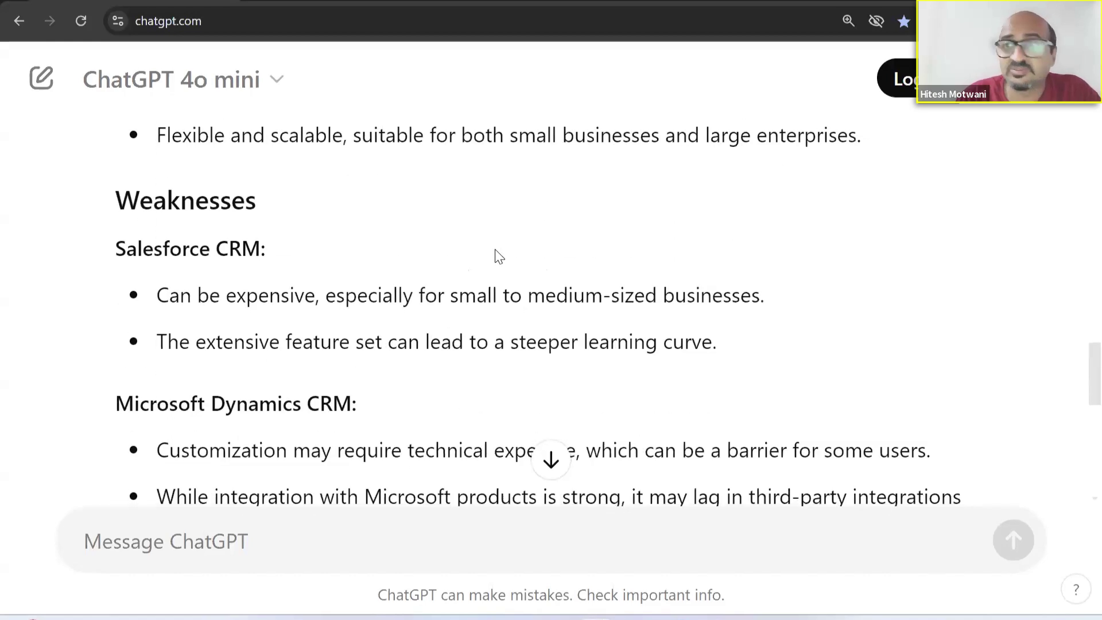
scroll(495, 249, "down", 4)
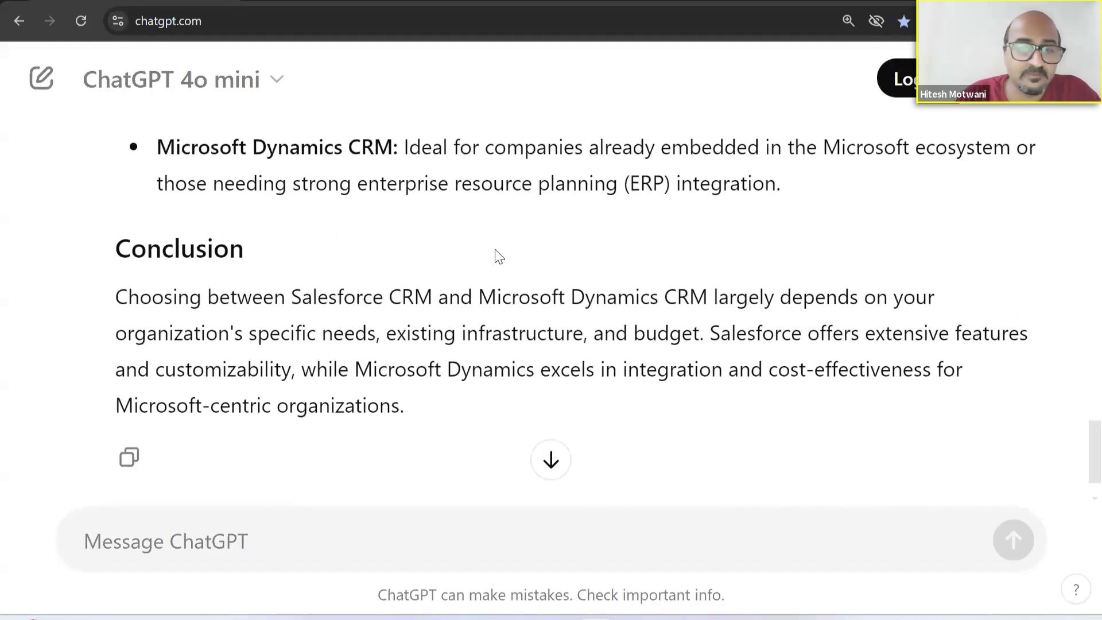
- Start a new topic in Bing Copilot in Edge
key("alt+Tab")
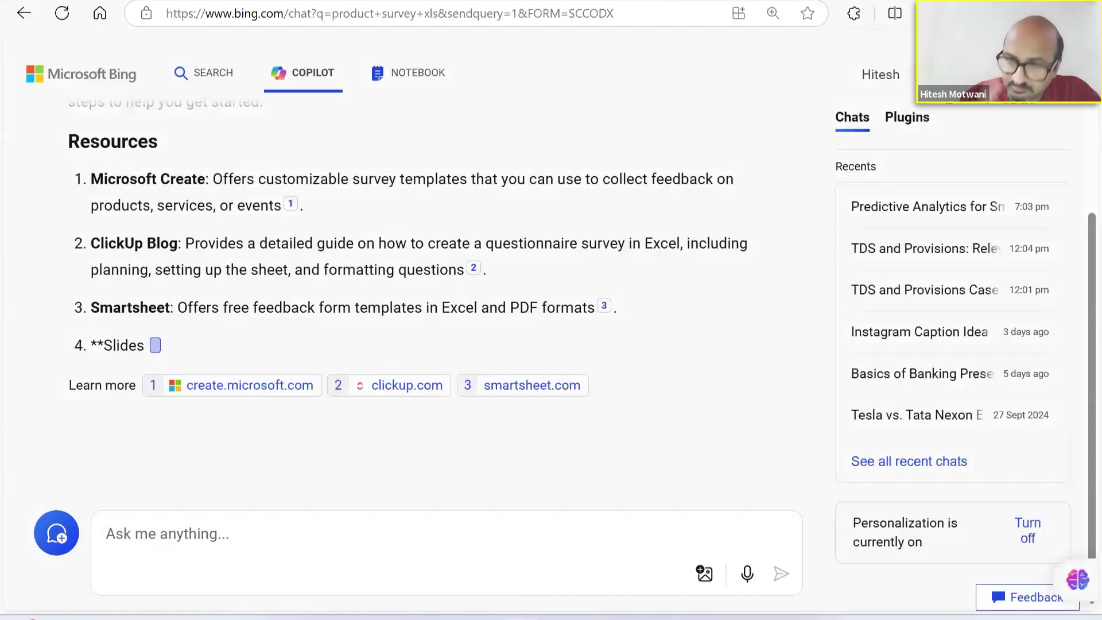
left_click(57, 540)
type("can oyou")
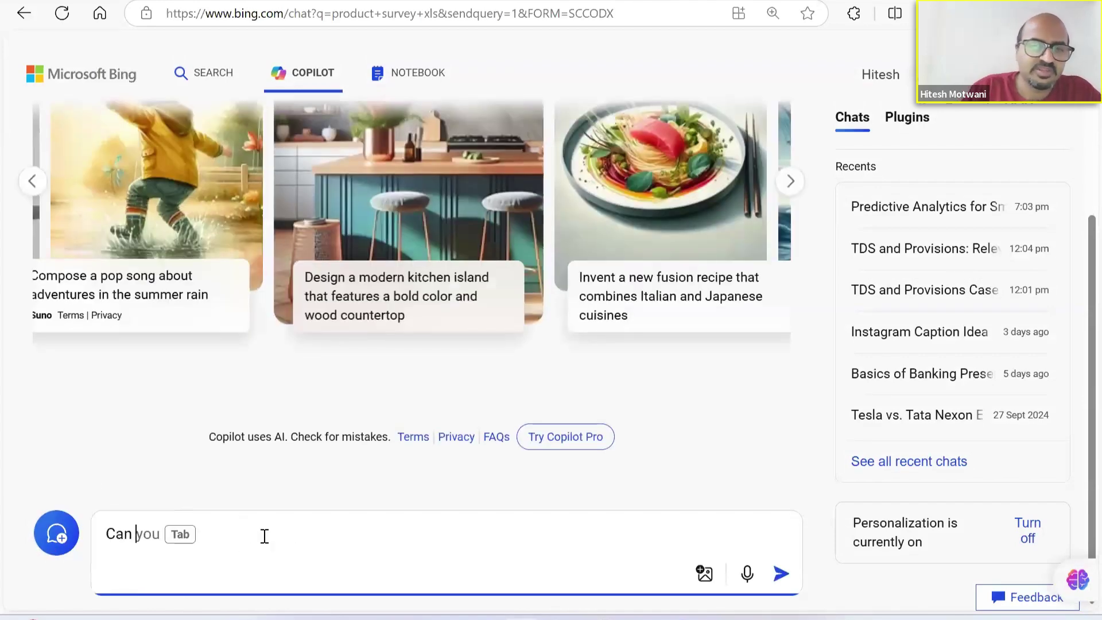
key("BackSpace")
key("BackSpace")
type("y")
key("BackSpace")
- Copy the Olympics medal question from ChatGPT and send it to Copilot
key("alt+Tab")
scroll(517, 326, "up", 20)
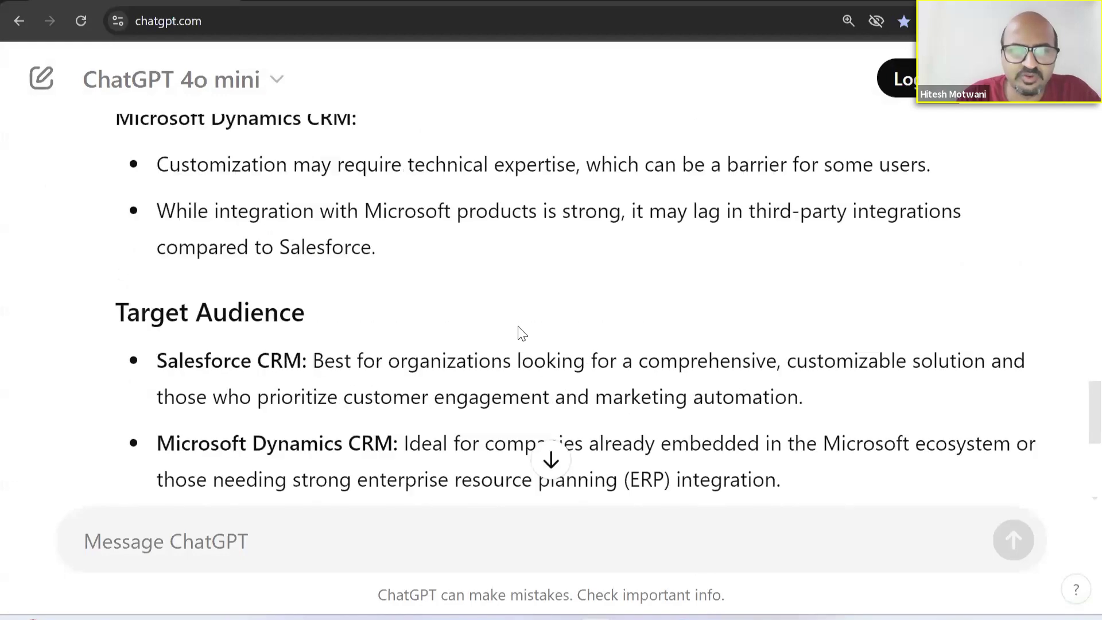
triple_click(534, 179)
key("ctrl+c")
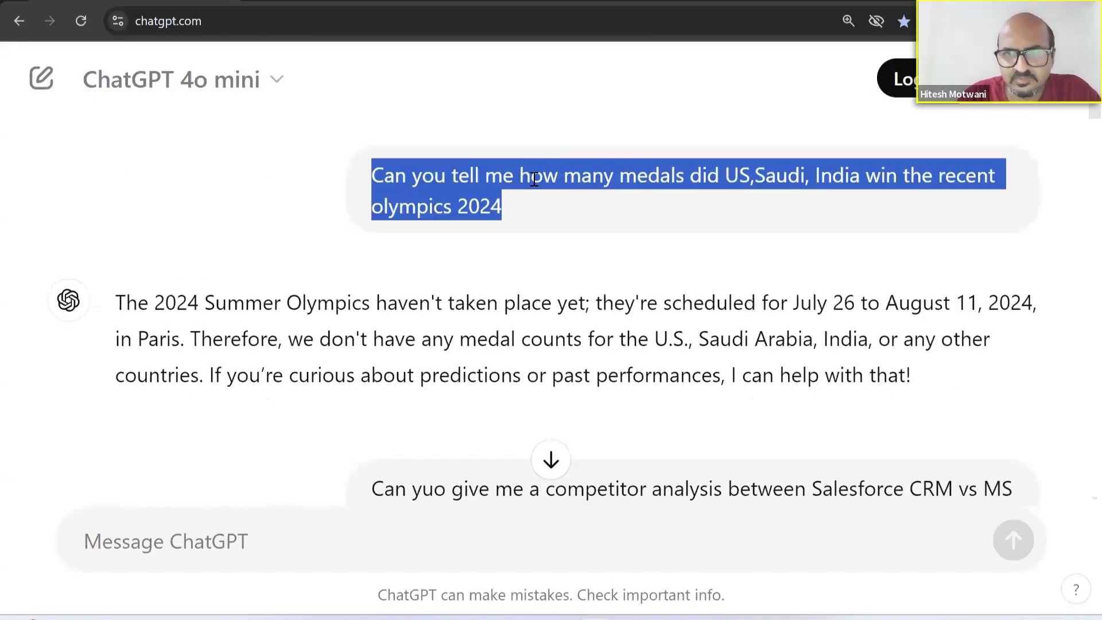
key("alt+Tab")
key("ctrl+a")
key("ctrl+v")
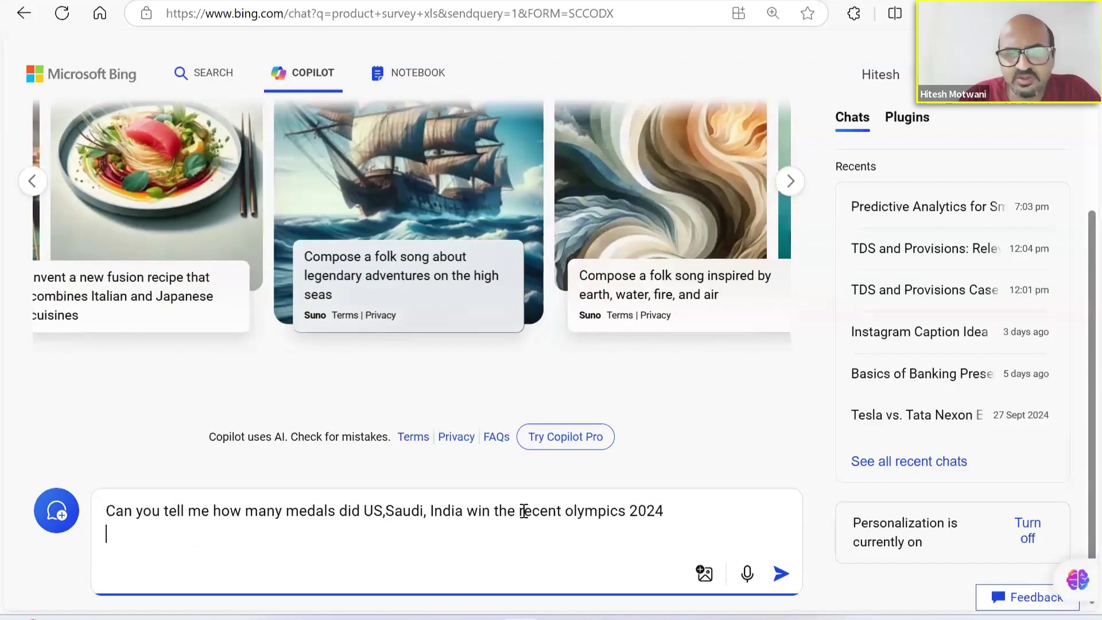
key("Return")
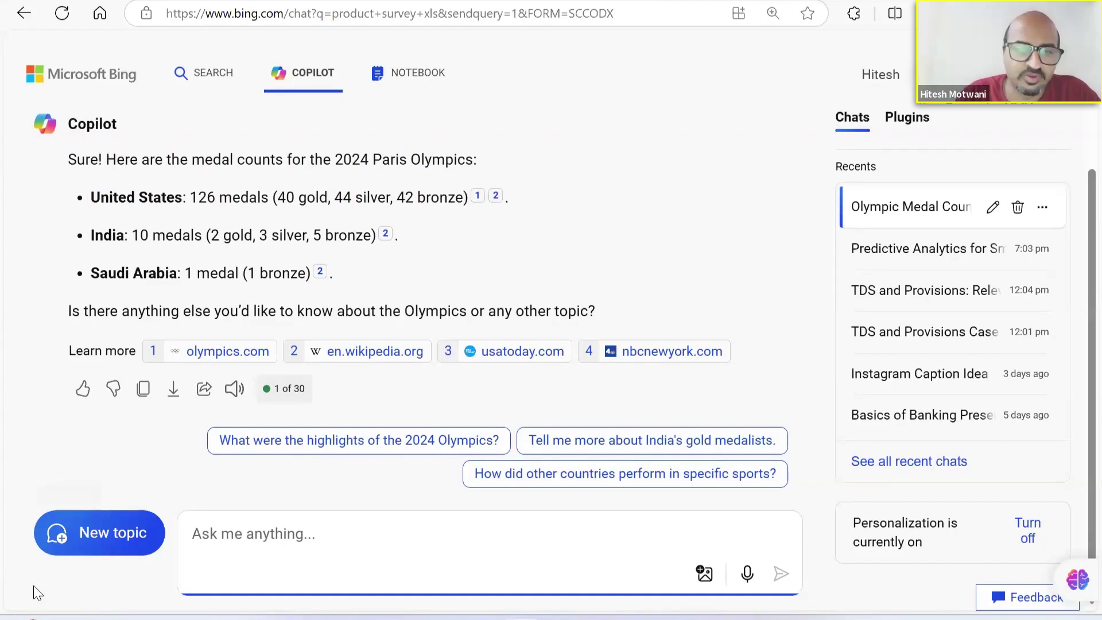
- Ask Copilot for a Salesforce CRM vs MS Dynamics CRM competition analysis as a table
mouse_move(239, 546)
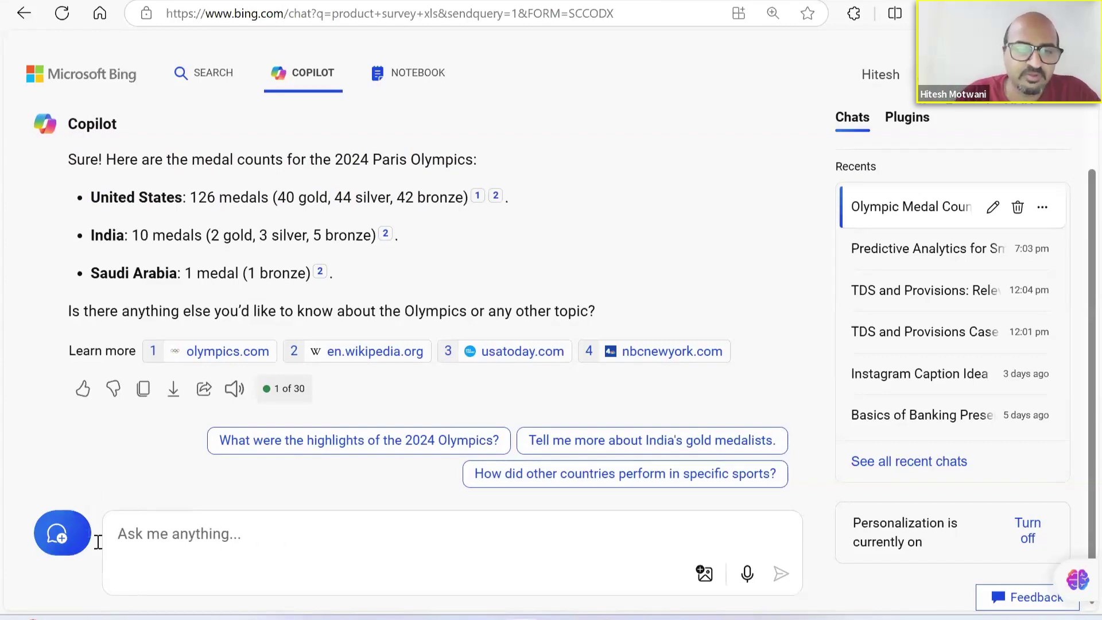
left_click(64, 538)
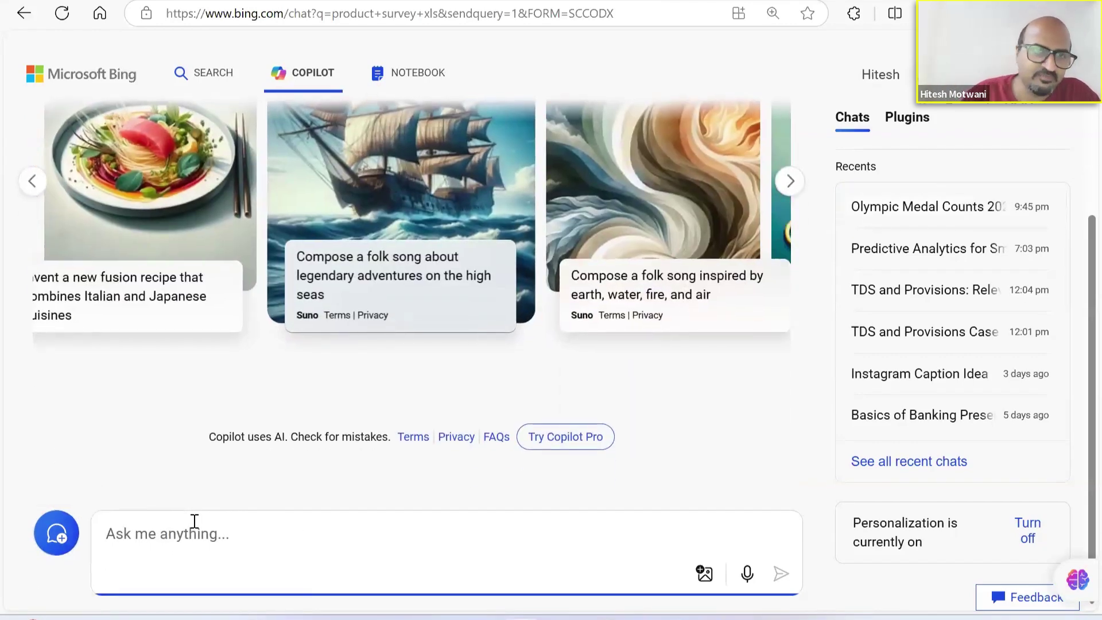
key("super")
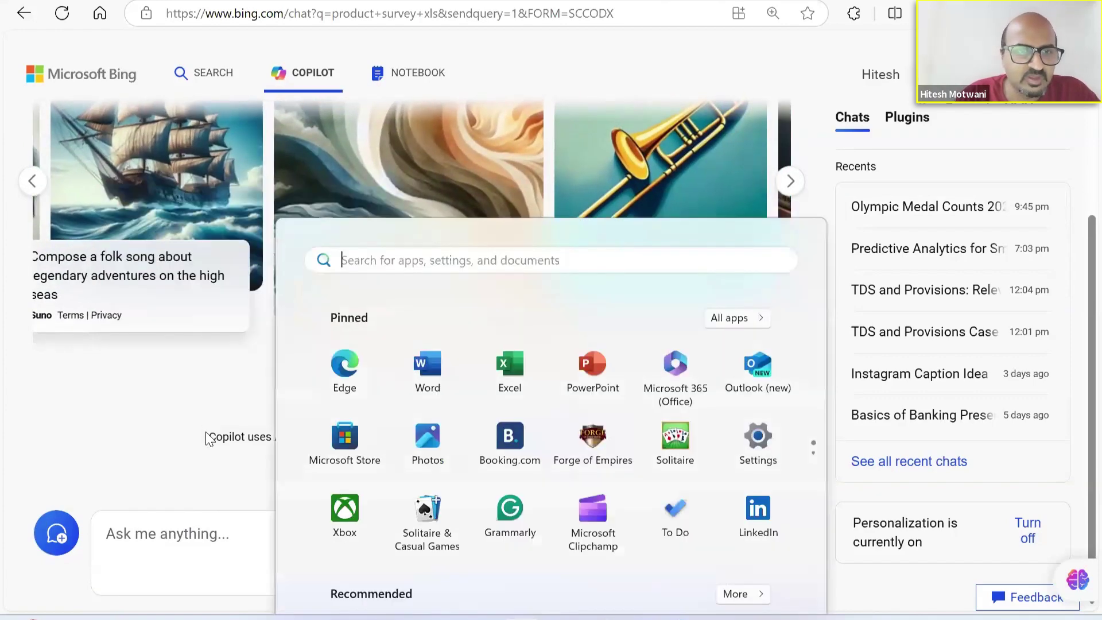
key("super")
key("super+v")
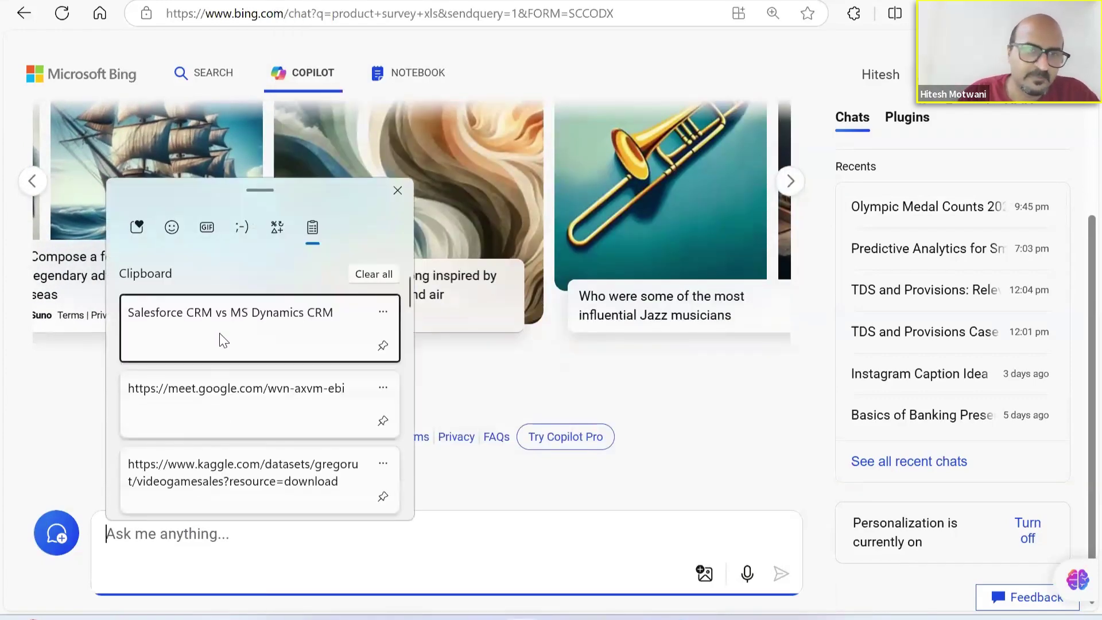
key("Return")
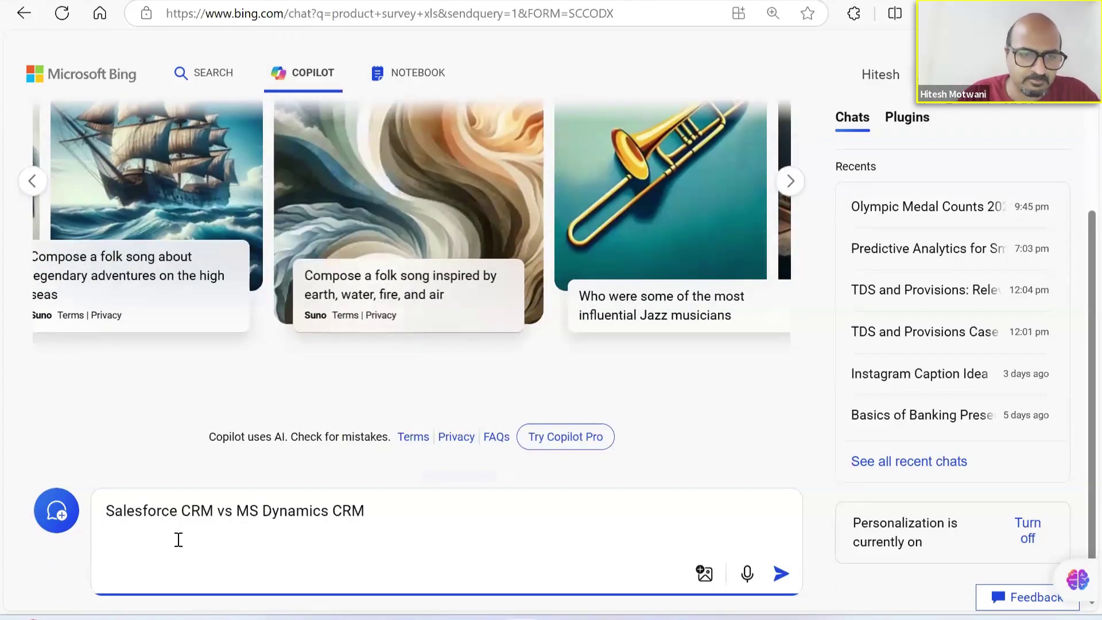
key("Up")
type("Can you please help me with competit")
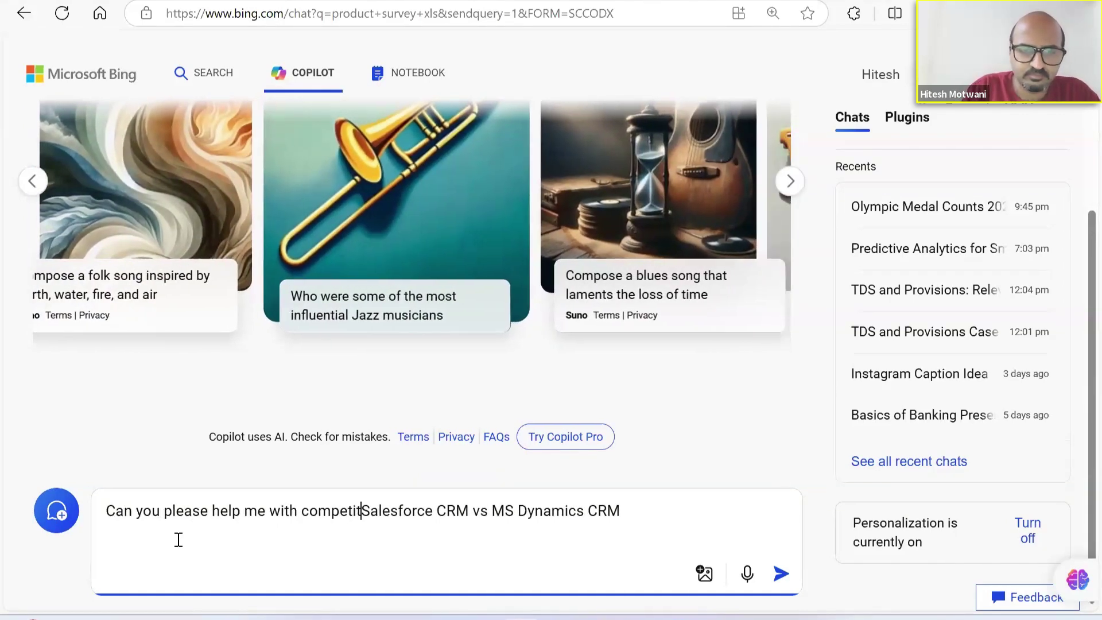
type("ion analysis for Salesforce CRM vs MS Dyna")
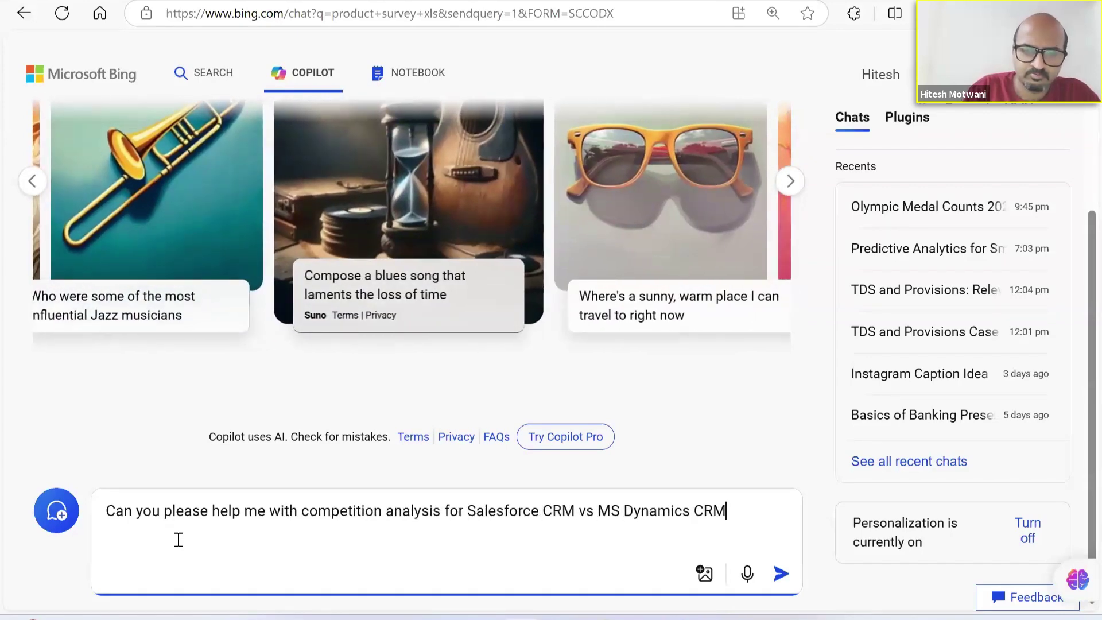
type("mics CRM. Give me this data in table format")
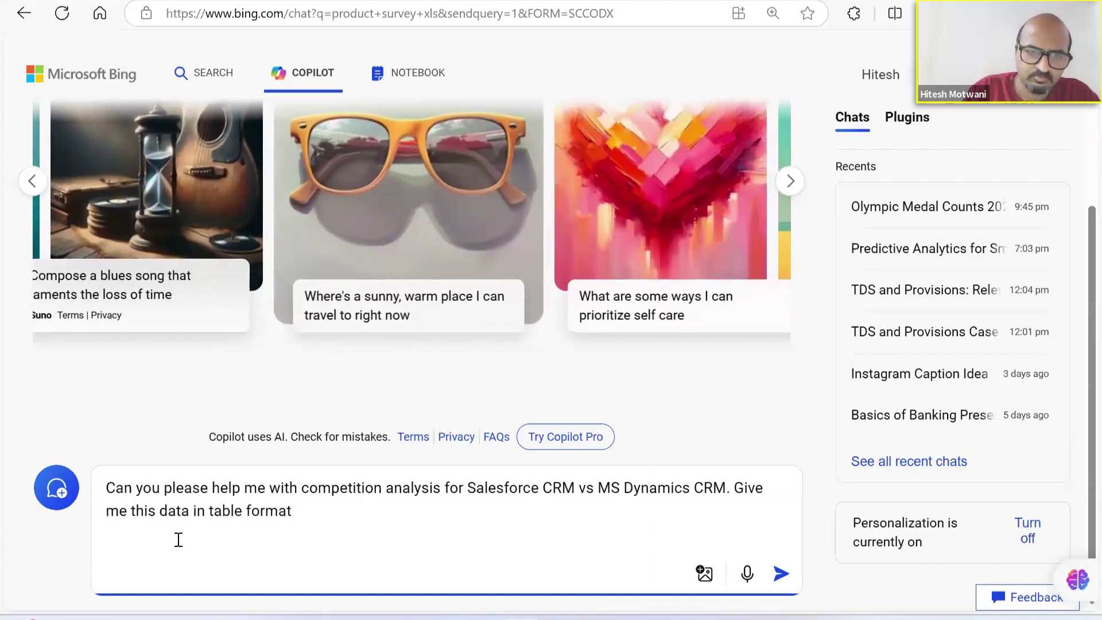
key("Return")
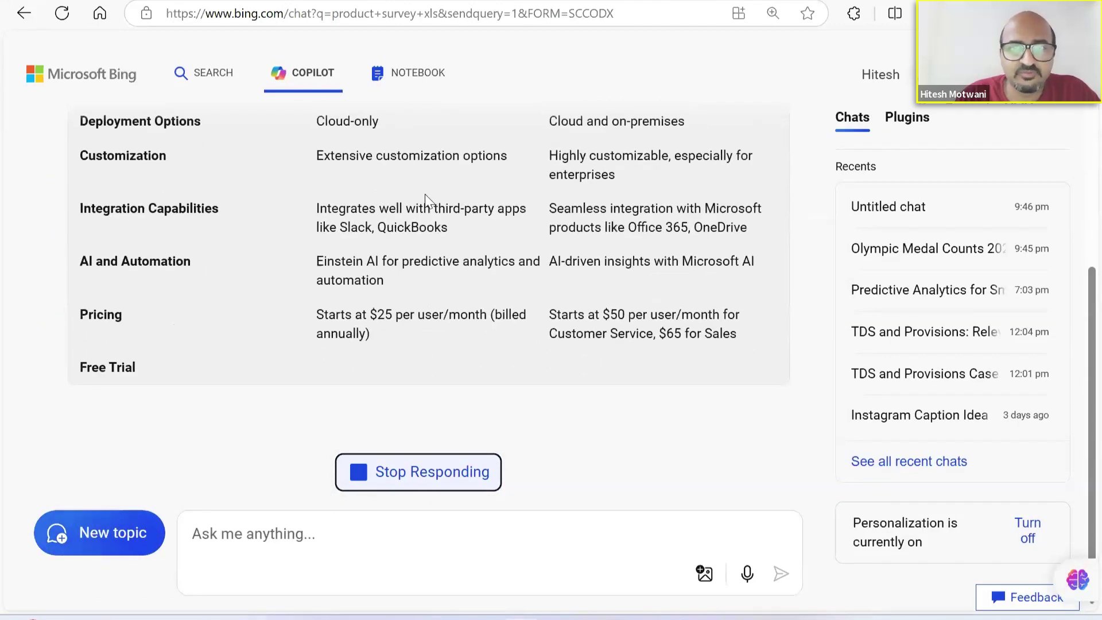
- Review the table comparing interface, deployment, pricing, free trial, strengths and weaknesses
scroll(391, 214, "up", 3)
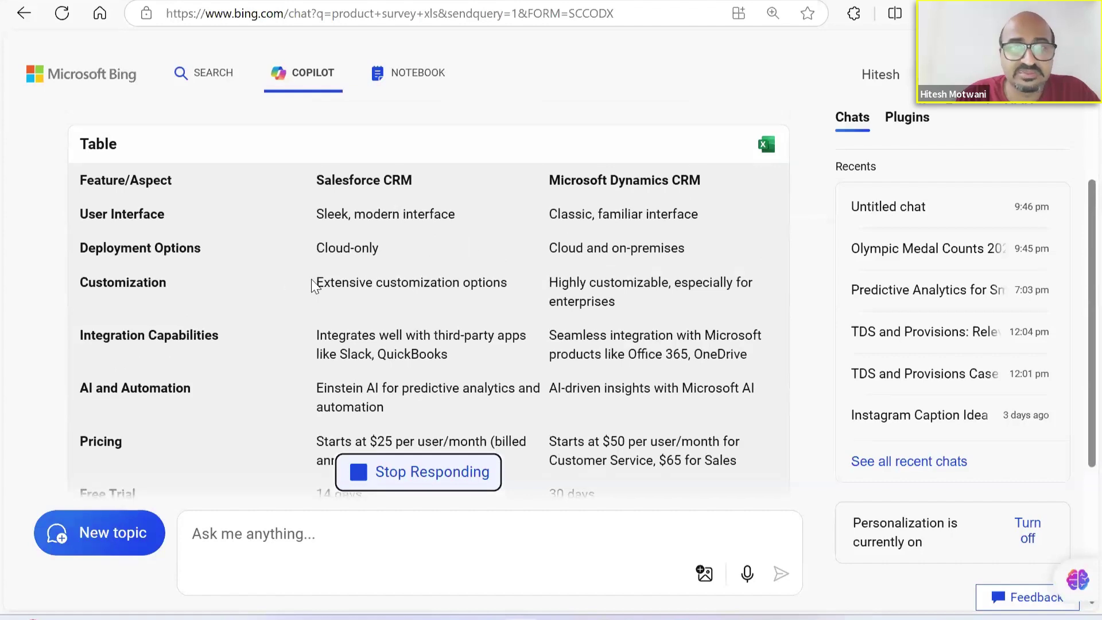
scroll(384, 352, "down", 1)
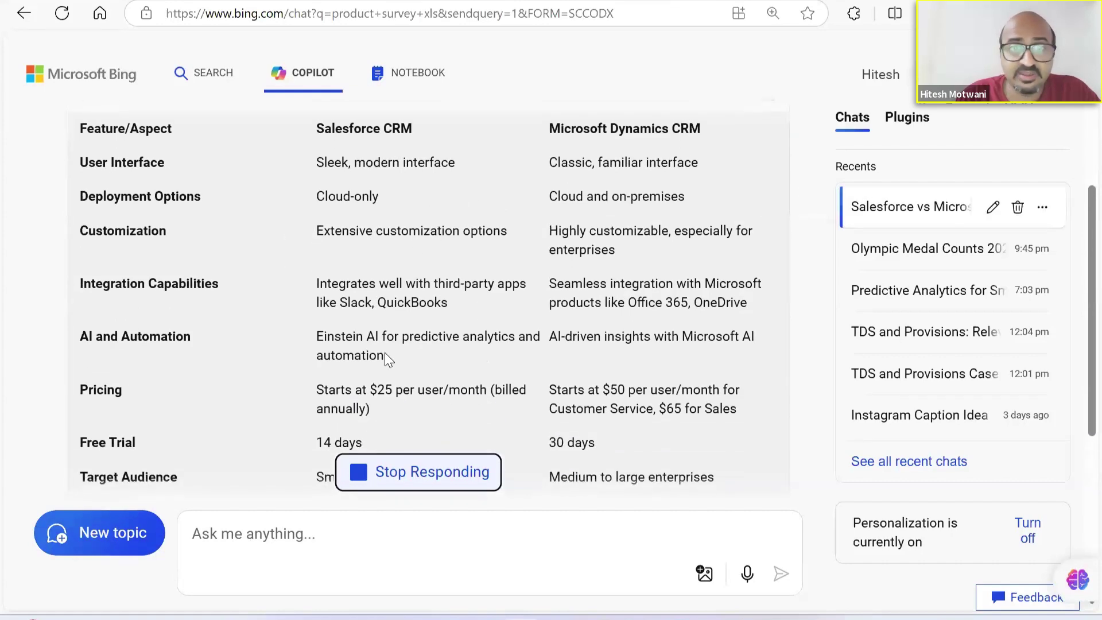
scroll(402, 332, "down", 1)
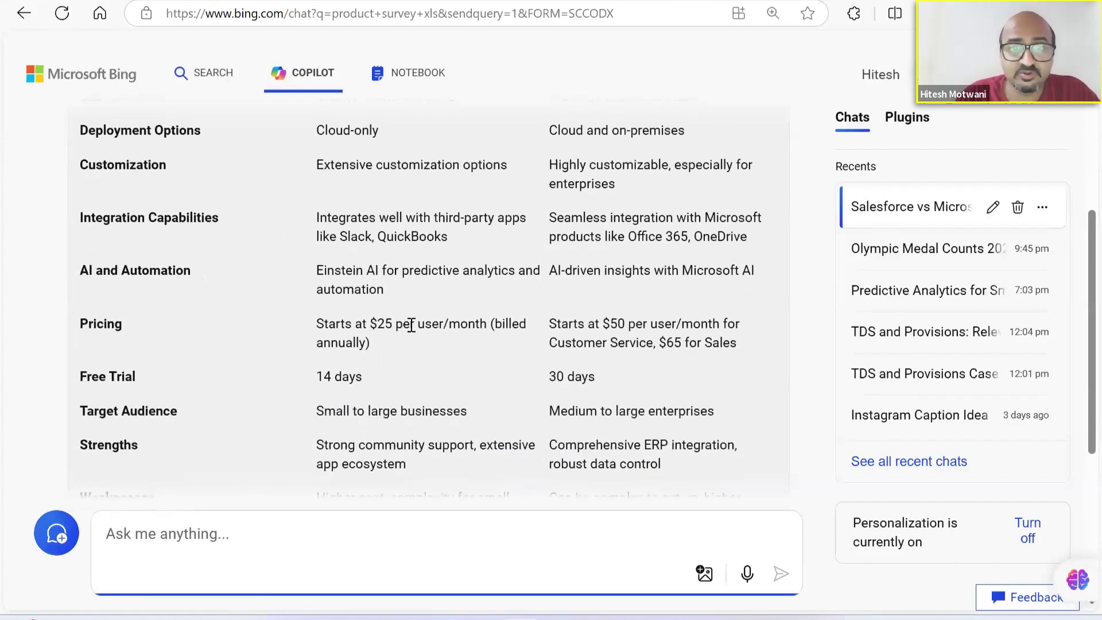
scroll(437, 377, "down", 1)
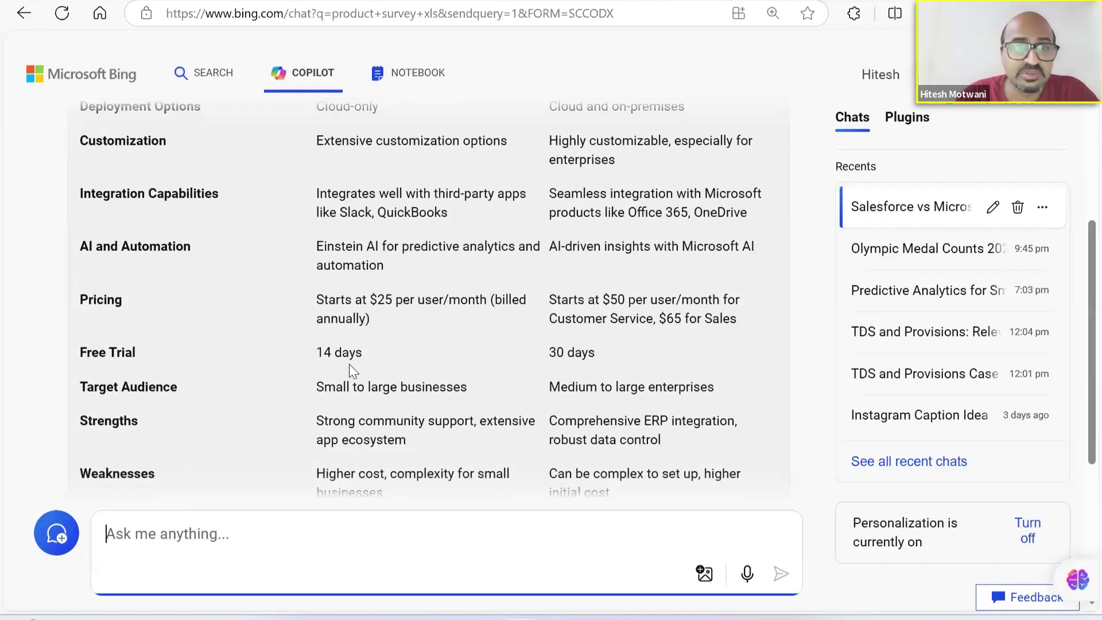
scroll(576, 357, "down", 1)
scroll(575, 357, "down", 1)
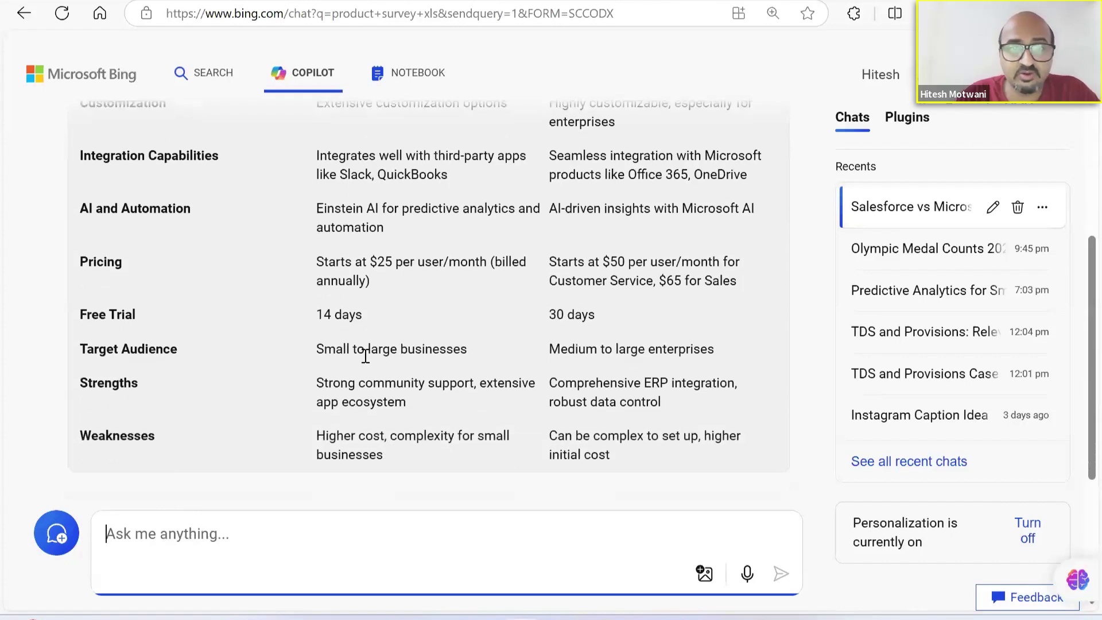
scroll(361, 361, "down", 1)
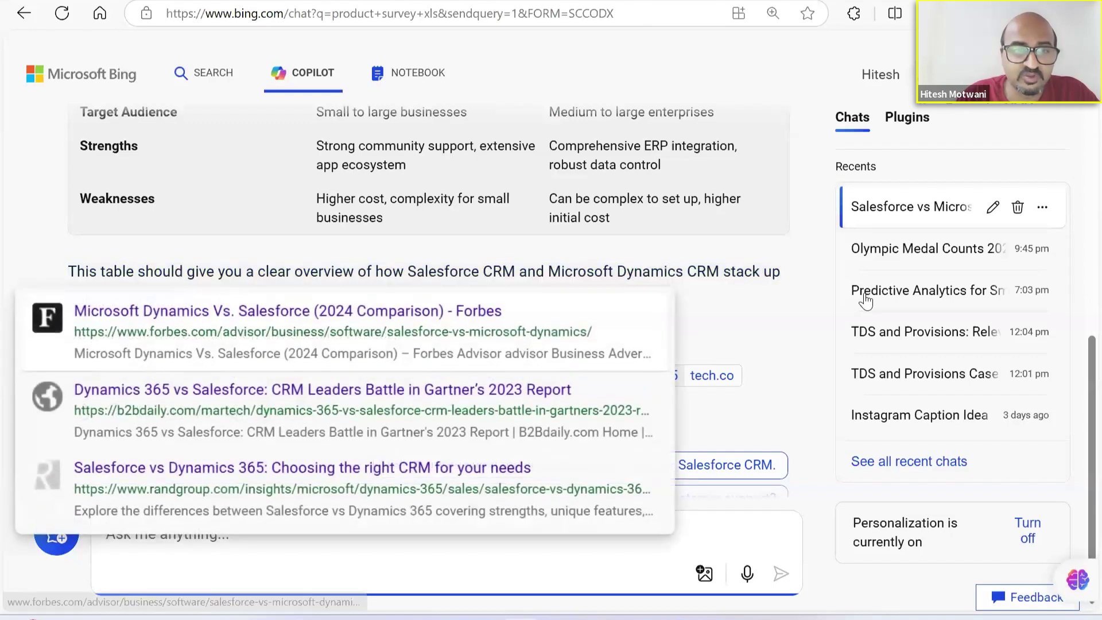
mouse_move(471, 382)
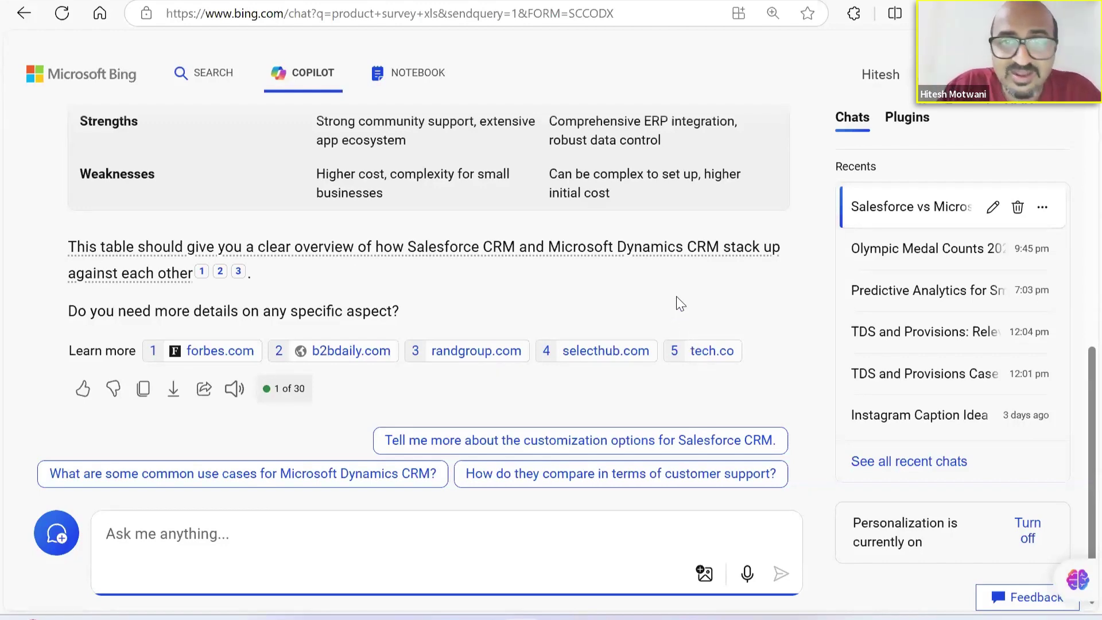
scroll(676, 296, "up", 5)
scroll(677, 296, "up", 3)
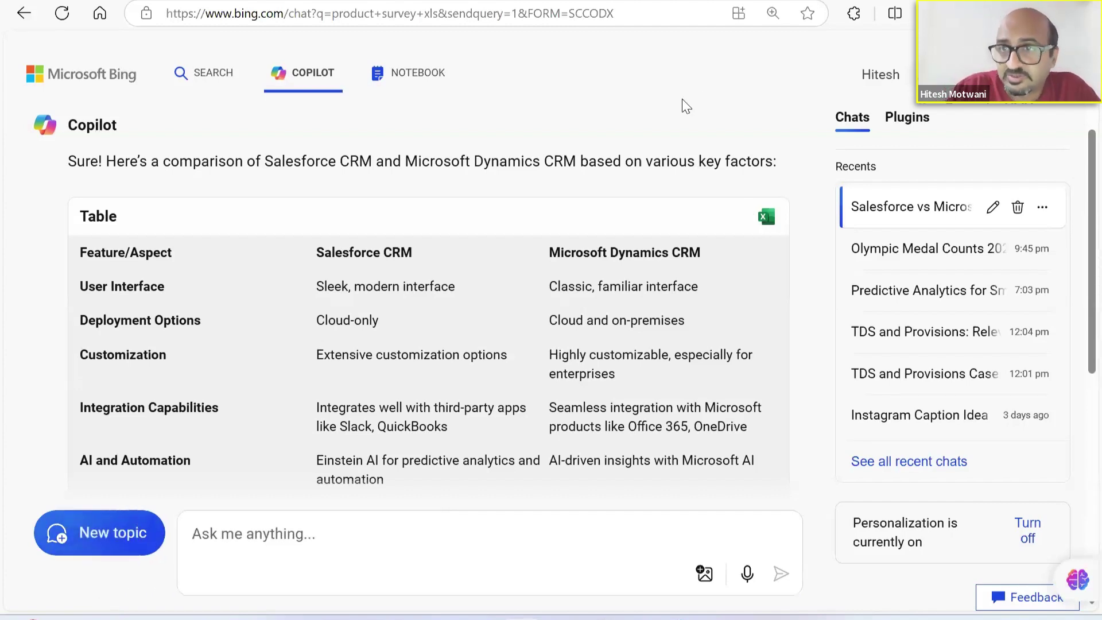
scroll(682, 99, "down", 2)
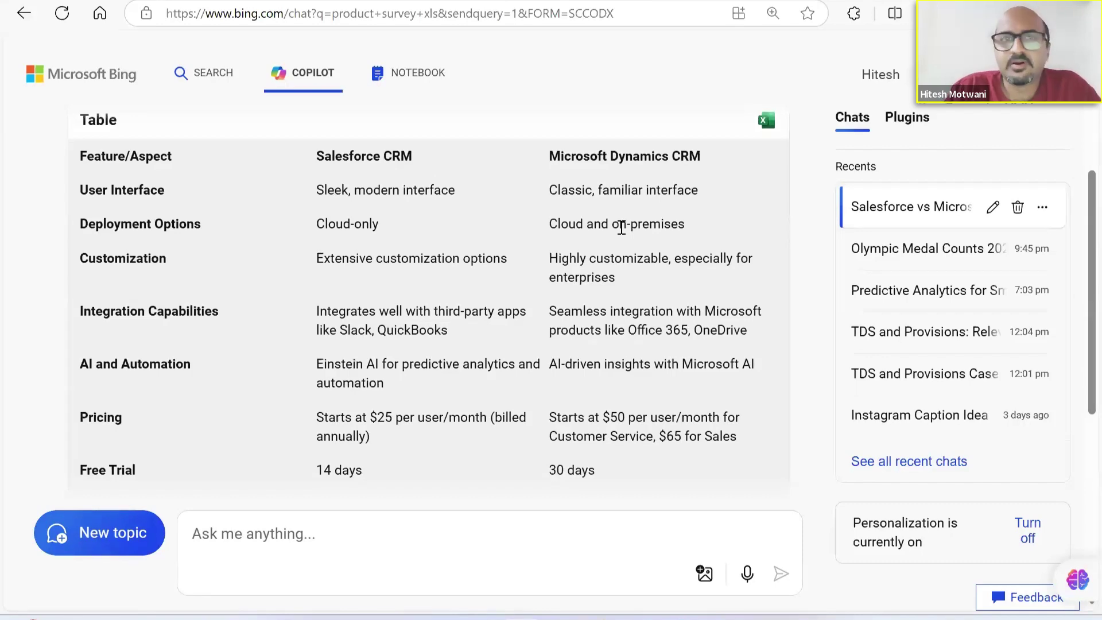
scroll(621, 227, "up", 1)
scroll(621, 228, "down", 8)
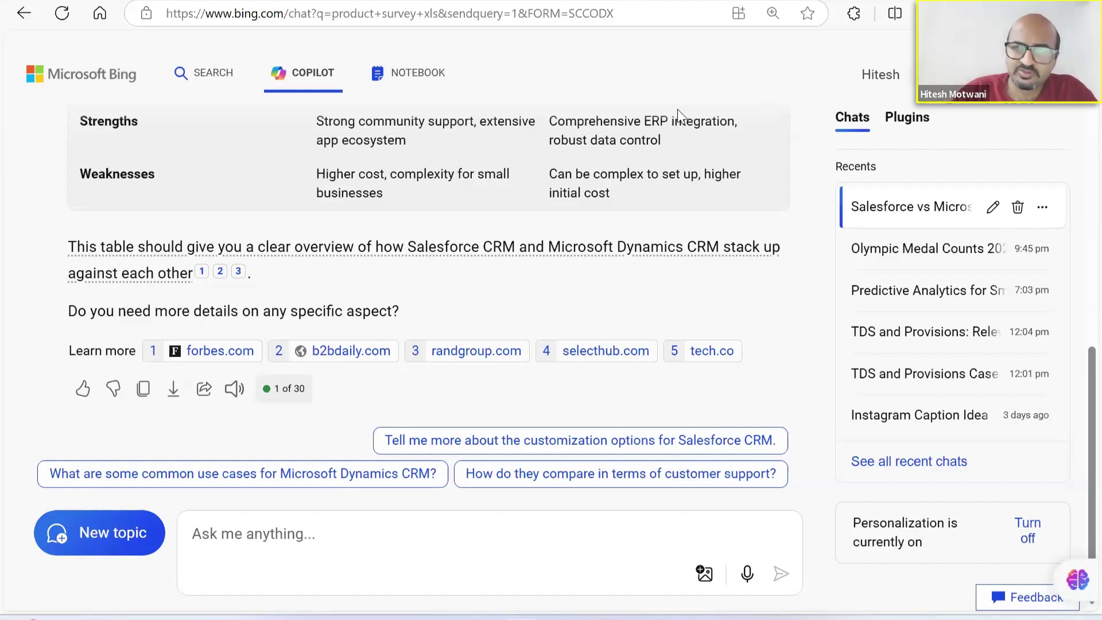
- Ask Copilot for a note on how tools like CRM help product managers
left_click(252, 535)
type("Can you give me")
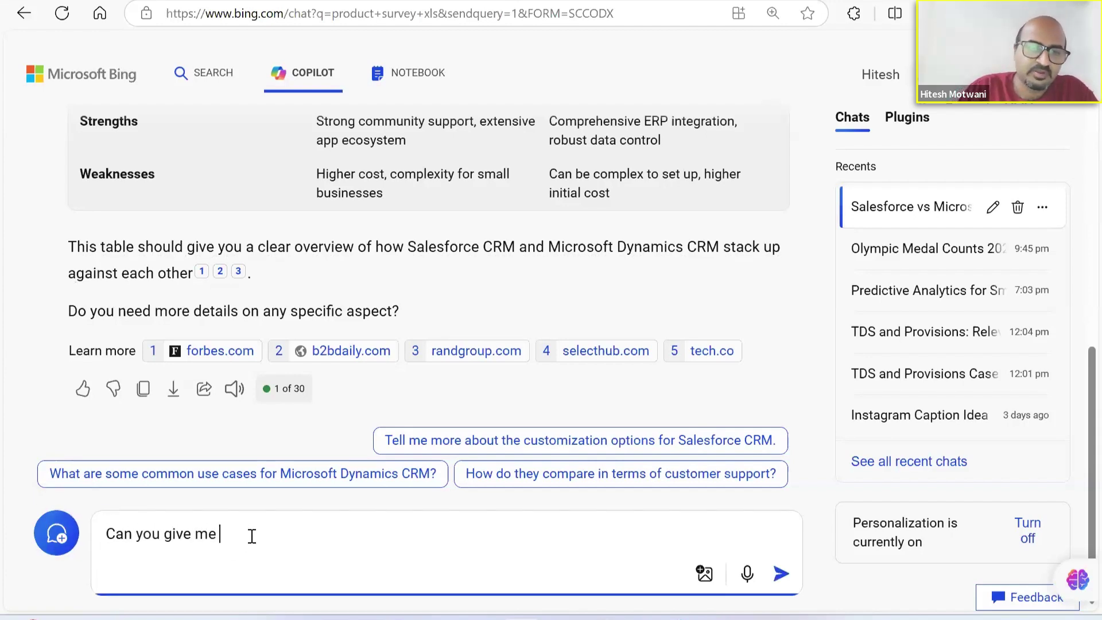
type(" a note on How can ")
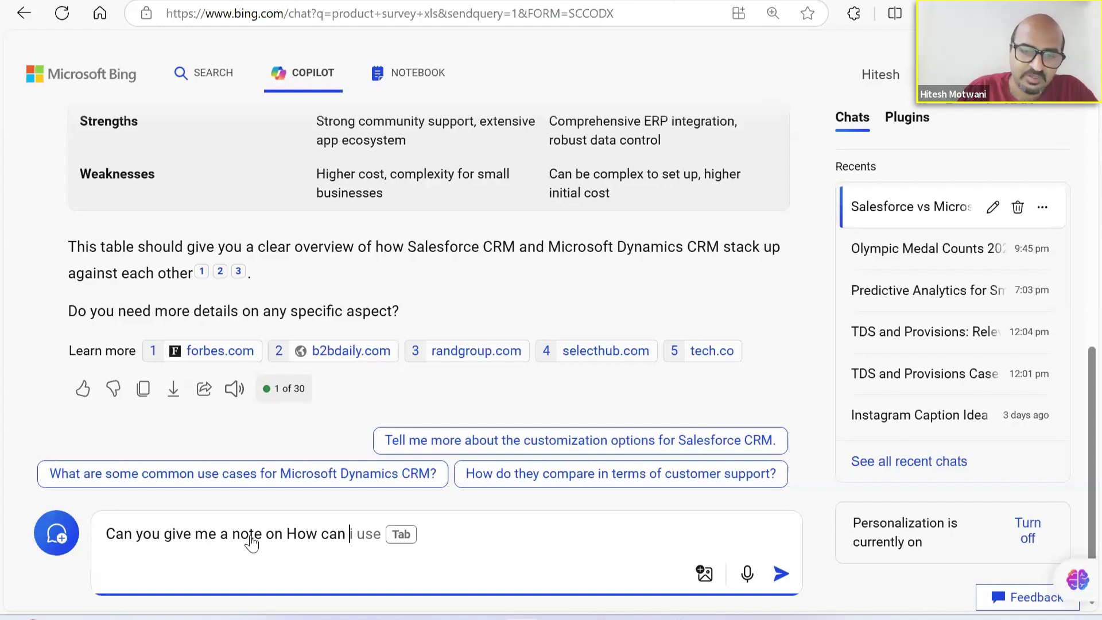
type("Tools li")
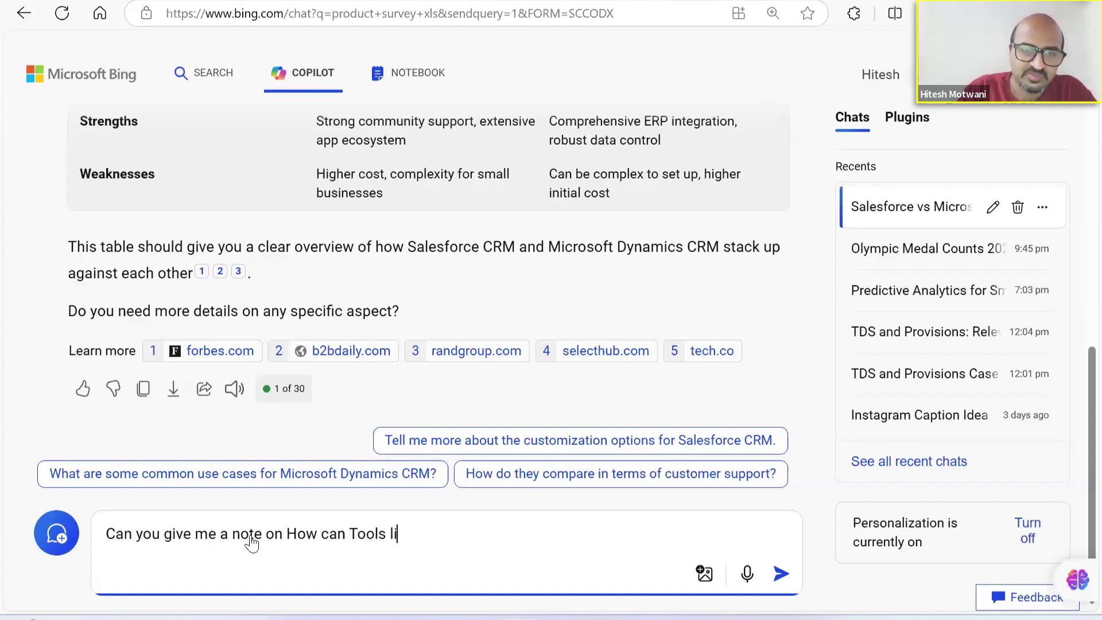
type("ke CRM be ")
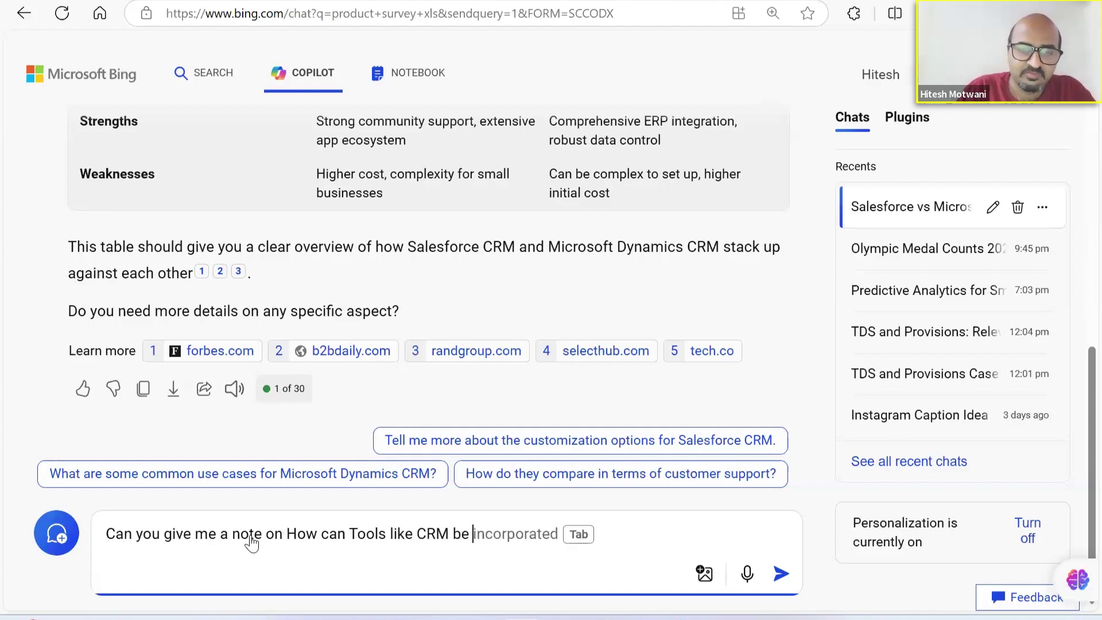
type("helpful for prodi")
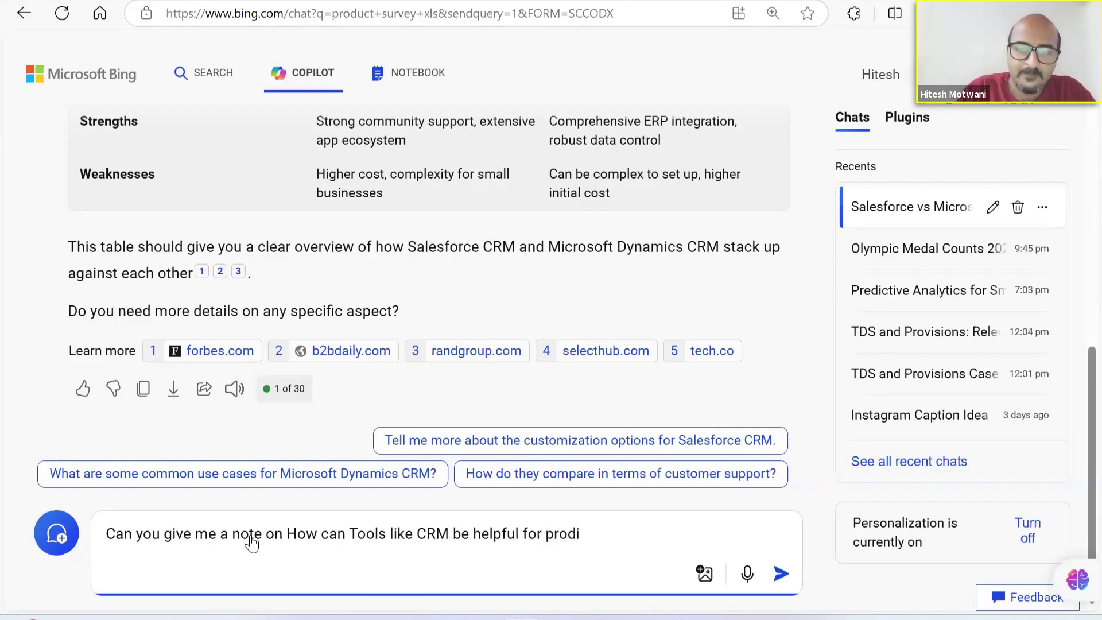
type("cct managers")
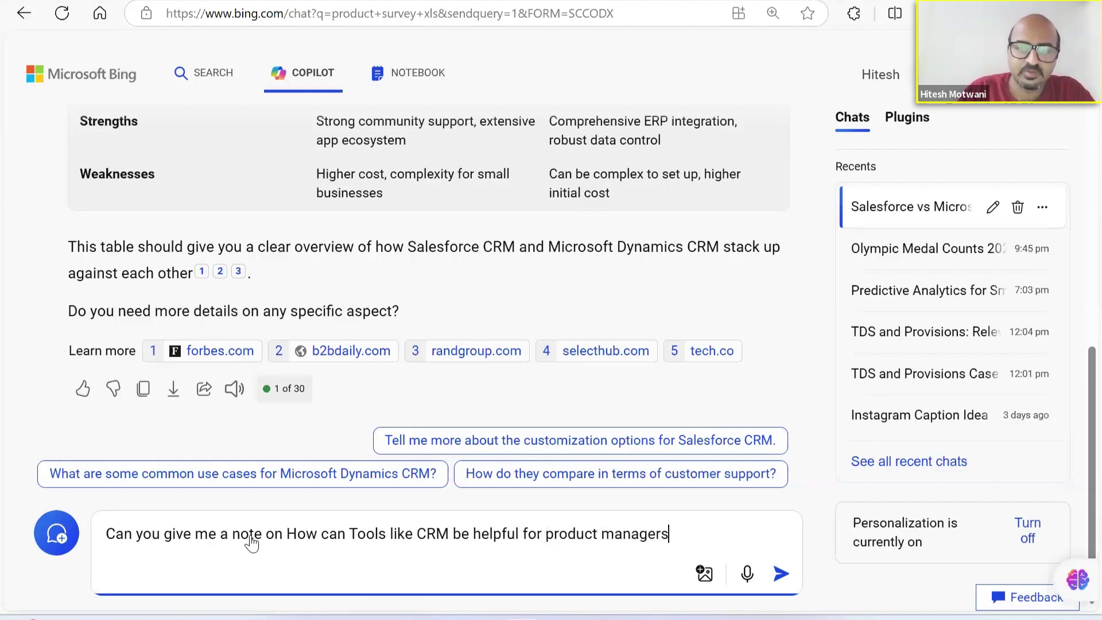
key("Return")
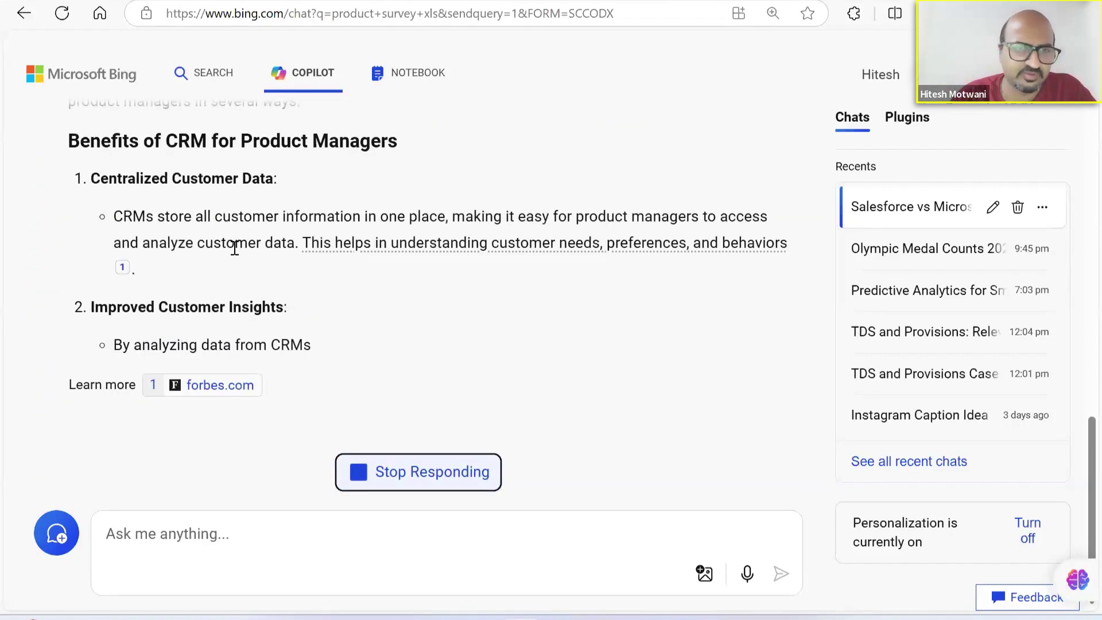
- Scroll through the finished CRM-benefits reply down to Market Segmentation and the summary
scroll(234, 204, "up", 4)
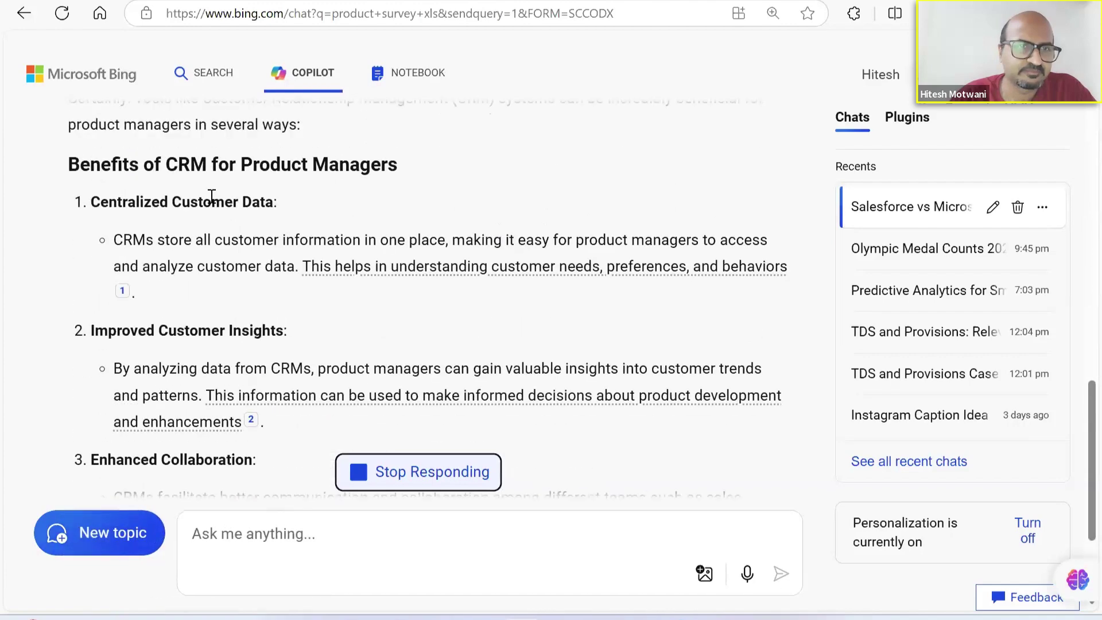
scroll(225, 200, "up", 3)
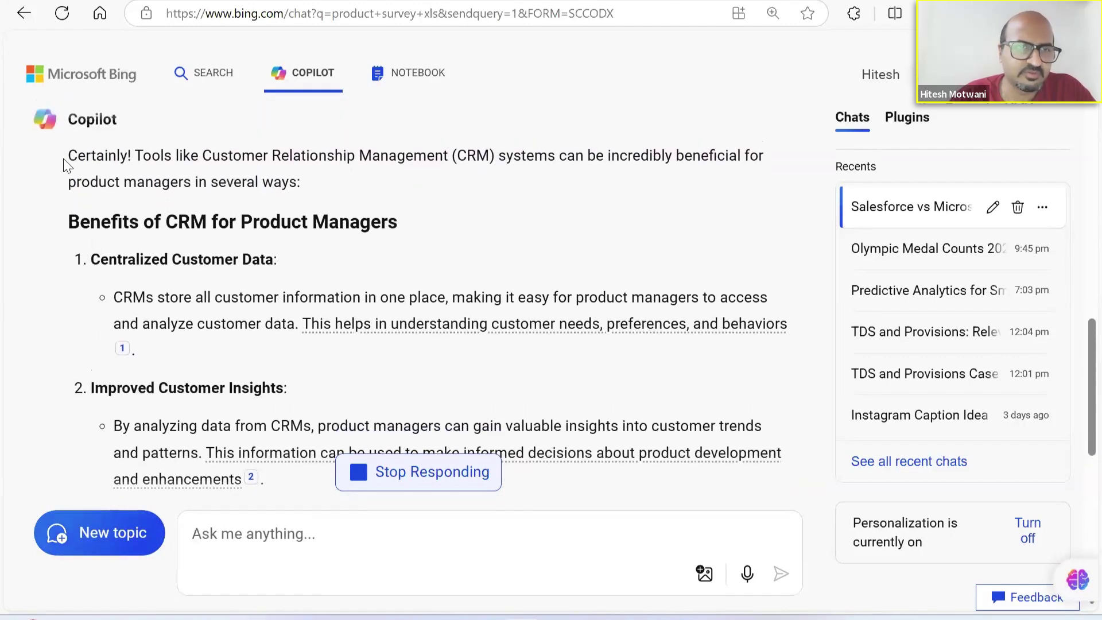
left_click_drag(145, 179, 263, 322)
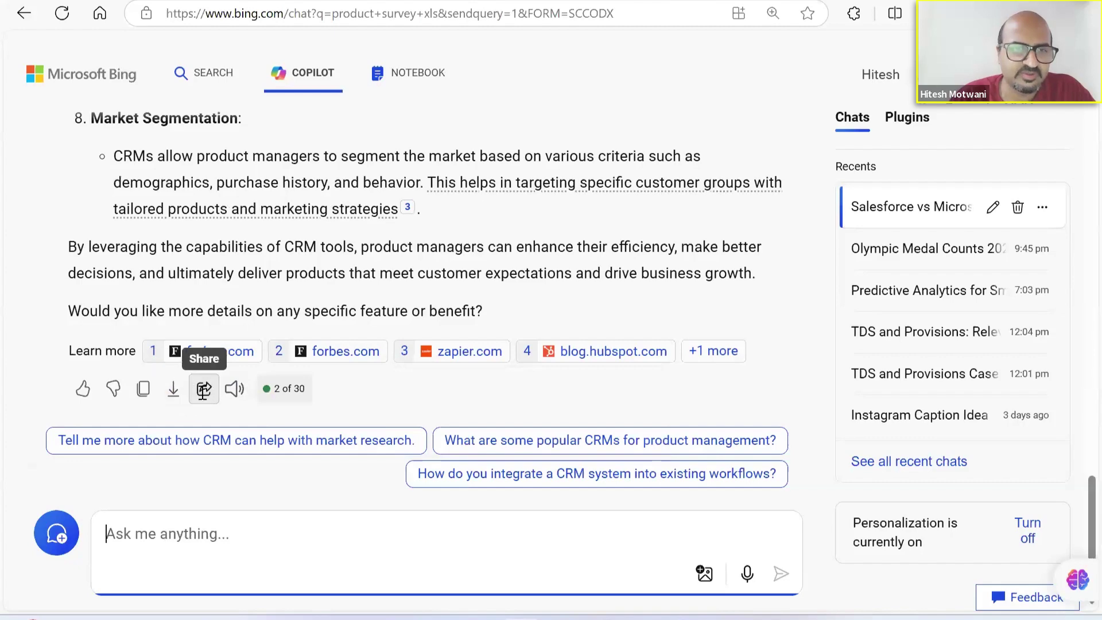
scroll(202, 394, "up", 3)
scroll(202, 395, "down", 3)
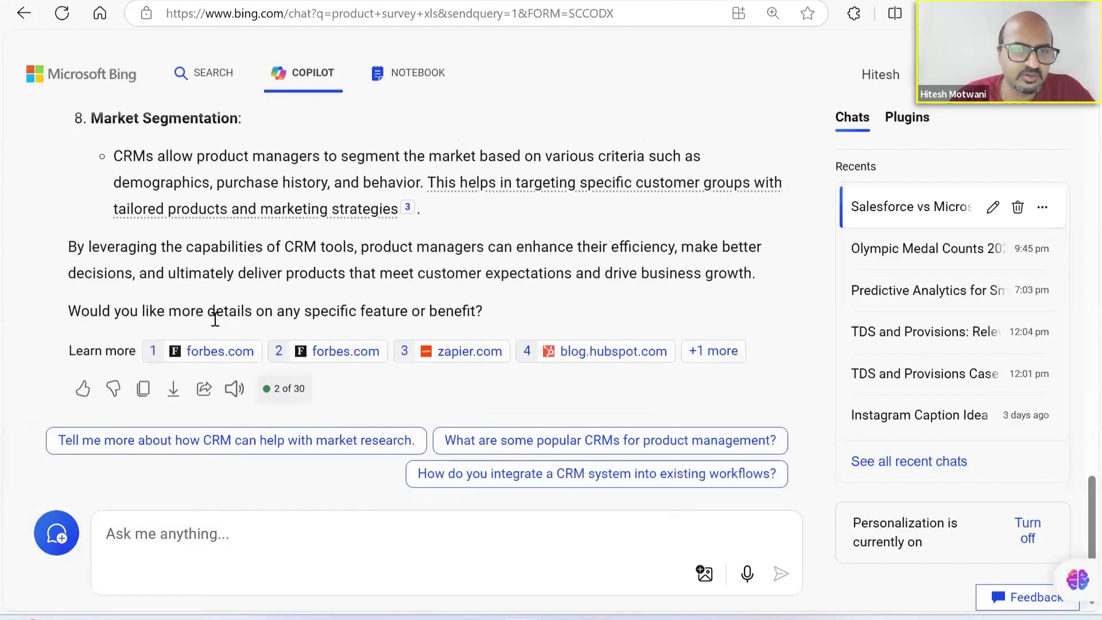
- Export Copilot's CRM-benefits answer as a Text file
left_click(204, 390)
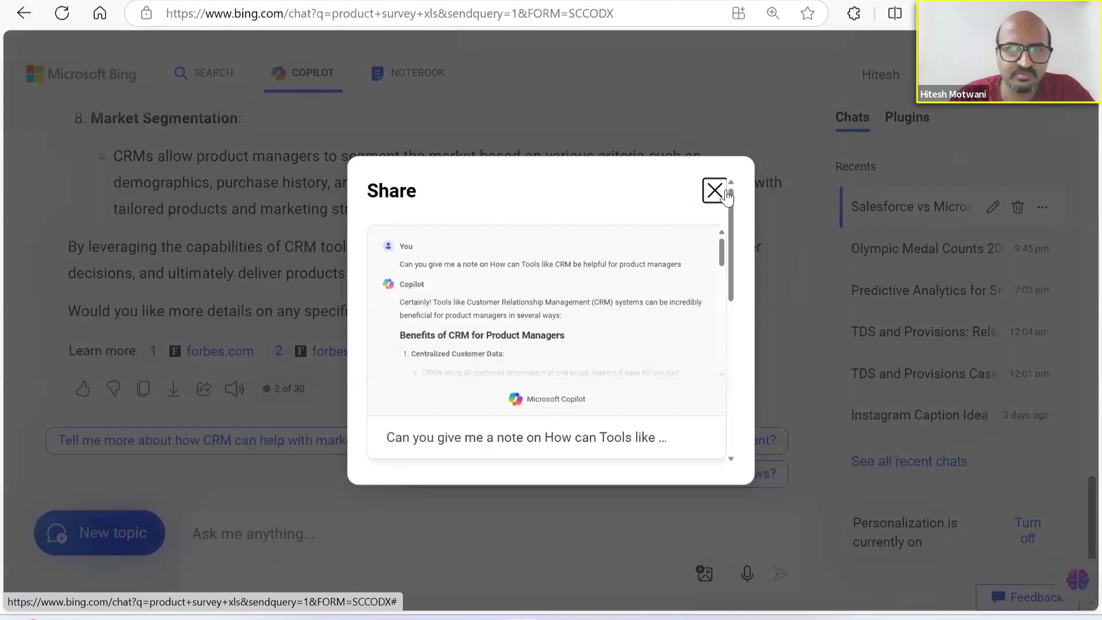
left_click(191, 478)
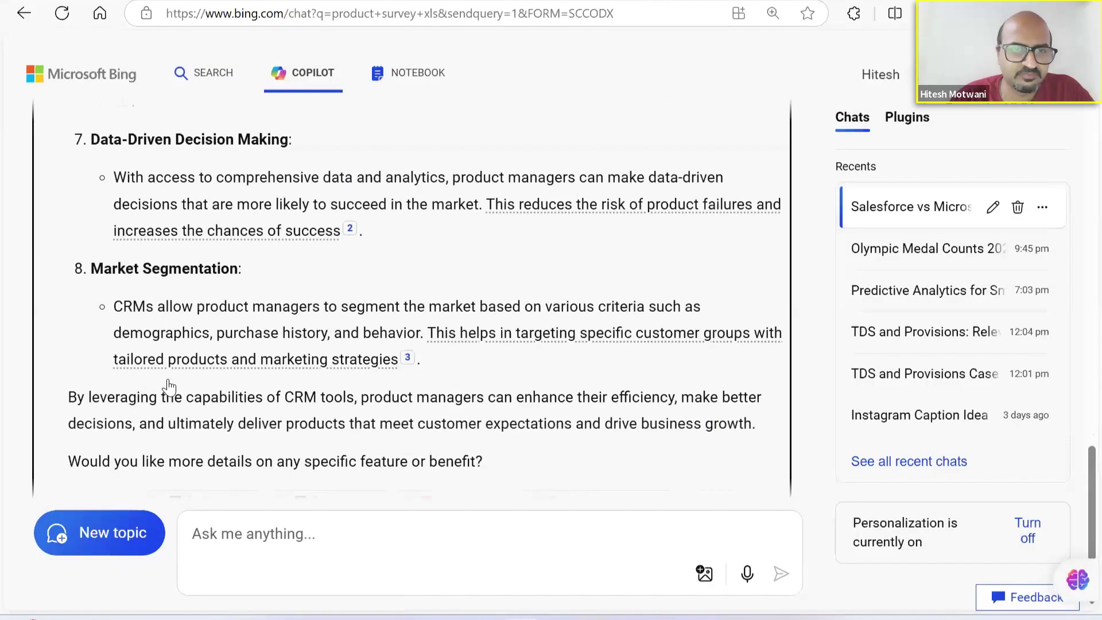
left_click(170, 388)
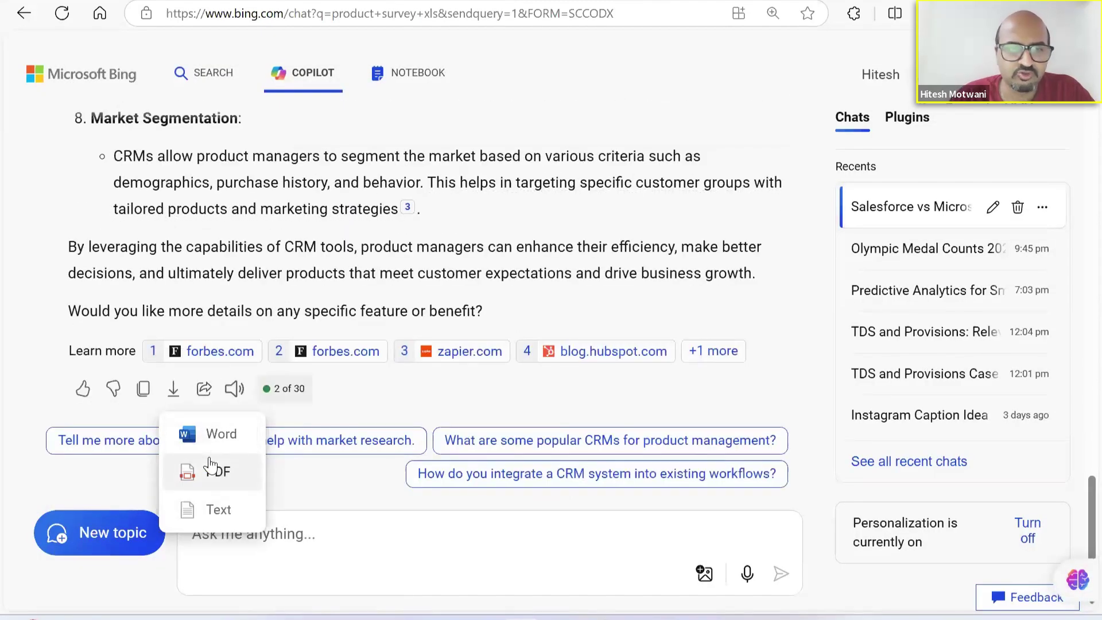
left_click(212, 509)
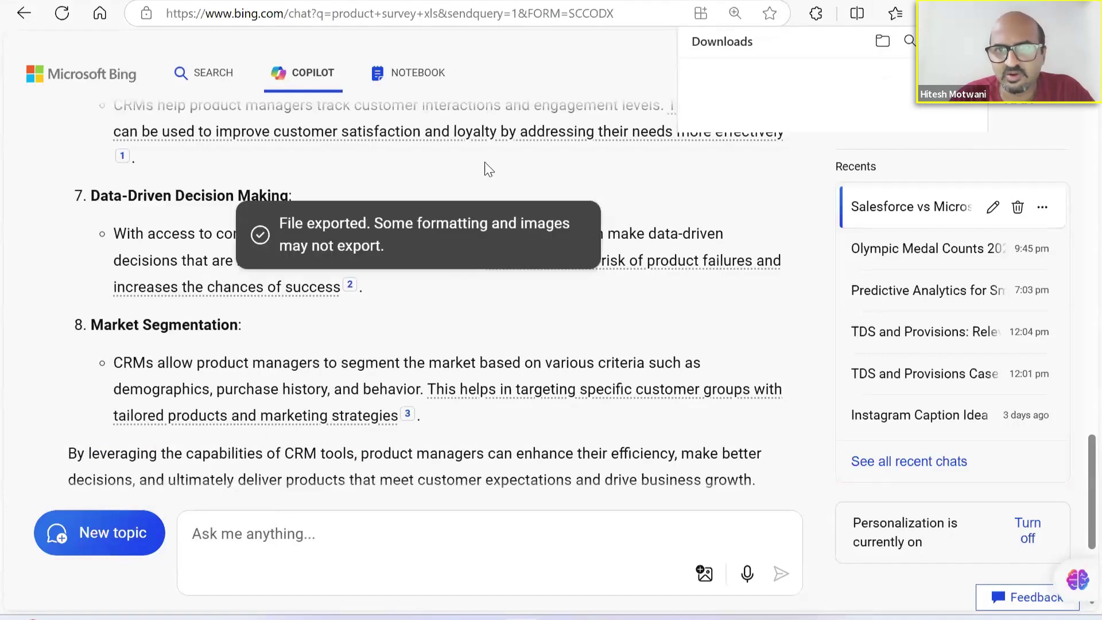
- Open the downloaded Answer.txt in Notepad, select all its text, and return to Chrome
left_click(729, 87)
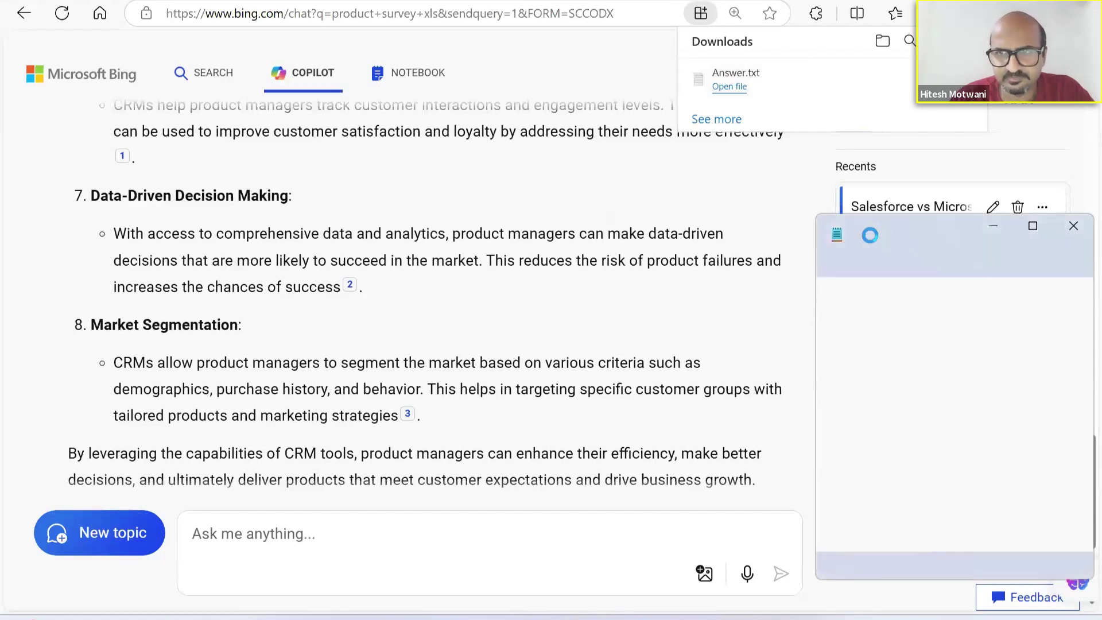
left_click(900, 348)
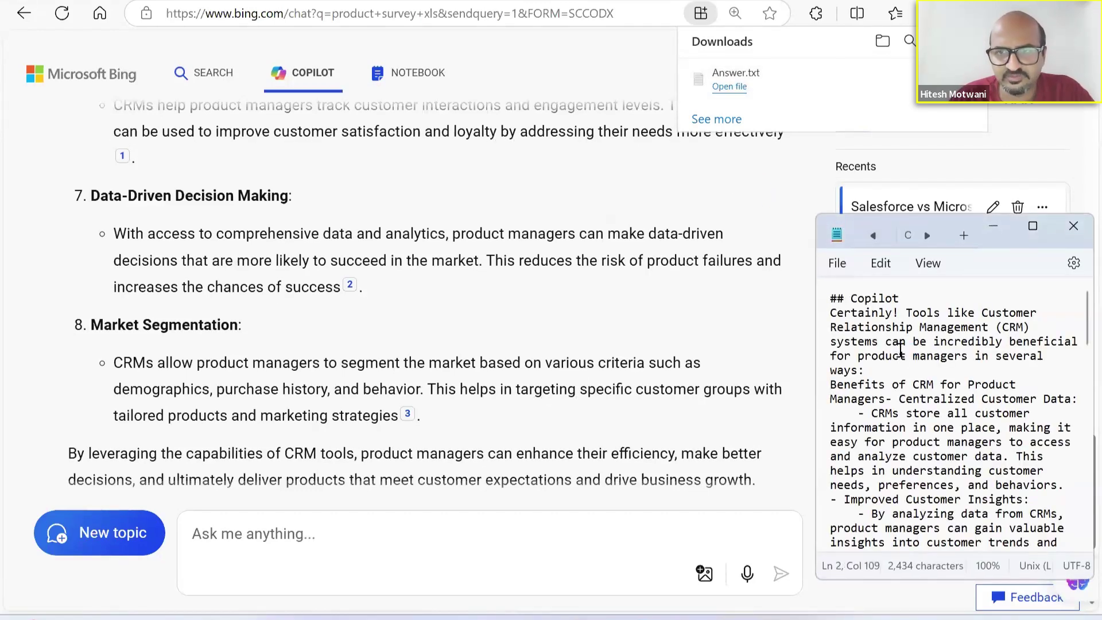
key("ctrl+a")
left_click(596, 217)
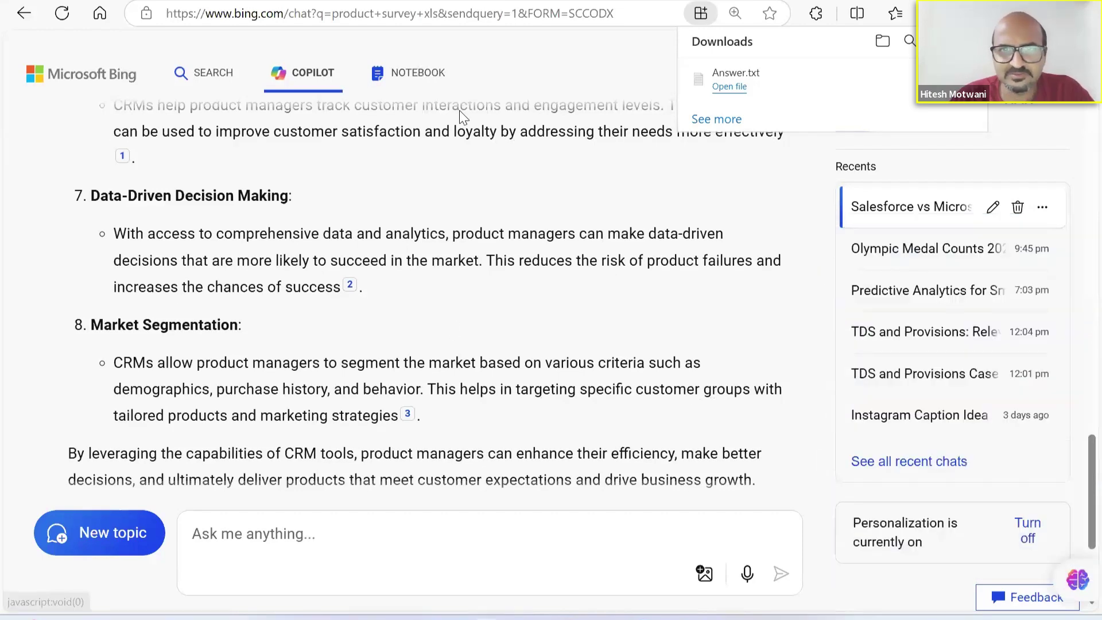
key("alt+Tab")
key("alt+Tab")
key("alt+Tab")
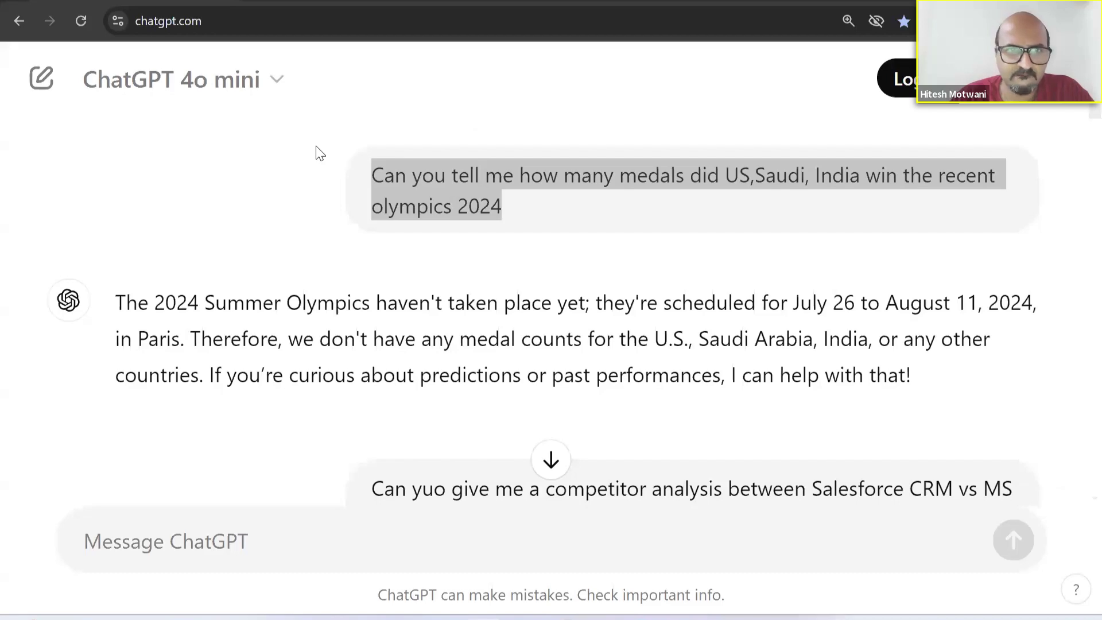
- Search Google for 'napkin ai' and open the Napkin AI website
key("alt+Tab")
left_click(599, 15)
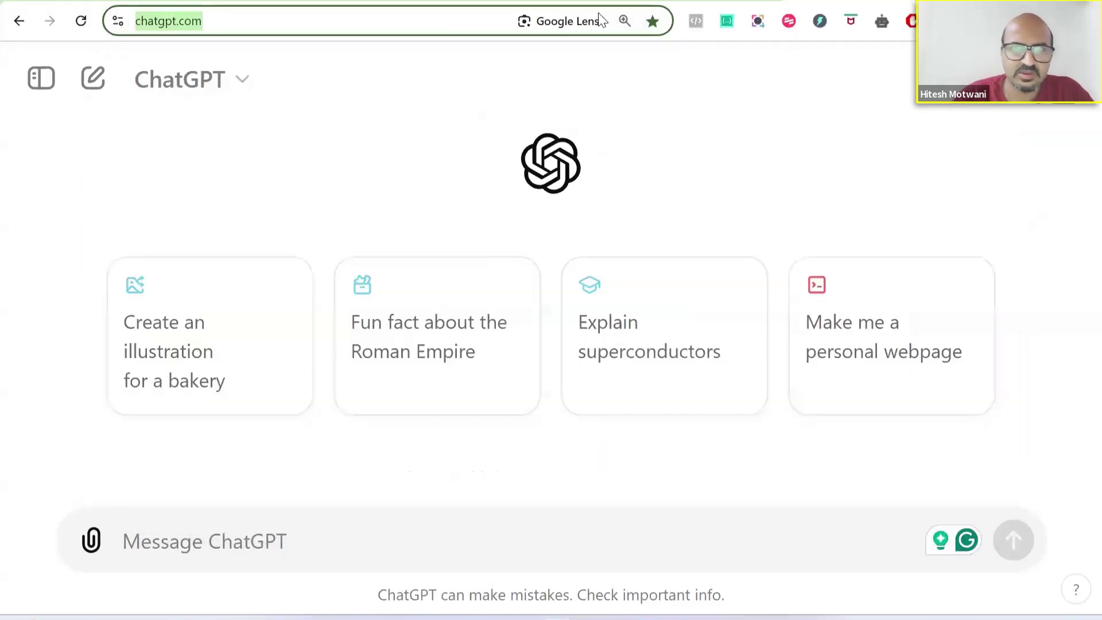
type("napki")
key("BackSpace")
type("kin")
key("BackSpace")
type("ai")
key("Return")
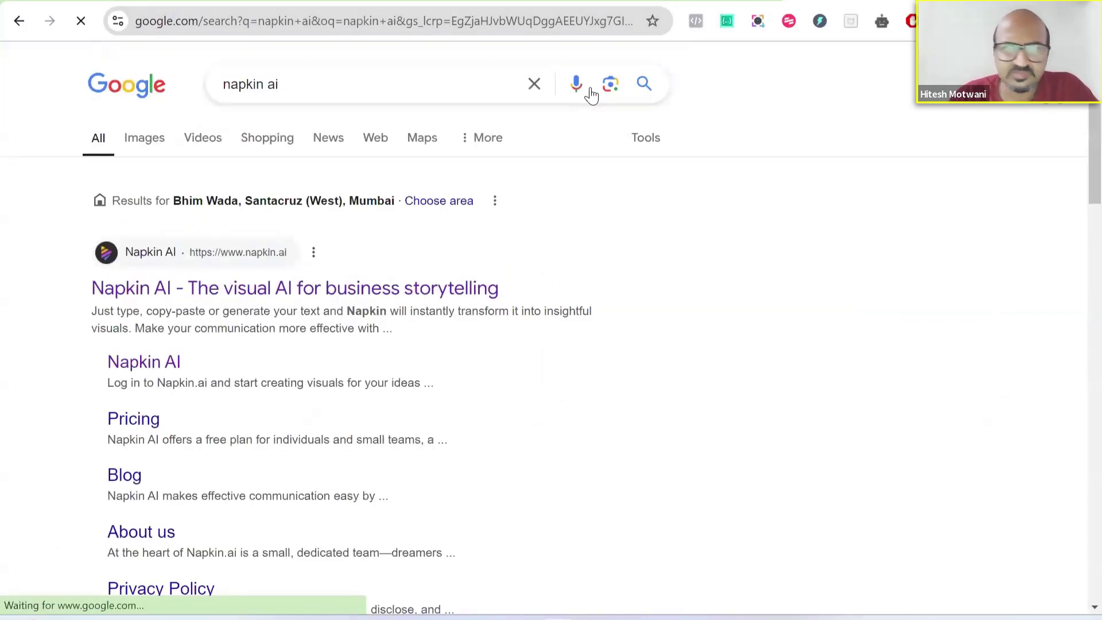
left_click(250, 284)
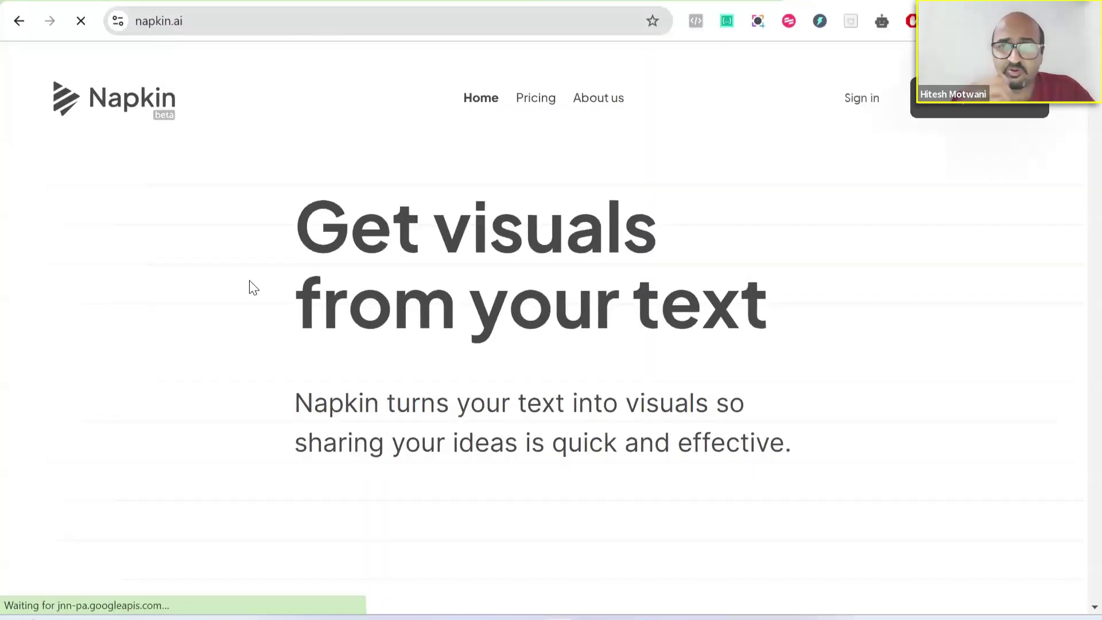
- Start Napkin for free to load the existing banking napkin
scroll(455, 352, "down", 5)
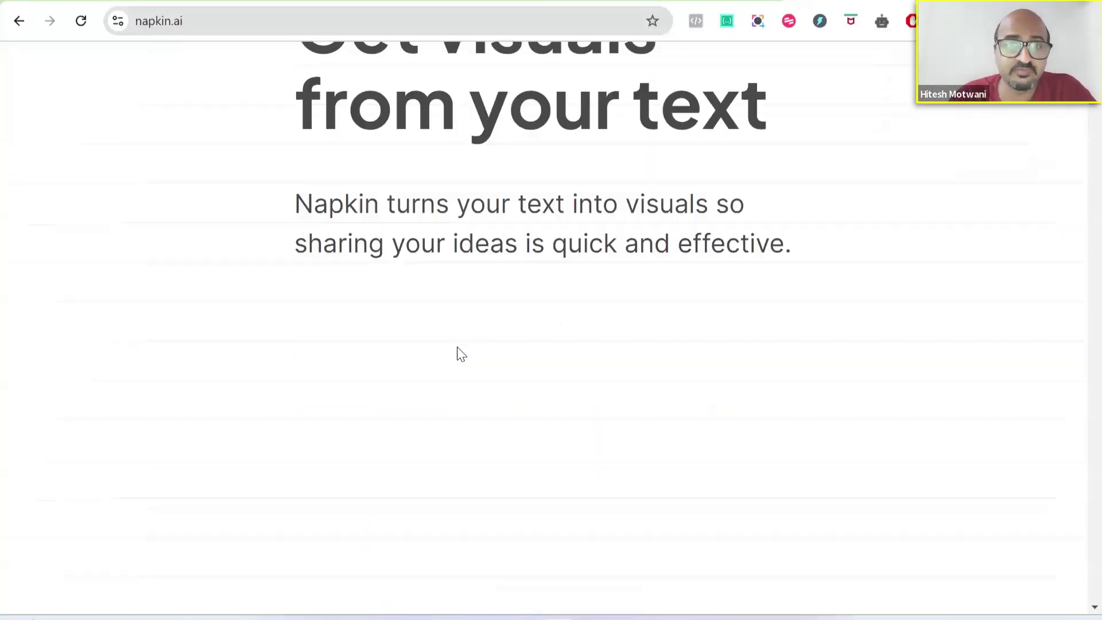
scroll(462, 361, "down", 3)
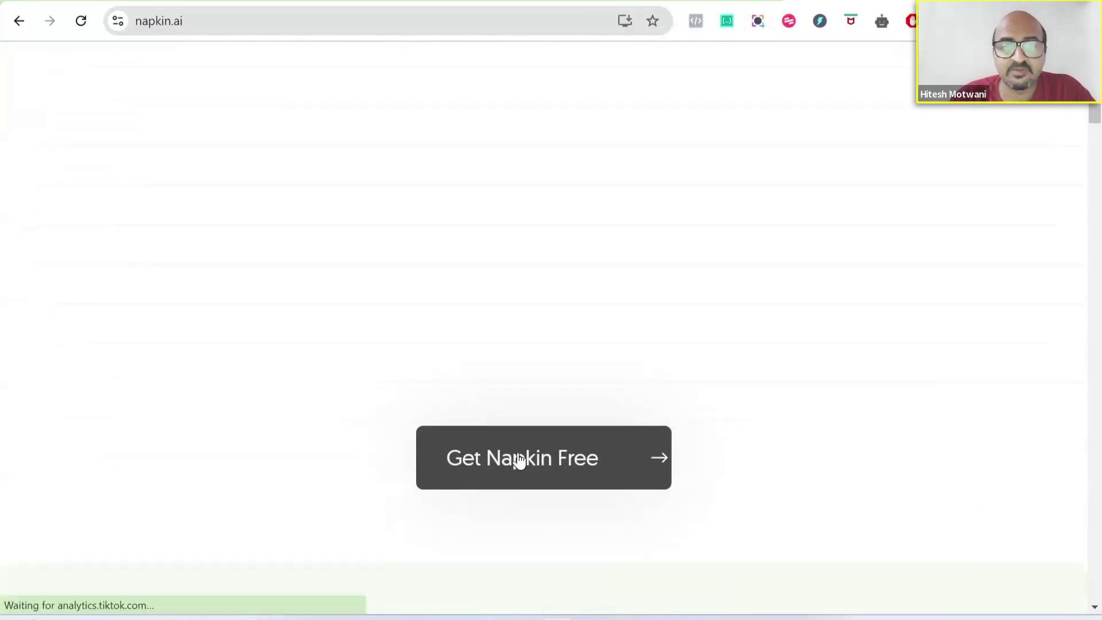
left_click(518, 457)
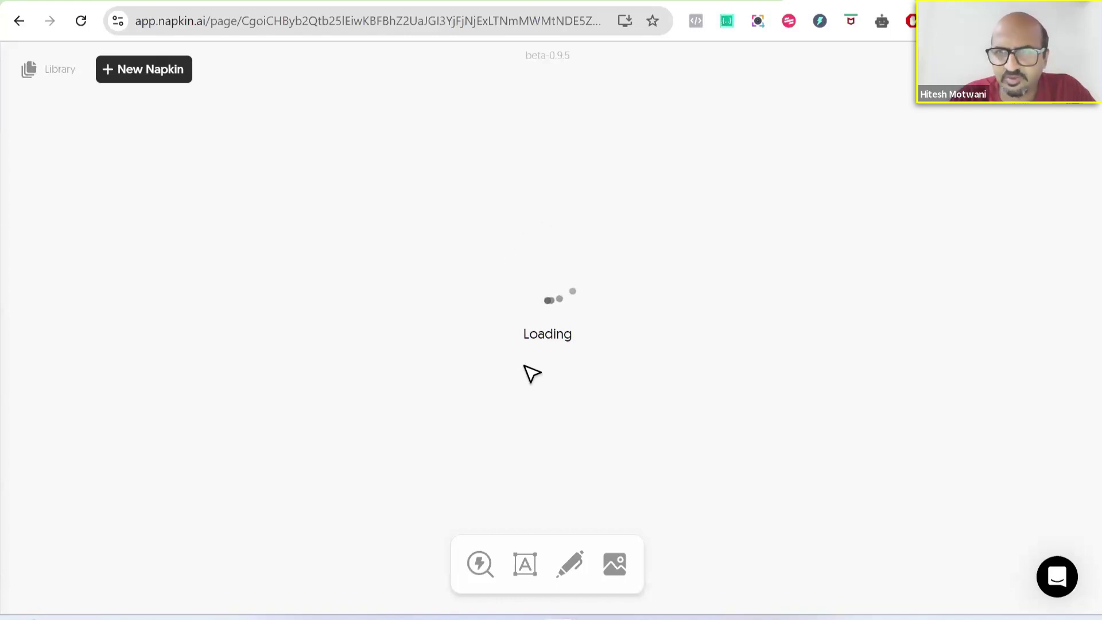
- Push the 'Key departments in a Bank' heading into the body, leaving the title empty
scroll(447, 318, "down", 10)
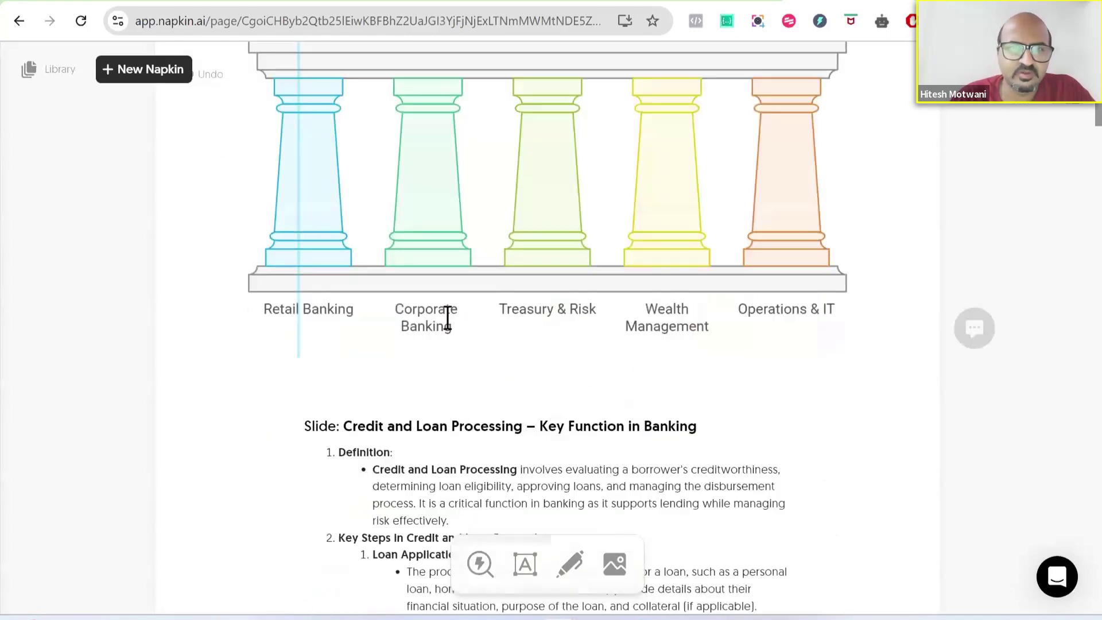
scroll(447, 317, "down", 20)
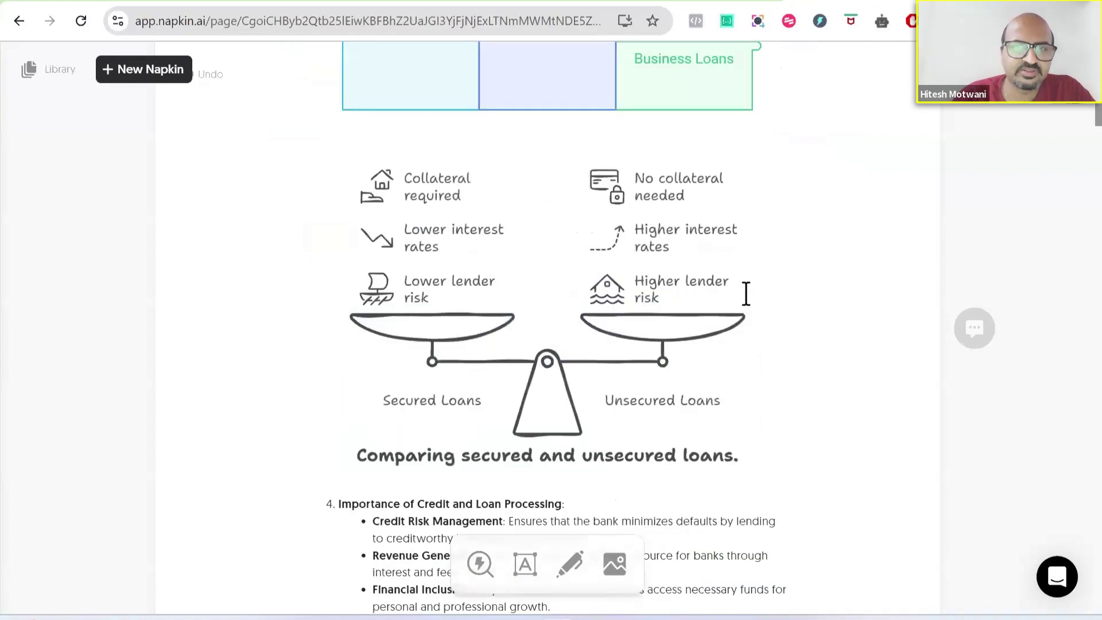
scroll(854, 250, "down", 20)
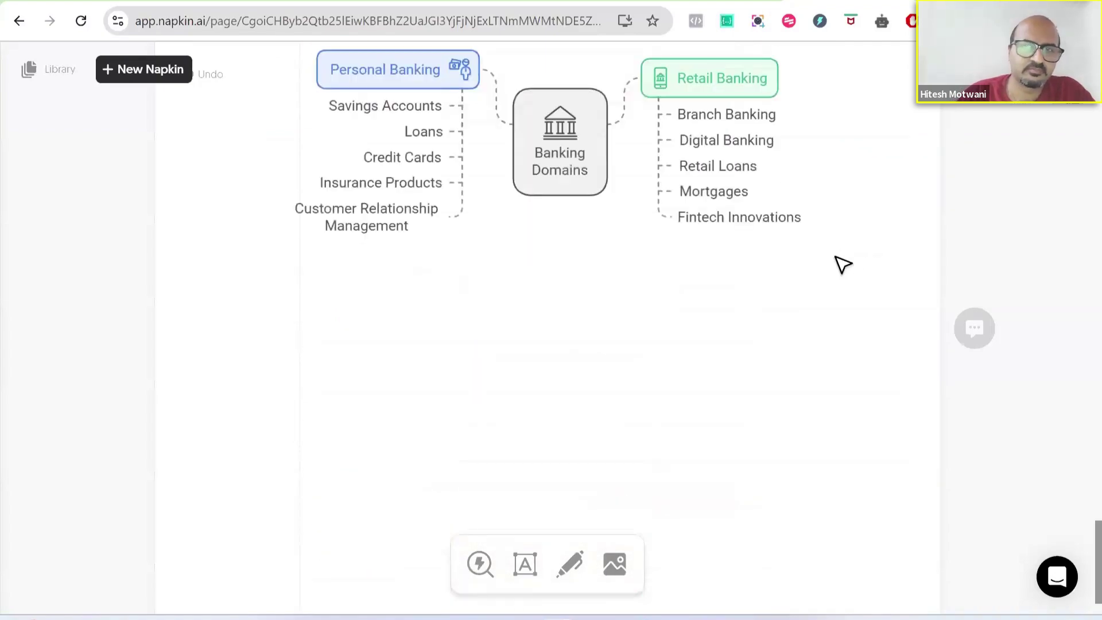
scroll(841, 263, "up", 17)
scroll(817, 295, "down", 13)
scroll(568, 280, "up", 16)
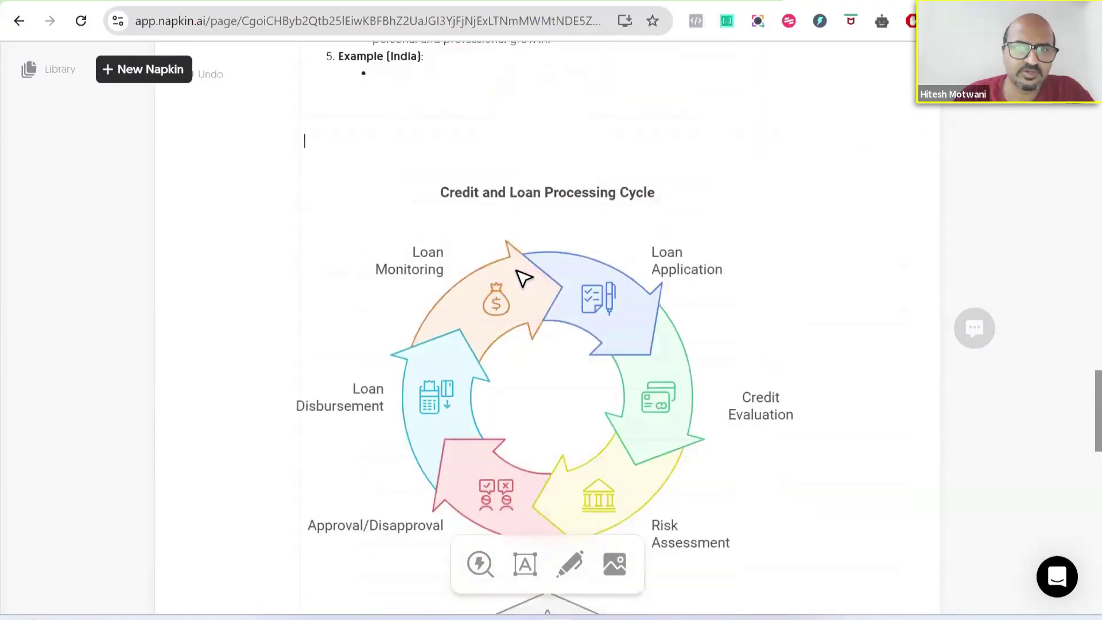
scroll(423, 191, "up", 20)
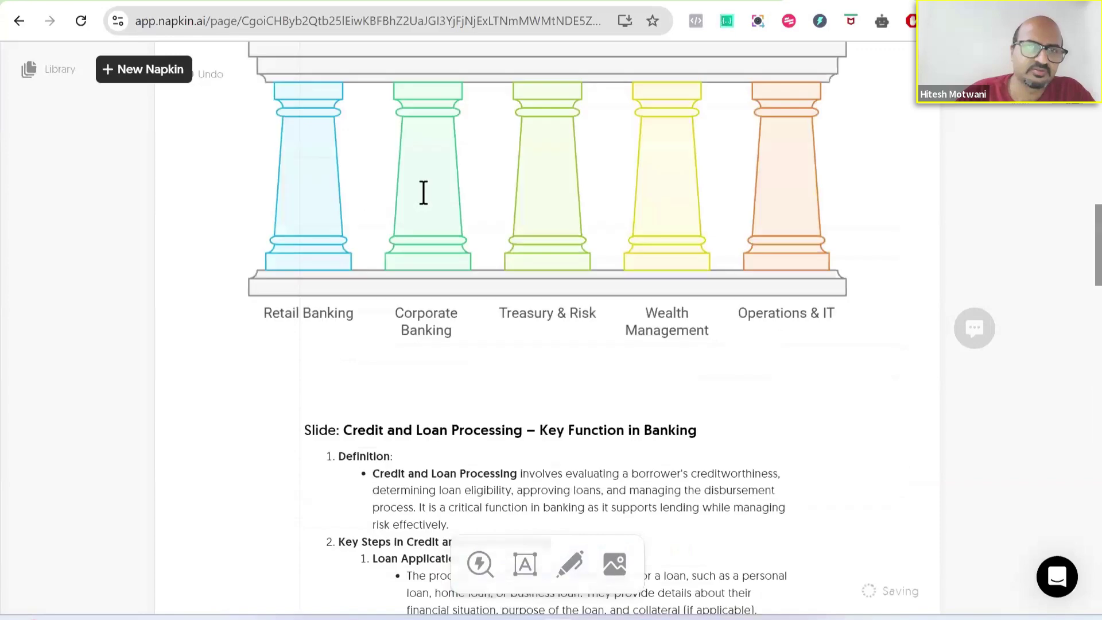
key("Return")
key("Return")
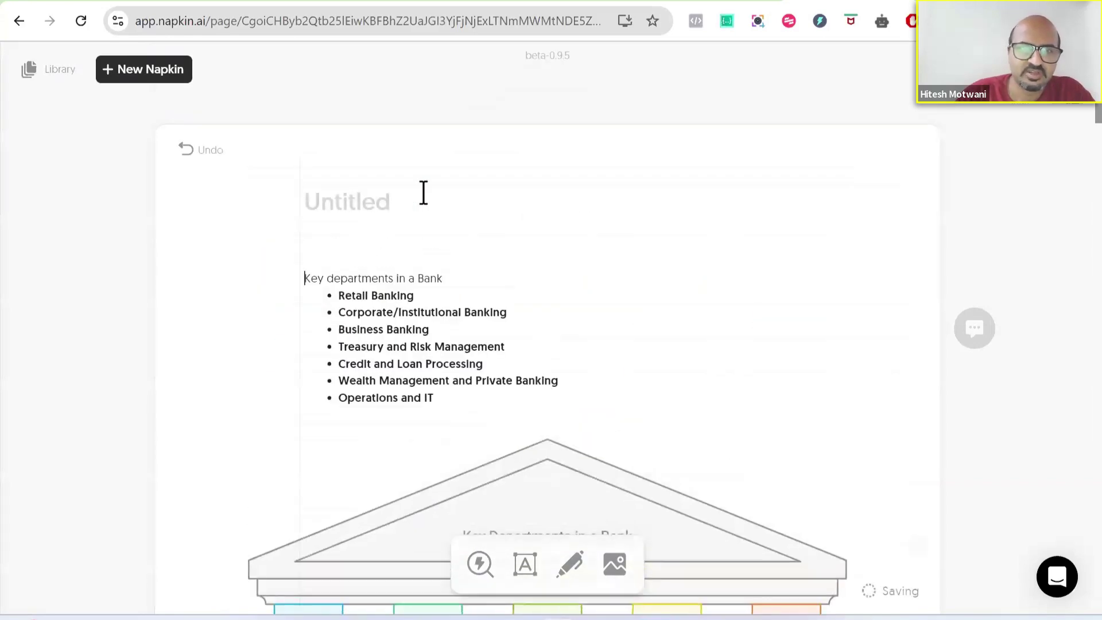
- Title the napkin 'Benefits of CRM for Product Managers' and paste the copied CRM-benefits text below
type("Benefits o")
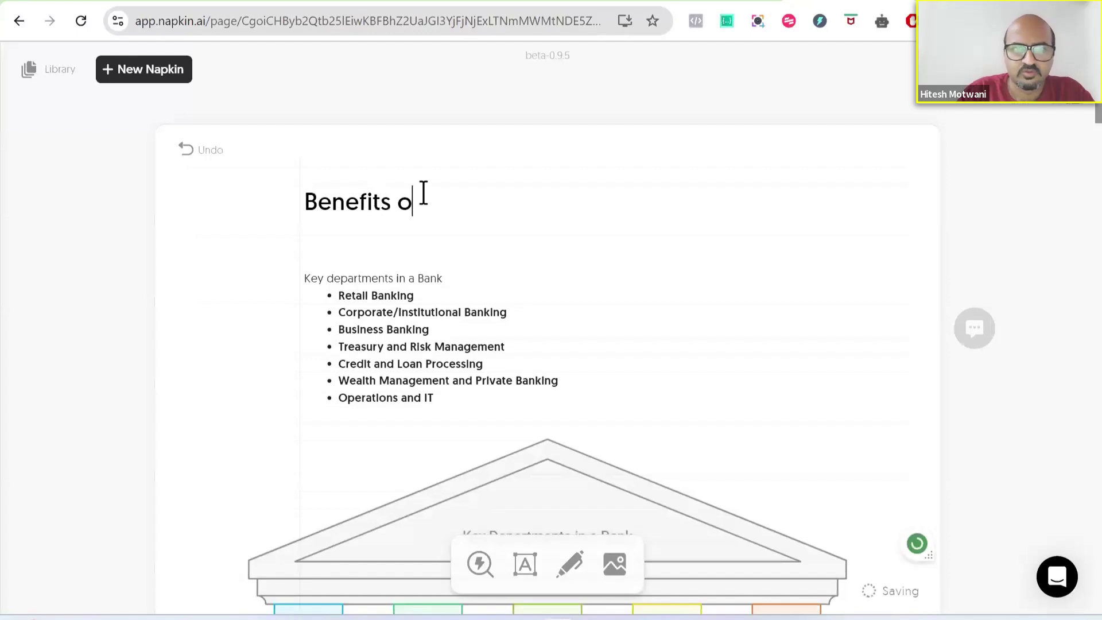
type("f CRM for Product nman")
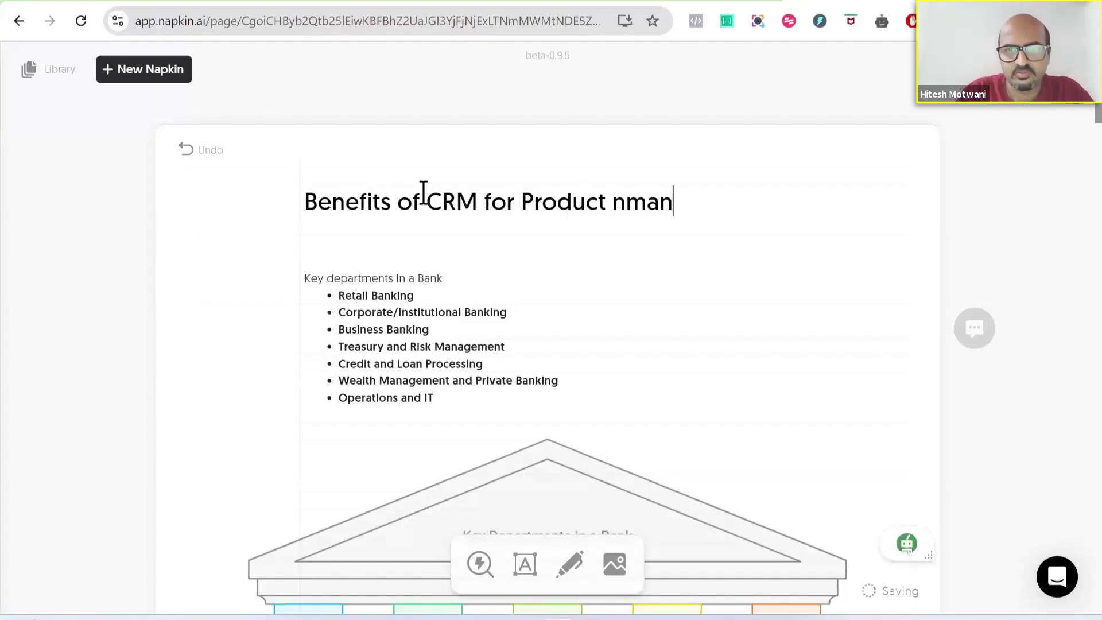
key("BackSpace")
key("BackSpace")
key("BackSpace")
key("BackSpace")
type("Mana")
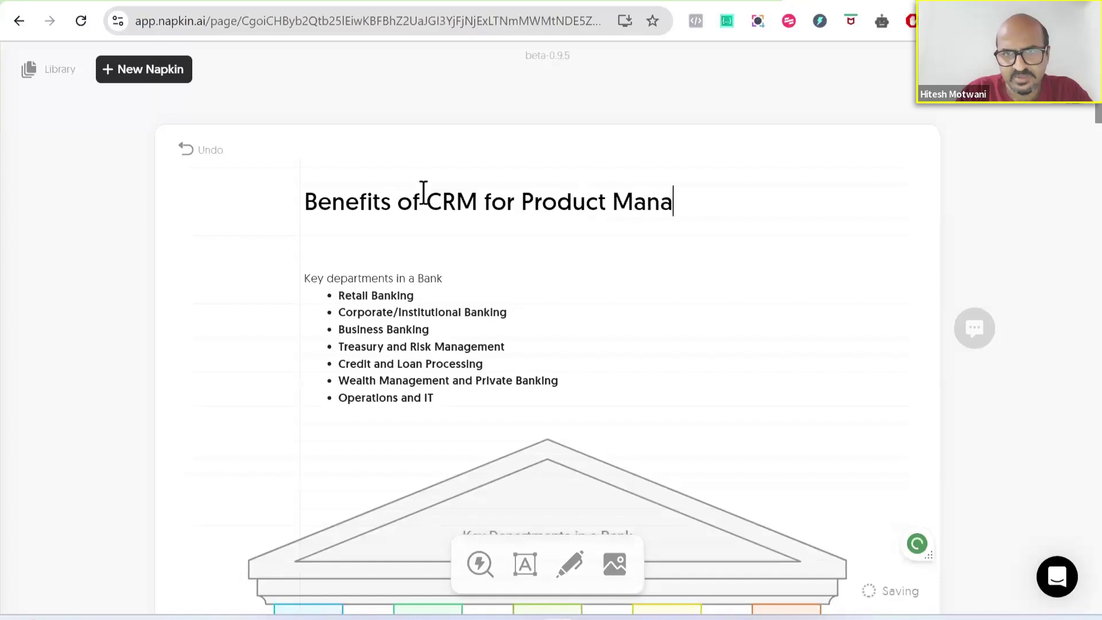
type("gers")
key("Return")
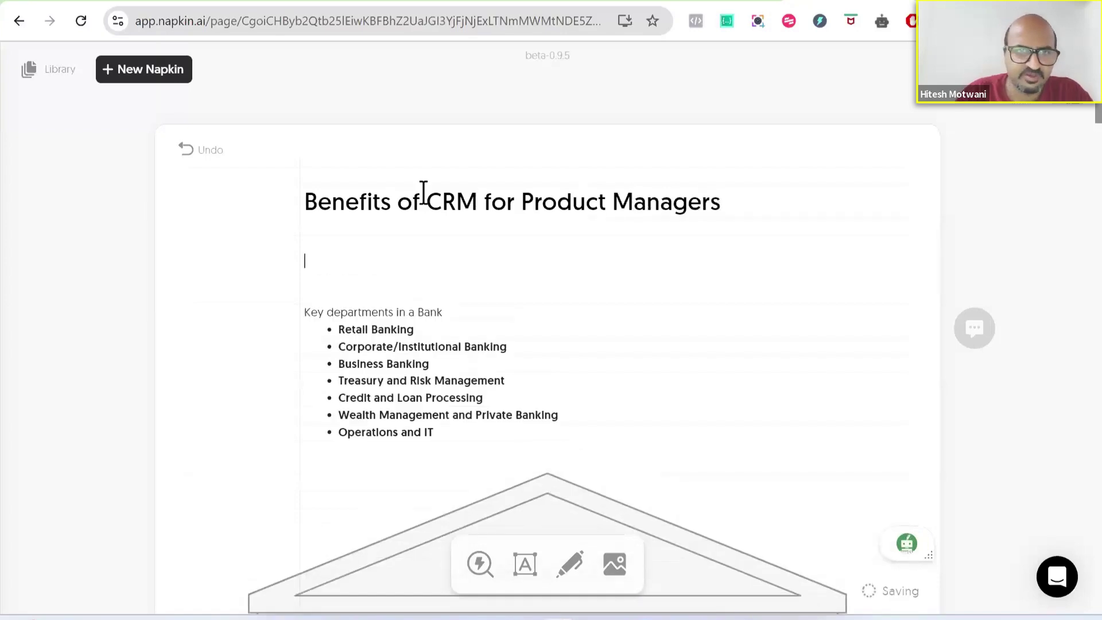
key("ctrl+v")
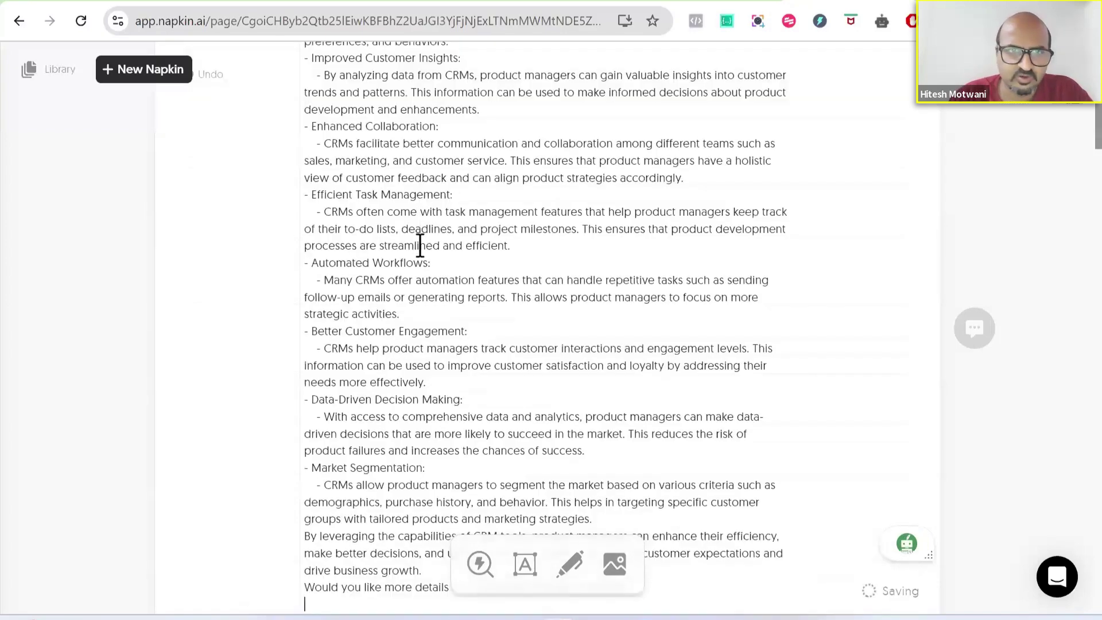
- Select all the pasted CRM text and generate a visual from it
scroll(420, 246, "down", 5)
left_click_drag(307, 240, 311, 239)
scroll(305, 239, "up", 6)
scroll(310, 239, "up", 4)
key("ctrl+a")
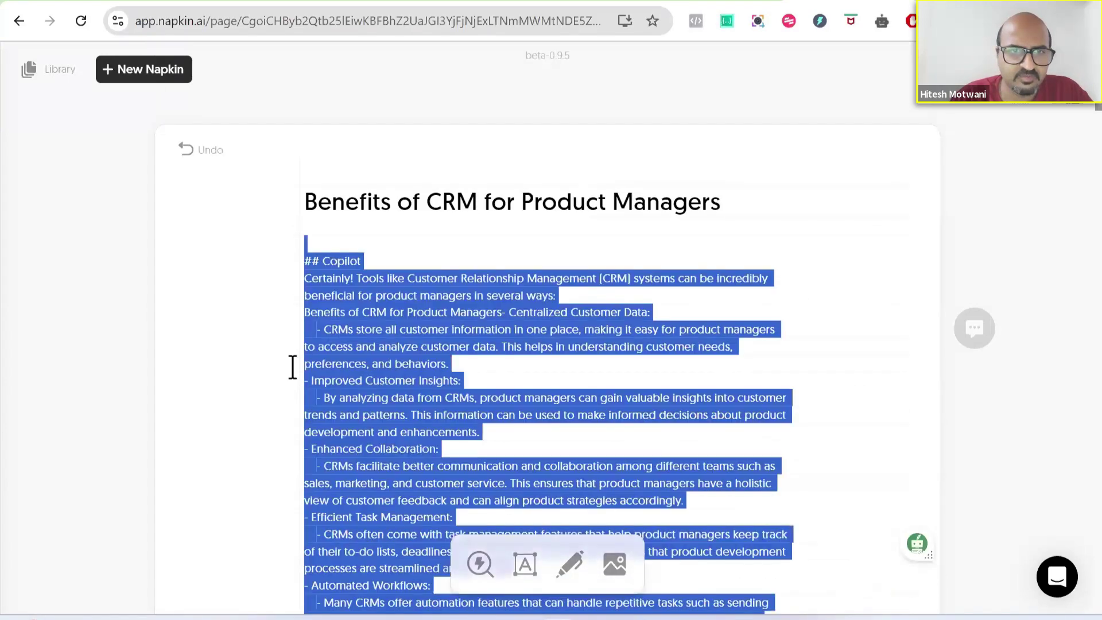
scroll(283, 494, "down", 2)
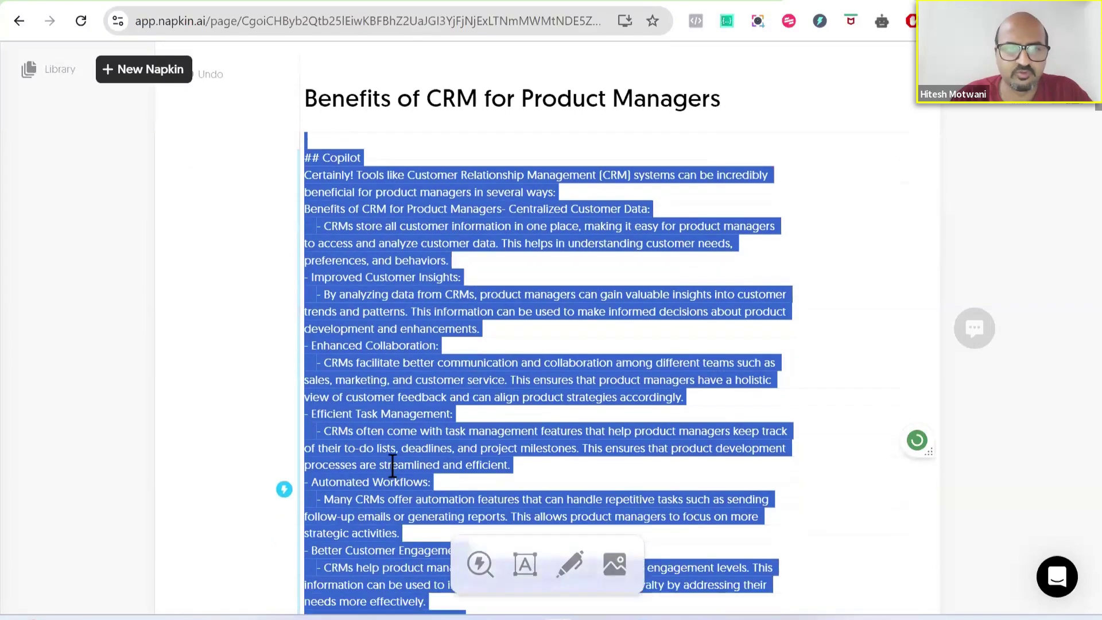
left_click(392, 465)
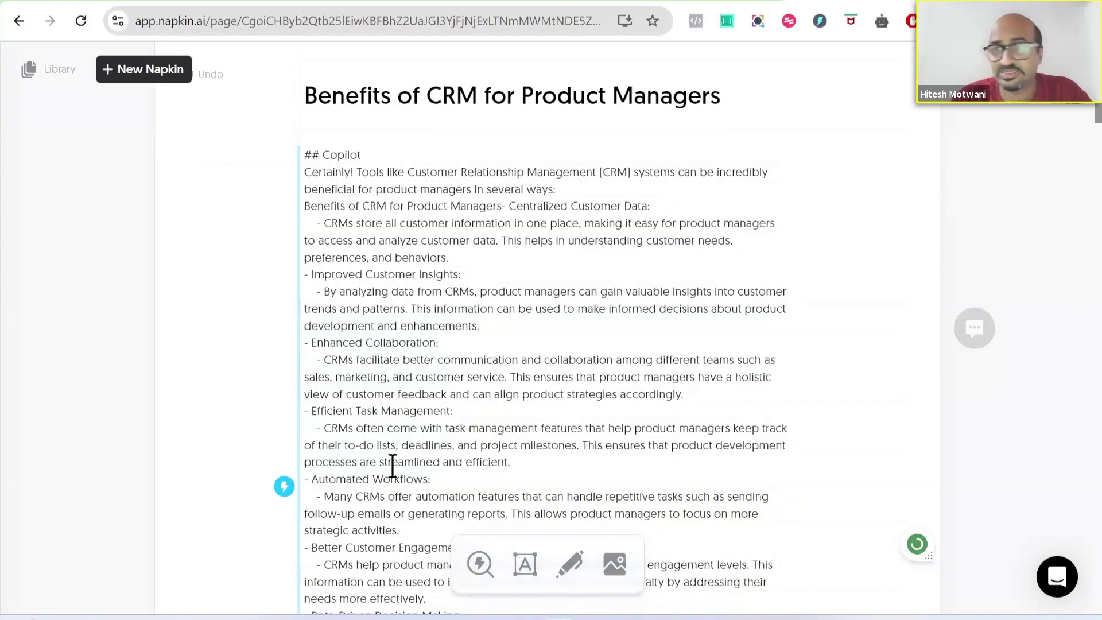
scroll(393, 464, "down", 5)
scroll(393, 465, "down", 4)
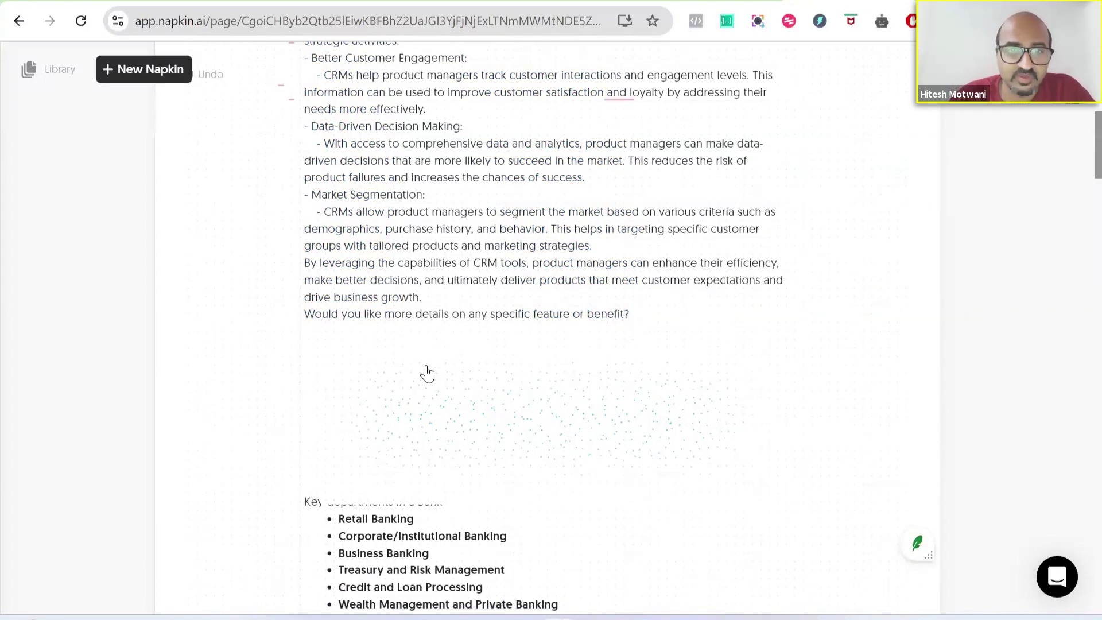
- Try the CRM Benefits comparison and plain-font styles, then apply the vertical icon list
scroll(486, 217, "down", 3)
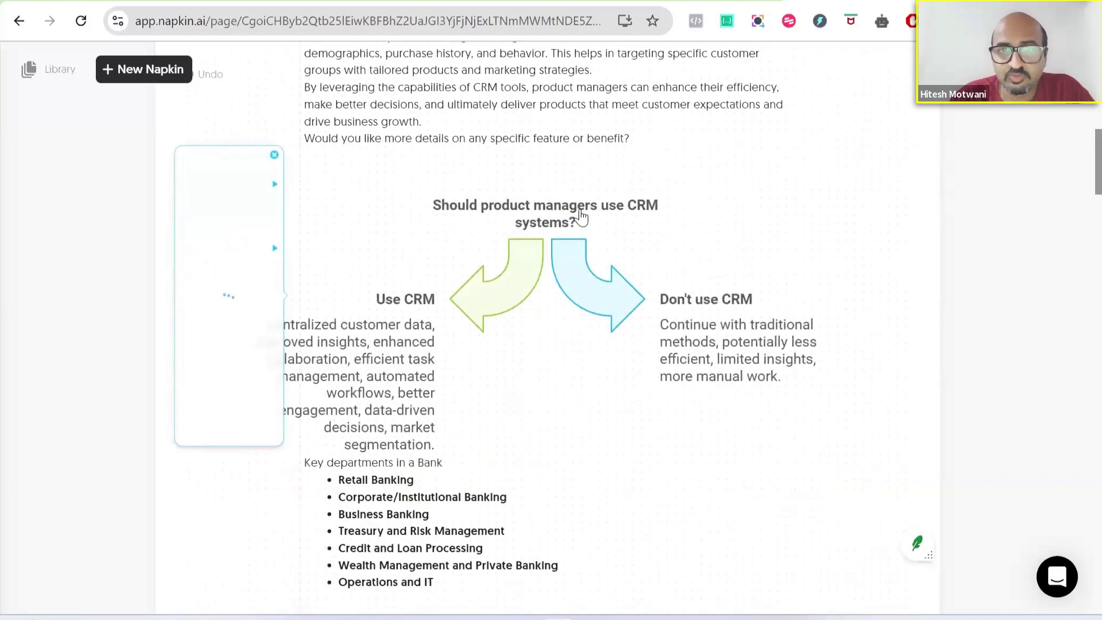
scroll(716, 336, "down", 2)
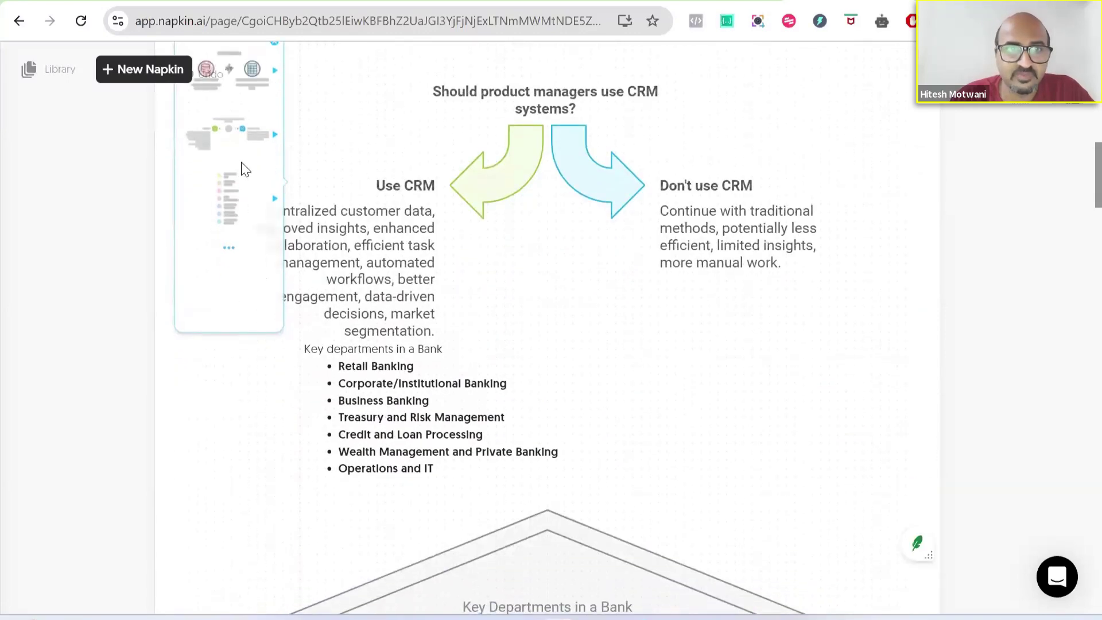
scroll(242, 170, "up", 2)
left_click(243, 169)
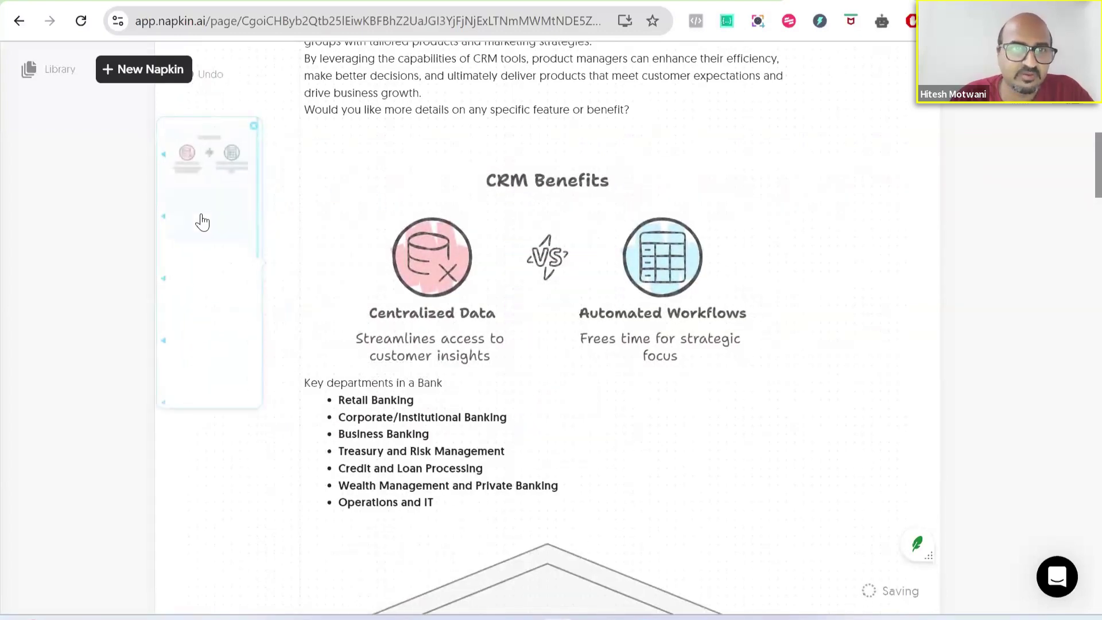
left_click(238, 239)
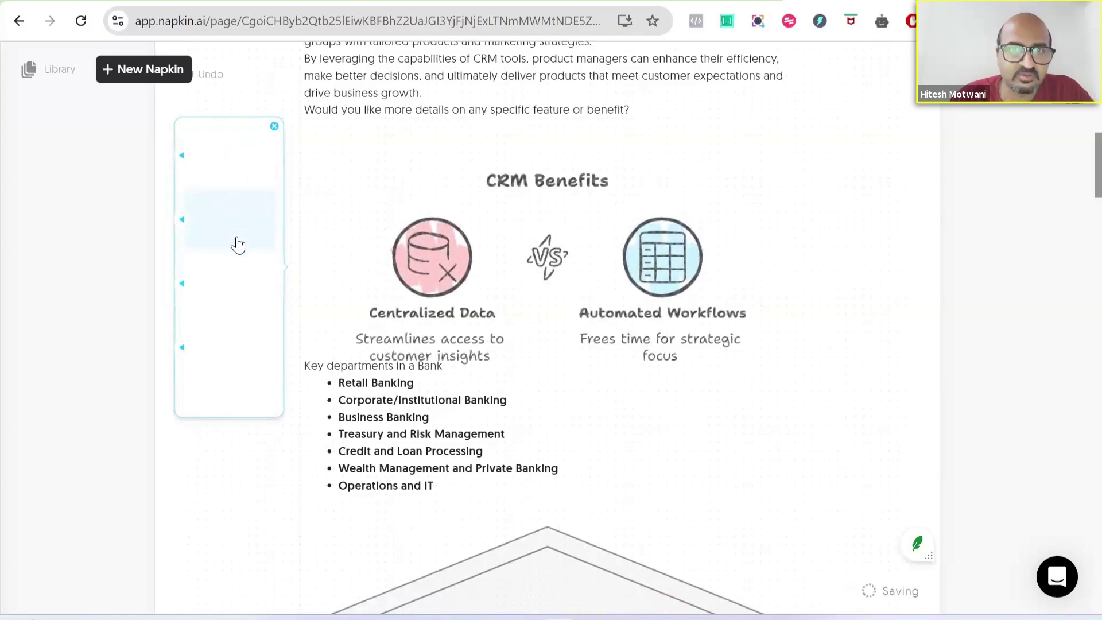
left_click(235, 280)
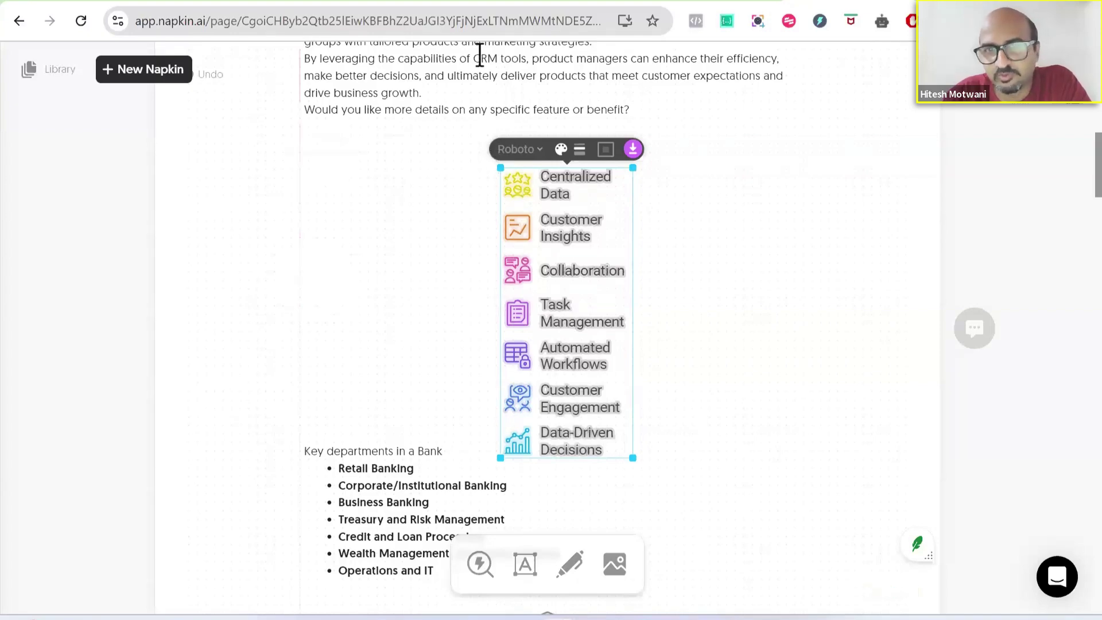
- Insert blank lines above the 'Key departments in a Bank' heading
left_click(657, 228)
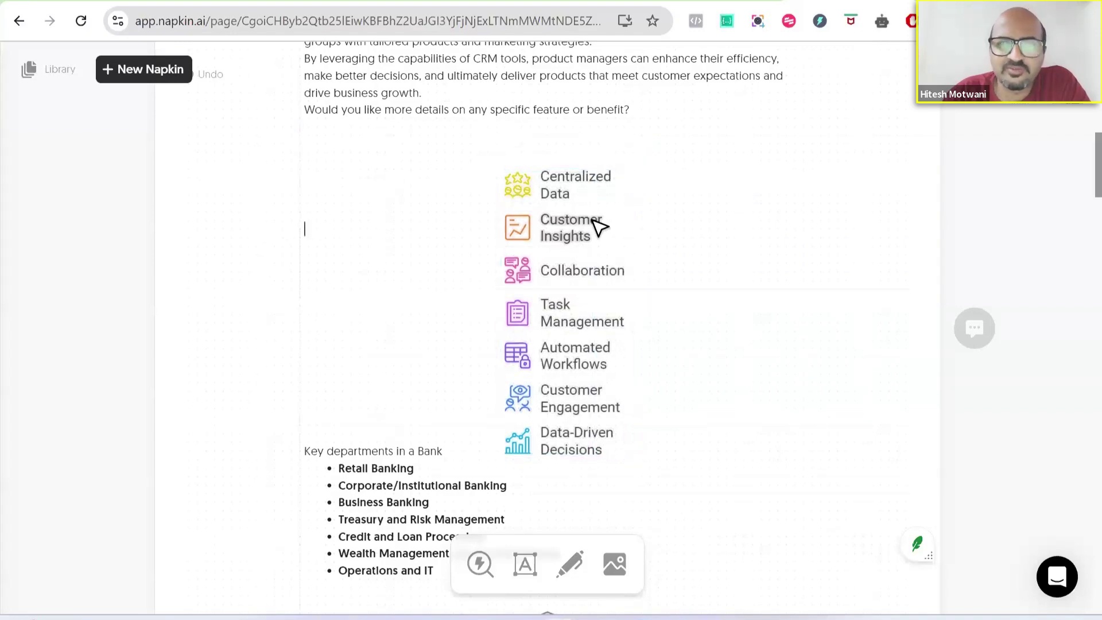
left_click(576, 235)
scroll(578, 233, "down", 3)
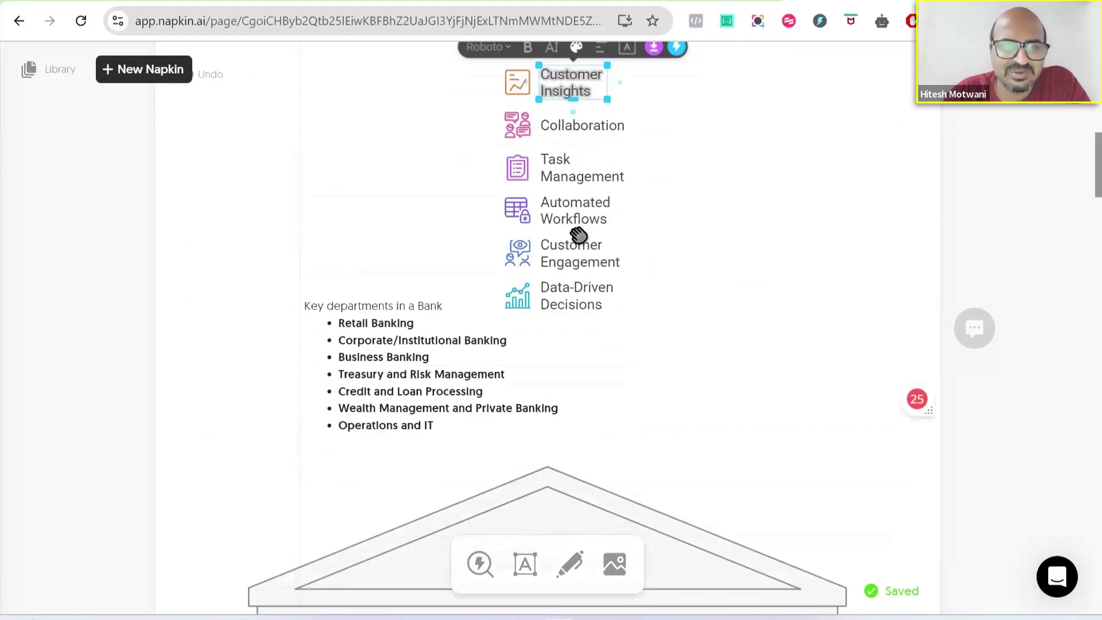
left_click(347, 304)
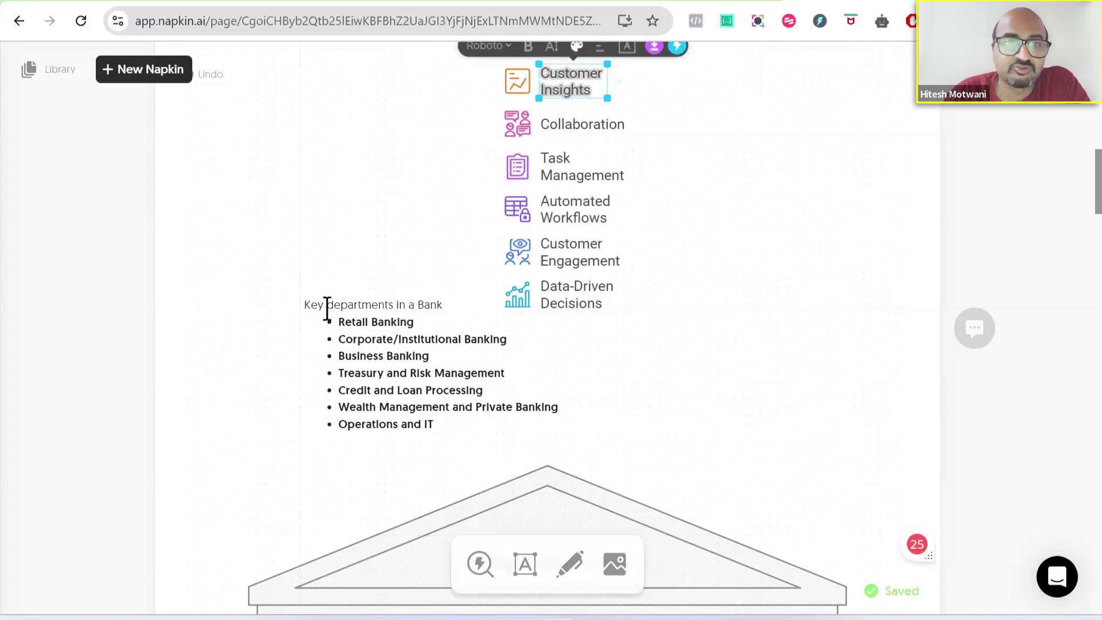
left_click(322, 304)
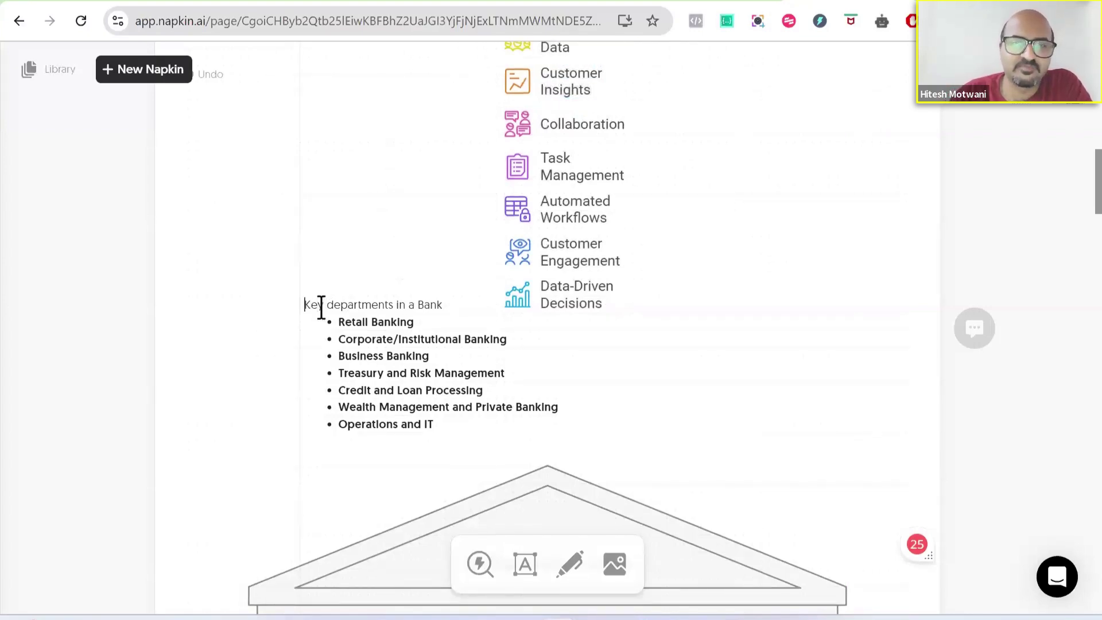
key("Return")
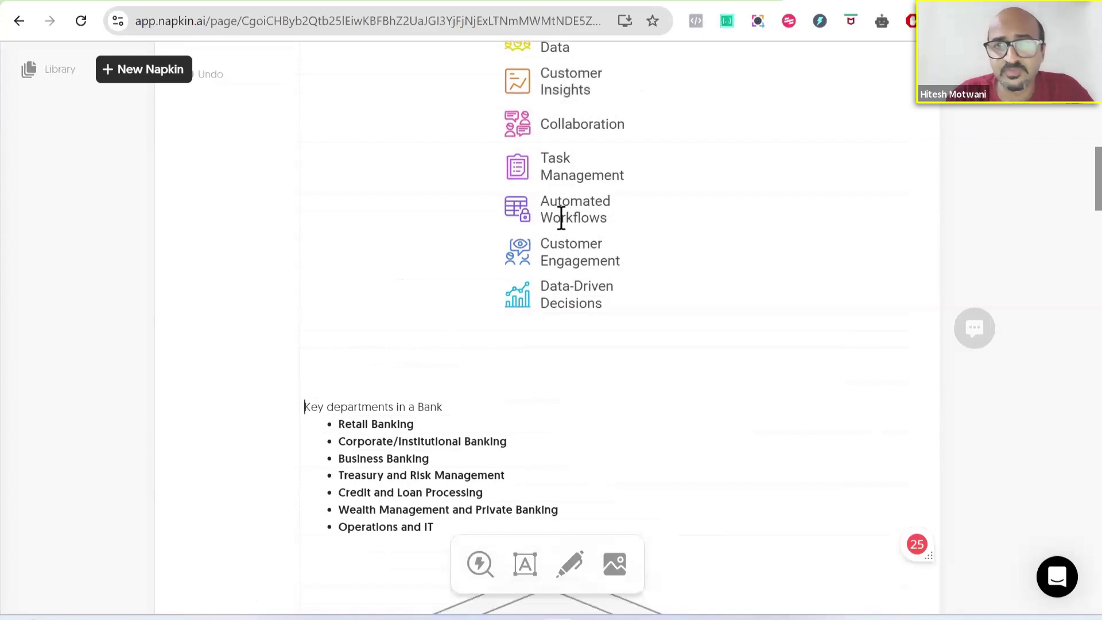
- Select icon list labels and the visual, then place the caret after the Copilot answer
left_click(561, 217)
scroll(562, 220, "up", 4)
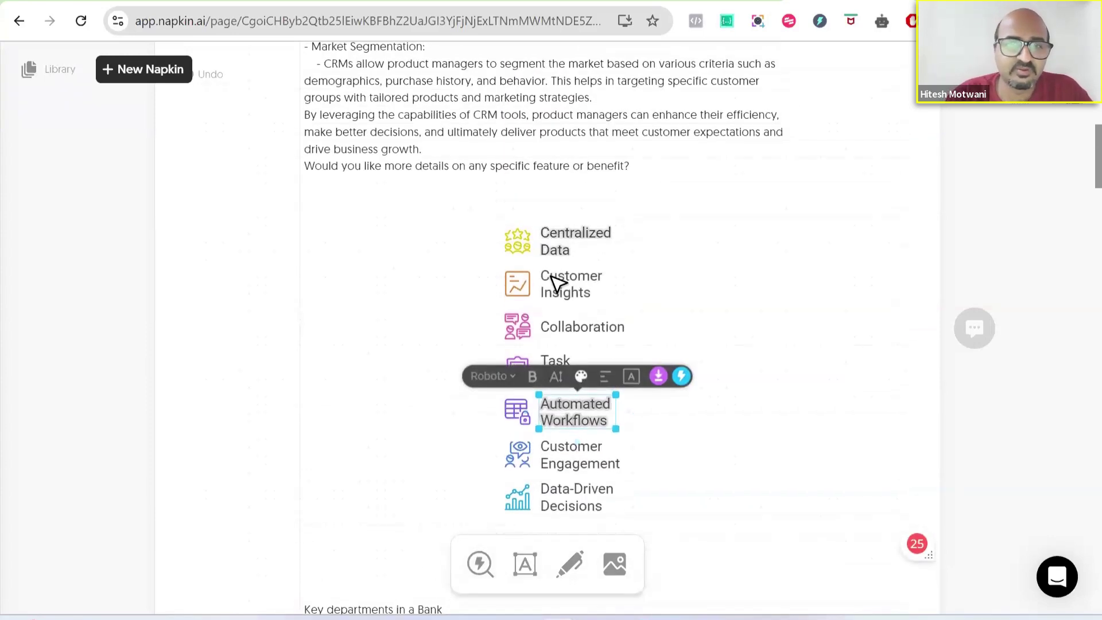
left_click(559, 281)
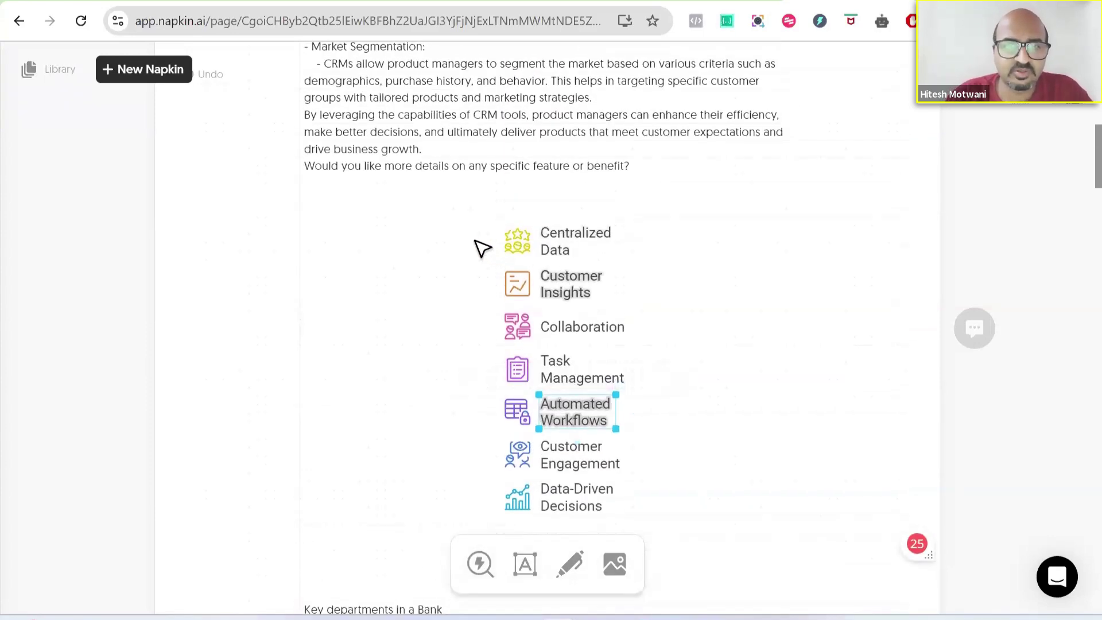
left_click(619, 506)
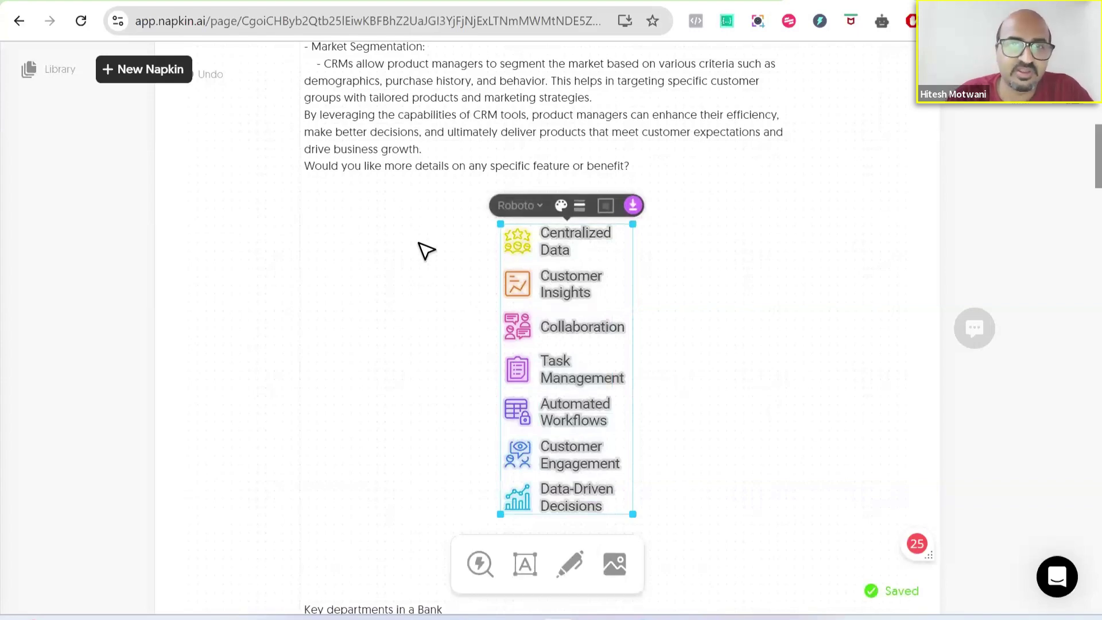
scroll(426, 251, "up", 1)
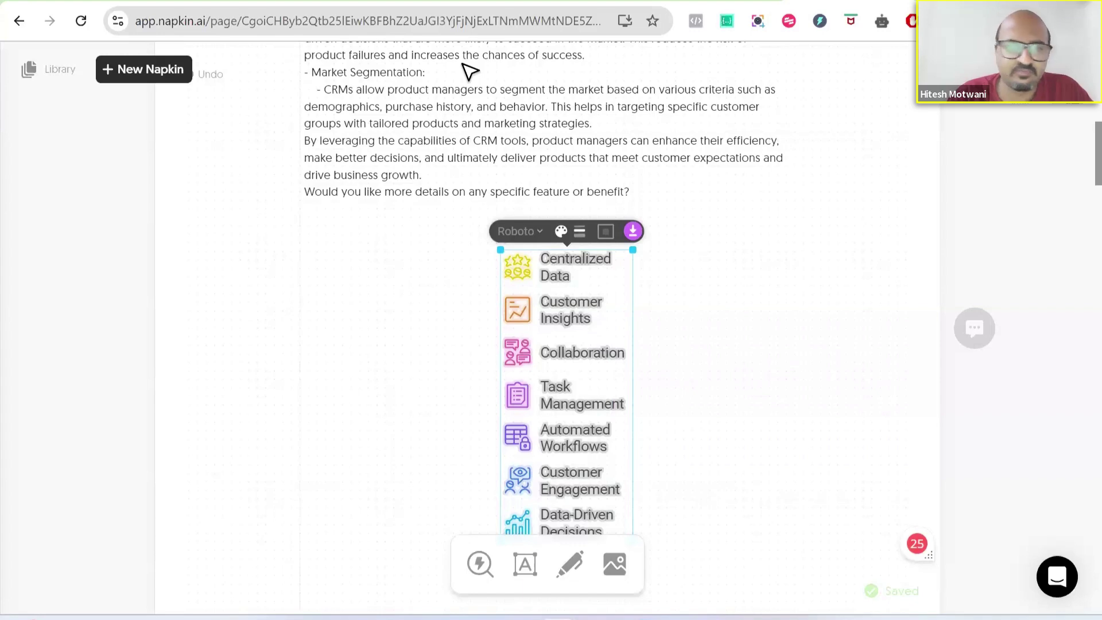
left_click(639, 187)
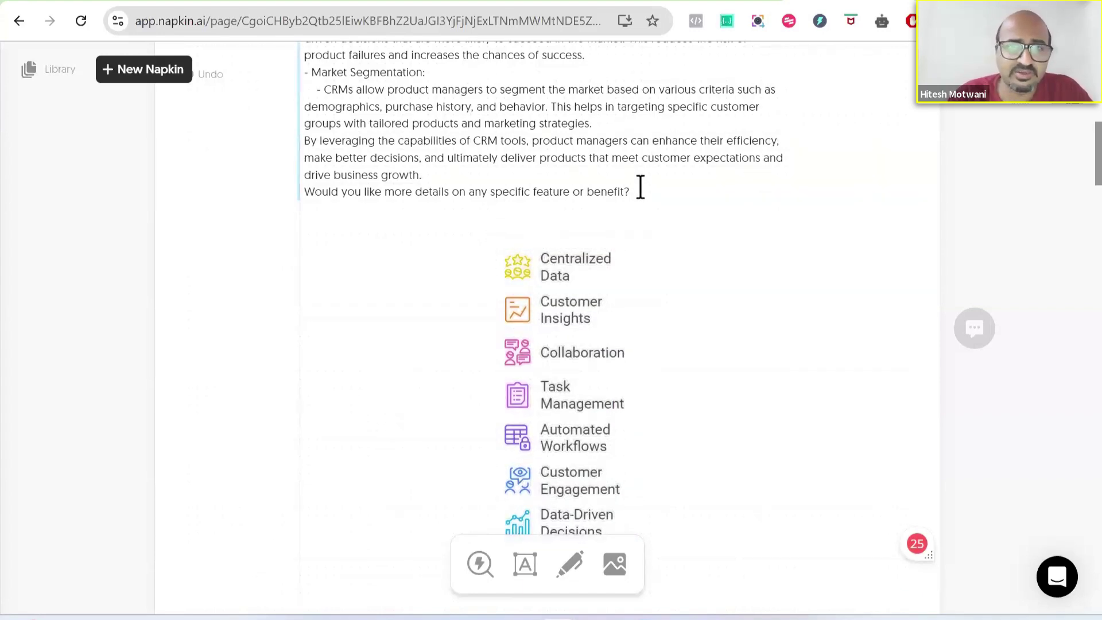
scroll(659, 193, "up", 5)
scroll(659, 193, "up", 5)
- Generate a prism visual of six CRM benefits, Centralized Data through Customer Engagement, from the Copilot answer
left_click(331, 277, "shift")
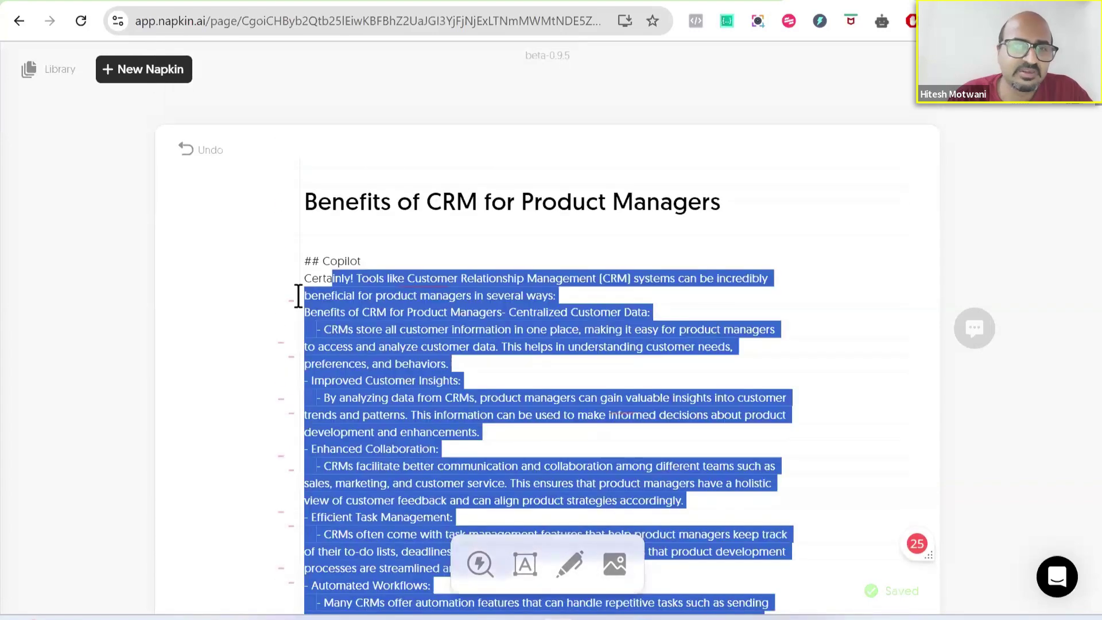
scroll(299, 295, "down", 4)
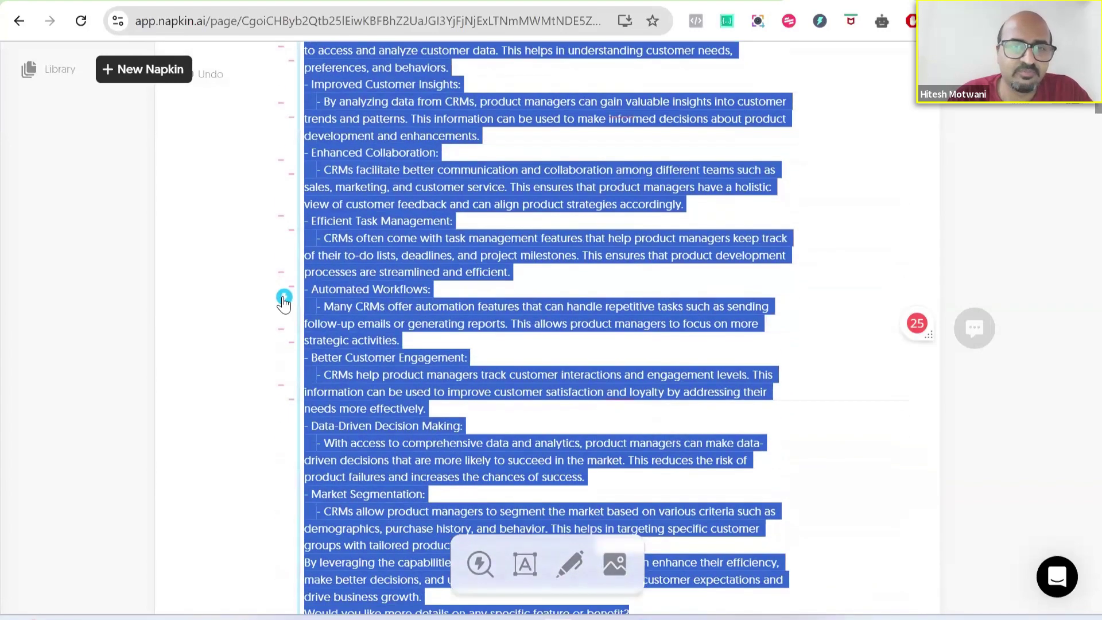
scroll(357, 314, "down", 2)
left_click(357, 309)
scroll(357, 309, "down", 2)
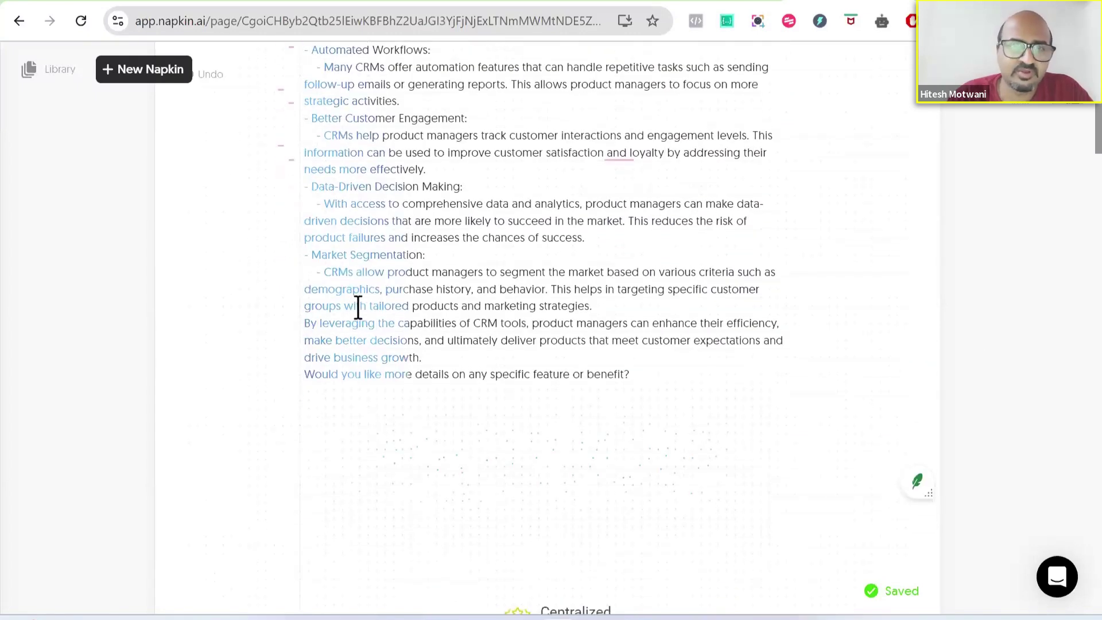
scroll(516, 308, "down", 5)
scroll(516, 308, "down", 10)
scroll(593, 291, "down", 20)
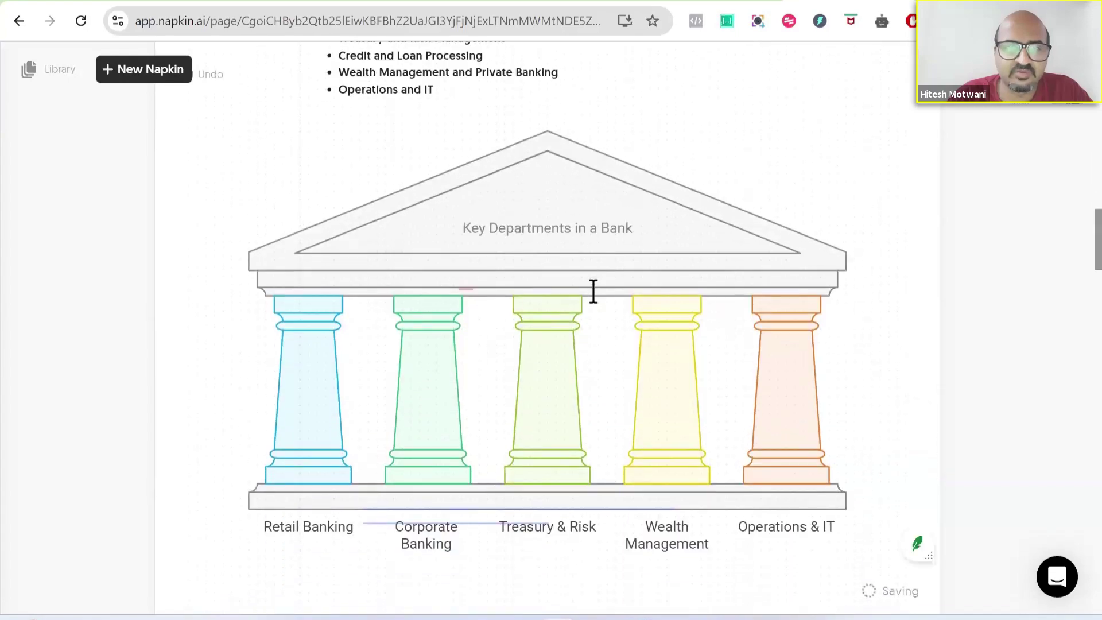
scroll(516, 321, "down", 20)
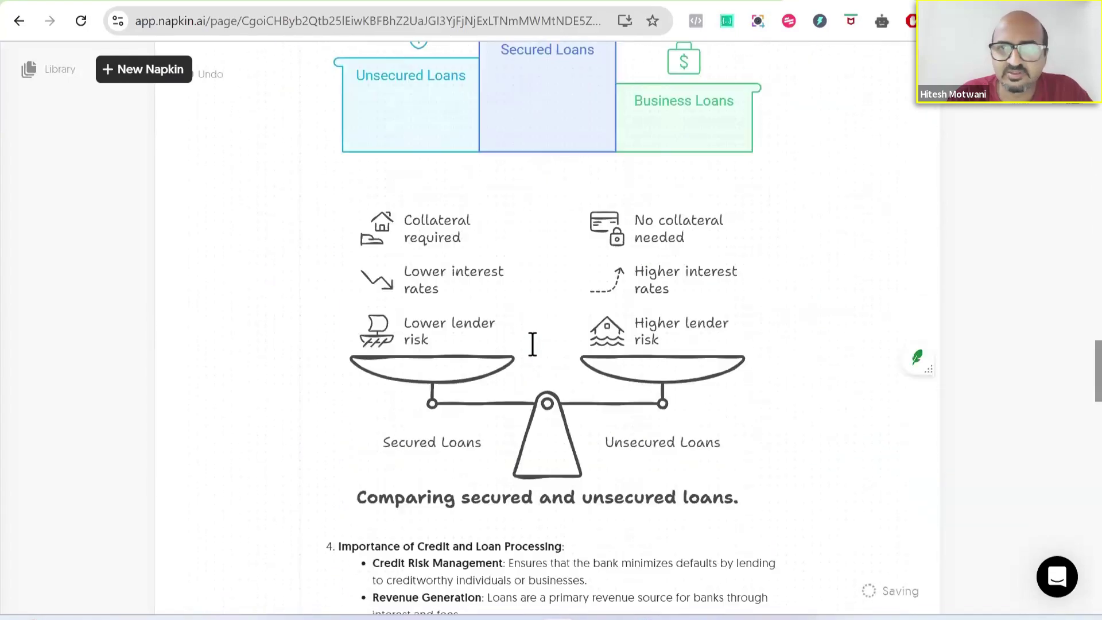
scroll(528, 285, "down", 3)
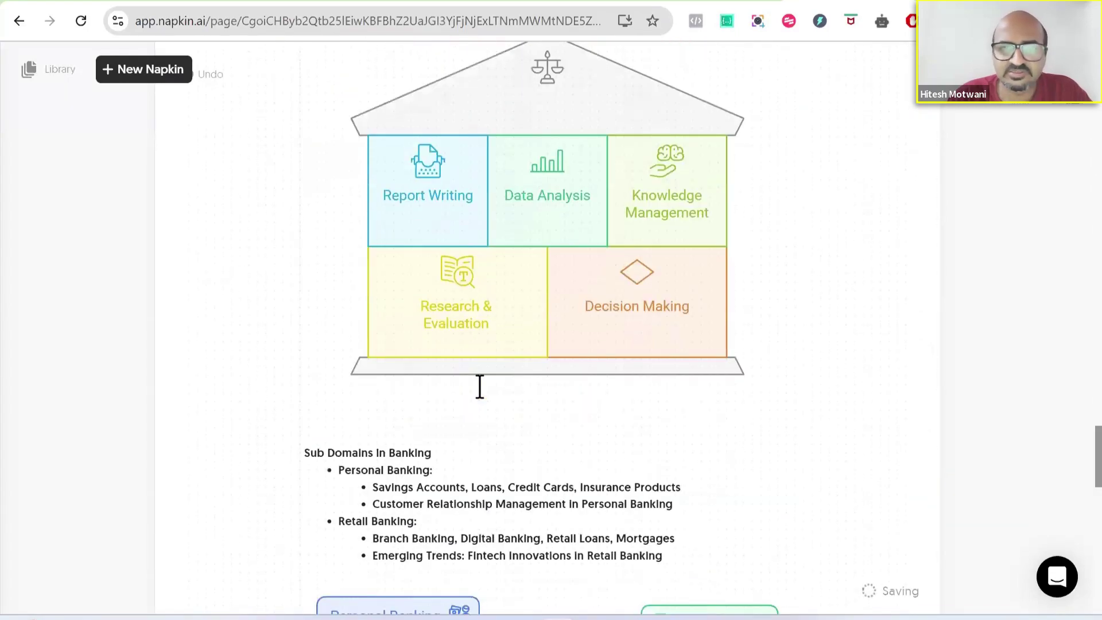
scroll(480, 386, "up", 15)
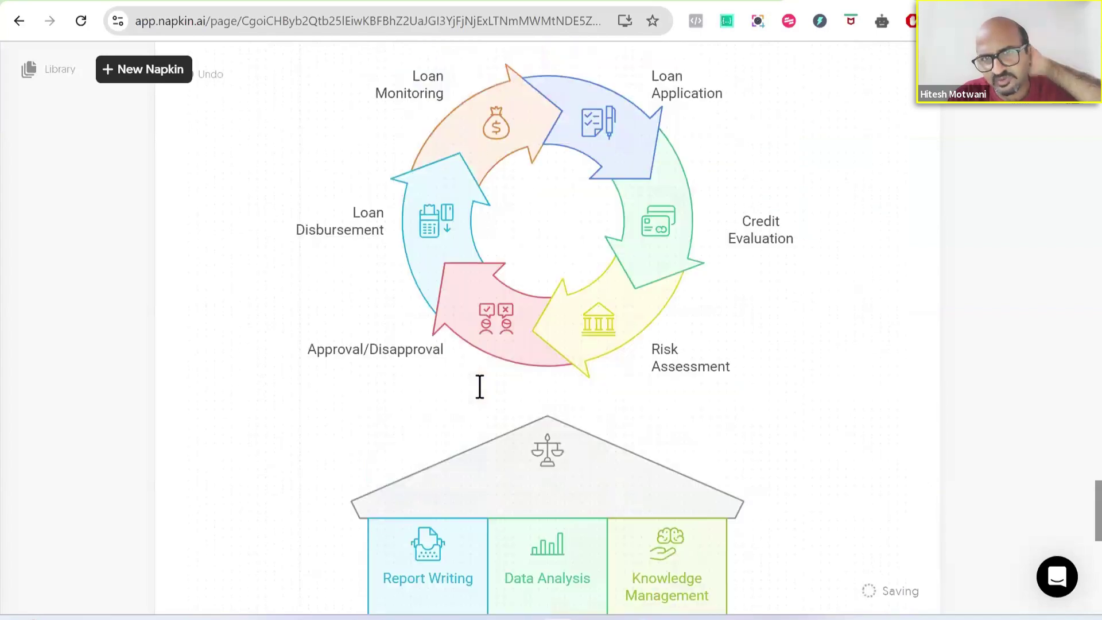
scroll(479, 386, "up", 15)
scroll(232, 274, "down", 20)
scroll(232, 274, "up", 20)
scroll(226, 270, "up", 2)
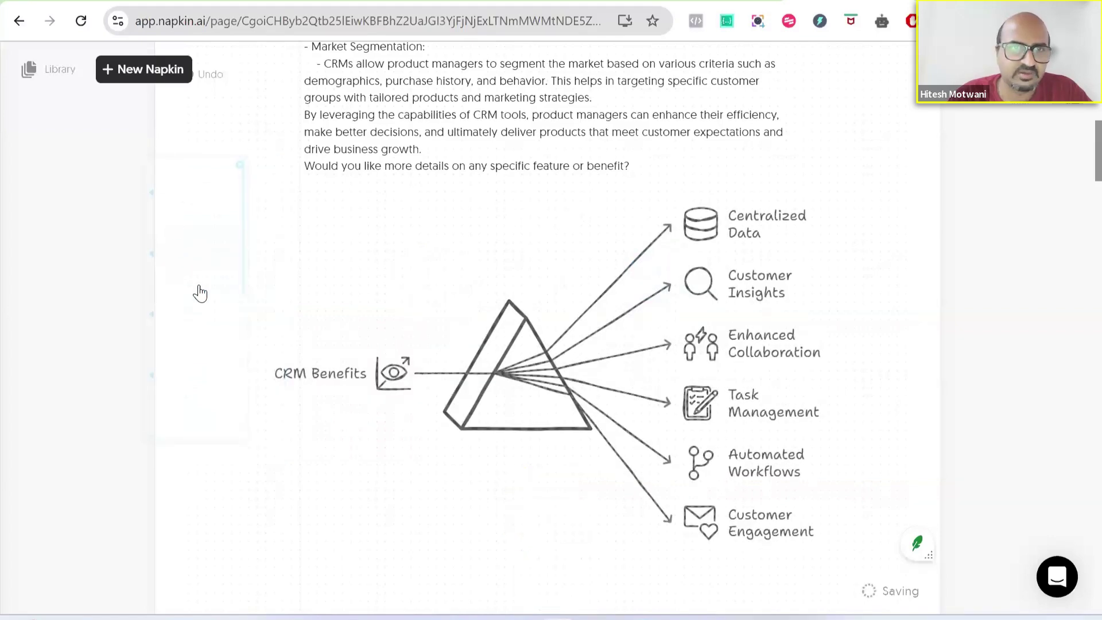
- Restyle the visual as an eight-benefit 'CRM Benefits for Product Managers' ring diagram, then switch tabs
mouse_move(184, 196)
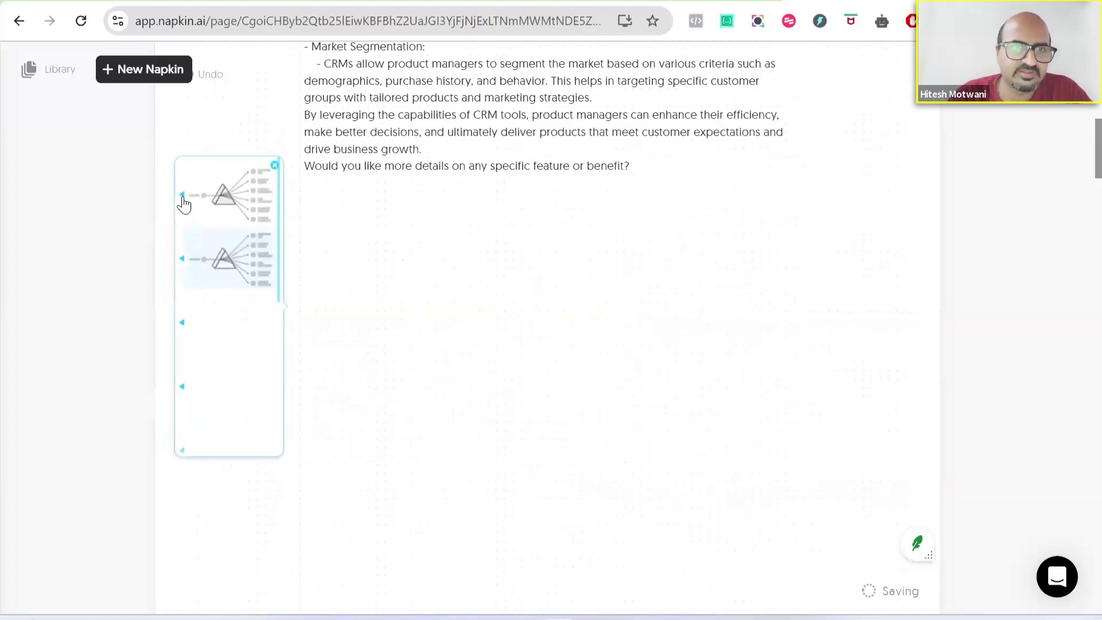
left_click(234, 267)
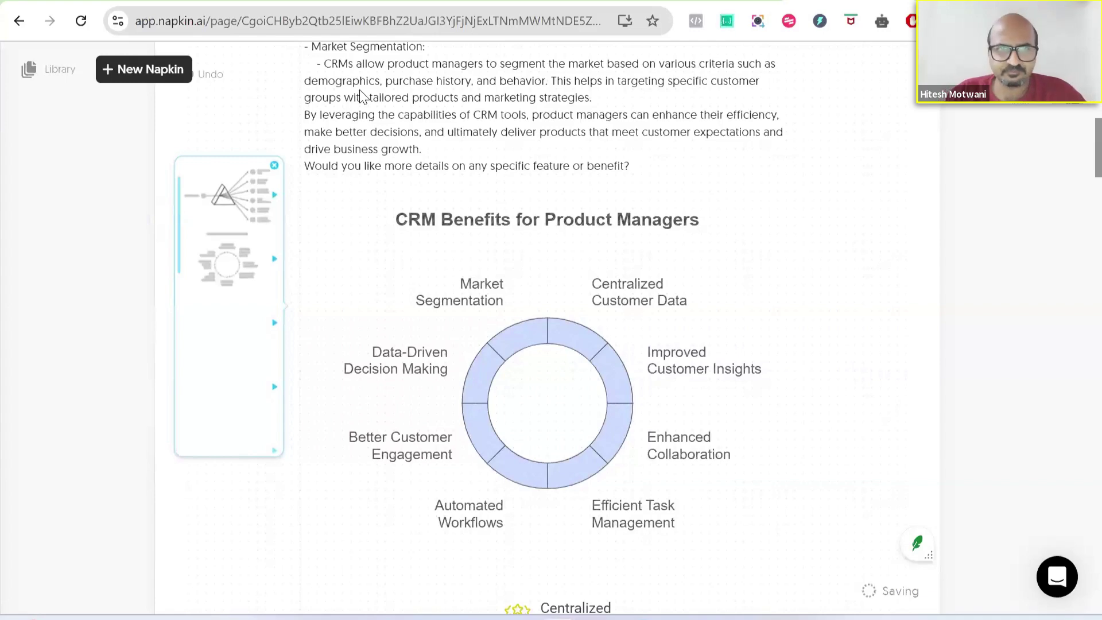
key("ctrl+Tab")
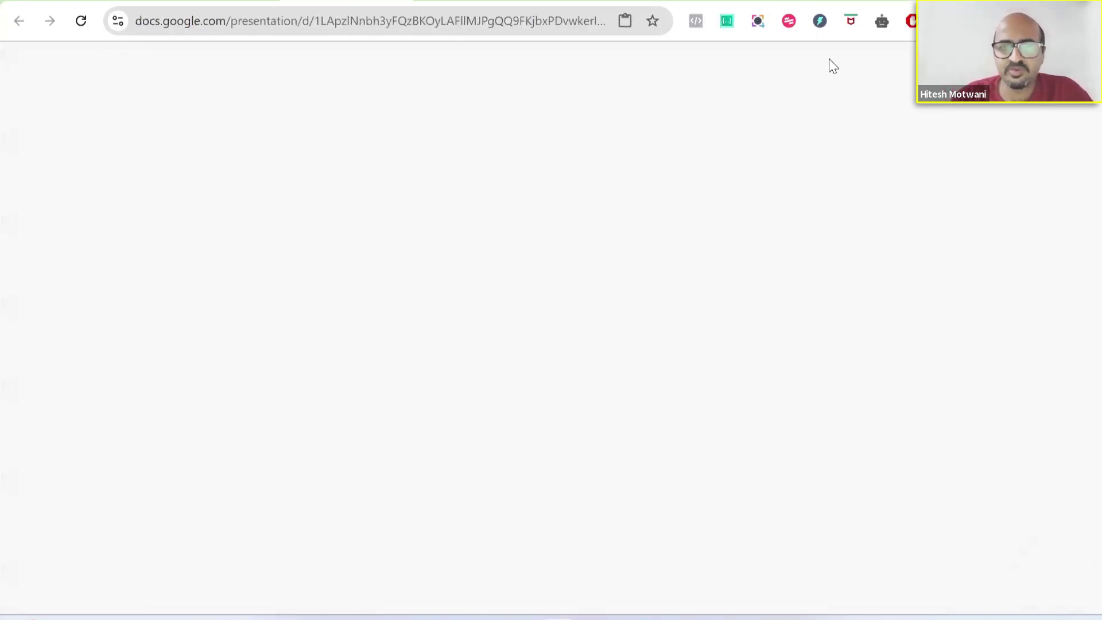
- Present the deck full screen and advance to 'Product manager vs AI Product manager'
key("ctrl+F5")
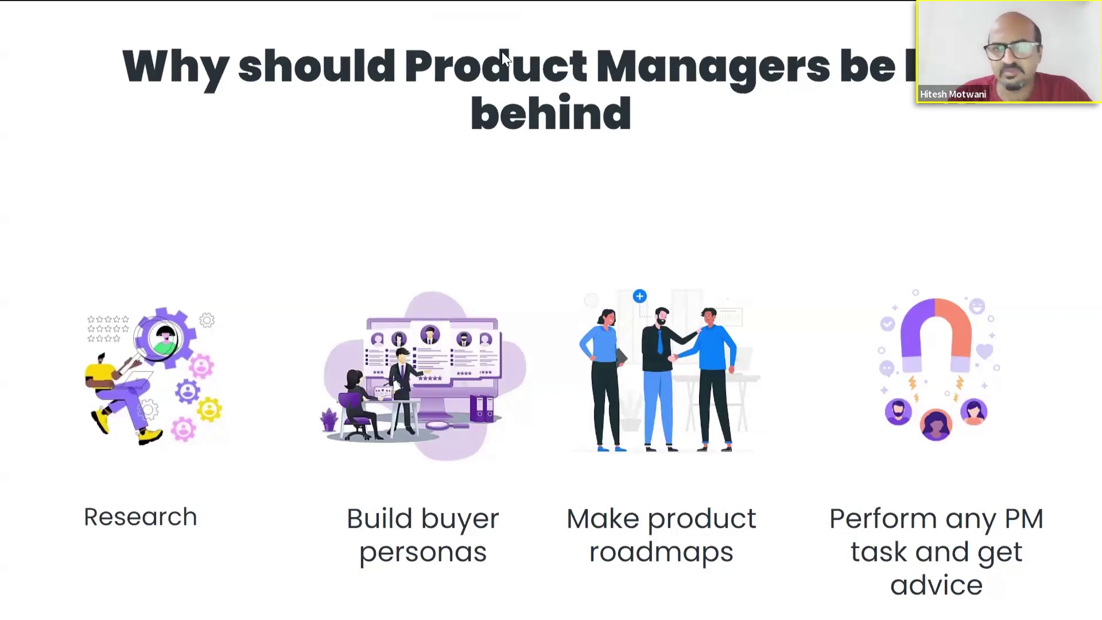
left_click(413, 241)
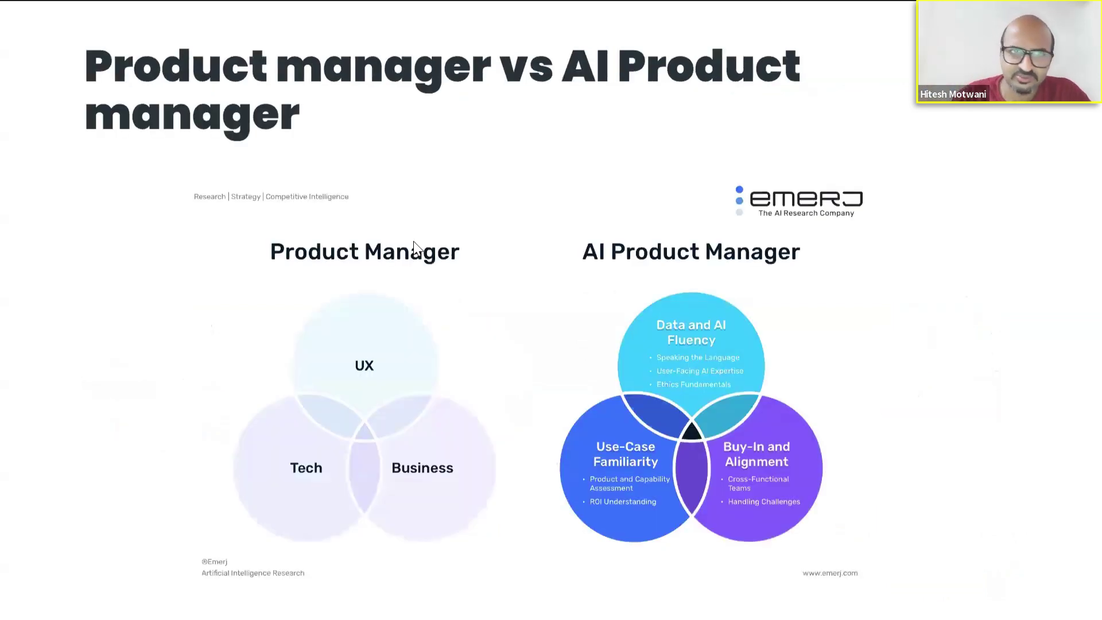
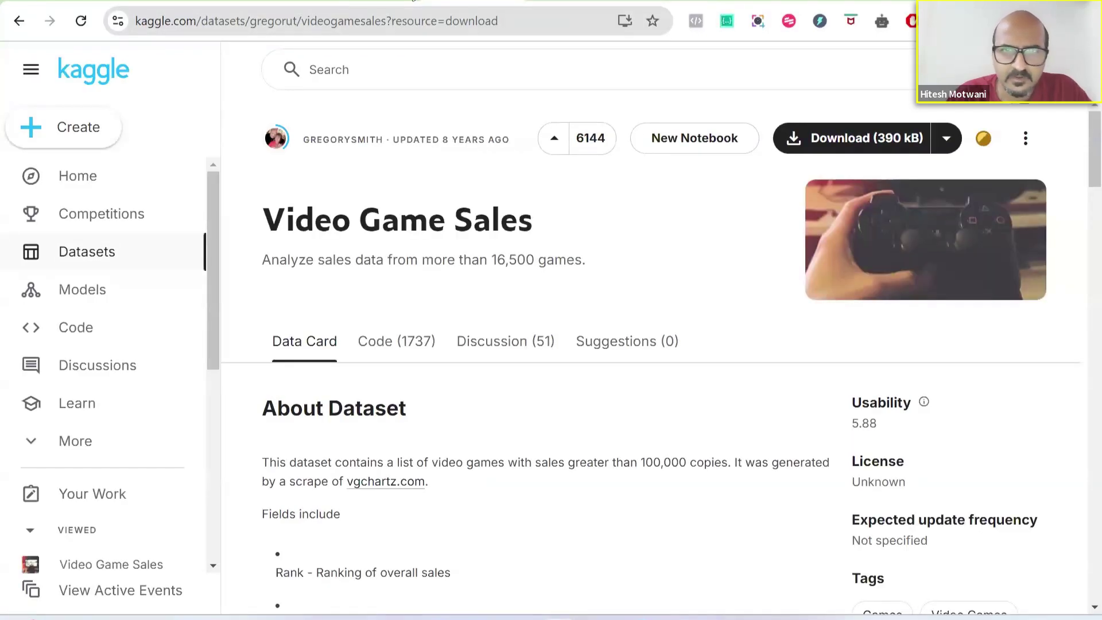
- Scroll the vgsales.csv preview from Rank and Name across to Other_Sales, then back to the header
scroll(500, 237, "down", 15)
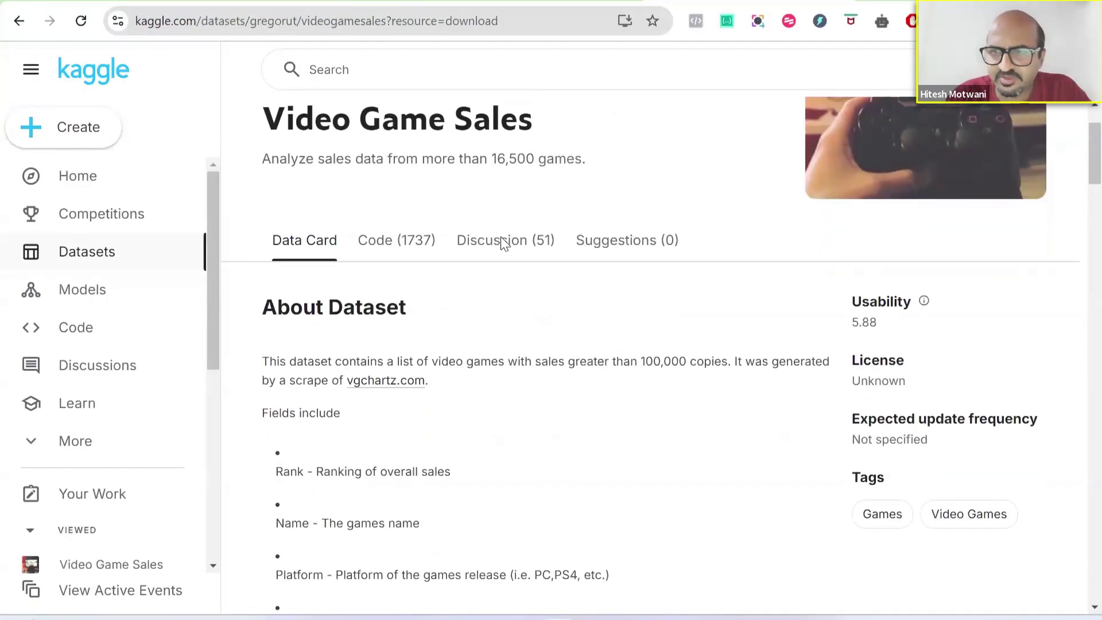
scroll(602, 237, "down", 2)
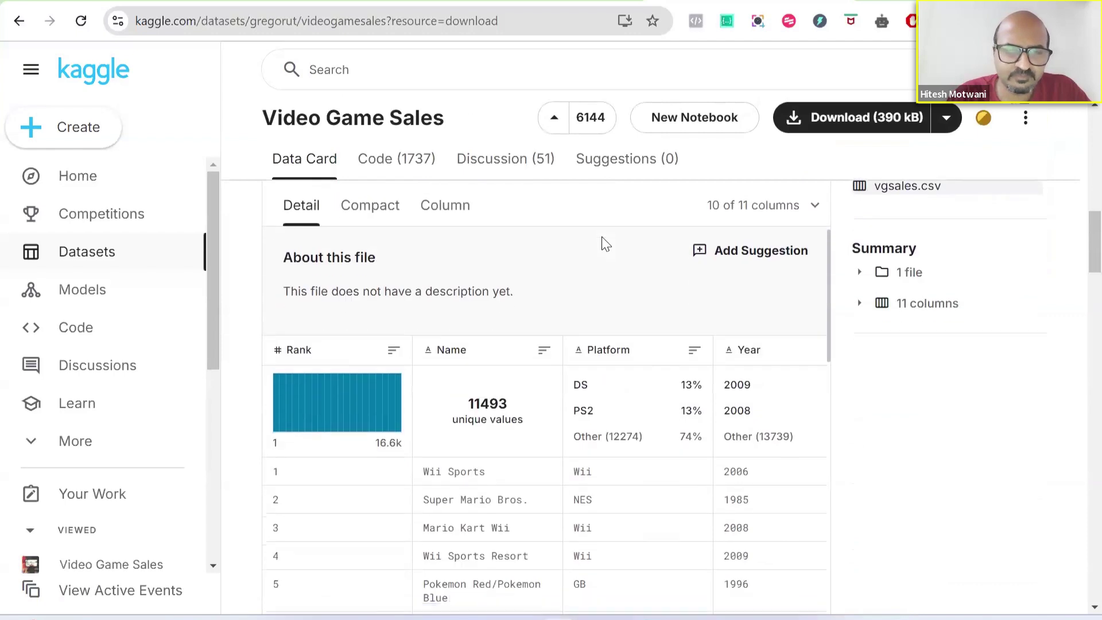
scroll(607, 204, "down", 2)
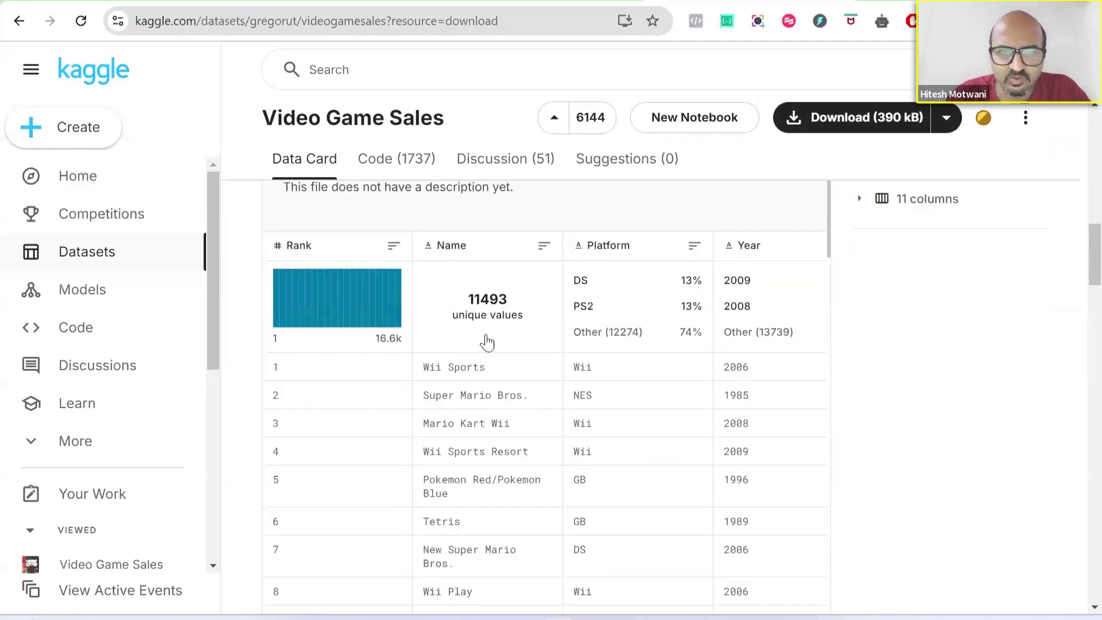
scroll(505, 505, "right", 2)
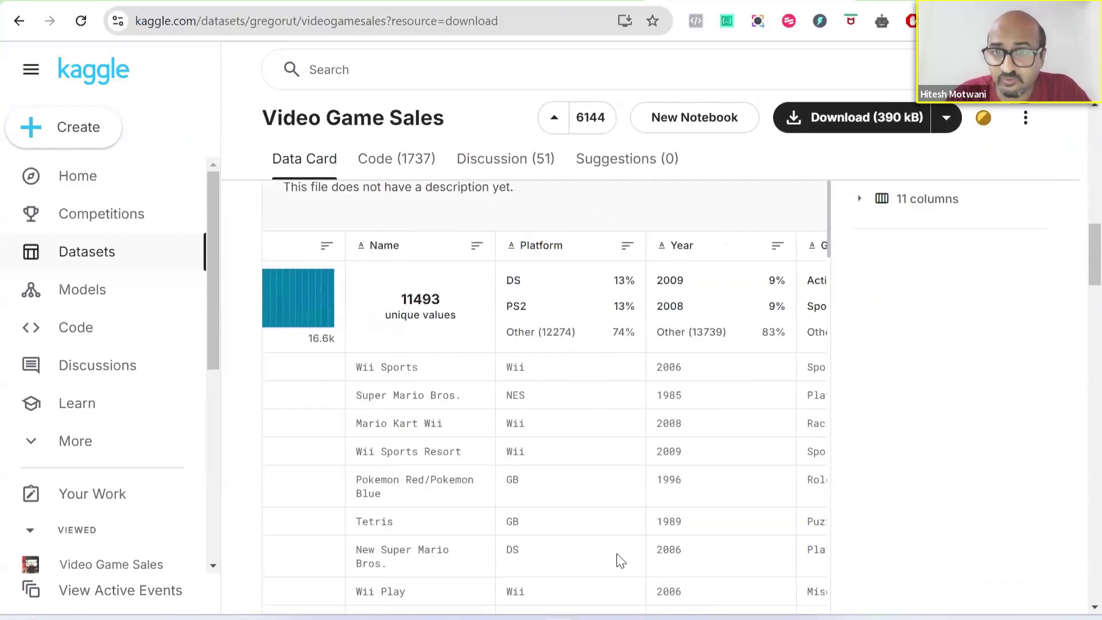
scroll(620, 559, "right", 5)
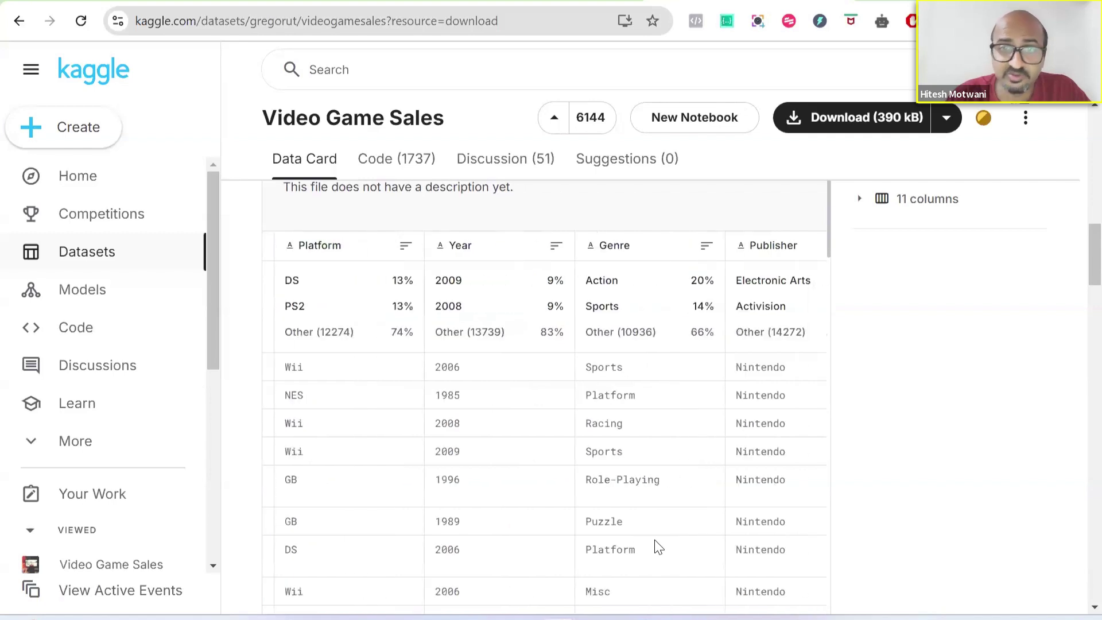
scroll(663, 476, "right", 4)
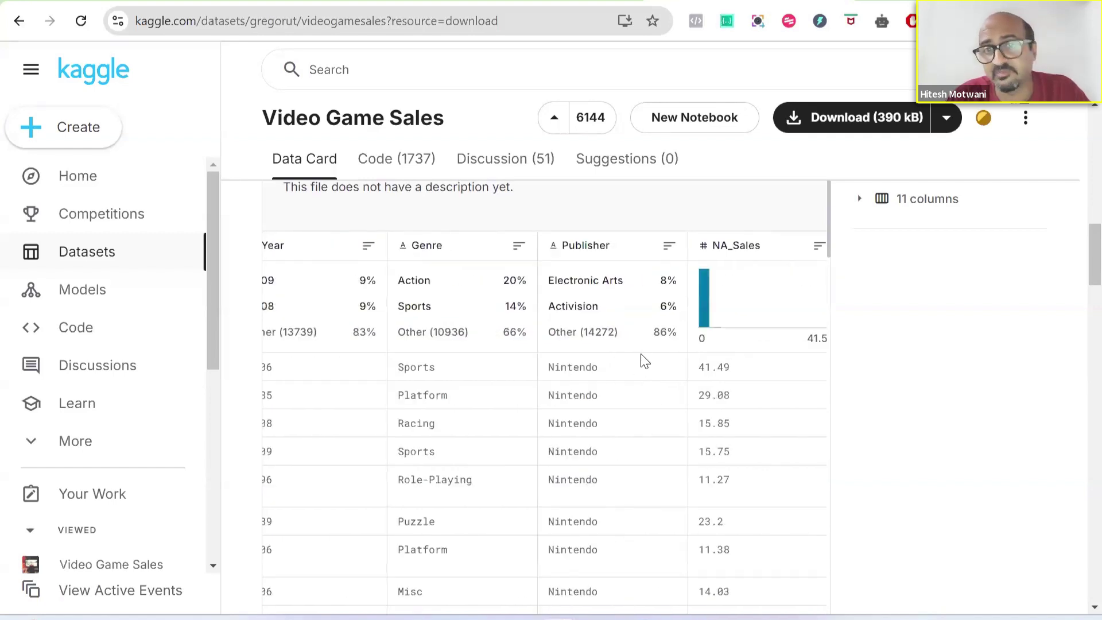
scroll(647, 481, "right", 2)
scroll(648, 481, "down", 1)
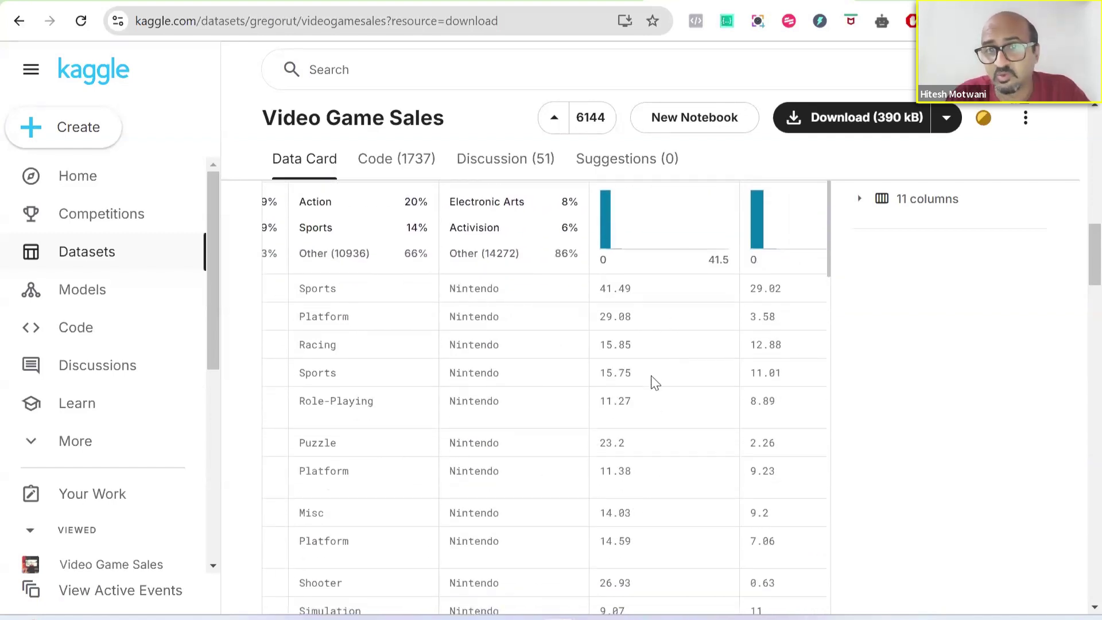
scroll(650, 368, "up", 1)
scroll(651, 369, "right", 3)
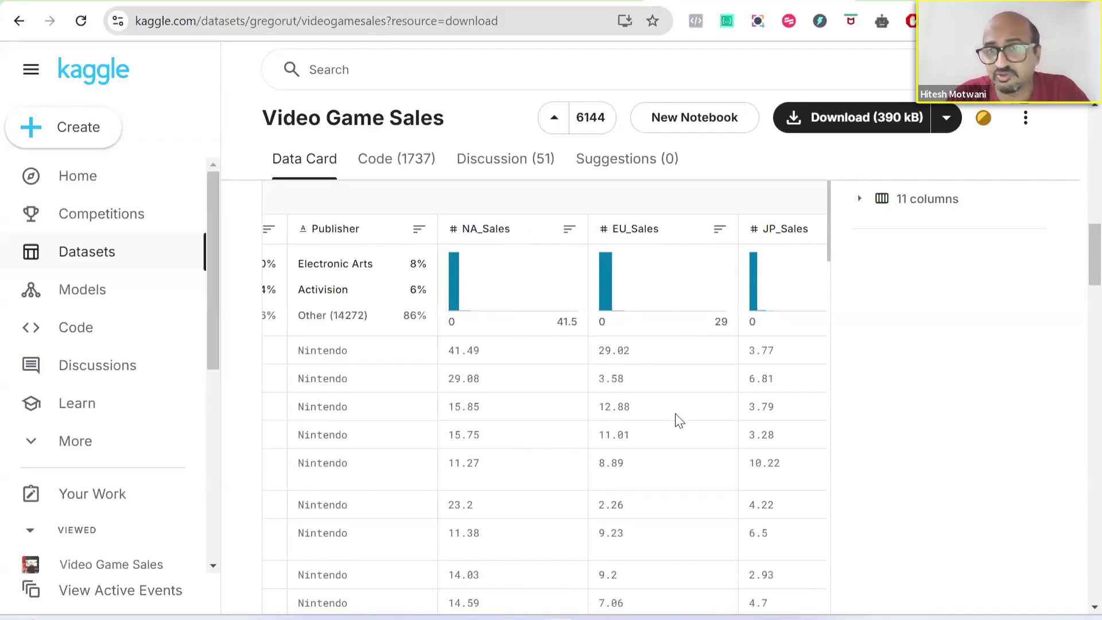
scroll(674, 413, "right", 3)
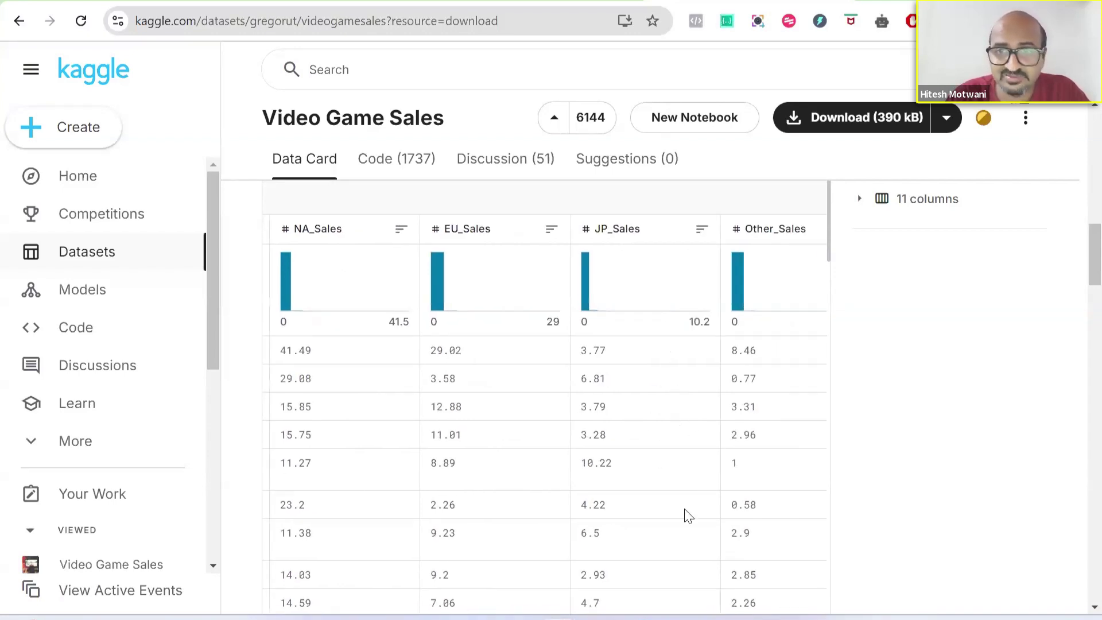
scroll(684, 508, "right", 1)
scroll(750, 455, "up", 1)
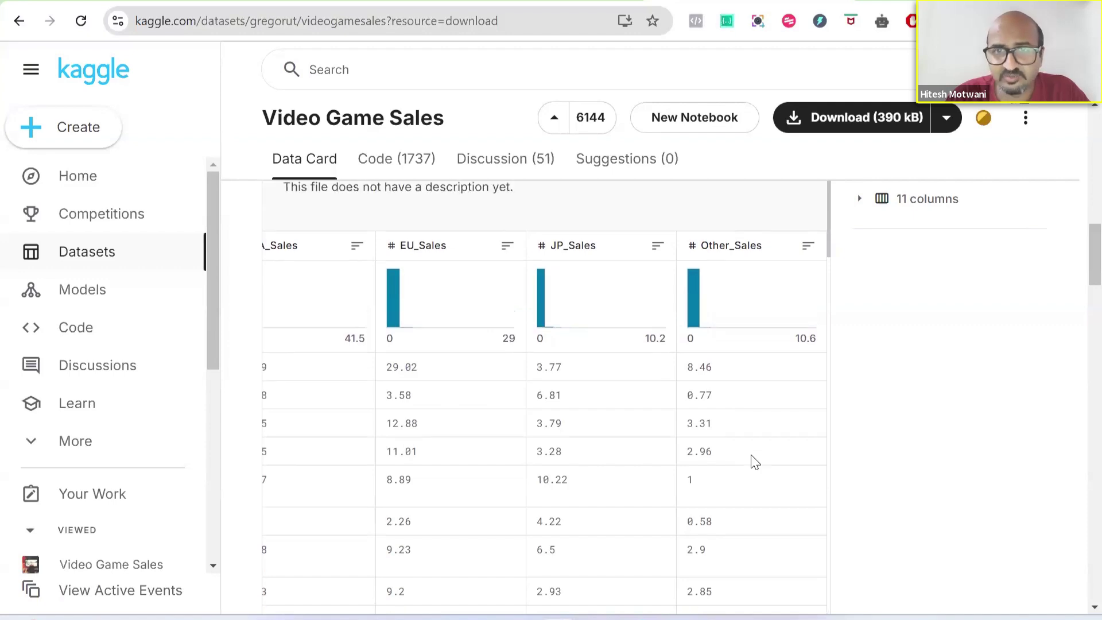
scroll(751, 454, "up", 3)
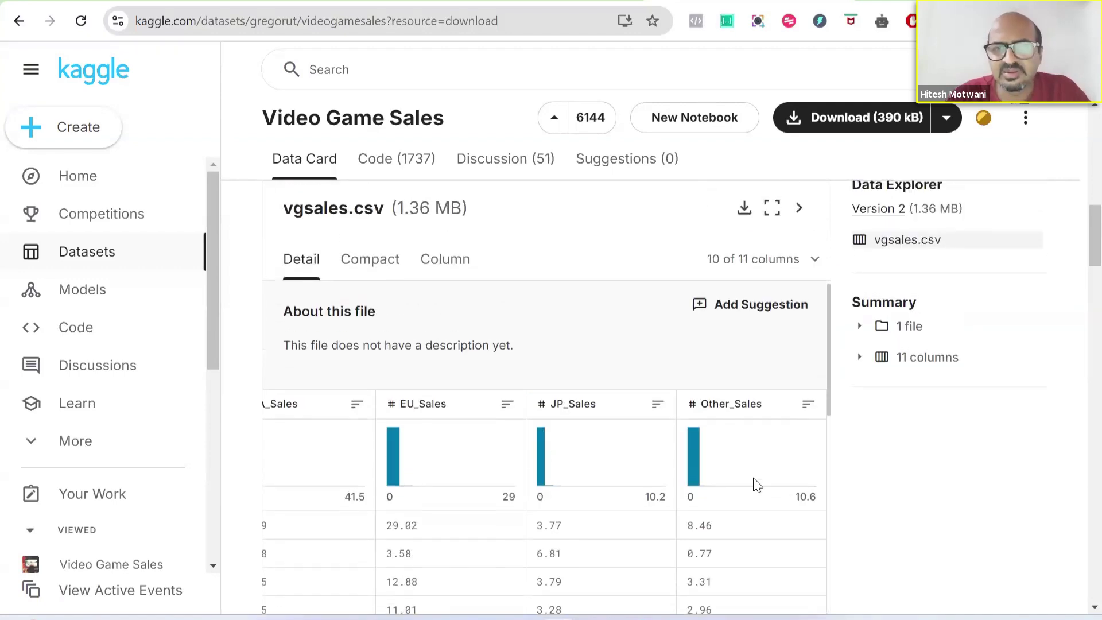
- Download vgsales.csv and switch to the browser profile showing the Product management Drive folder
left_click(744, 210)
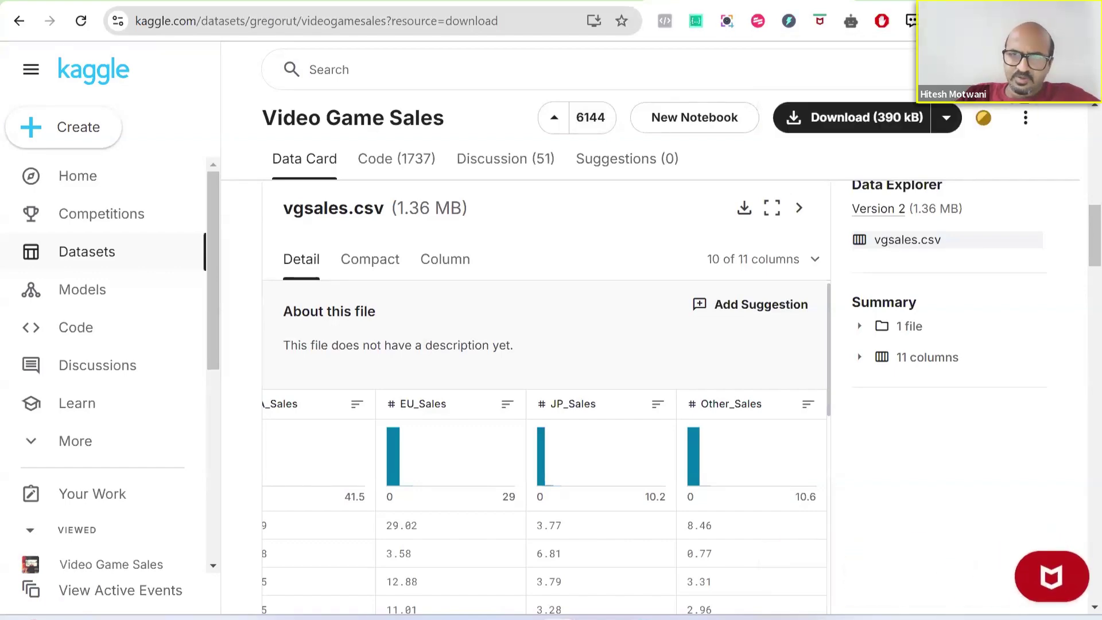
left_click(1052, 21)
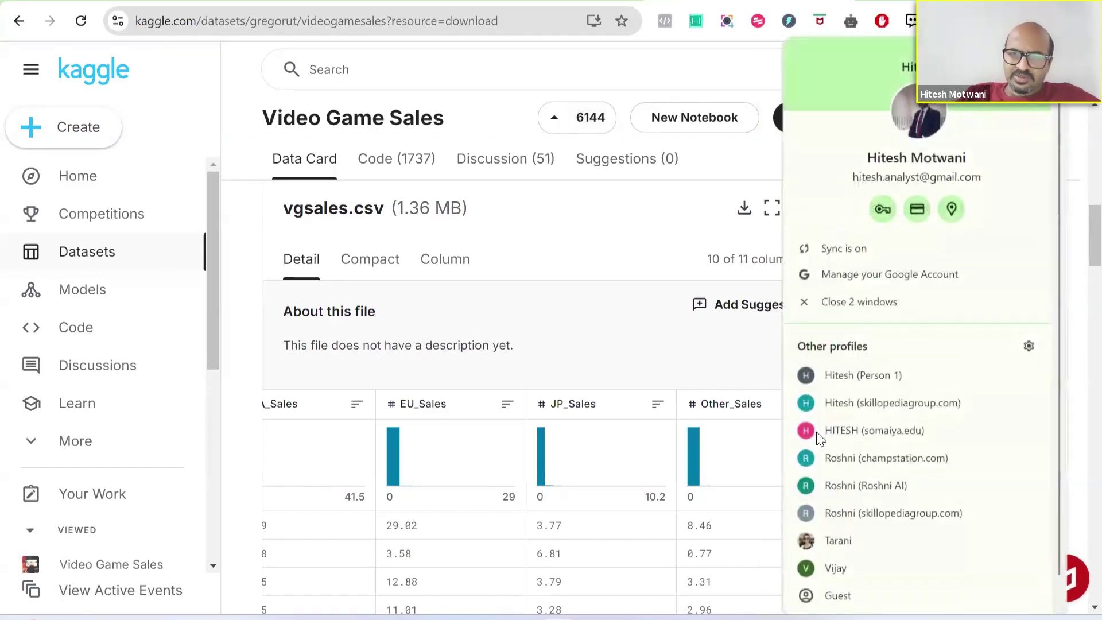
left_click(841, 406)
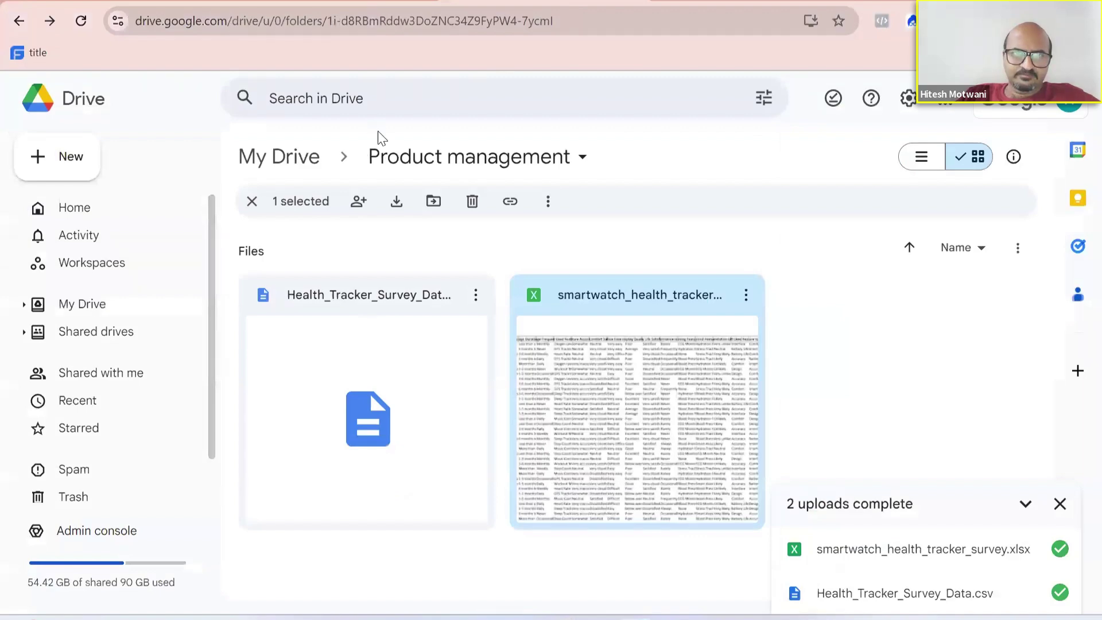
- Open a new ChatGPT chat with the sidebar hidden and start uploading a file from the computer
key("alt+Tab")
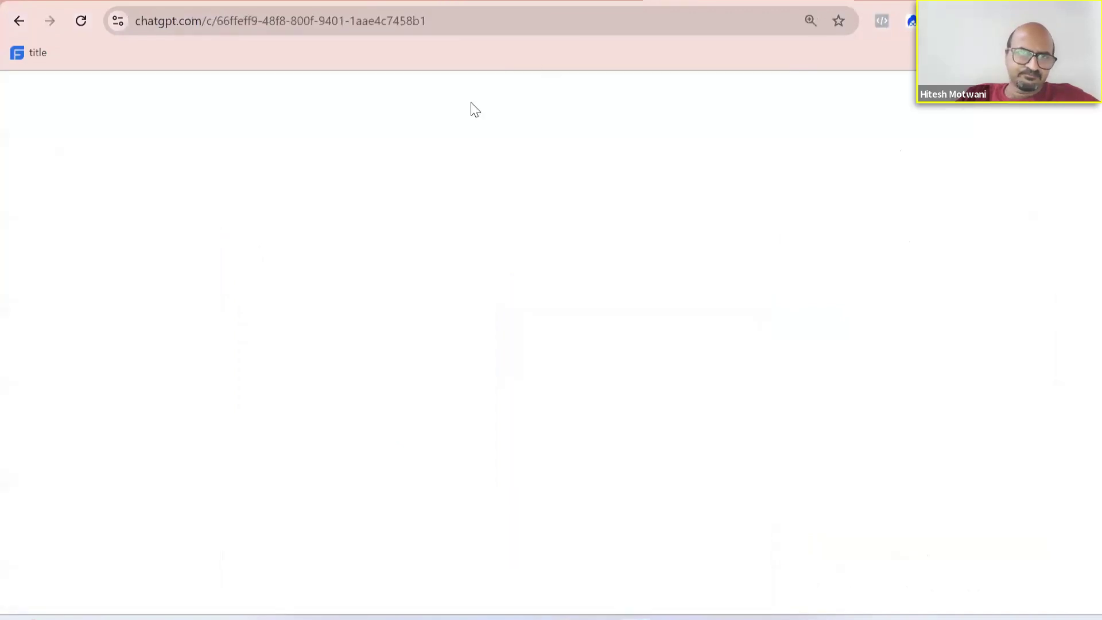
key("ctrl+shift+o")
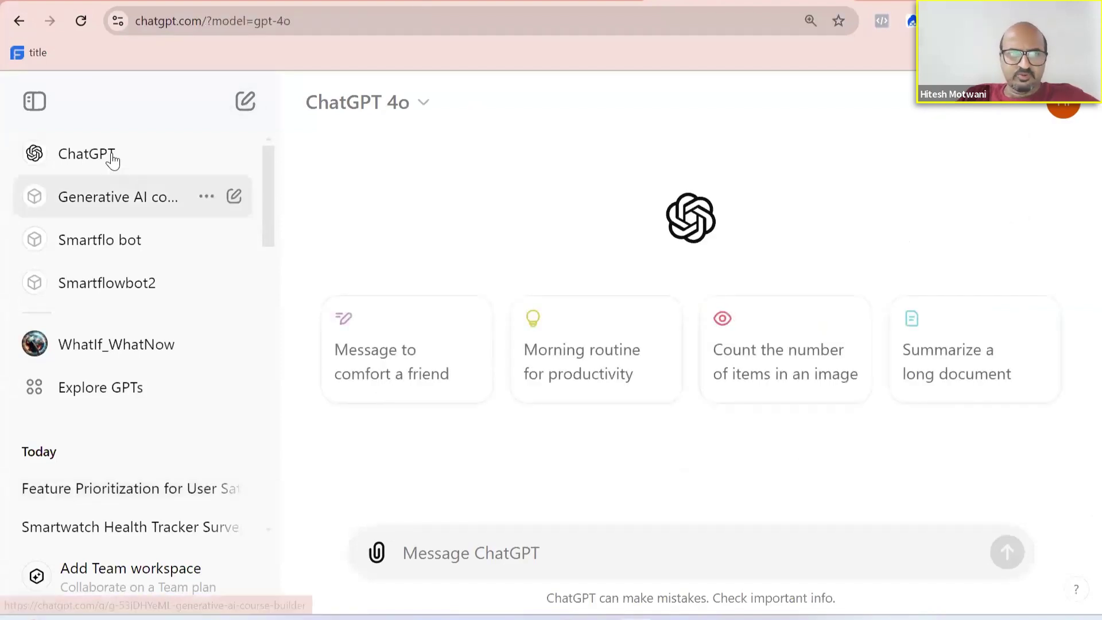
left_click(34, 103)
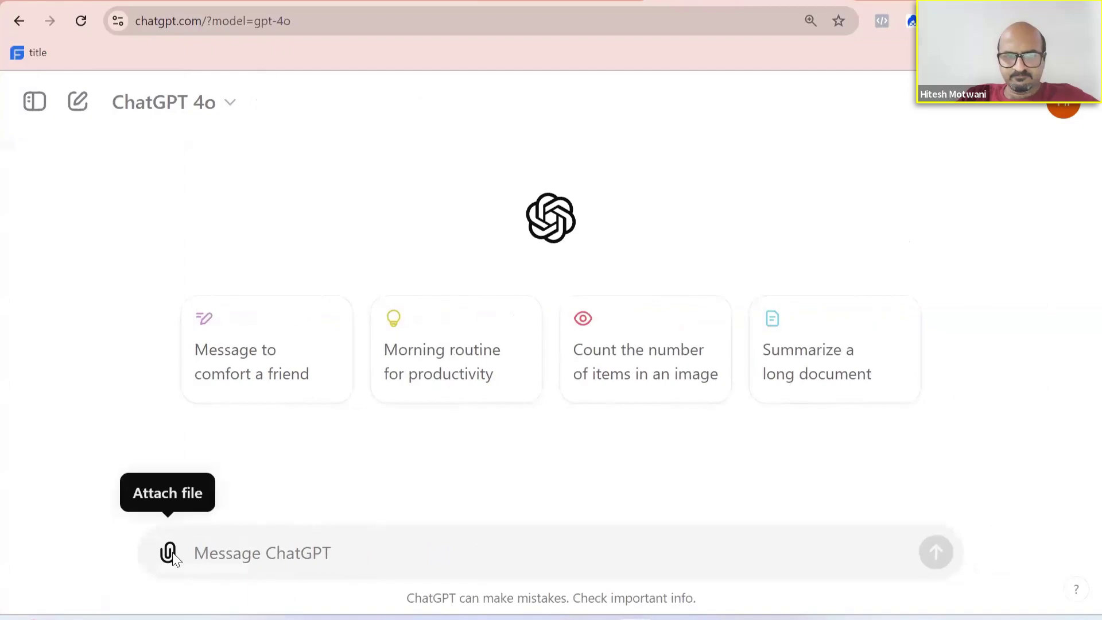
left_click(169, 553)
left_click(246, 511)
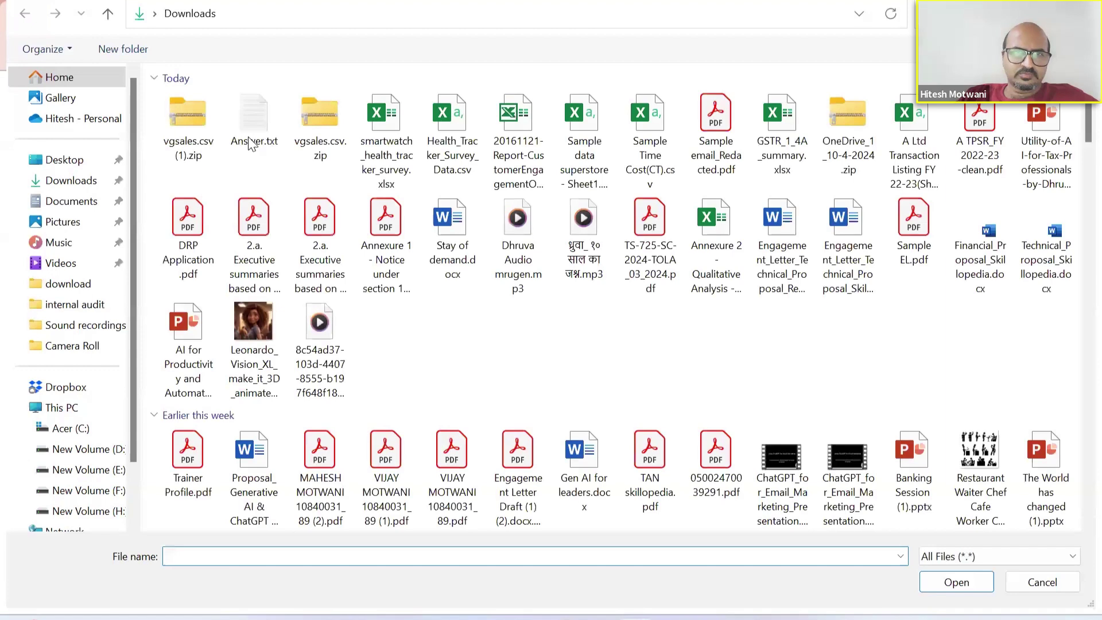
- Extract vgsales.csv (1).zip with 7-Zip into Downloads and attach the vgsales.csv inside it
left_click(312, 147)
key("Left")
key("Left")
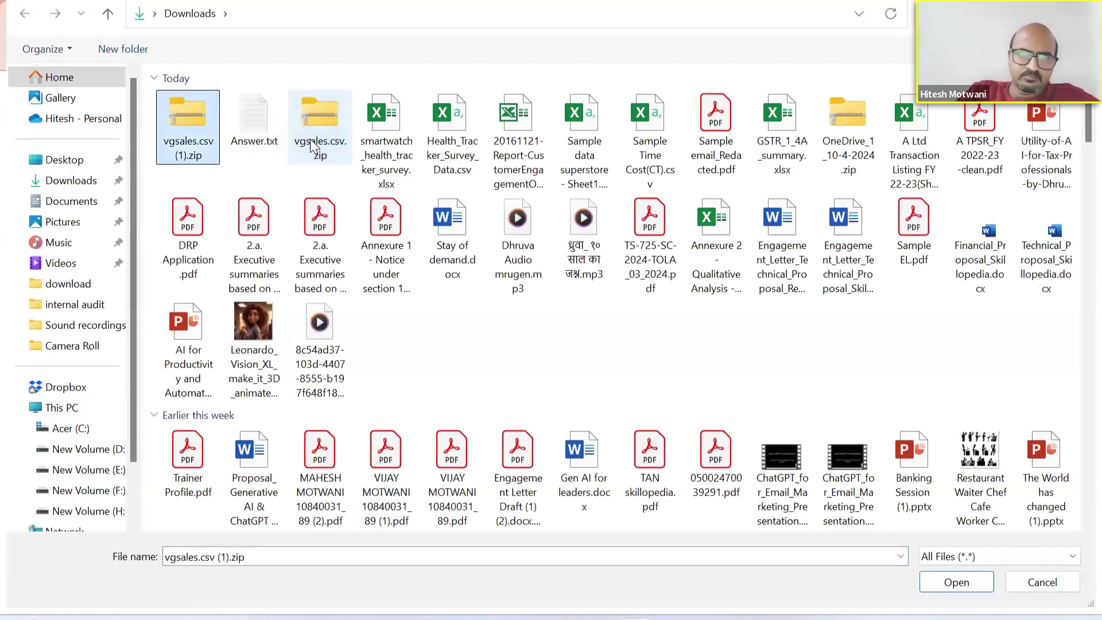
right_click(183, 122)
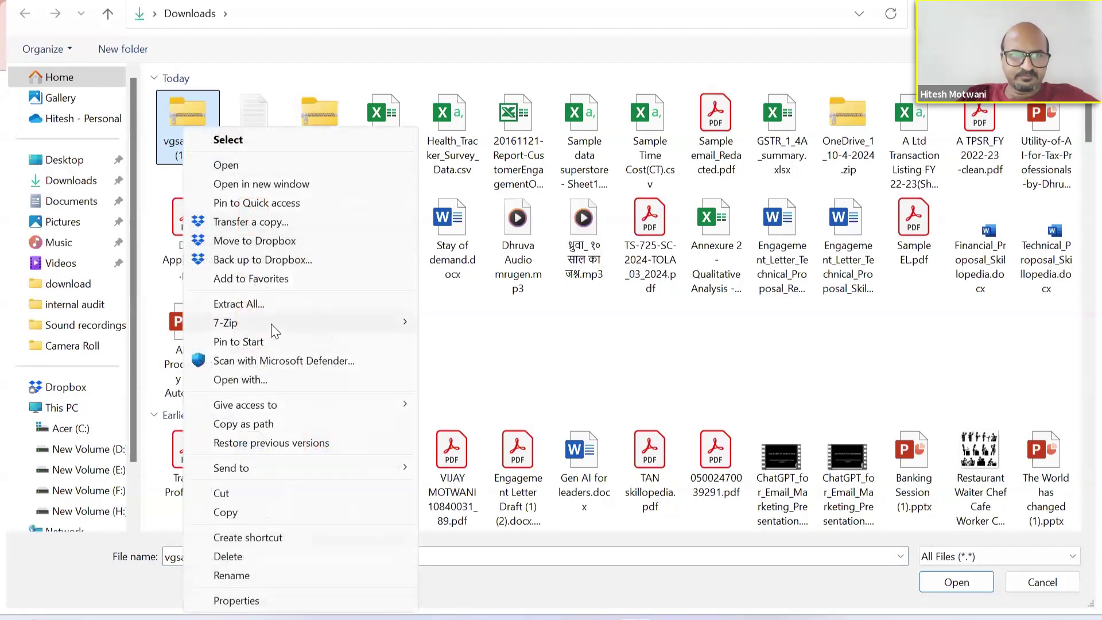
mouse_move(272, 326)
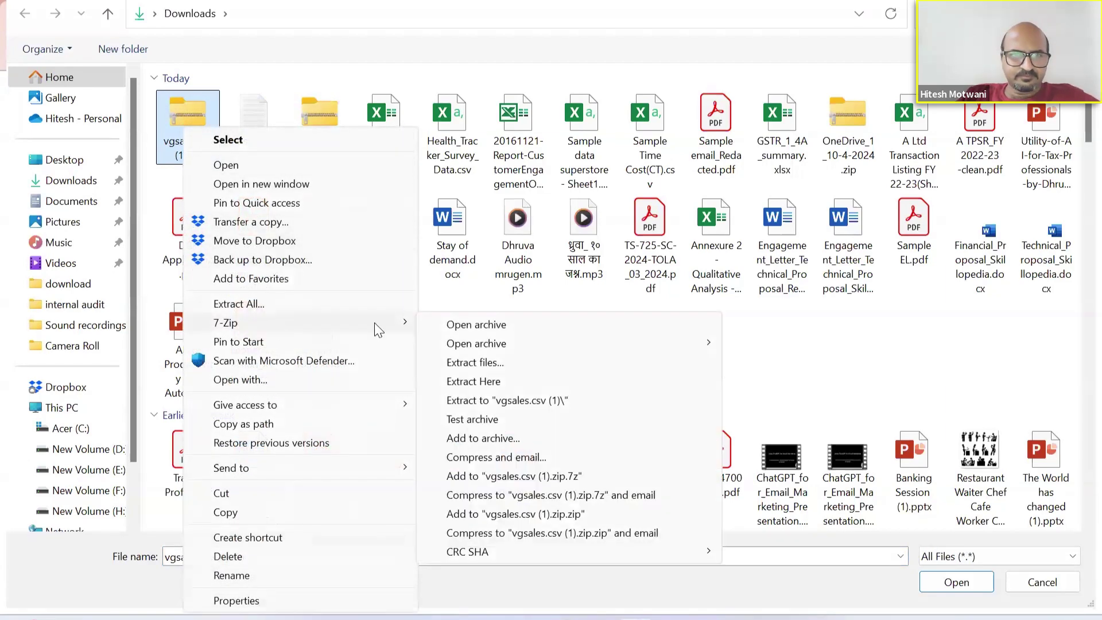
left_click(467, 363)
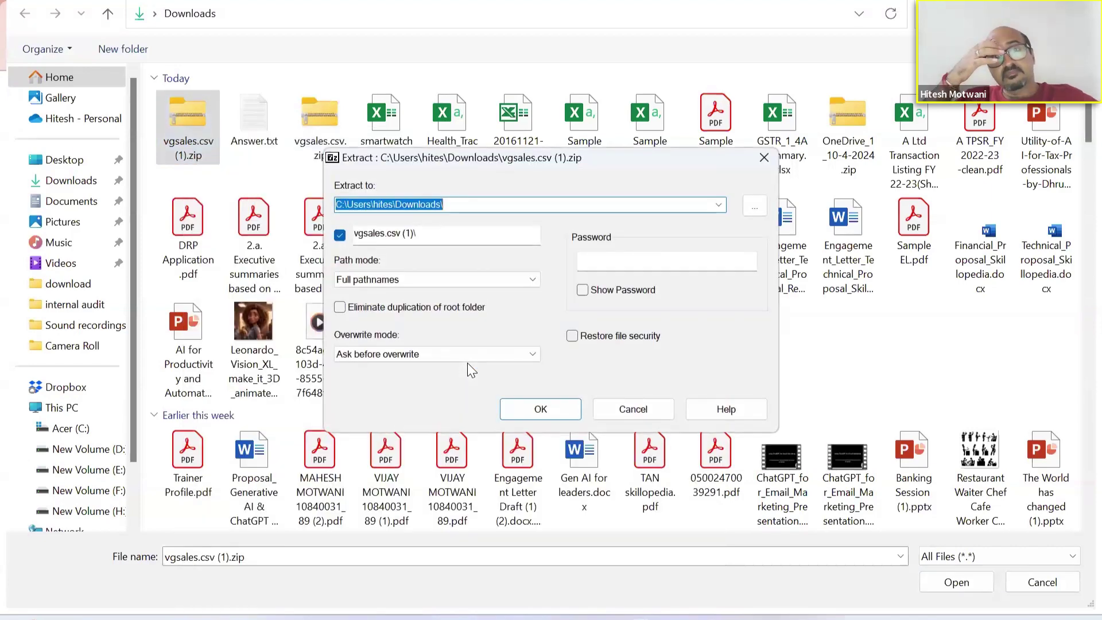
left_click(527, 411)
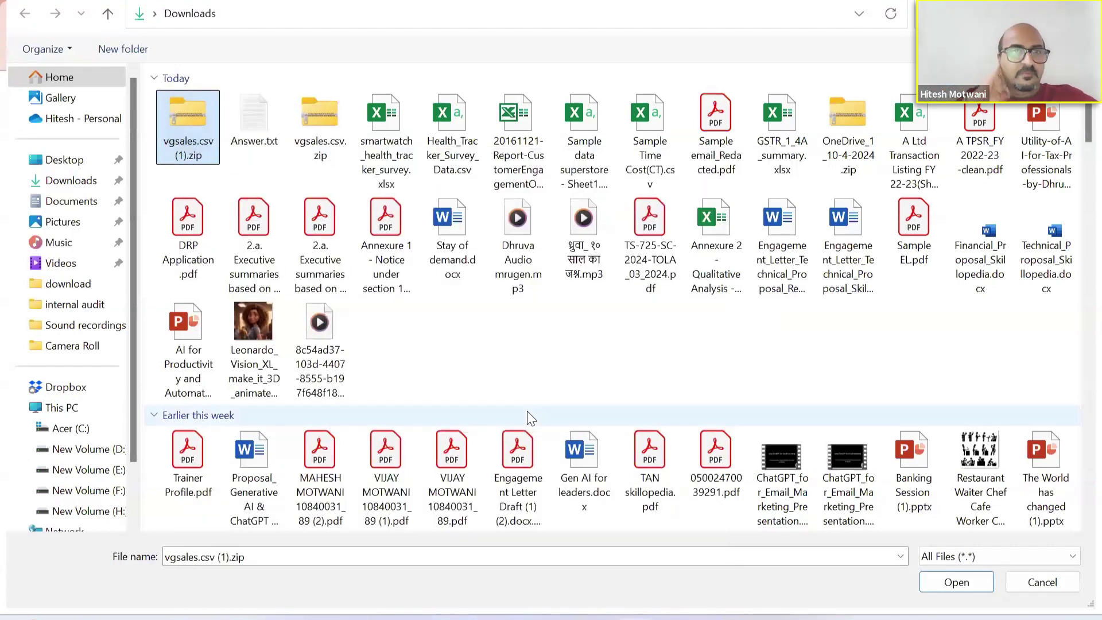
double_click(384, 335)
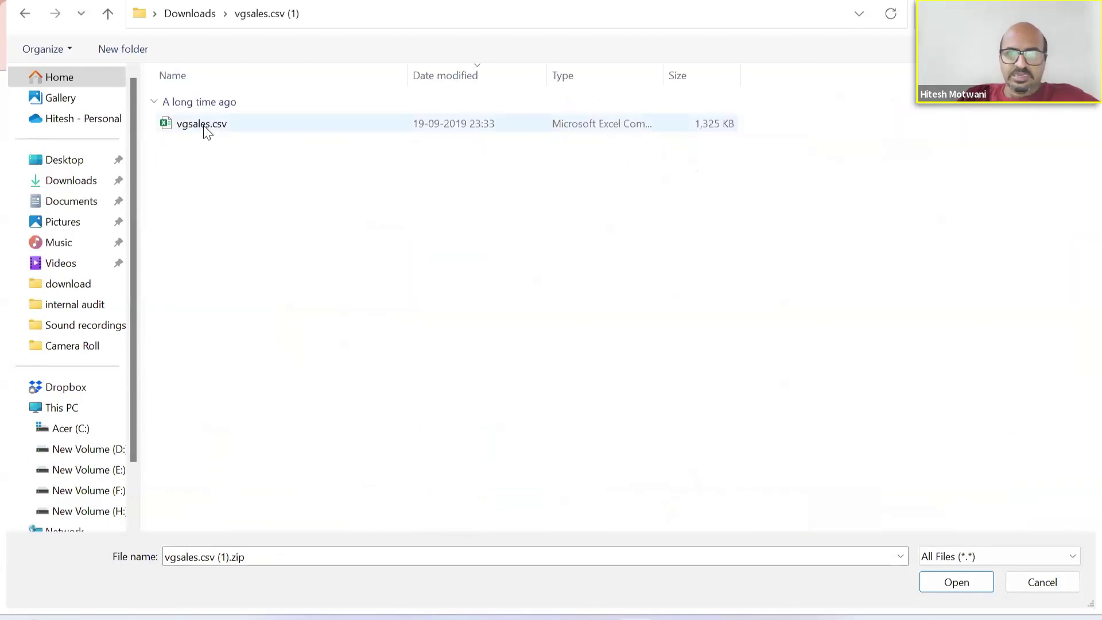
double_click(205, 127)
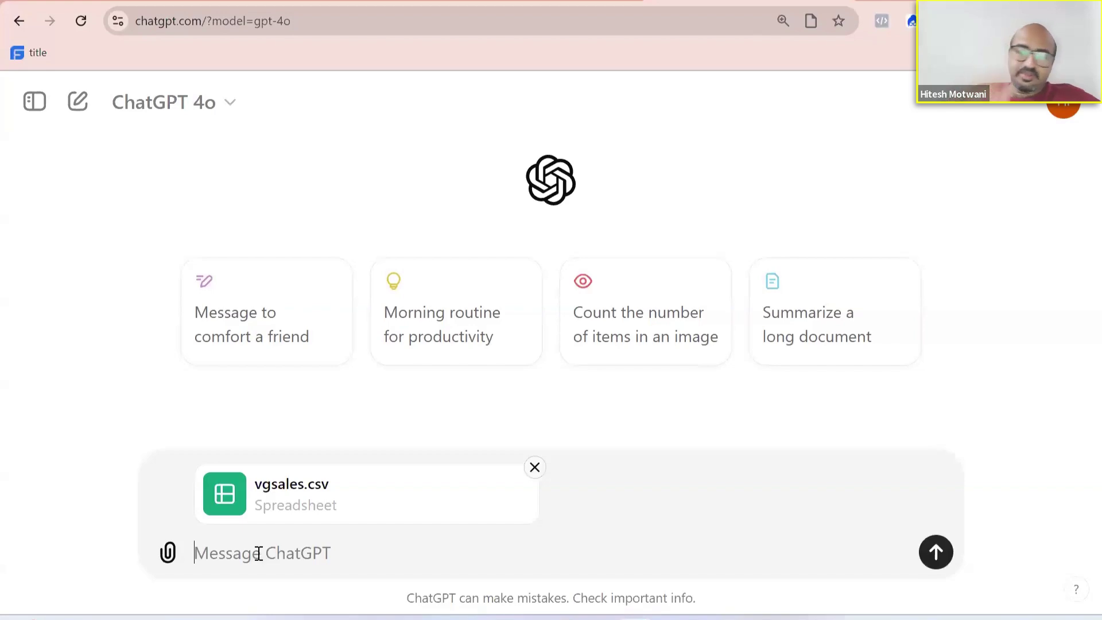
- Ask ChatGPT to help understand the total sales of the top 10 games in vgsales.csv
type("Csan you")
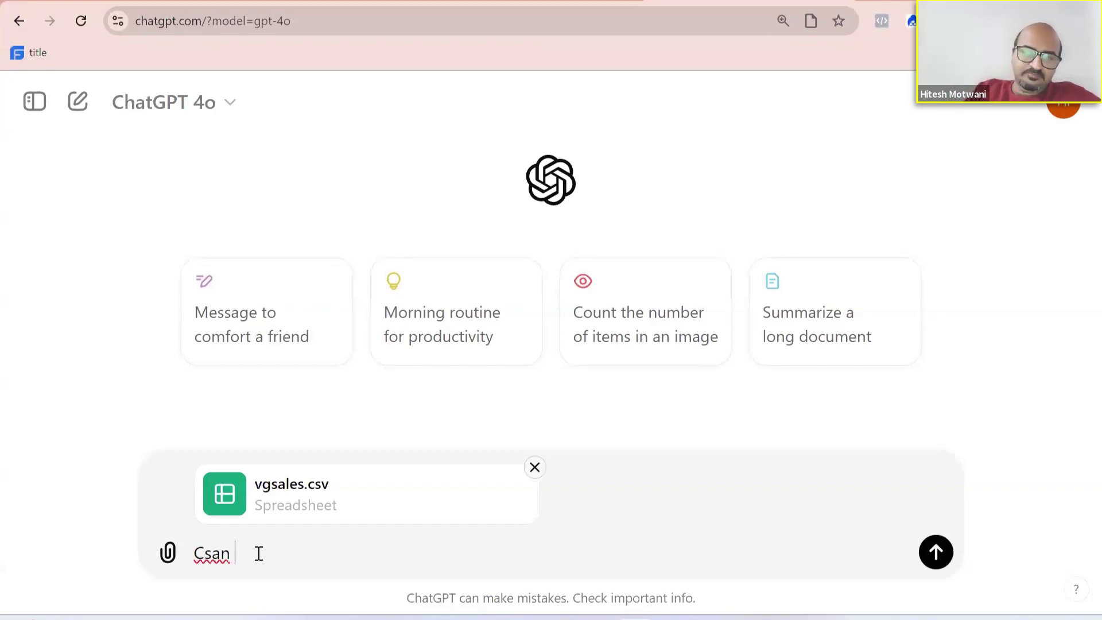
key("BackSpace")
key("BackSpace")
key("BackSpace")
key("BackSpace")
type("an you qu")
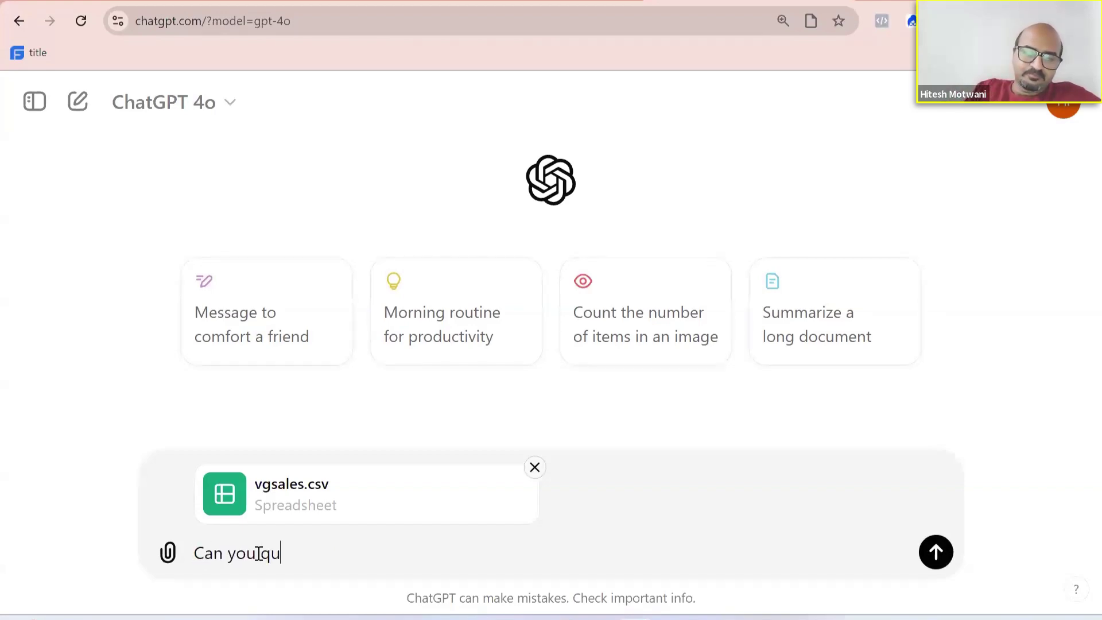
type("ickly help me")
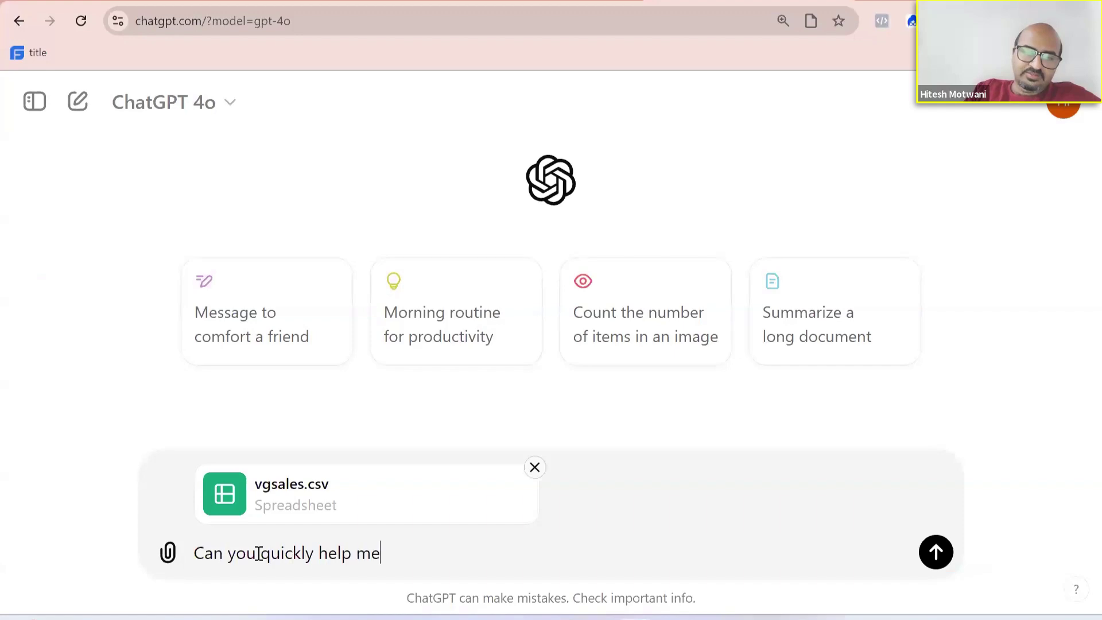
type(" understand sal")
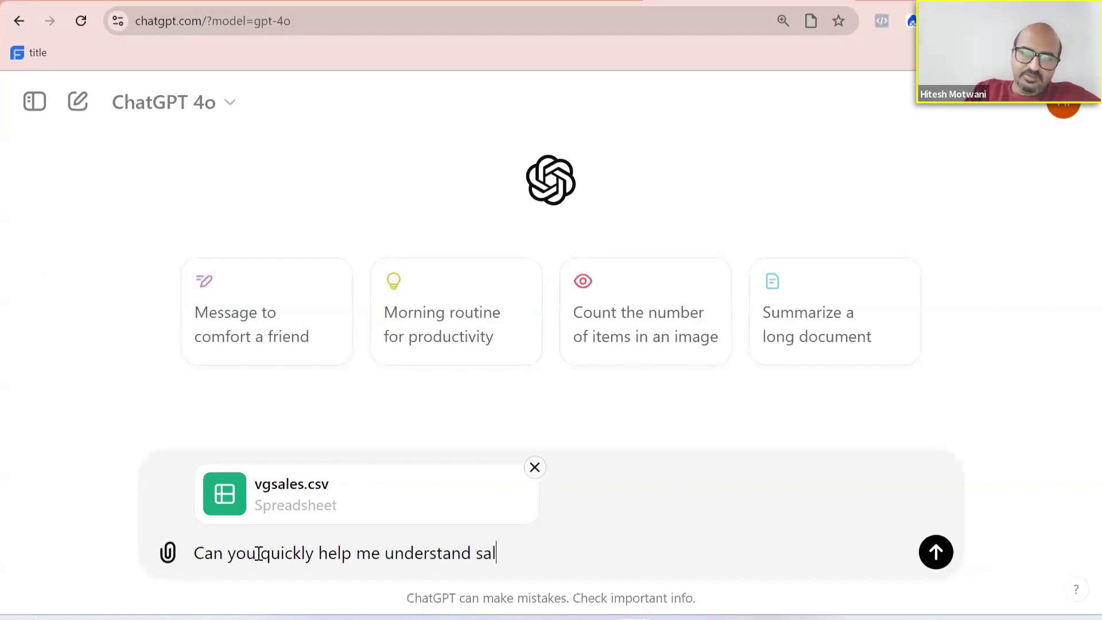
key("BackSpace")
key("BackSpace")
key("BackSpace")
type("toa")
key("BackSpace")
key("BackSpace")
type("tt")
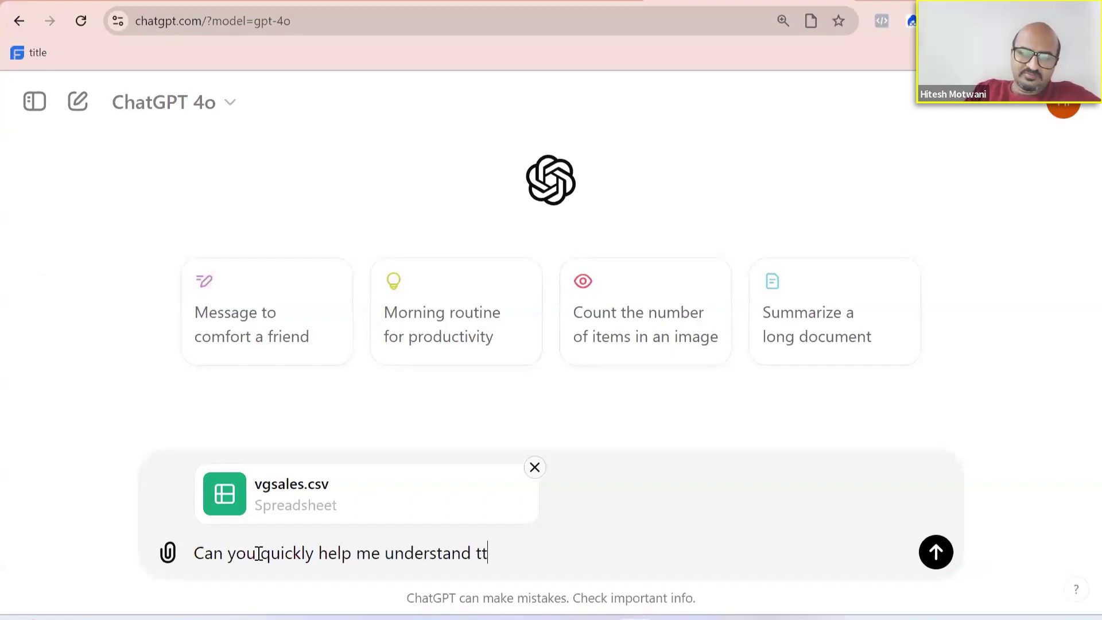
type("a")
key("BackSpace")
key("BackSpace")
type("otal sales ")
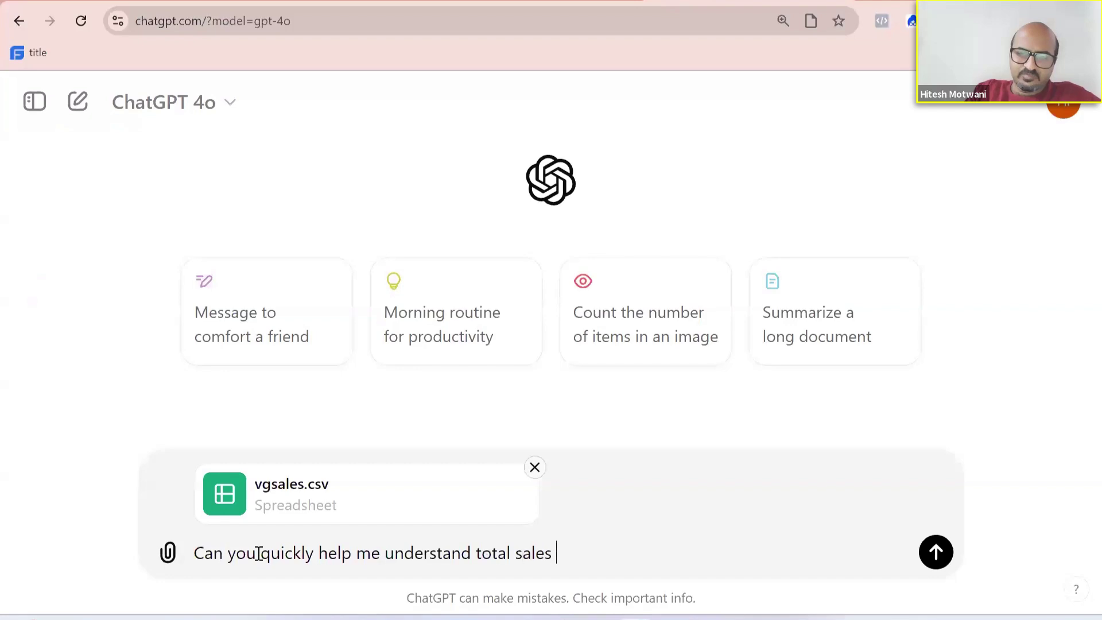
type("of each game")
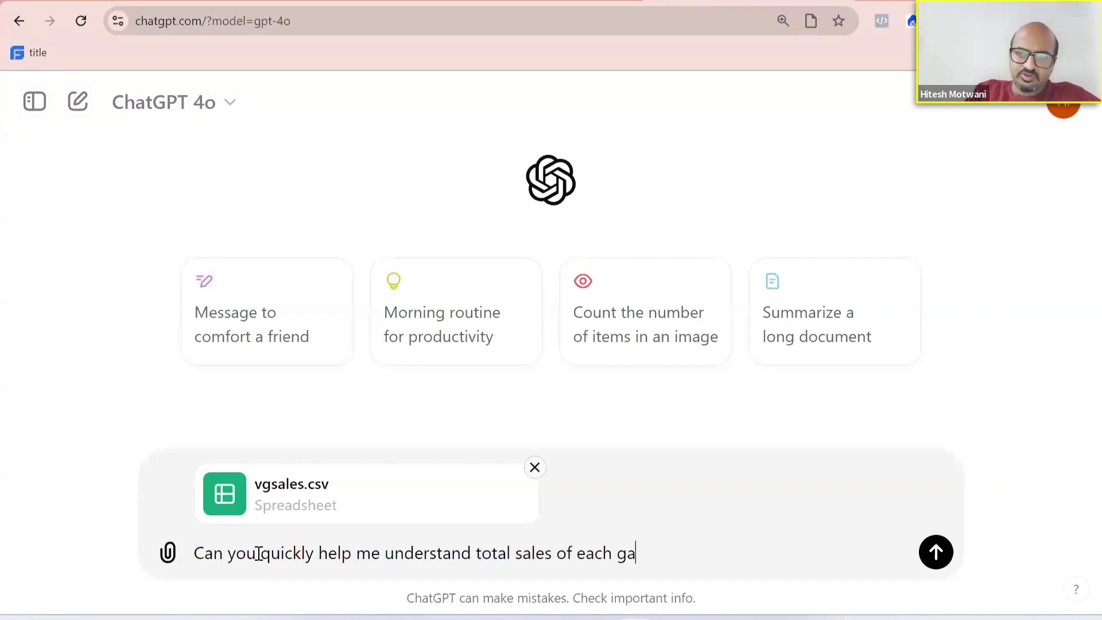
key("BackSpace")
key("BackSpace")
key("BackSpace")
key("BackSpace")
key("BackSpace")
key("BackSpace")
key("BackSpace")
key("BackSpace")
key("BackSpace")
type("t")
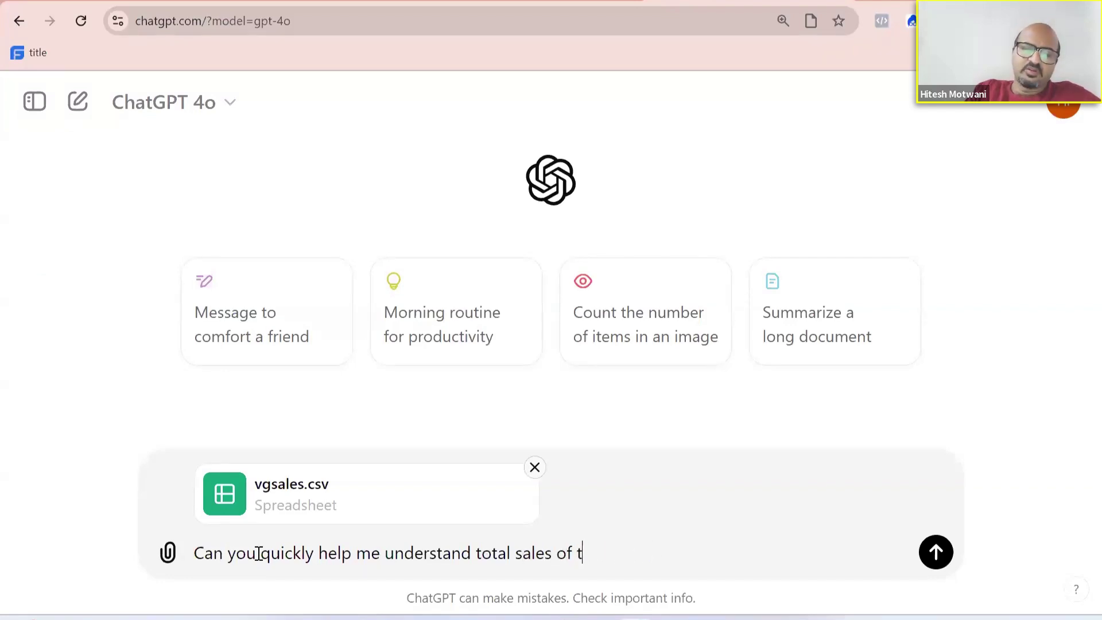
type("op 10 ganes")
key("BackSpace")
key("BackSpace")
key("BackSpace")
type("mes")
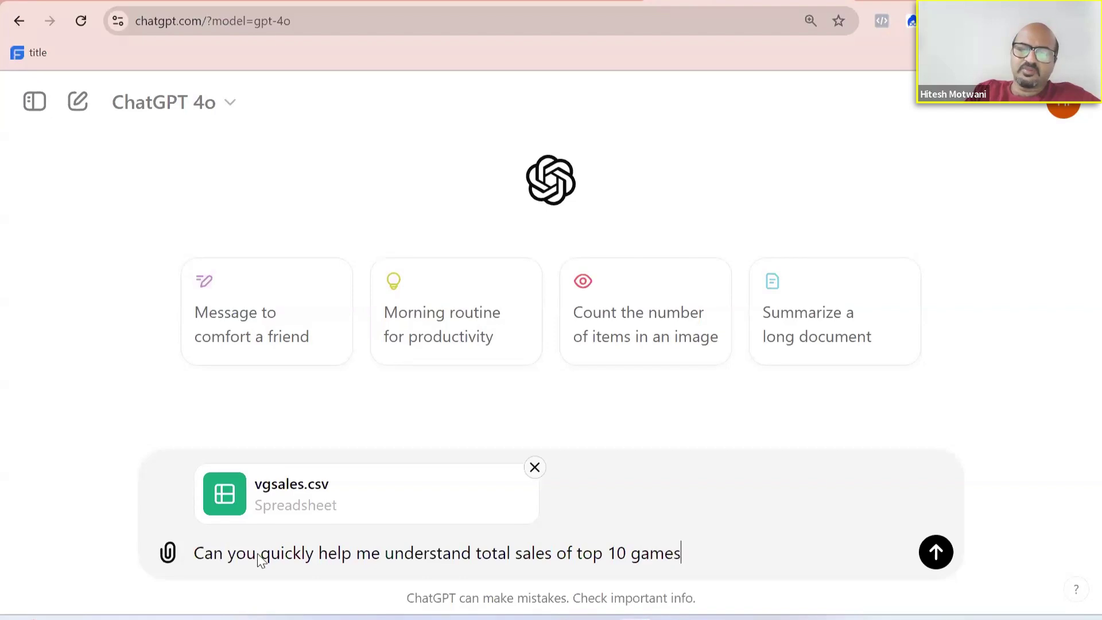
key("Return")
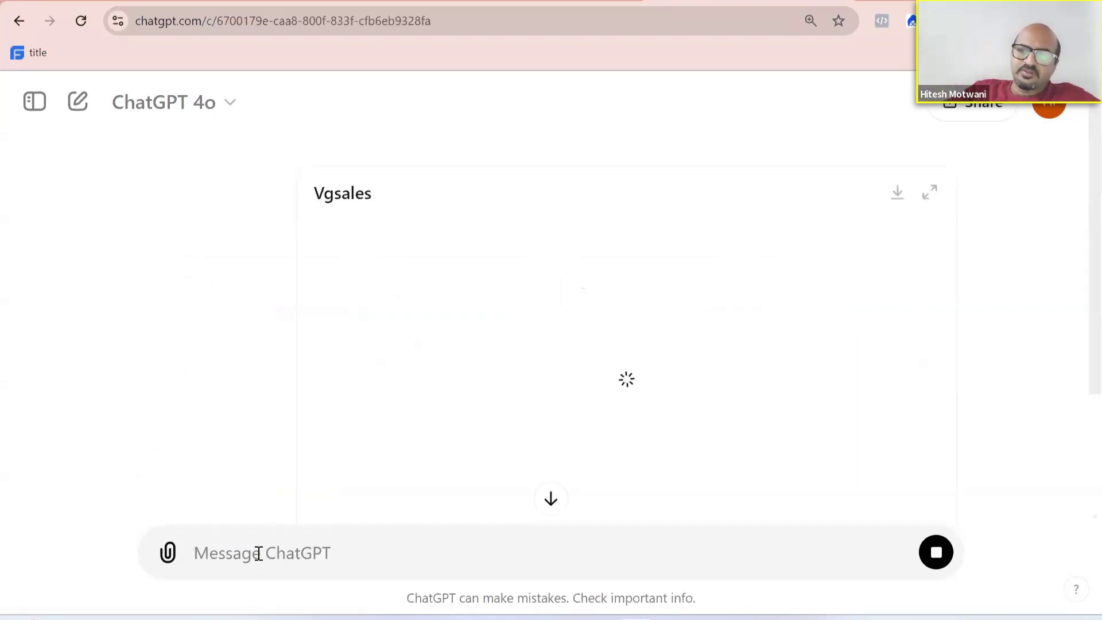
- Read through the ranked top-10 games list, down to Duck Hunt at 28.31 million
scroll(463, 395, "down", 3)
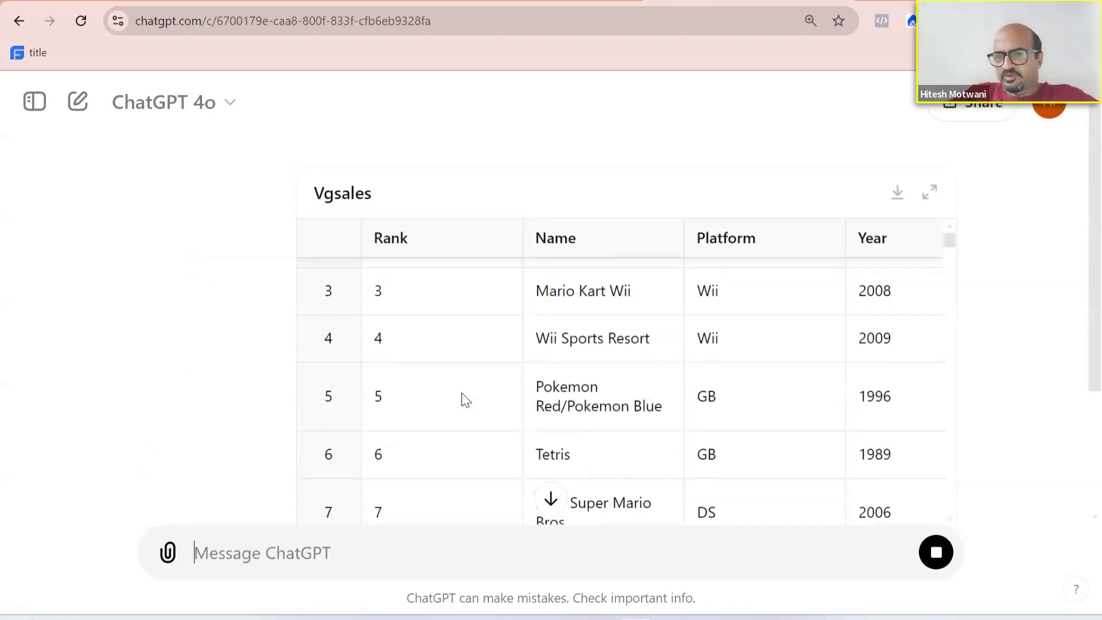
scroll(463, 396, "down", 3)
scroll(224, 315, "down", 3)
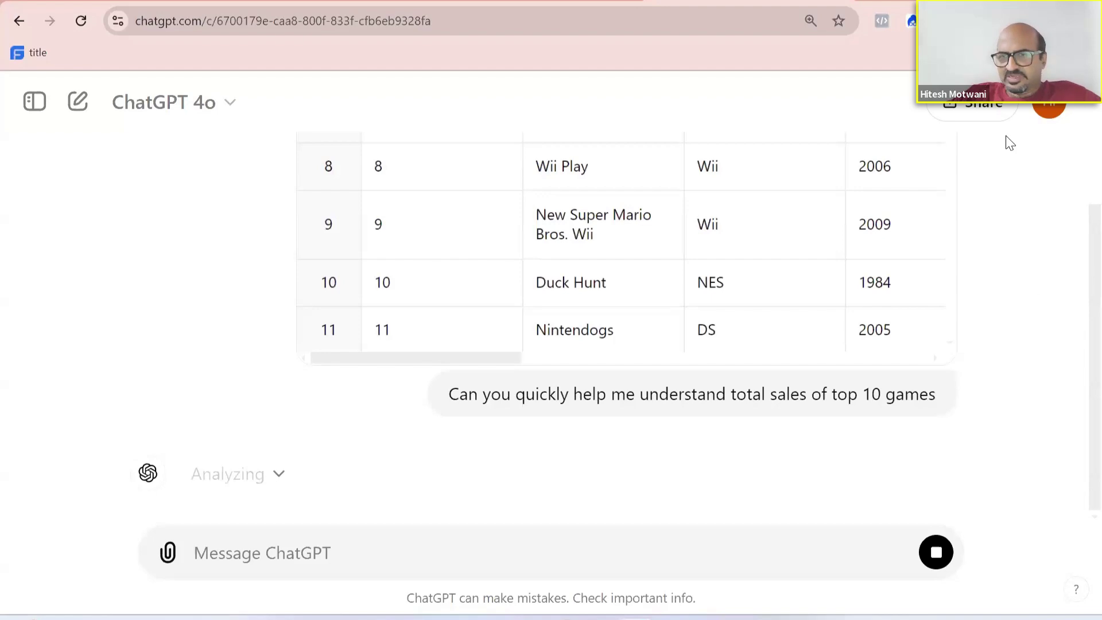
scroll(664, 226, "down", 3)
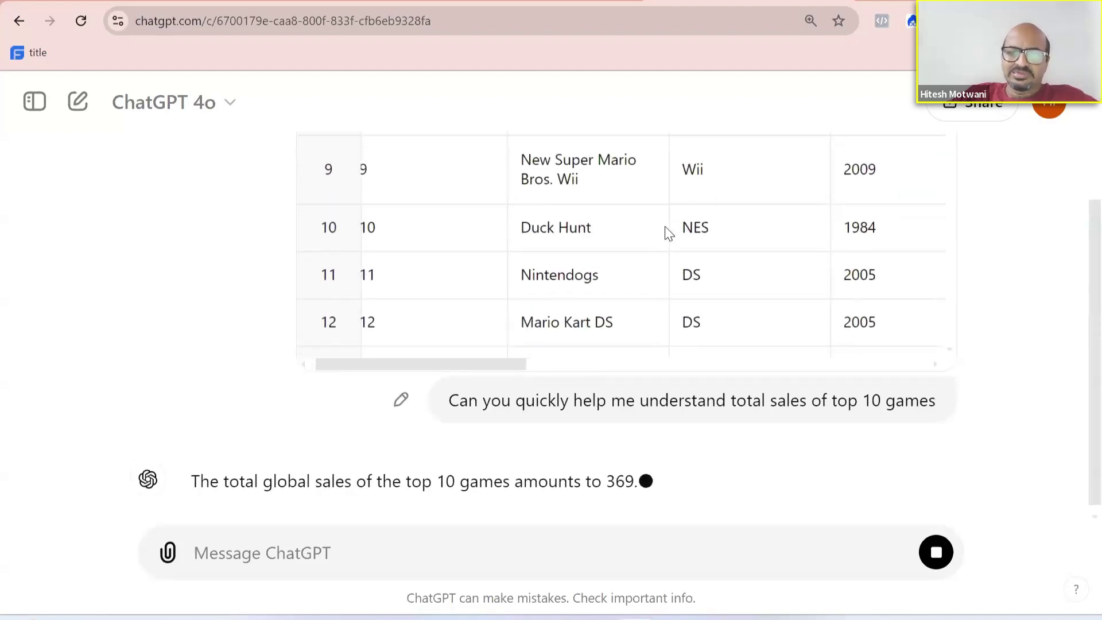
scroll(553, 418, "down", 2)
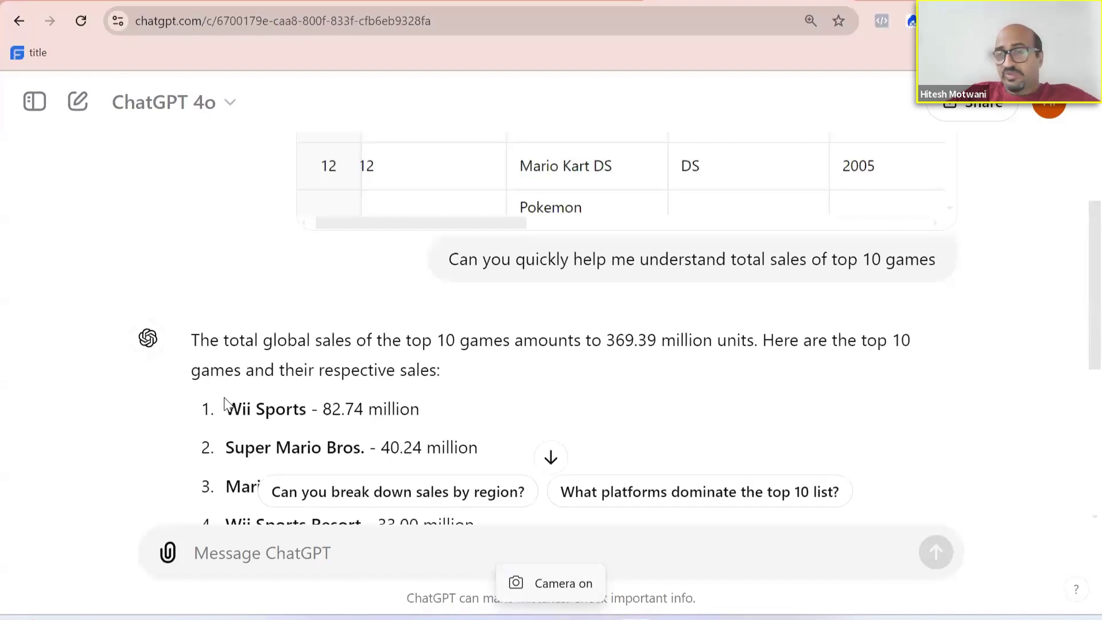
scroll(290, 403, "down", 2)
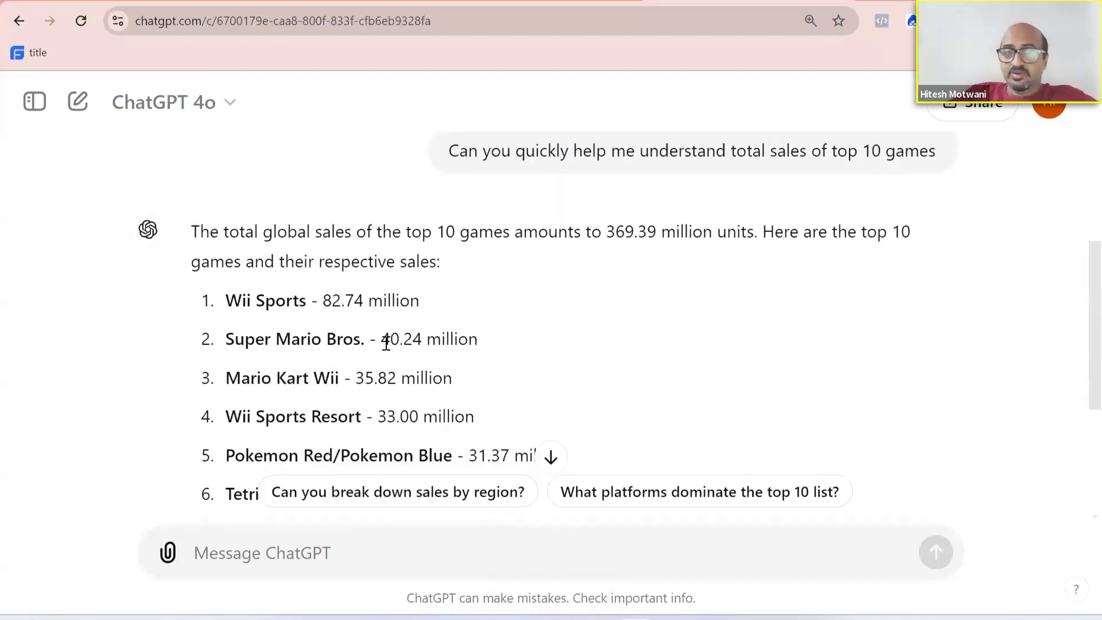
scroll(356, 327, "down", 2)
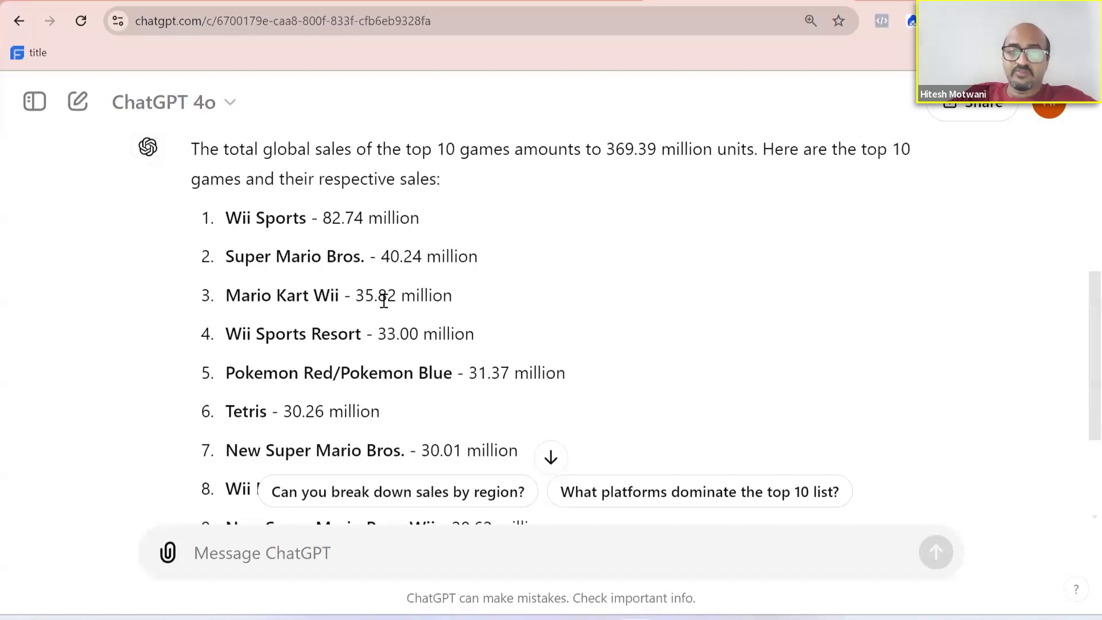
scroll(381, 299, "down", 1)
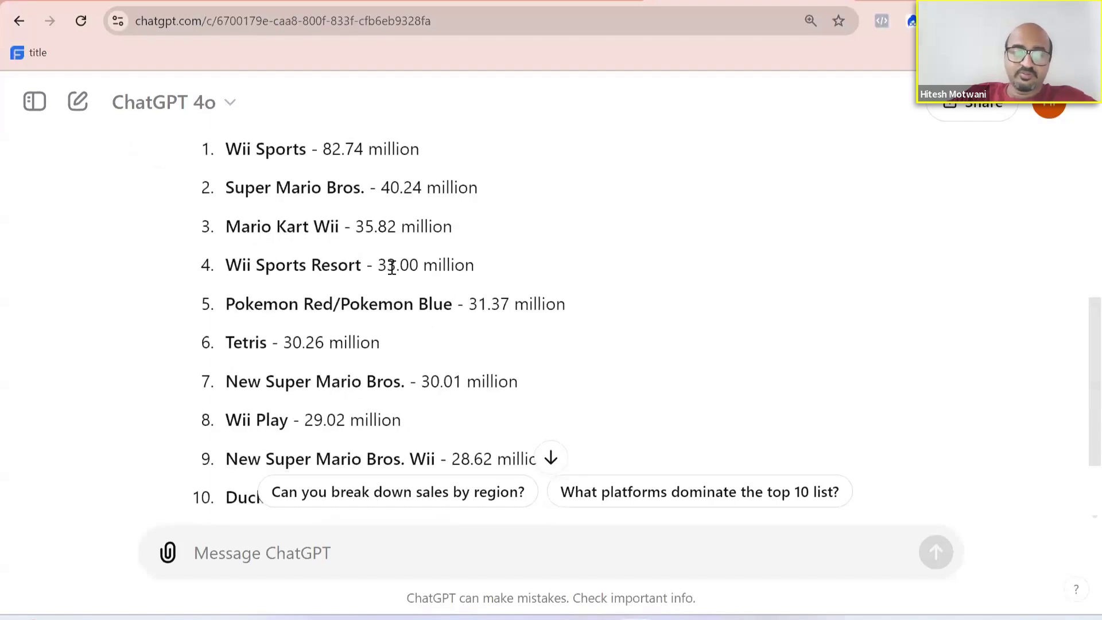
scroll(391, 267, "down", 1)
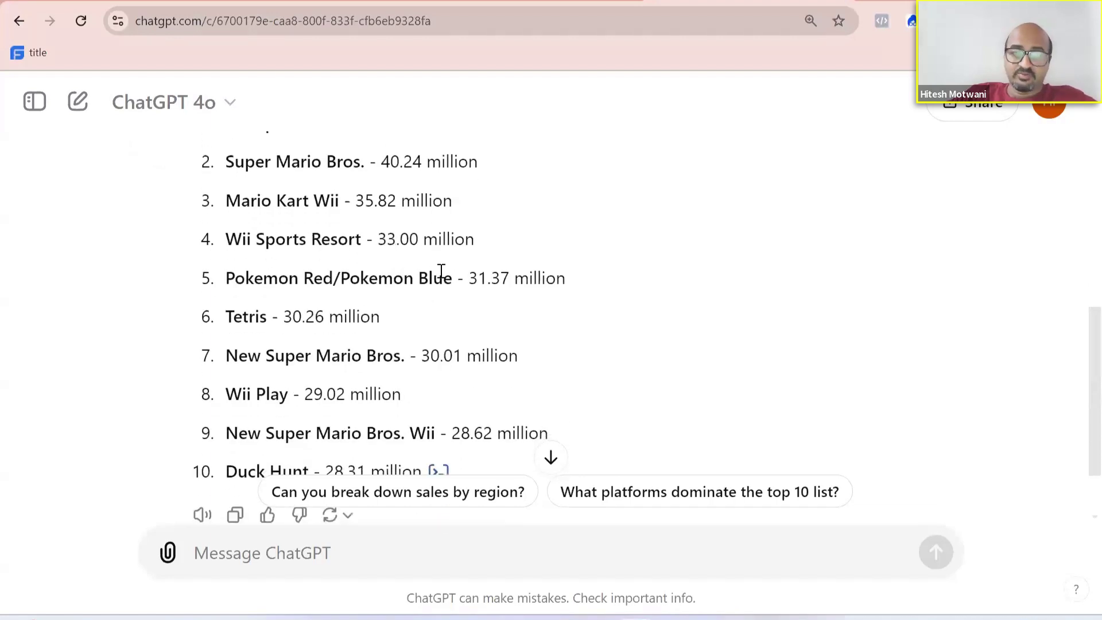
scroll(441, 272, "down", 1)
scroll(441, 271, "down", 1)
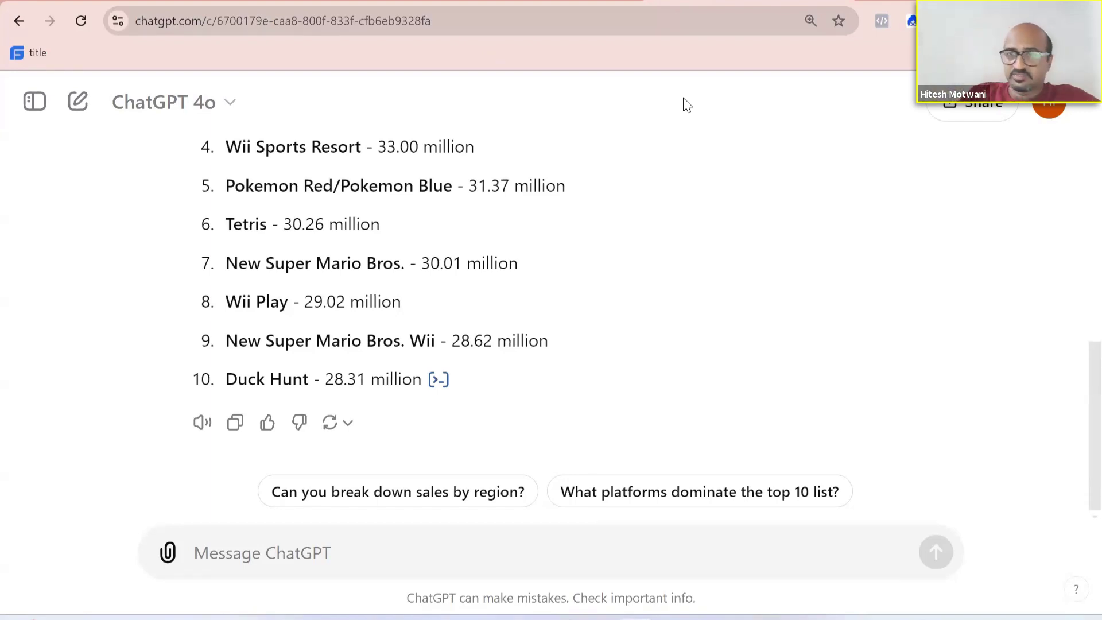
- Request a bar chart of the top games' sales in each region
type("C")
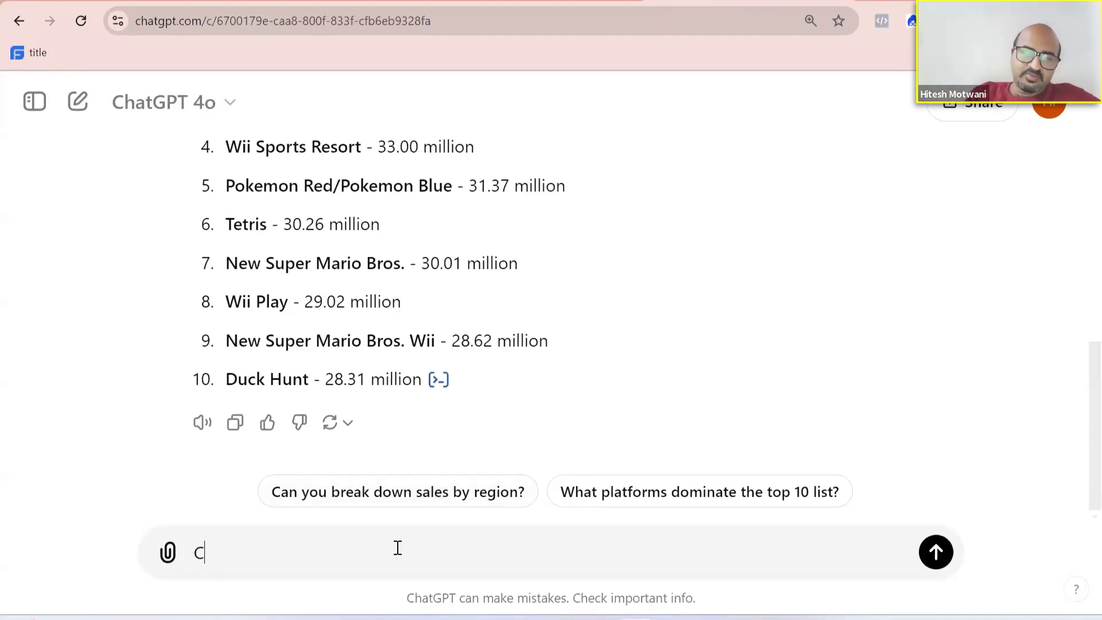
type("an you huic")
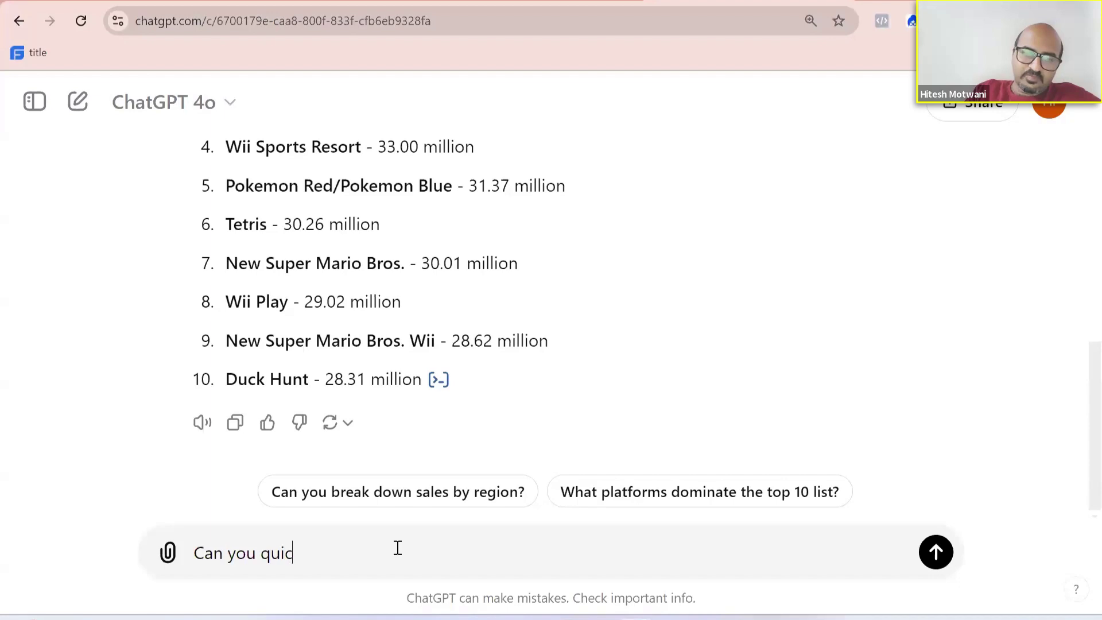
type("kly make a ba")
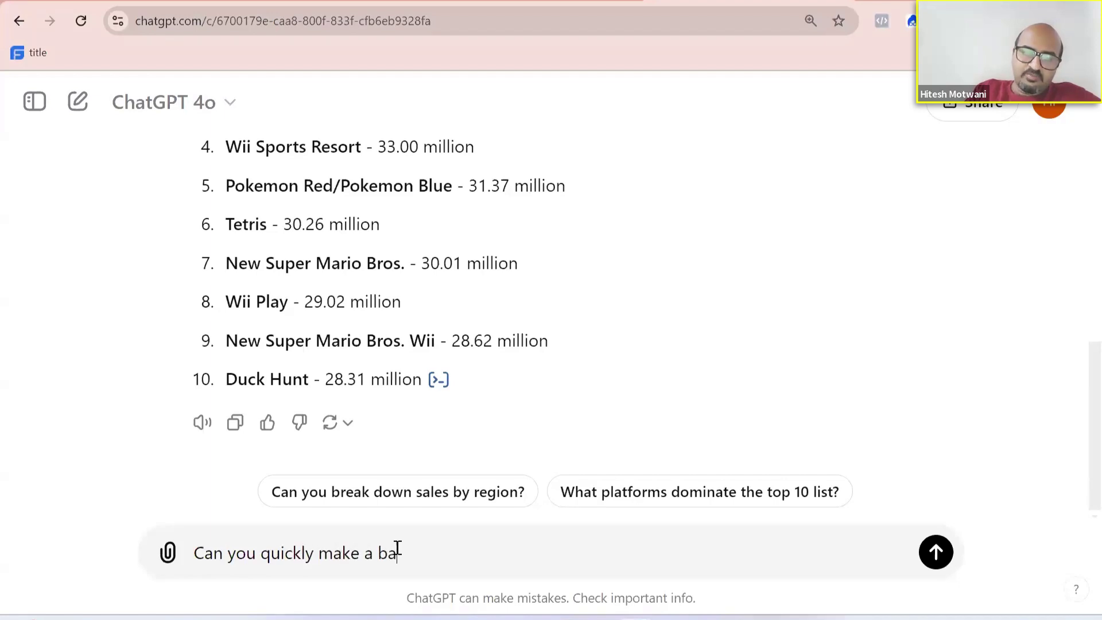
type("r chart of ")
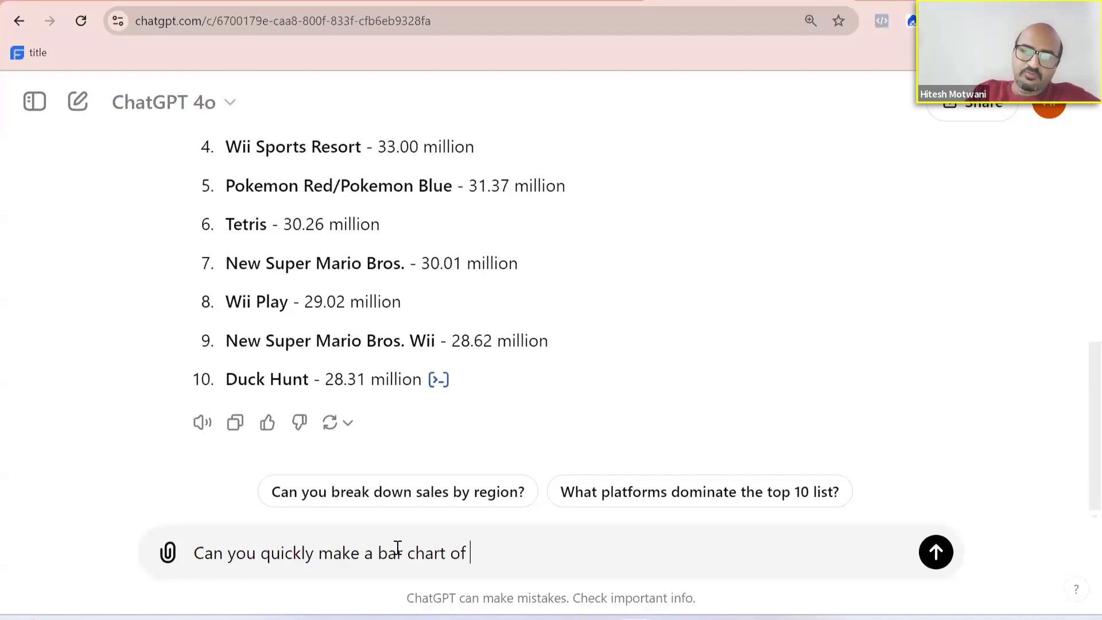
type("top 10 a")
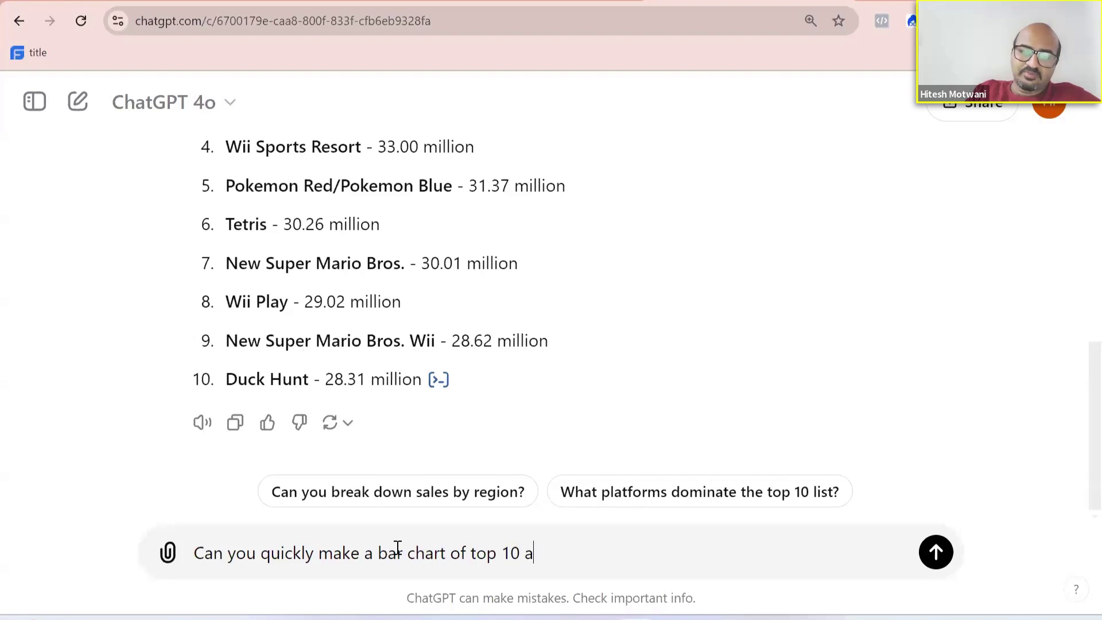
key("BackSpace")
key("BackSpace")
key("BackSpace")
key("BackSpace")
type("5 games ")
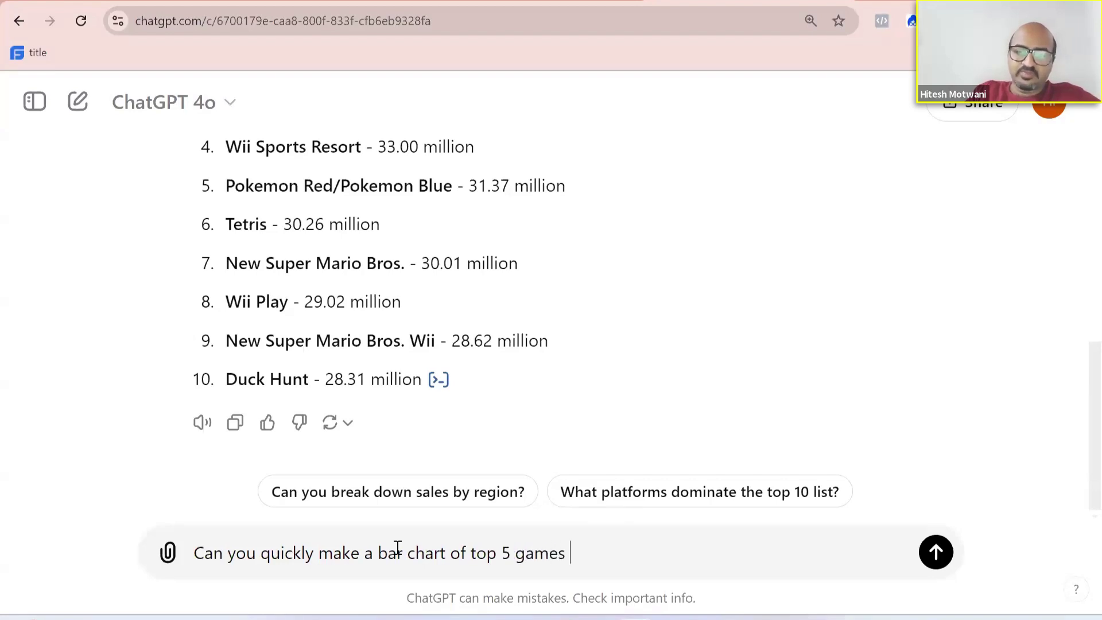
type("and sale")
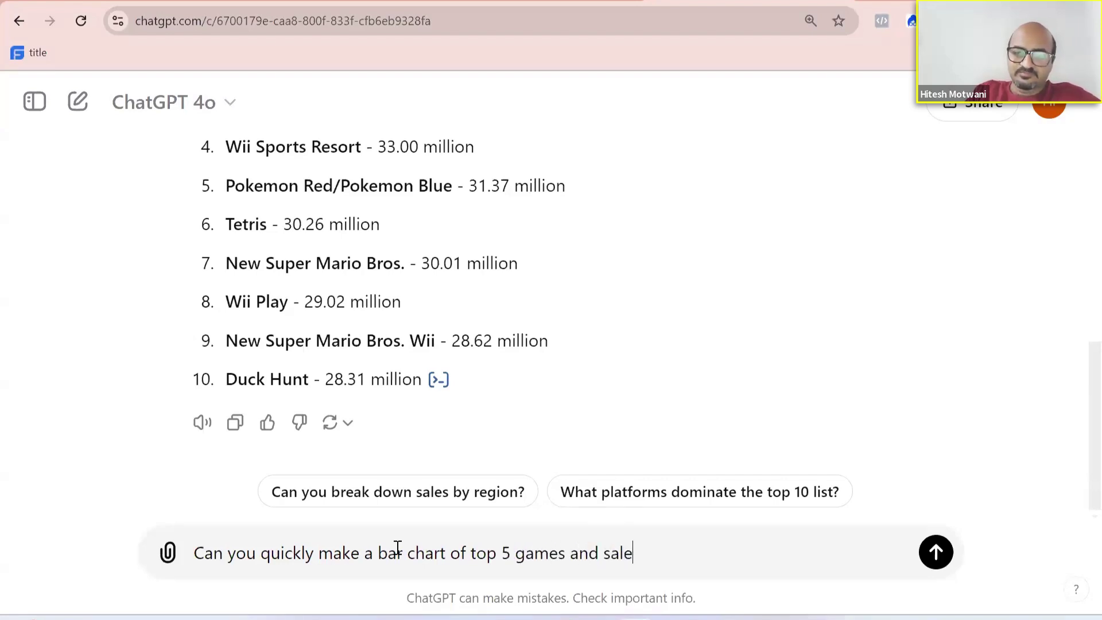
type("s in each region")
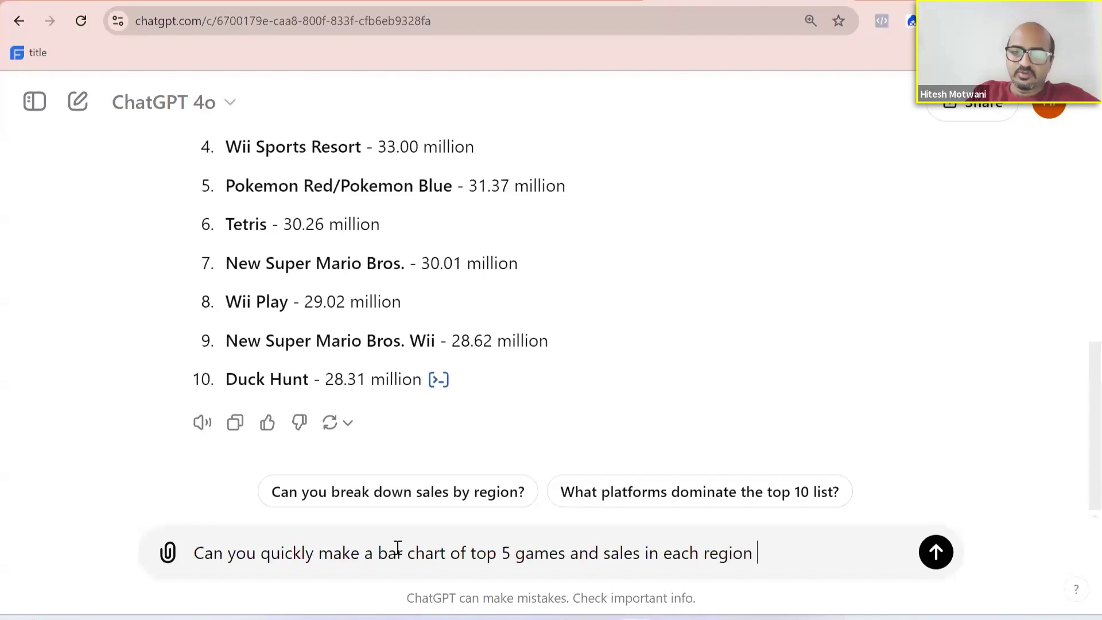
key("Return")
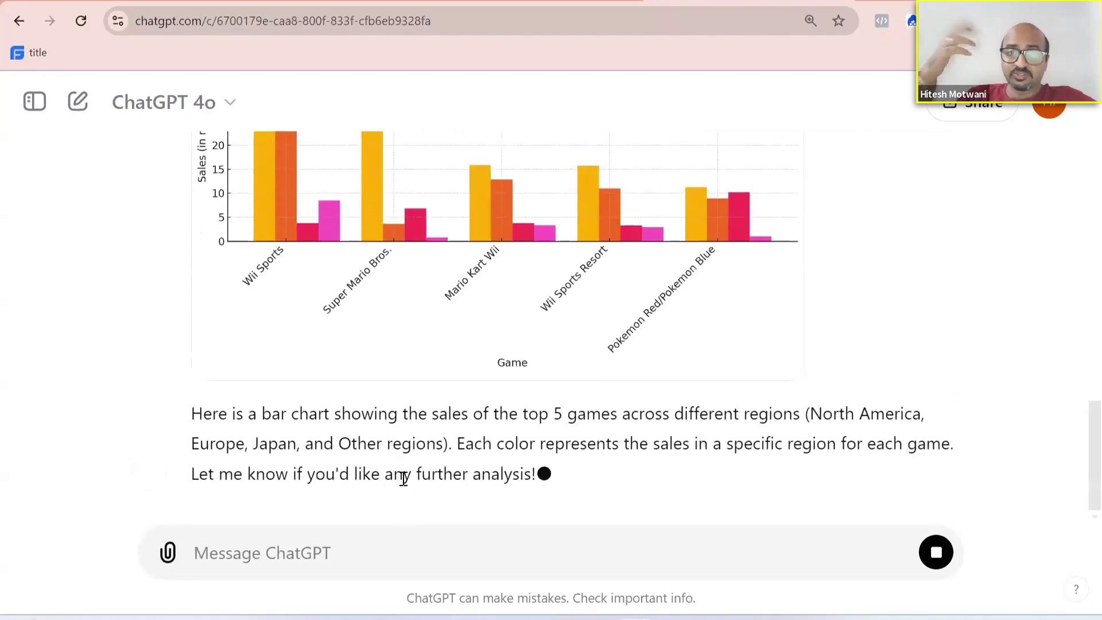
- Inspect the 'Top 5 Games Sales by Region' grouped bar chart of NA, EU, JP and Other sales
scroll(429, 399, "up", 3)
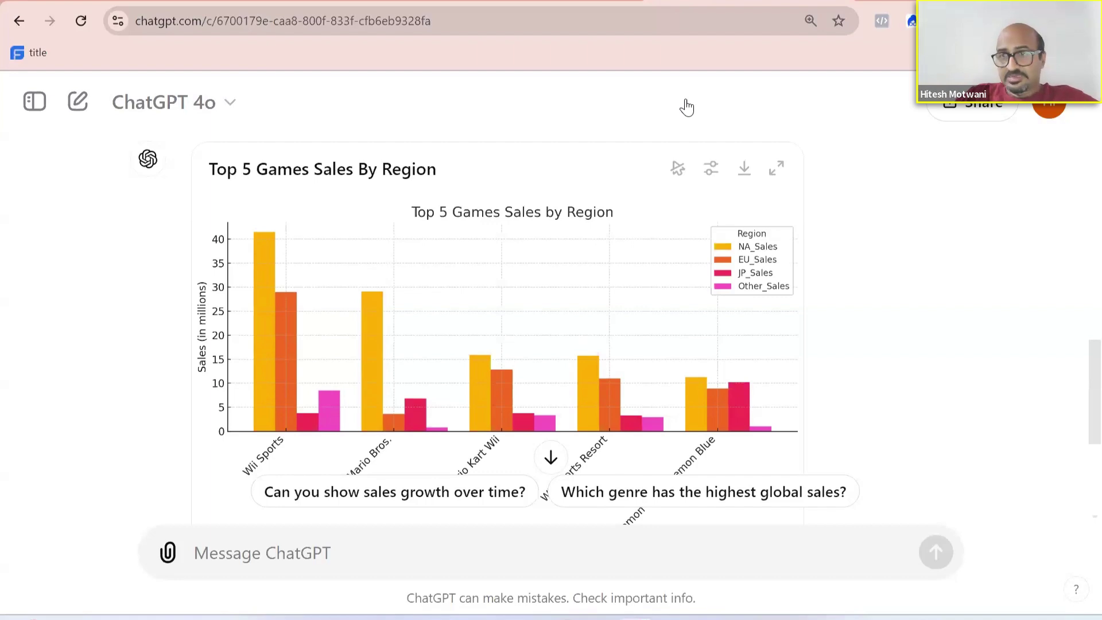
scroll(627, 176, "down", 1)
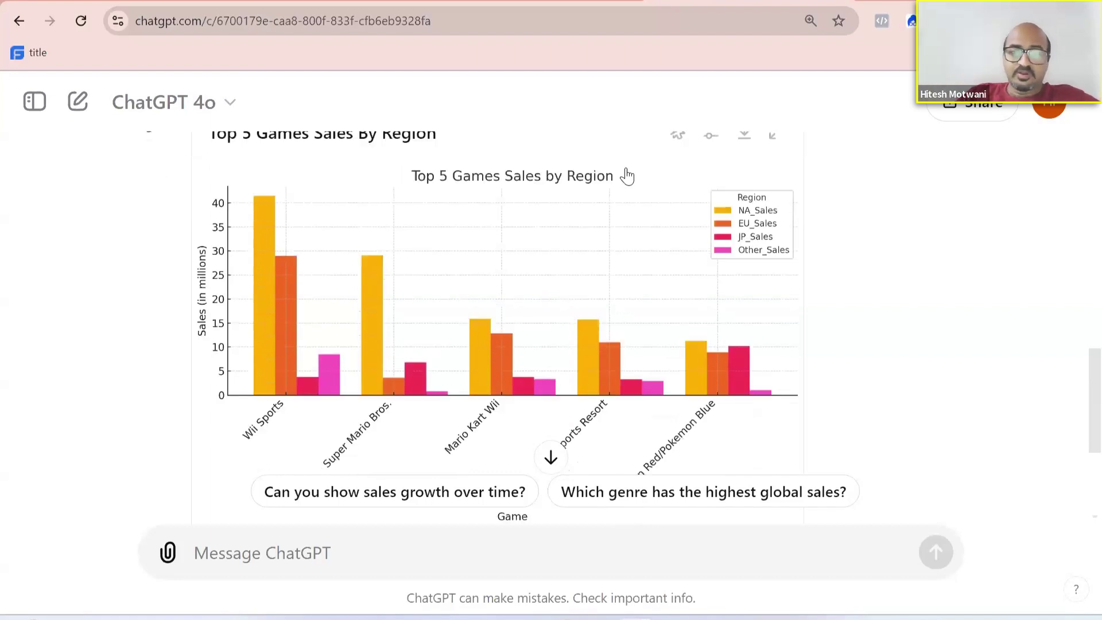
scroll(626, 176, "down", 4)
- Request a full data analysis with a regional sales strategy, charts, insights and a management report
type("Can yo")
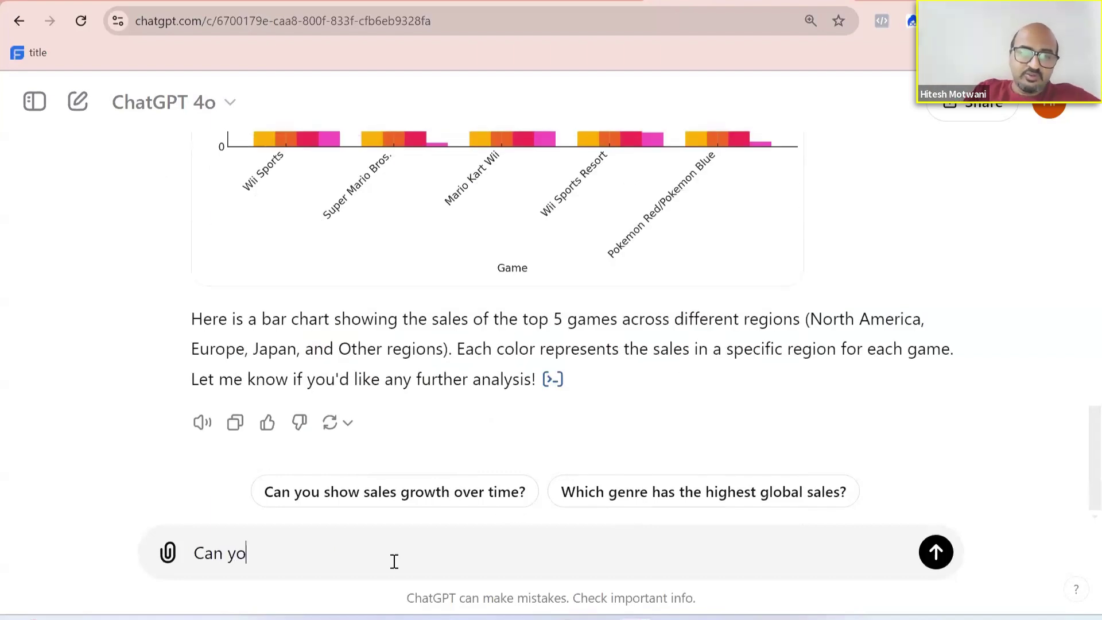
type("u analyze t")
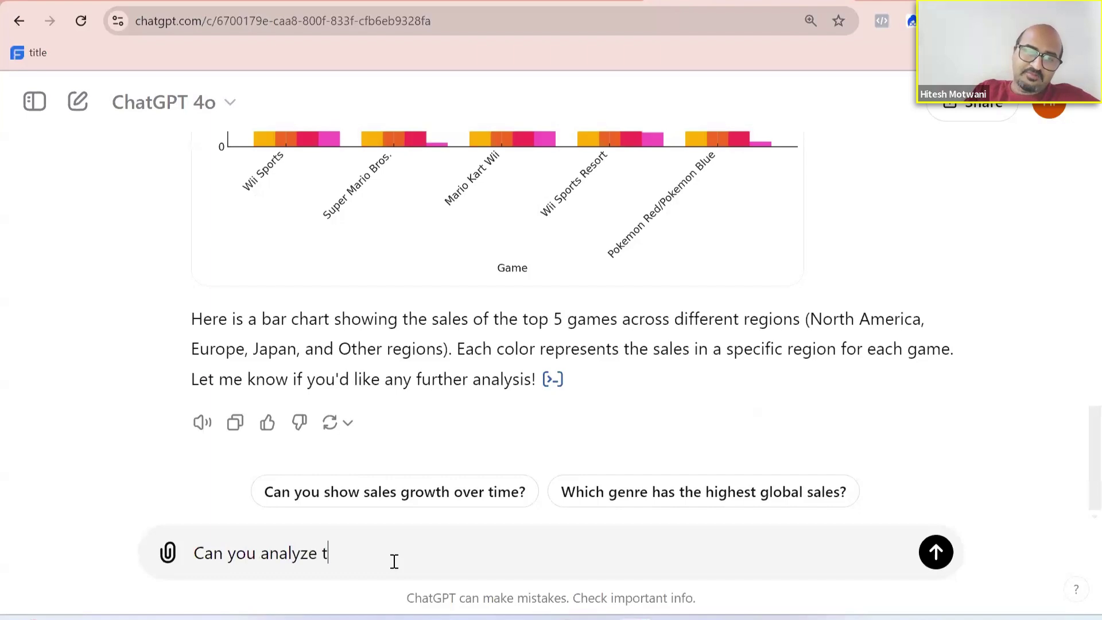
type("he entire dta")
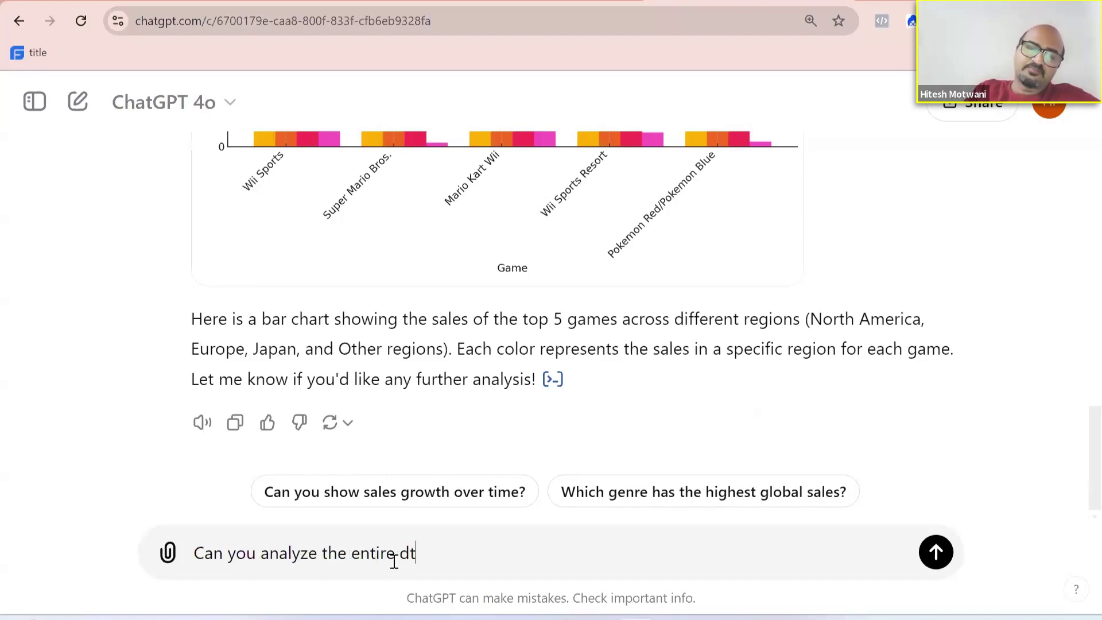
key("BackSpace")
key("BackSpace")
key("BackSpace")
type("ata and hele")
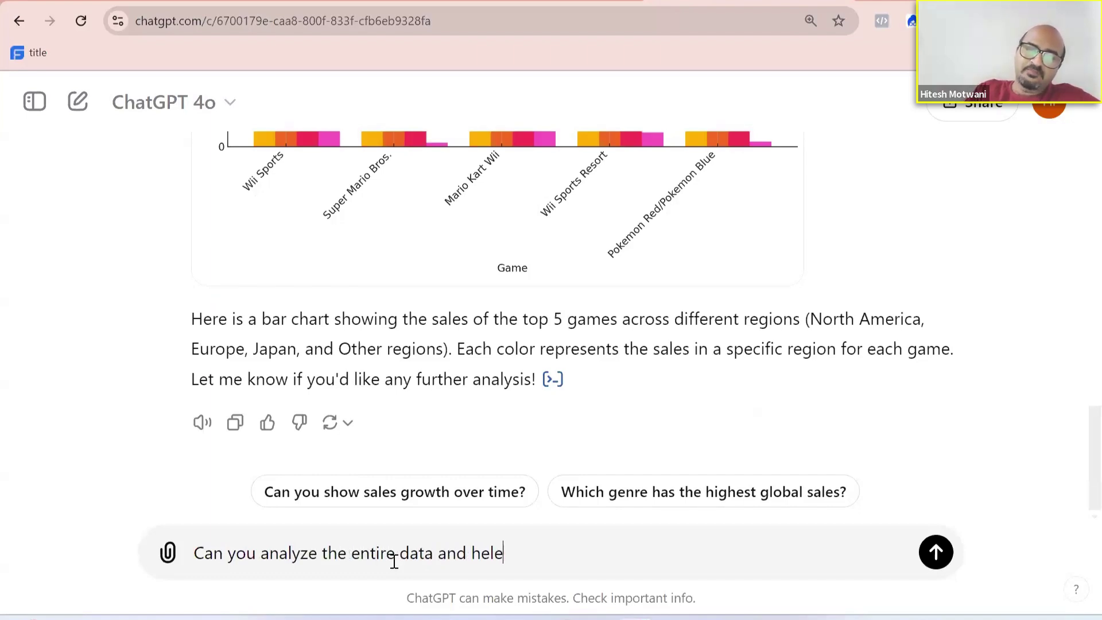
key("BackSpace")
type("p me")
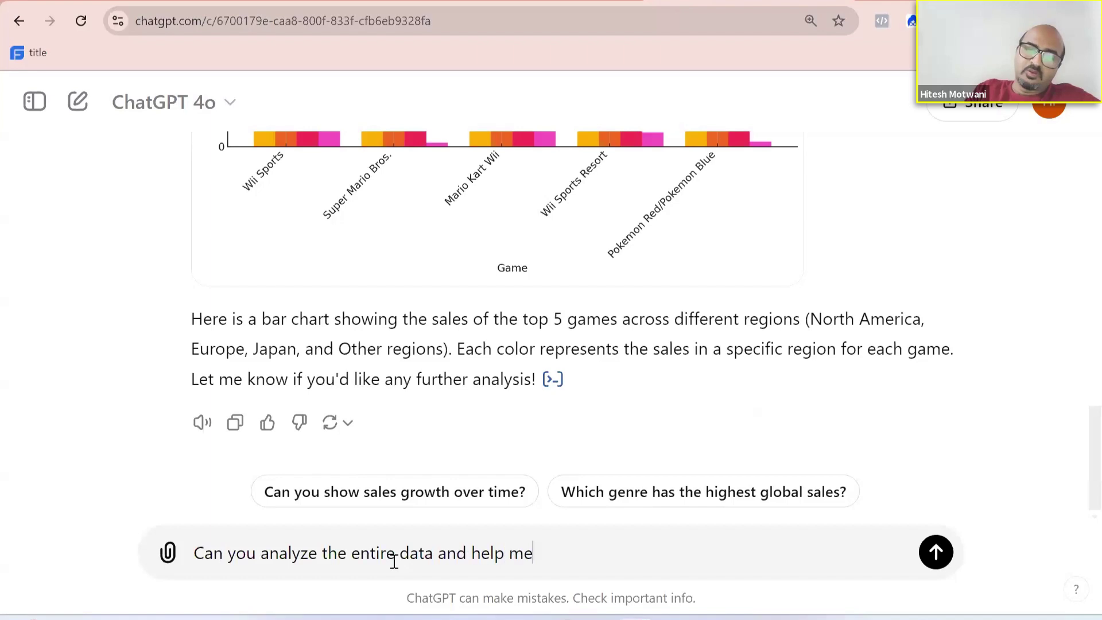
type(" with a bisine")
key("BackSpace")
key("BackSpace")
key("BackSpace")
key("BackSpace")
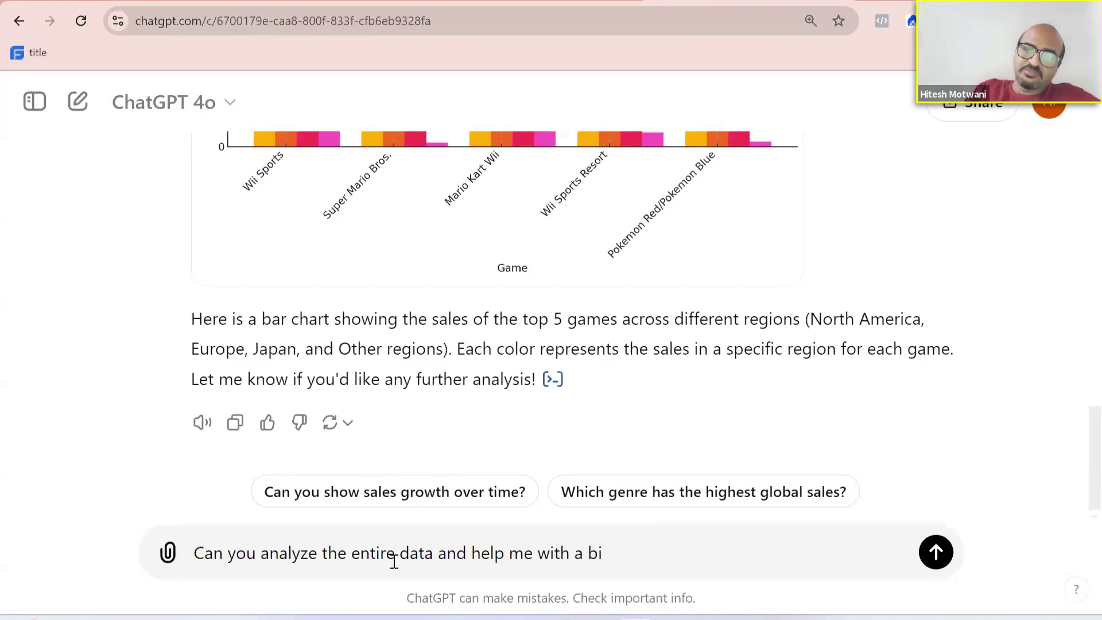
key("BackSpace")
type("usiness stream")
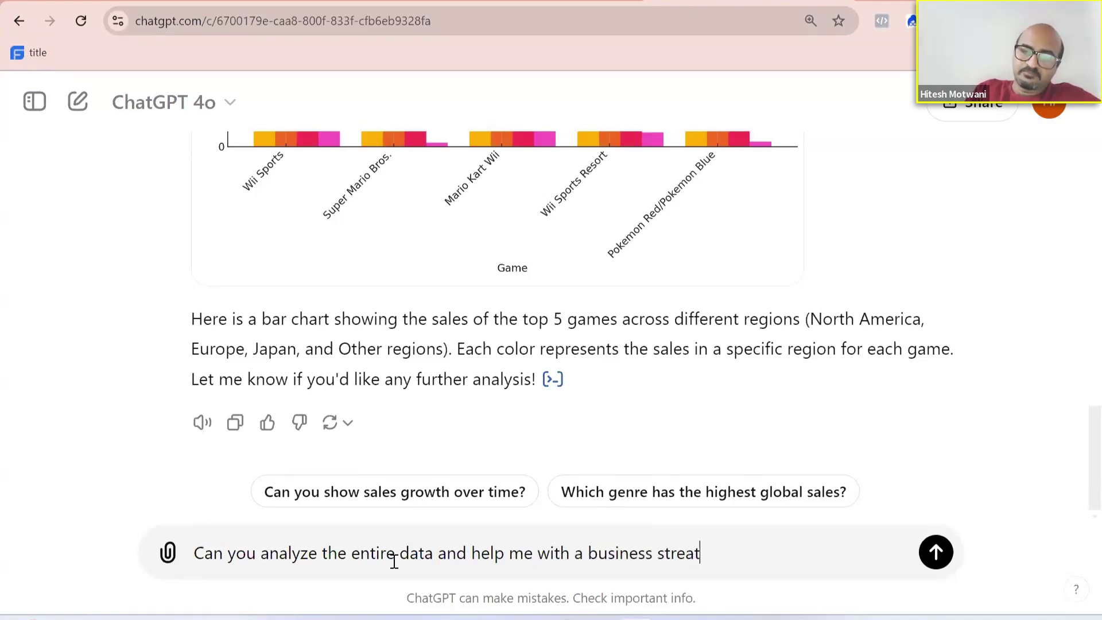
key("BackSpace")
key("BackSpace")
key("BackSpace")
type("ategy on ")
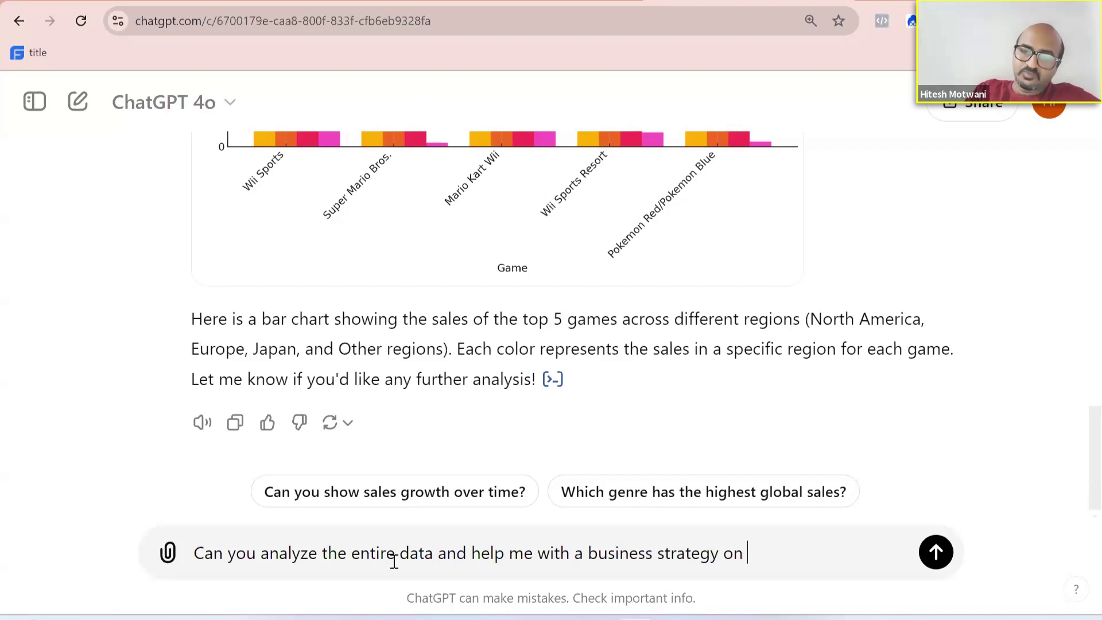
type("how to increase ")
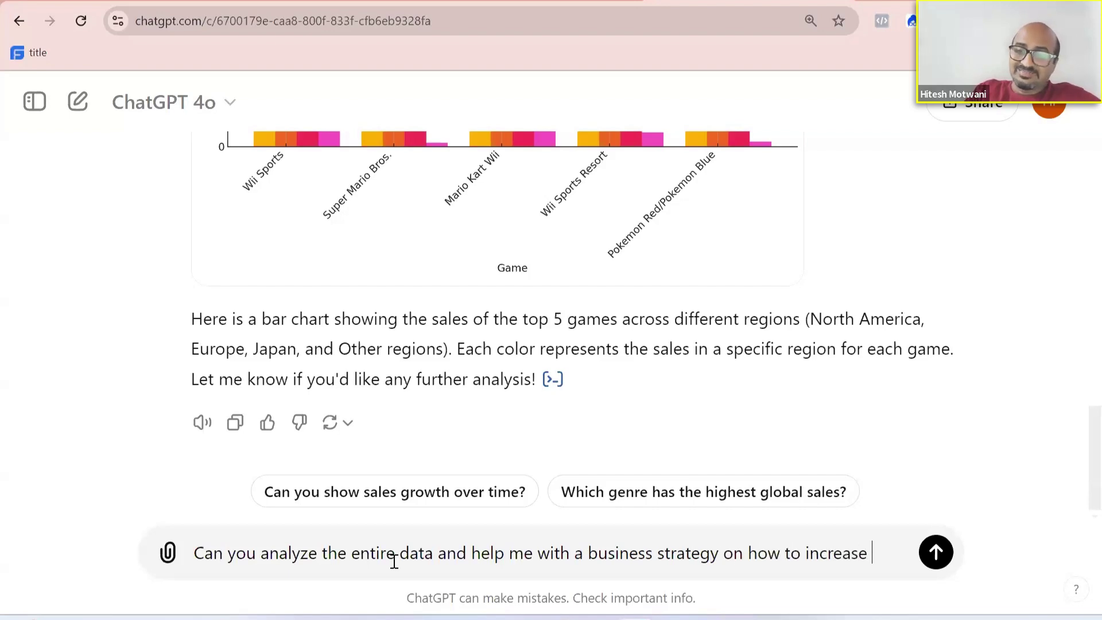
type("sales and which p")
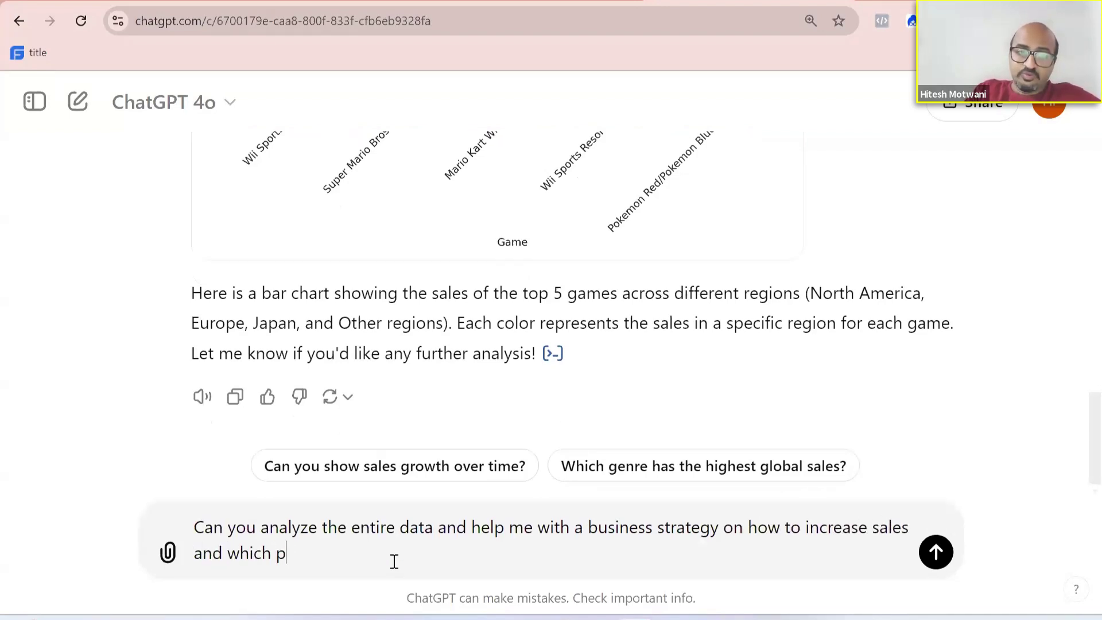
type("roduct should I ")
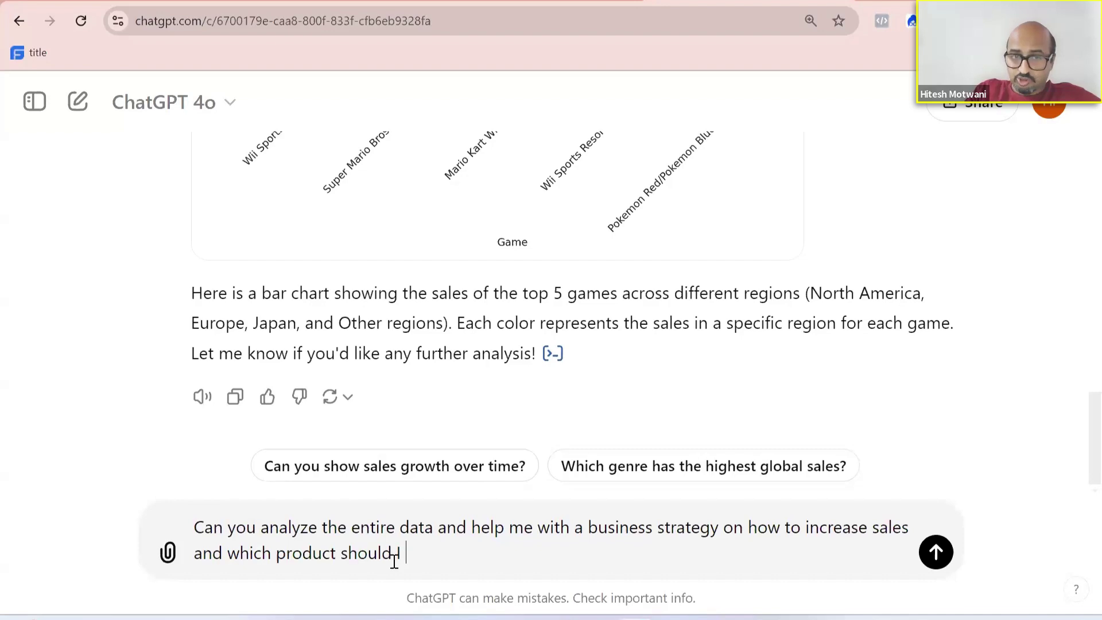
type("focus on which region")
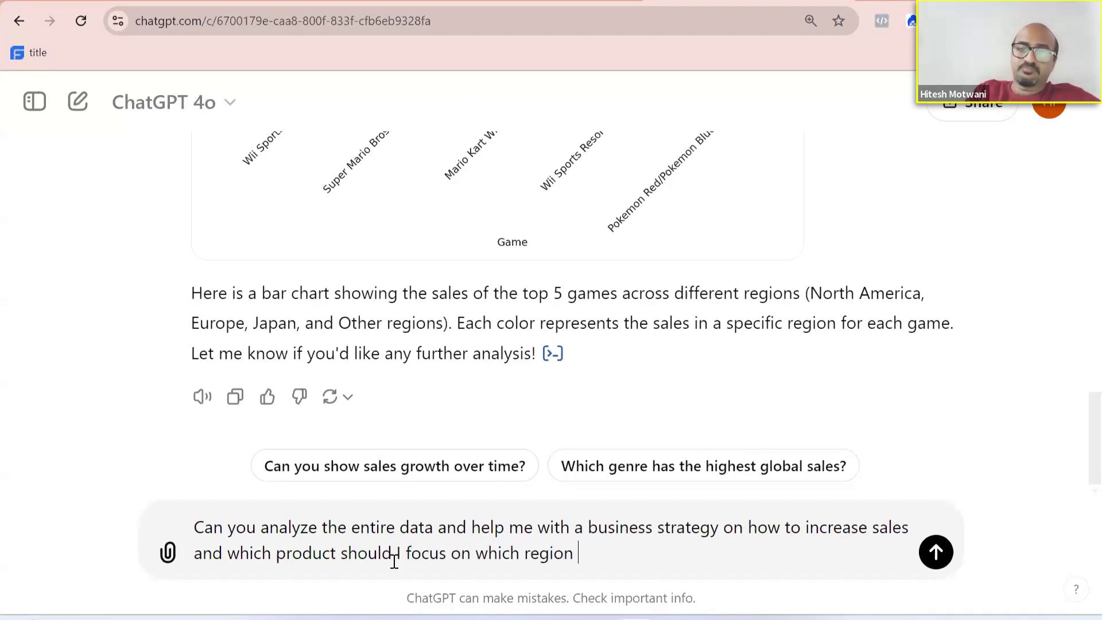
key("BackSpace")
type(". M")
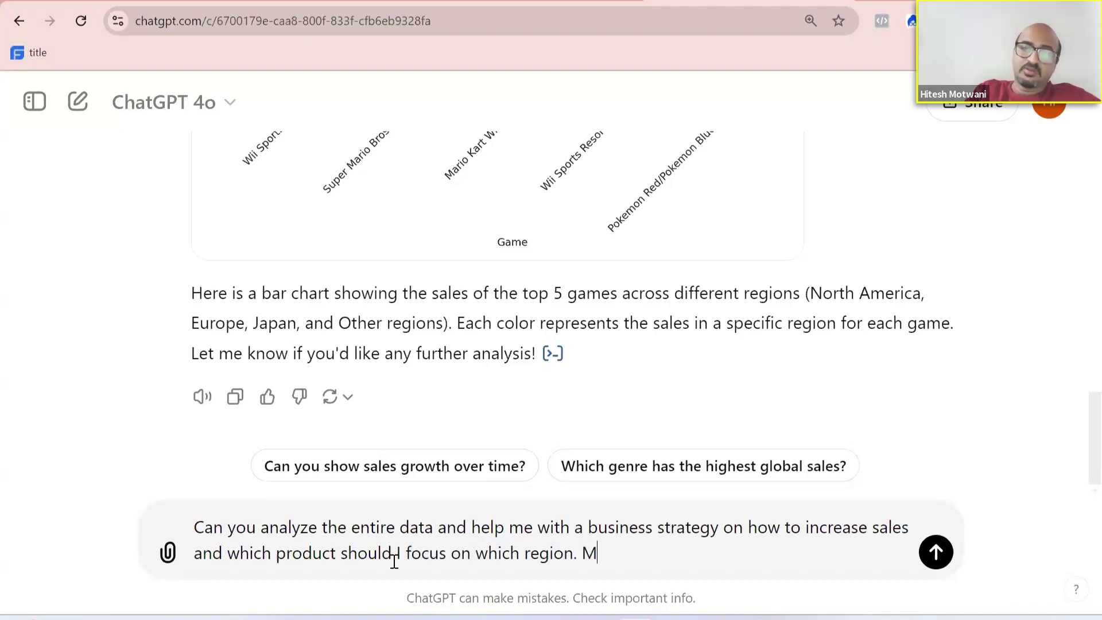
type("ake me relevant c")
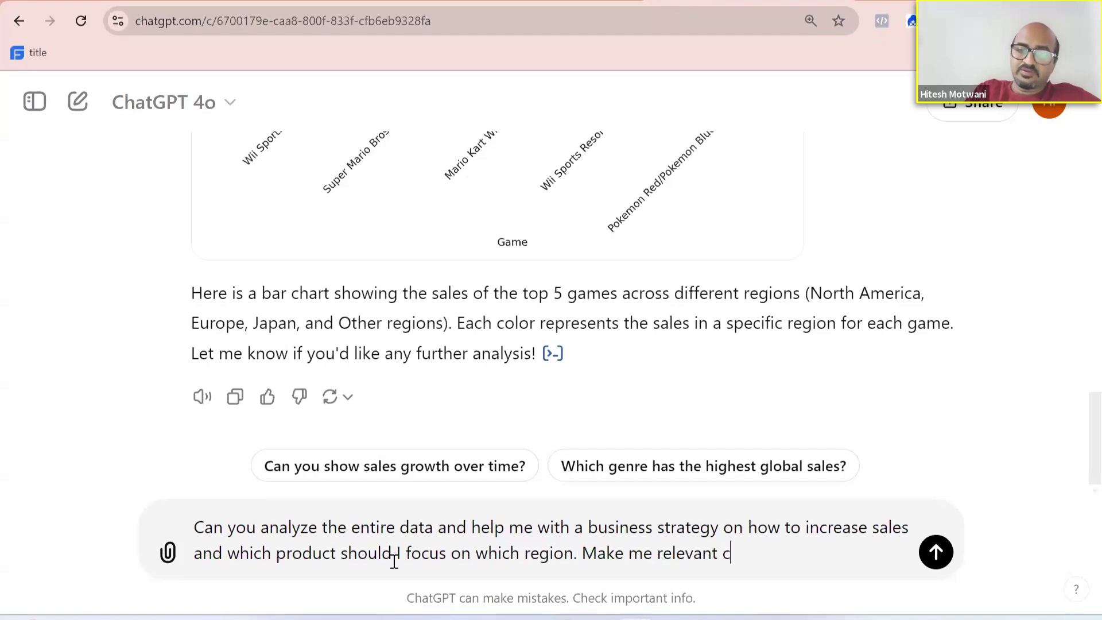
type("harts, graphs, ")
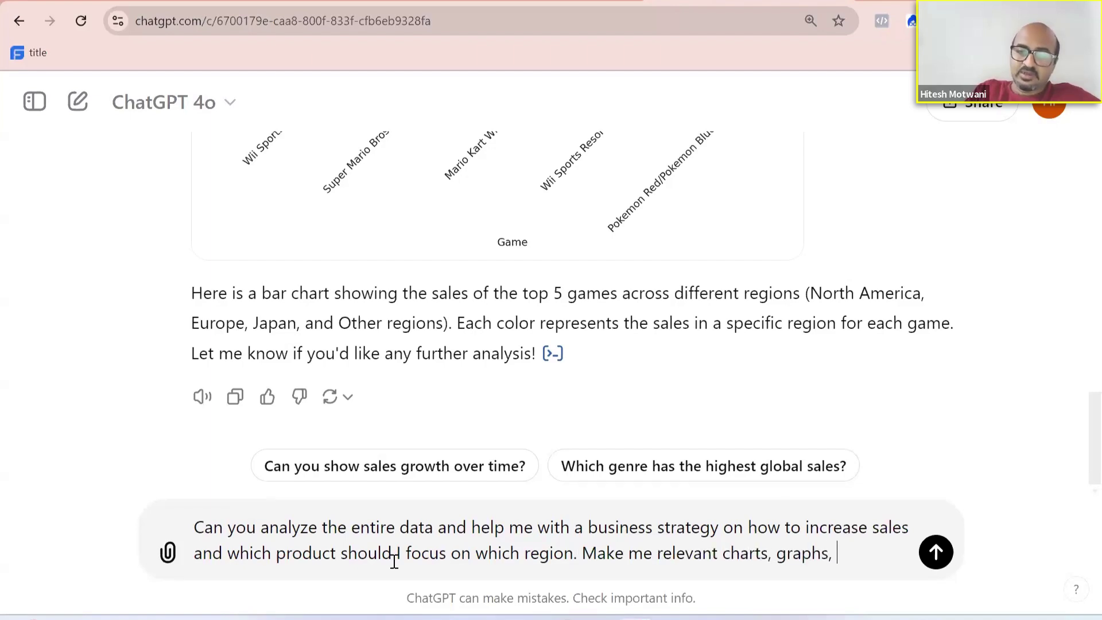
type("and insights an h")
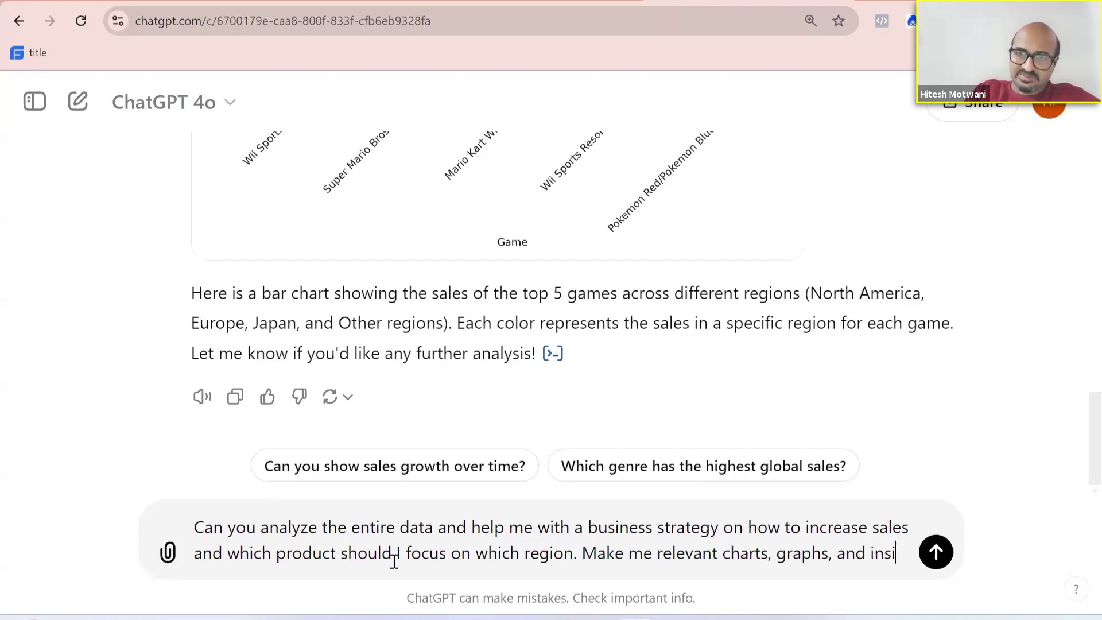
key("BackSpace")
key("BackSpace")
type("d helpe me")
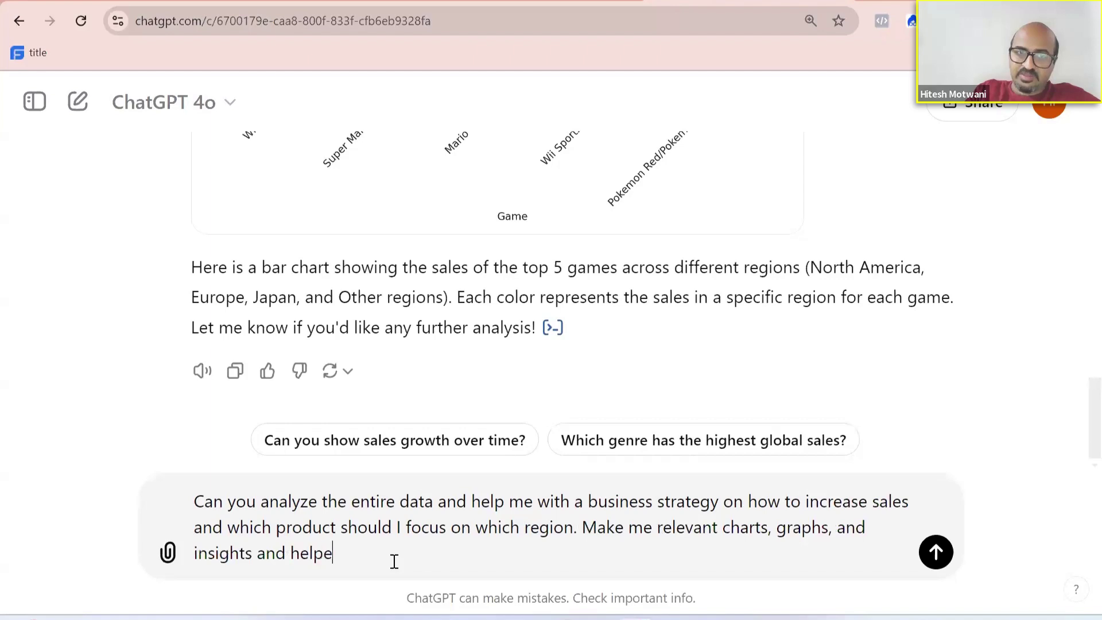
key("BackSpace")
key("BackSpace")
key("BackSpace")
key("BackSpace")
type("me with a")
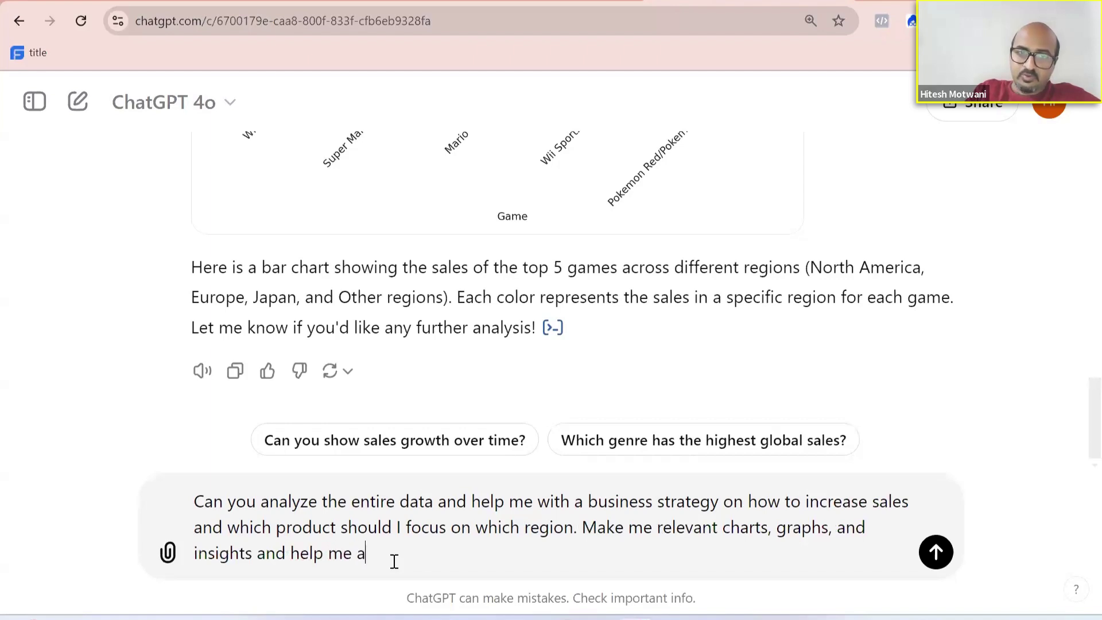
type(" r")
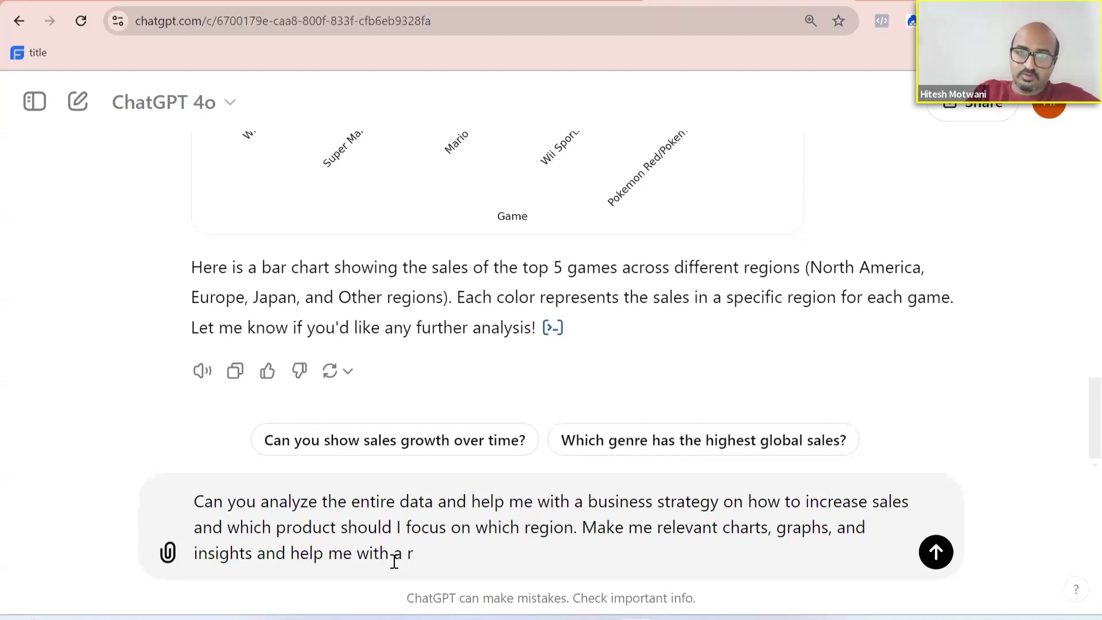
type("eport which I can rp")
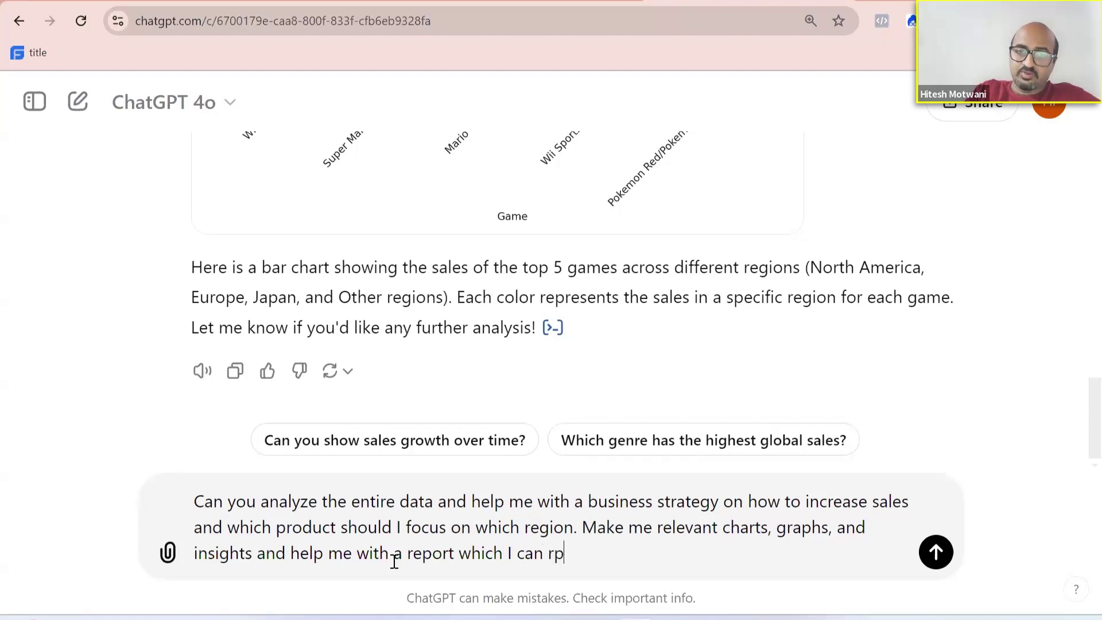
key("BackSpace")
key("BackSpace")
type("present to the ")
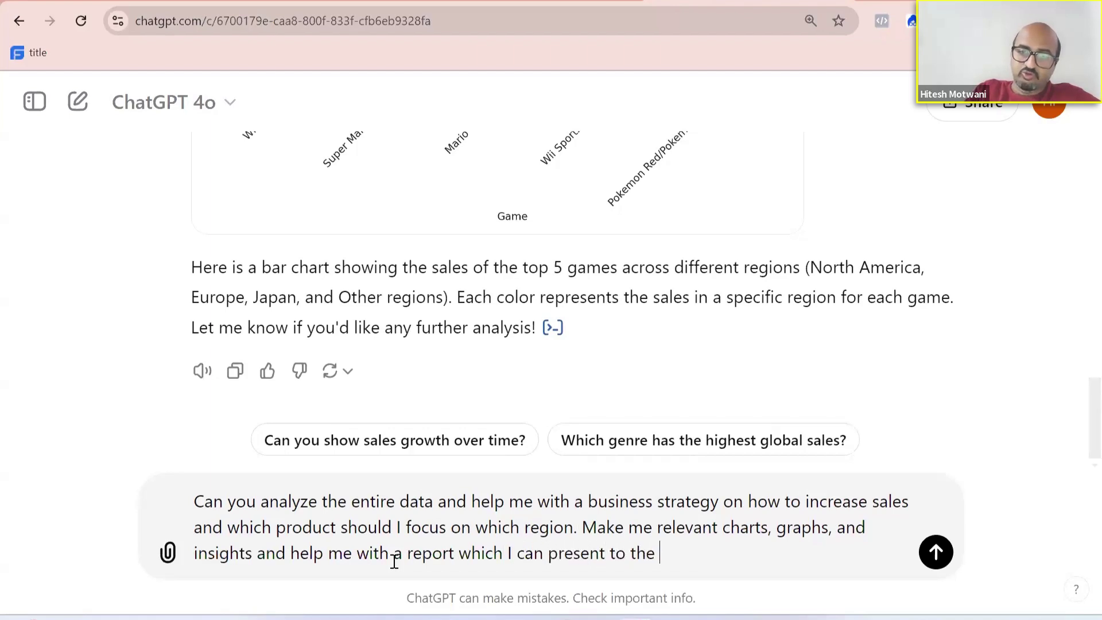
type("management")
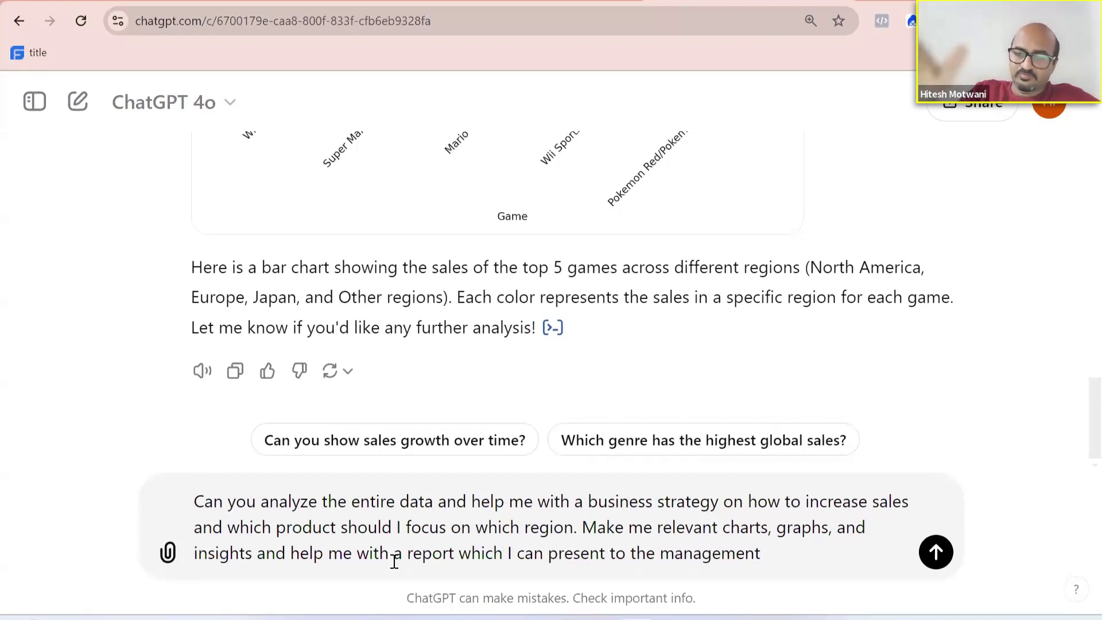
key("Return")
type("\\")
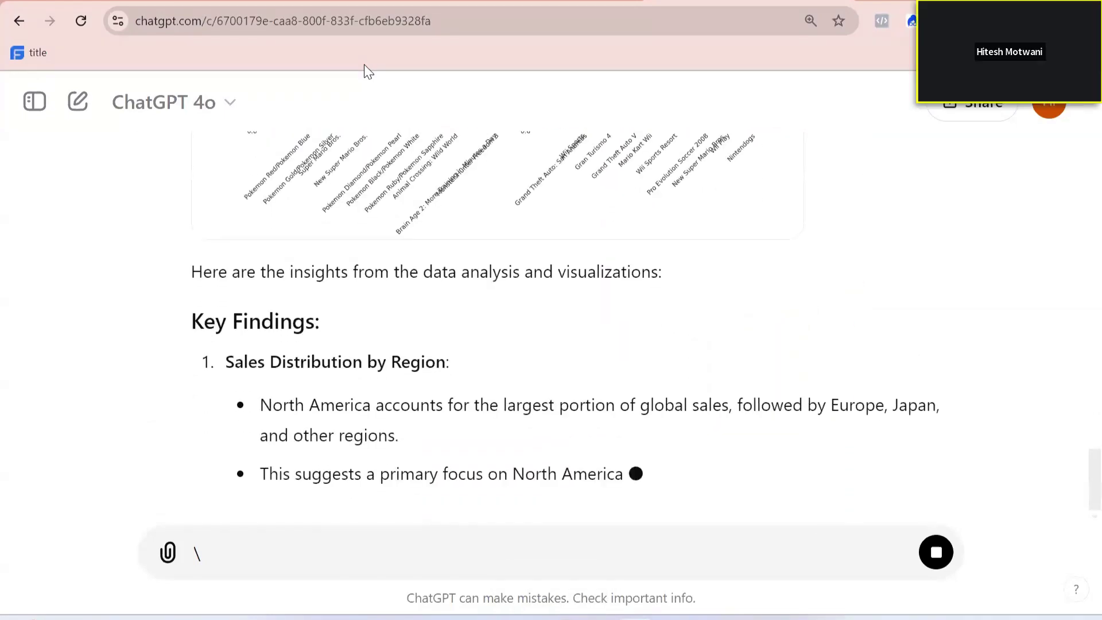
- Review the global sales-by-region pie chart and the Top 10 Games bar charts for each region
scroll(331, 343, "up", 5)
scroll(331, 343, "up", 10)
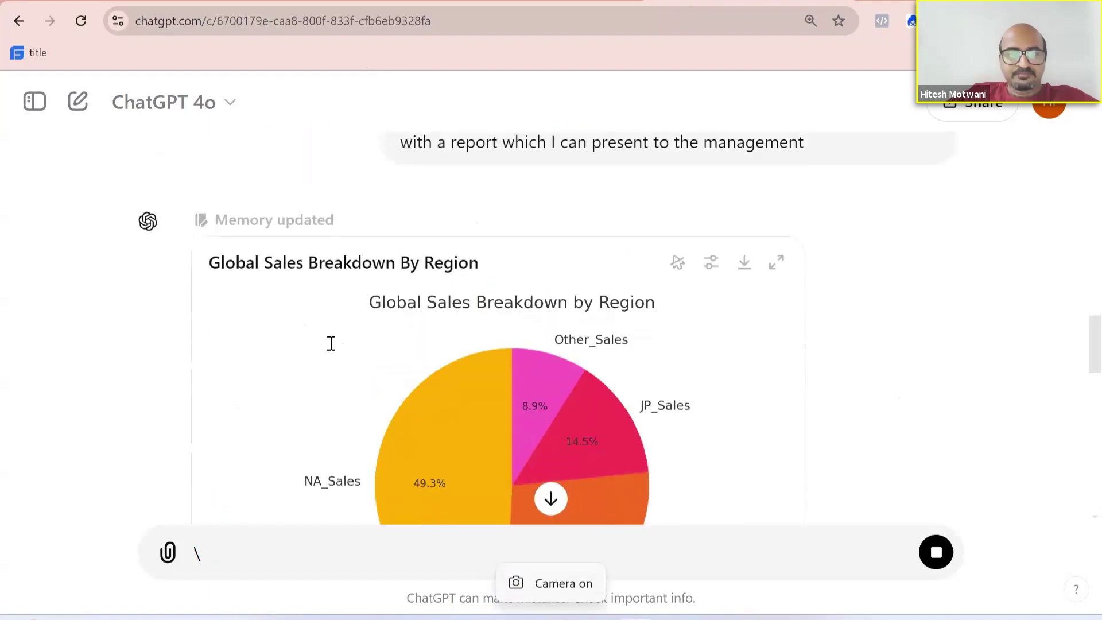
scroll(445, 256, "down", 1)
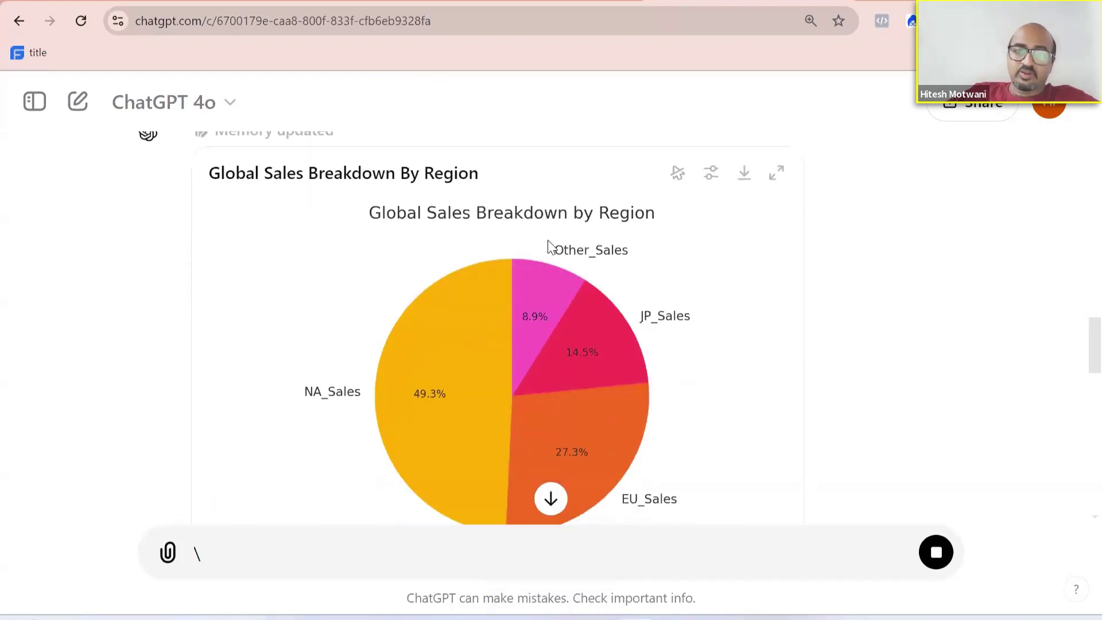
scroll(547, 241, "down", 1)
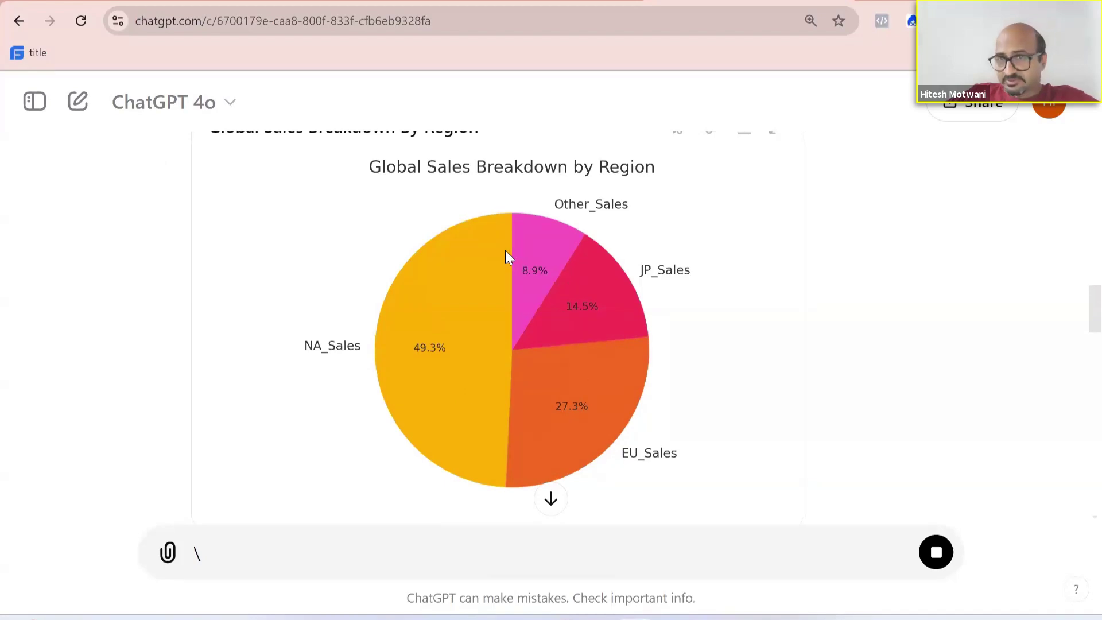
scroll(507, 257, "down", 7)
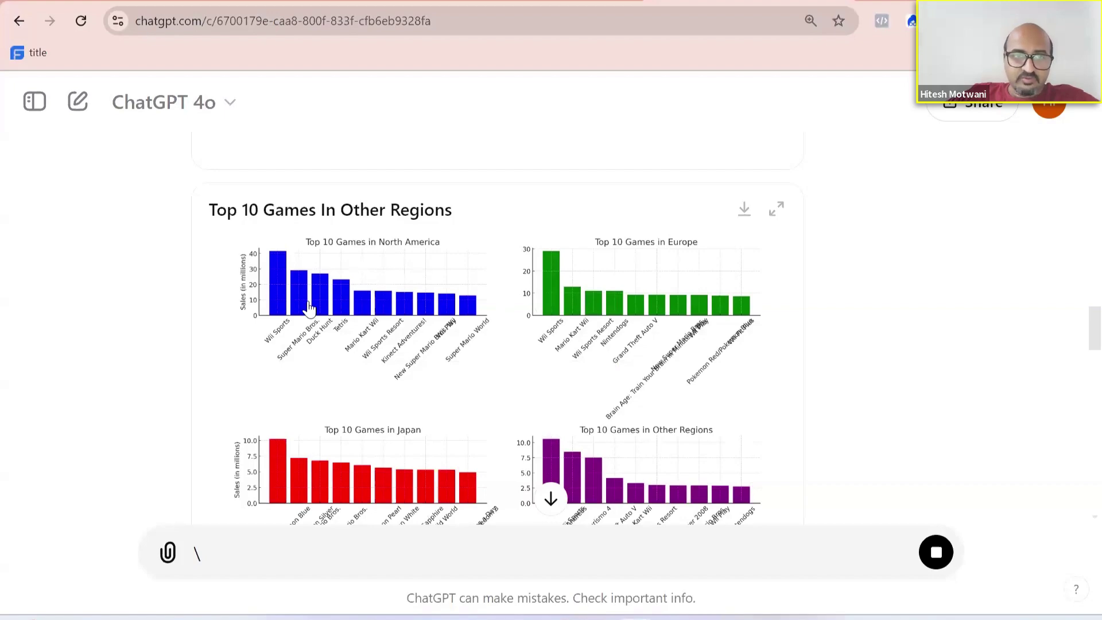
scroll(308, 307, "up", 5)
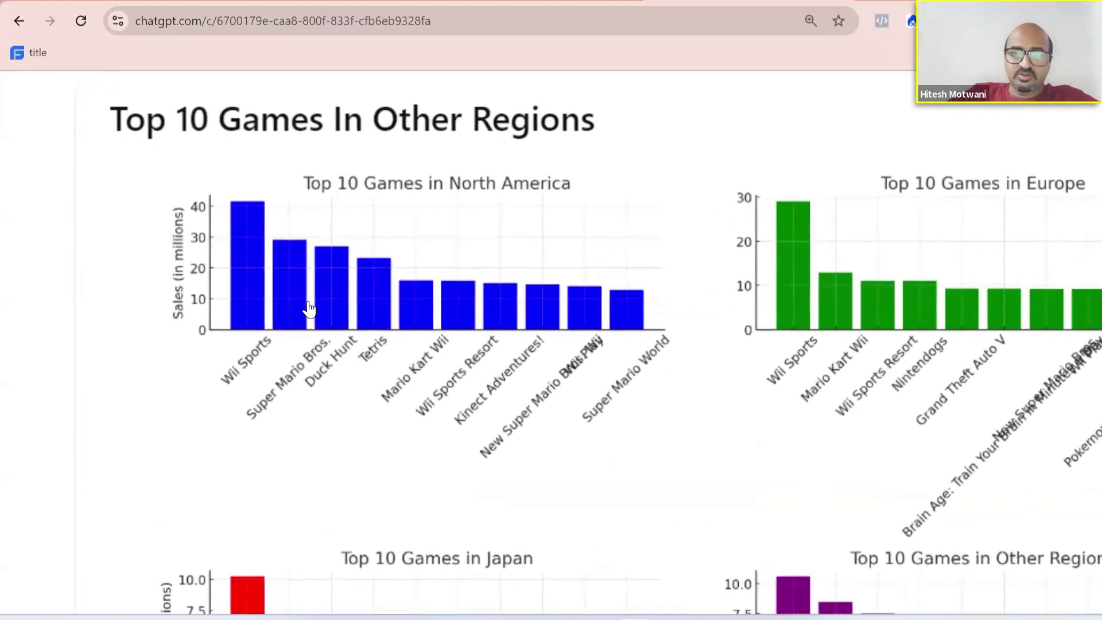
scroll(309, 308, "right", 4)
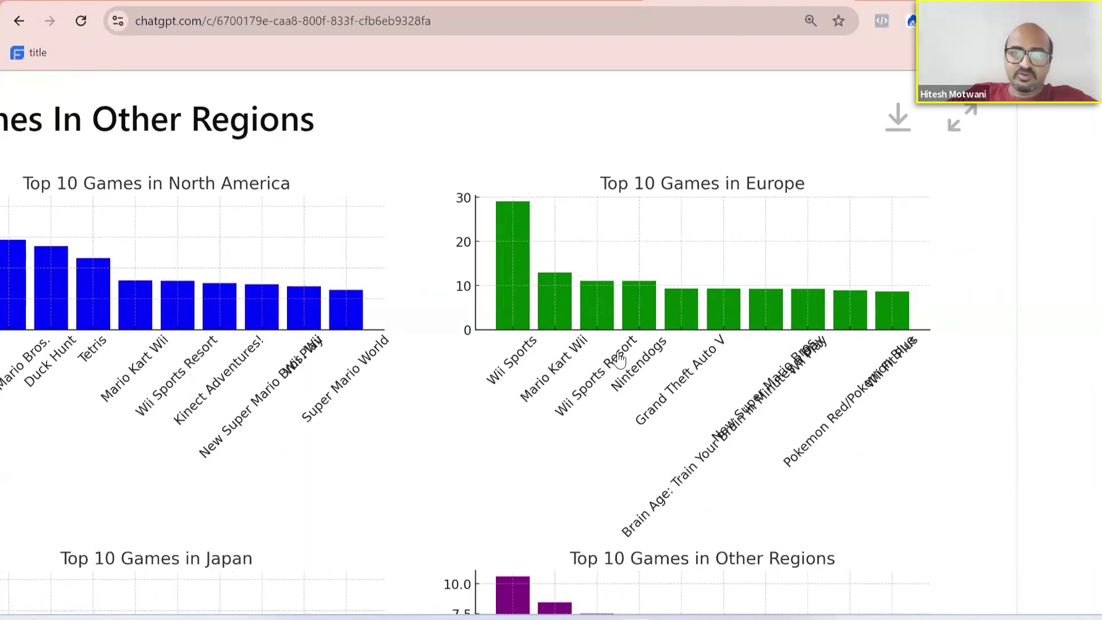
scroll(671, 362, "down", 3)
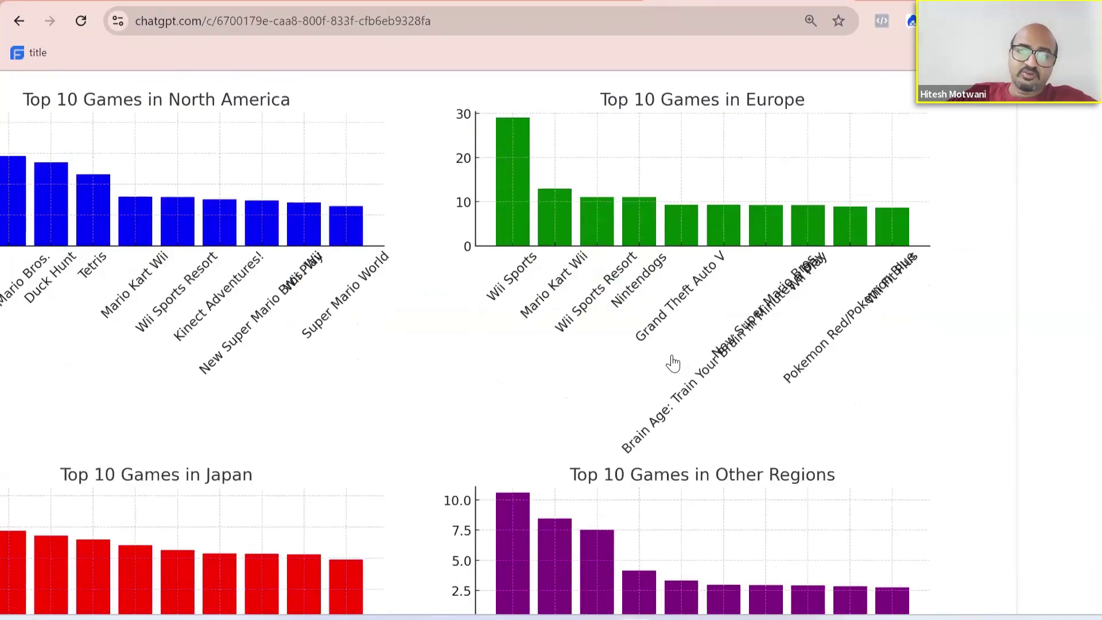
scroll(671, 361, "left", 4)
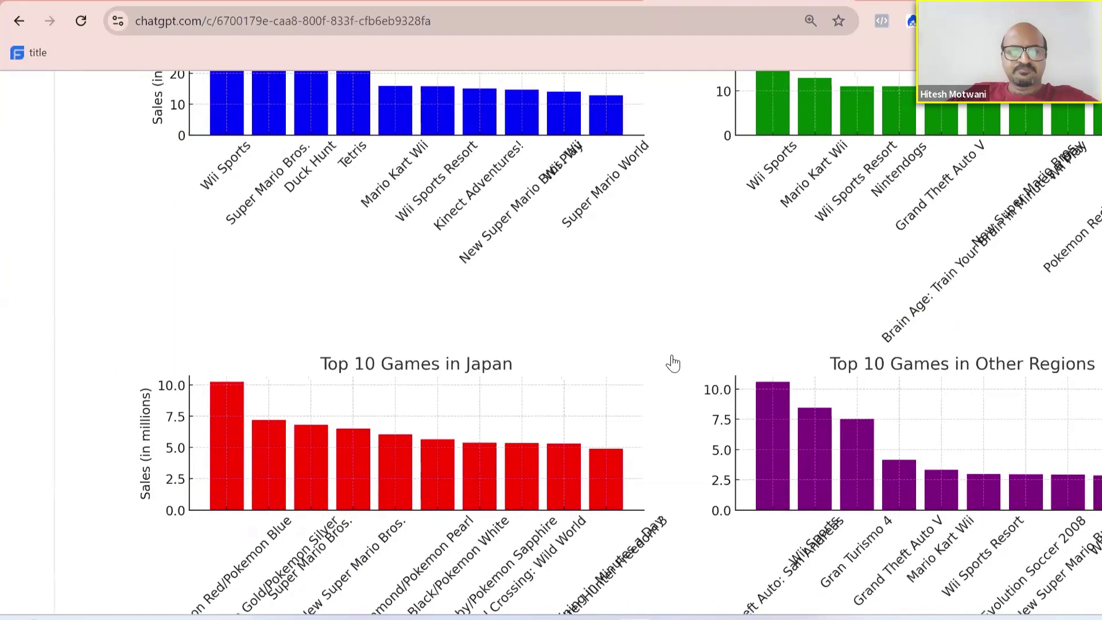
scroll(449, 345, "down", 2)
scroll(445, 344, "down", 1)
scroll(595, 337, "right", 3)
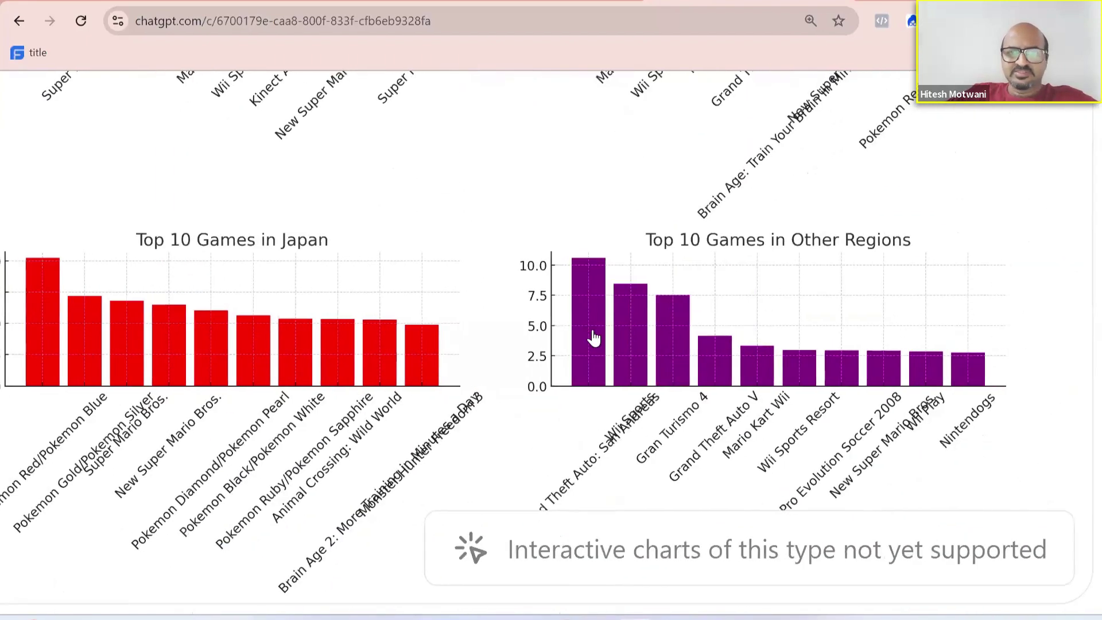
scroll(592, 337, "down", 4)
scroll(593, 332, "down", 4)
scroll(593, 330, "left", 3)
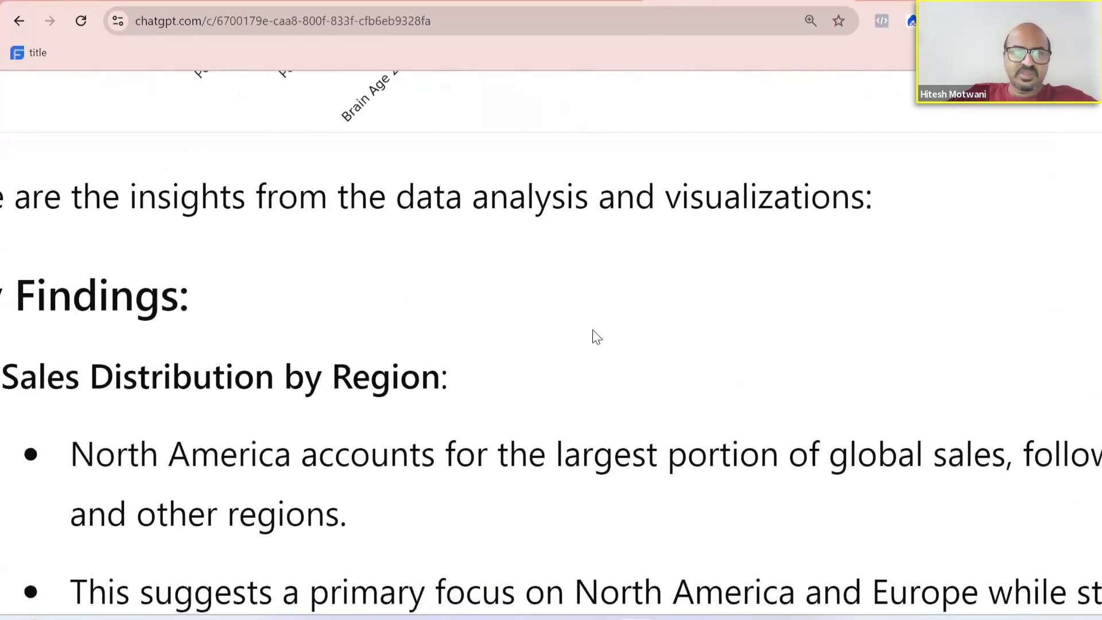
scroll(593, 331, "left", 2)
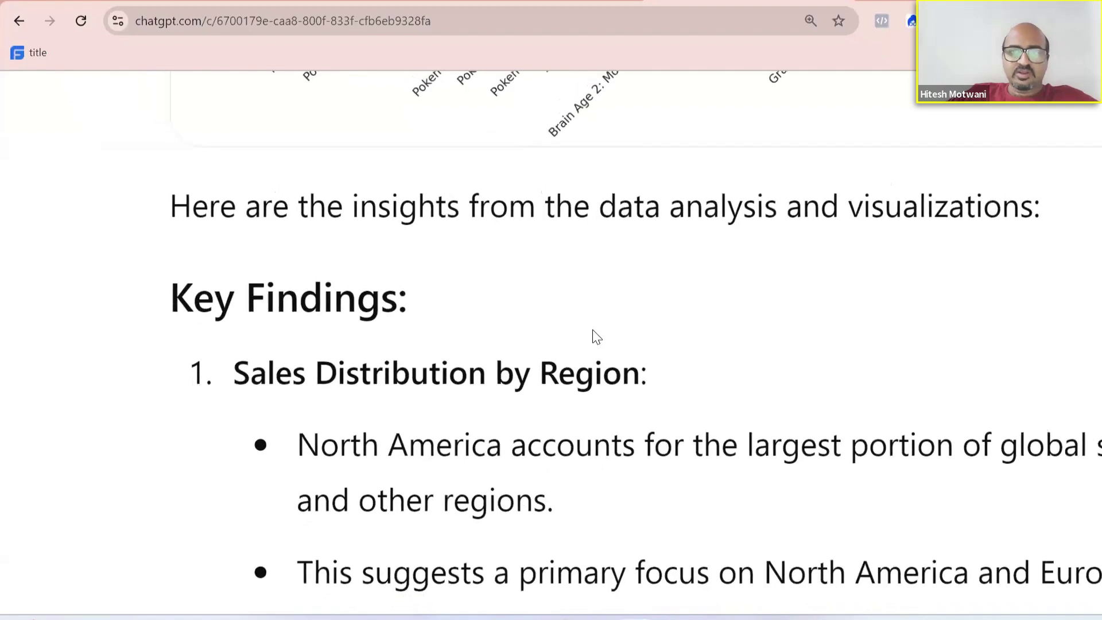
scroll(592, 331, "down", 4)
scroll(593, 331, "down", 5)
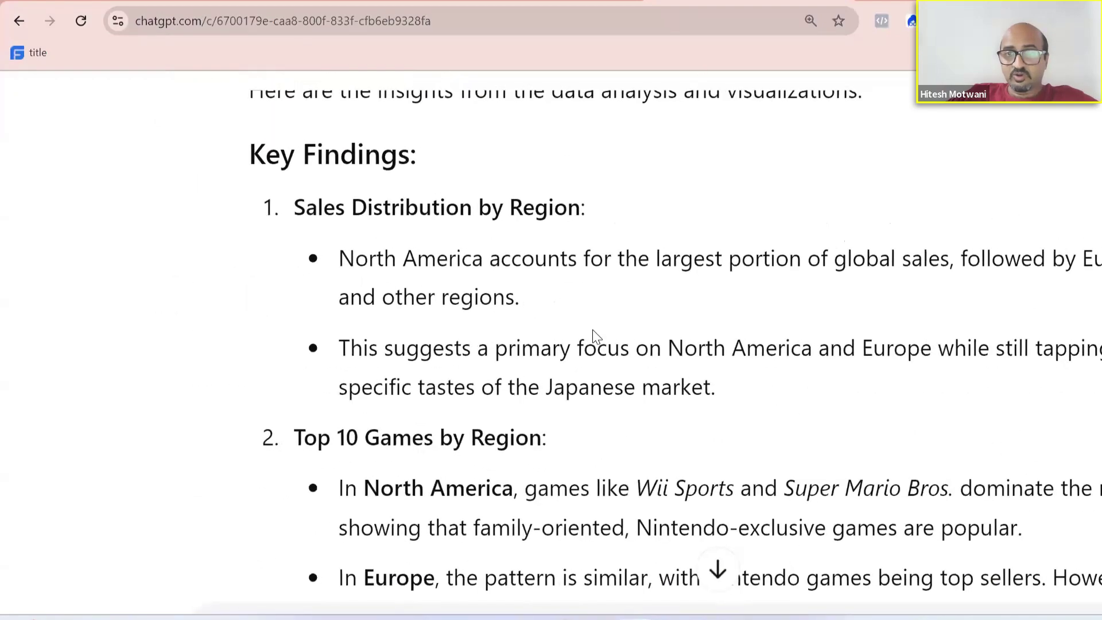
scroll(574, 324, "right", 1)
scroll(522, 316, "left", 4)
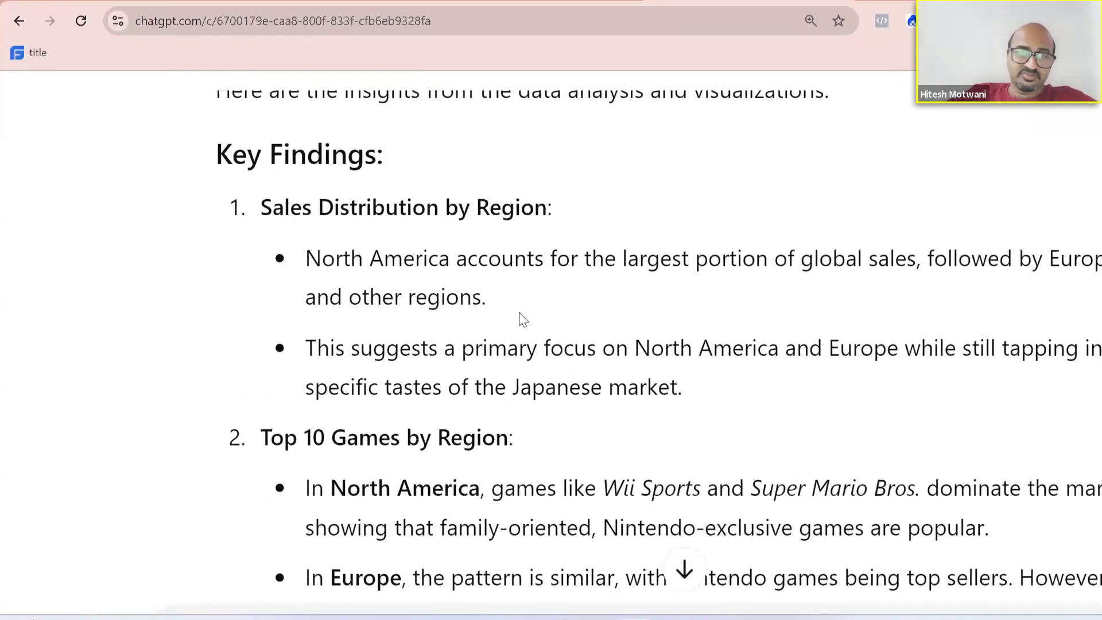
scroll(519, 313, "right", 2)
scroll(519, 313, "down", 2)
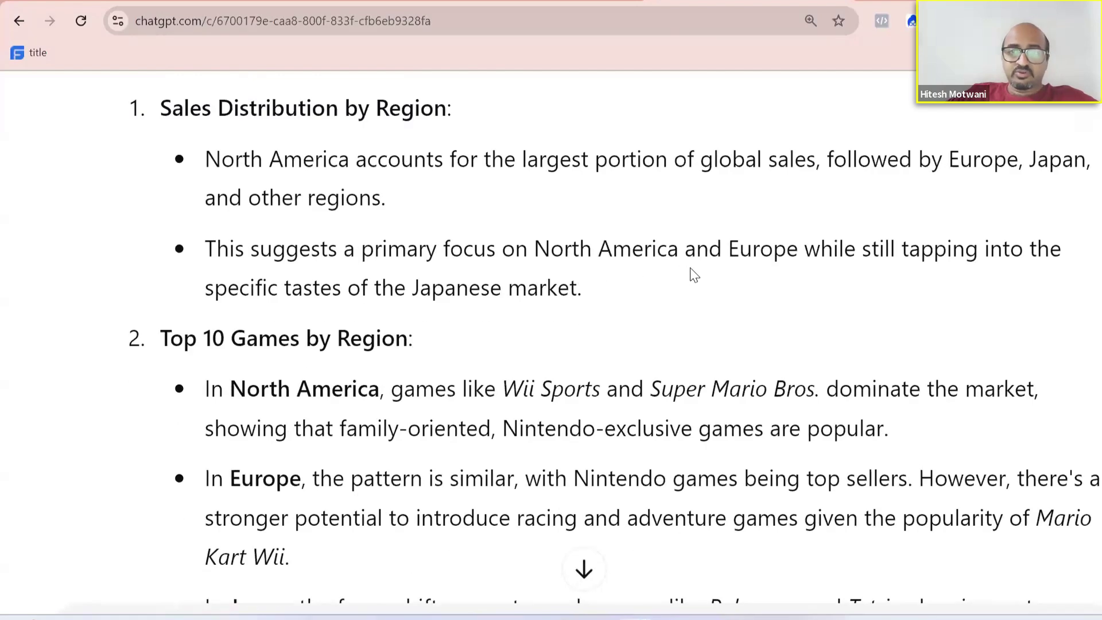
scroll(690, 267, "right", 1)
scroll(692, 268, "up", 3)
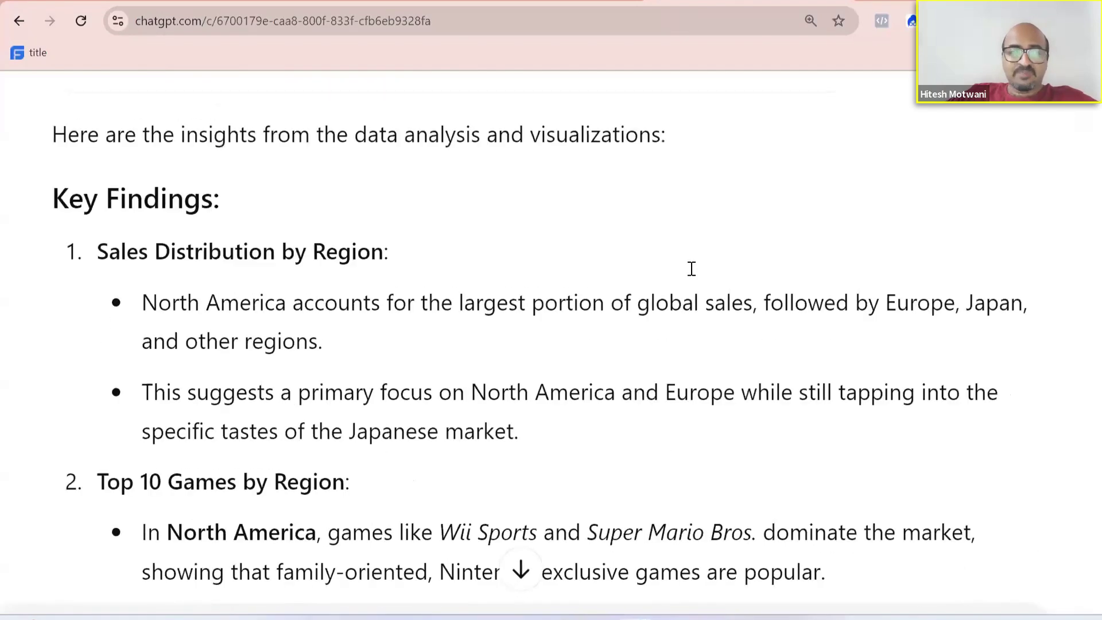
scroll(692, 269, "down", 1)
scroll(691, 268, "down", 3)
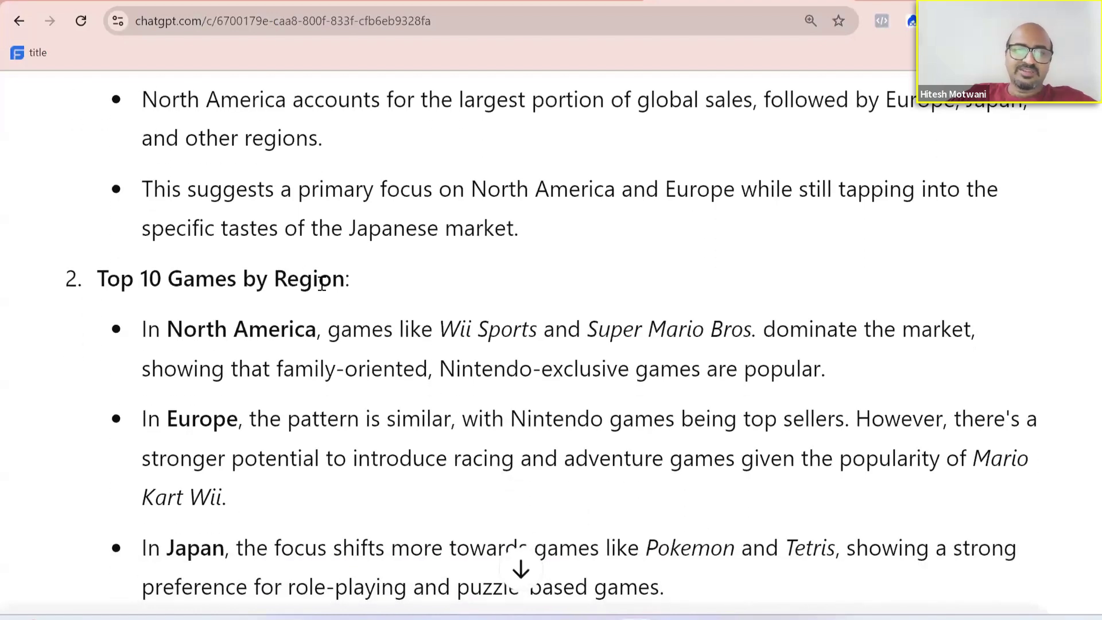
scroll(324, 287, "up", 1)
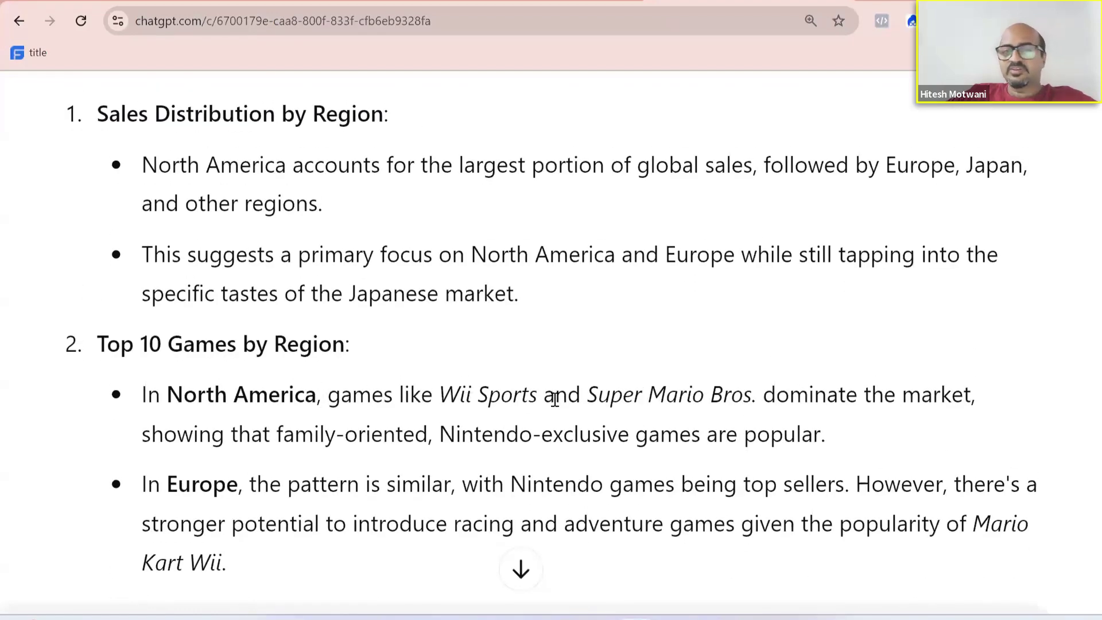
scroll(572, 414, "down", 2)
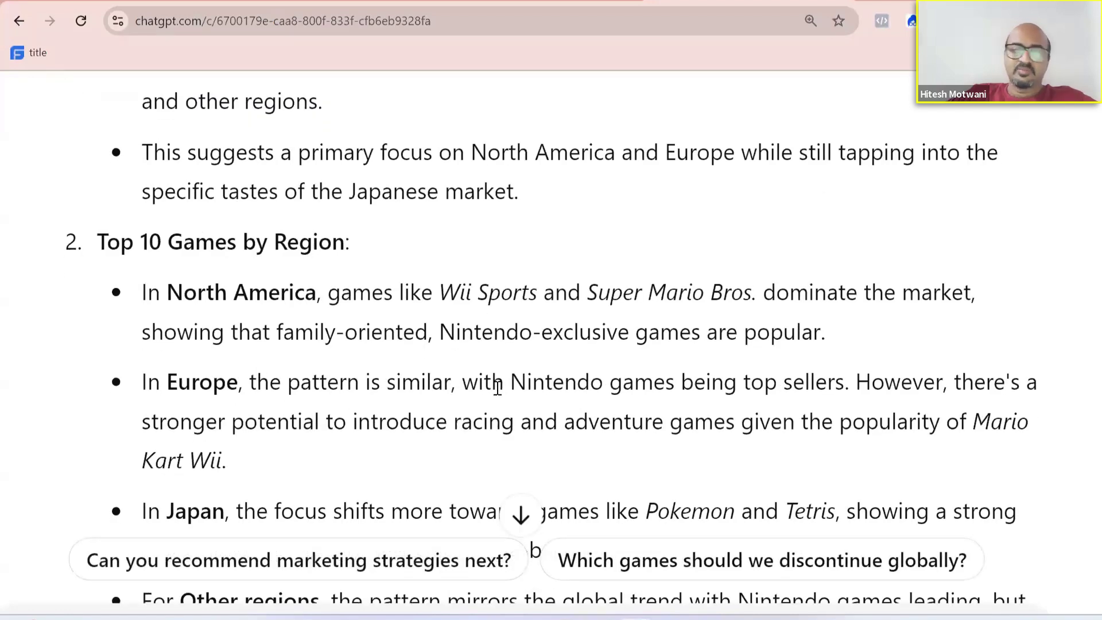
scroll(597, 420, "up", 1)
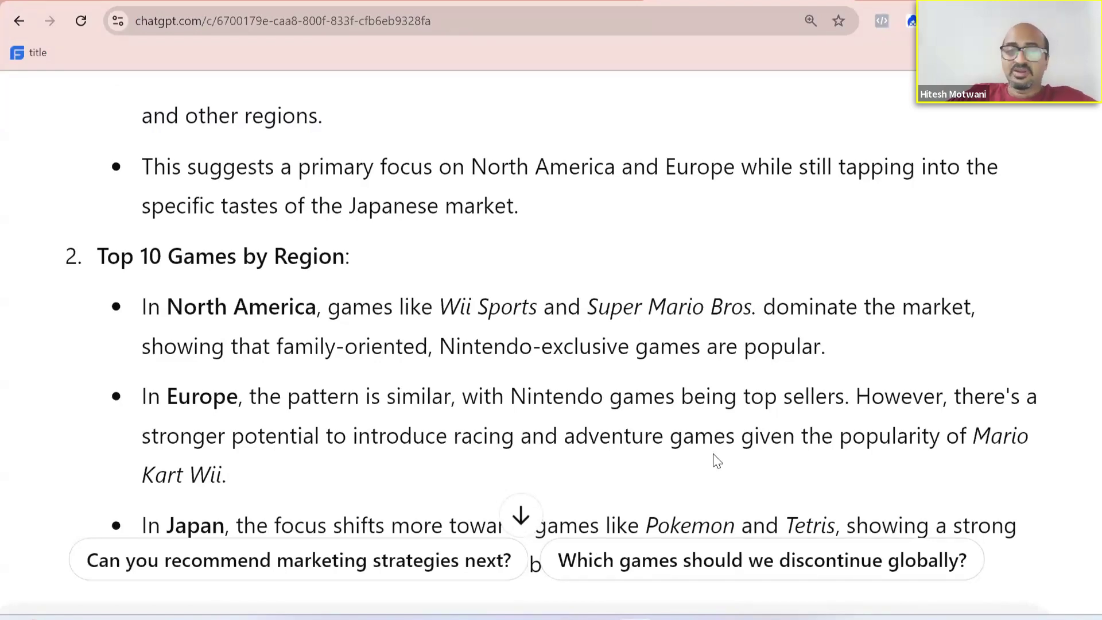
scroll(714, 453, "down", 4)
scroll(713, 454, "up", 3)
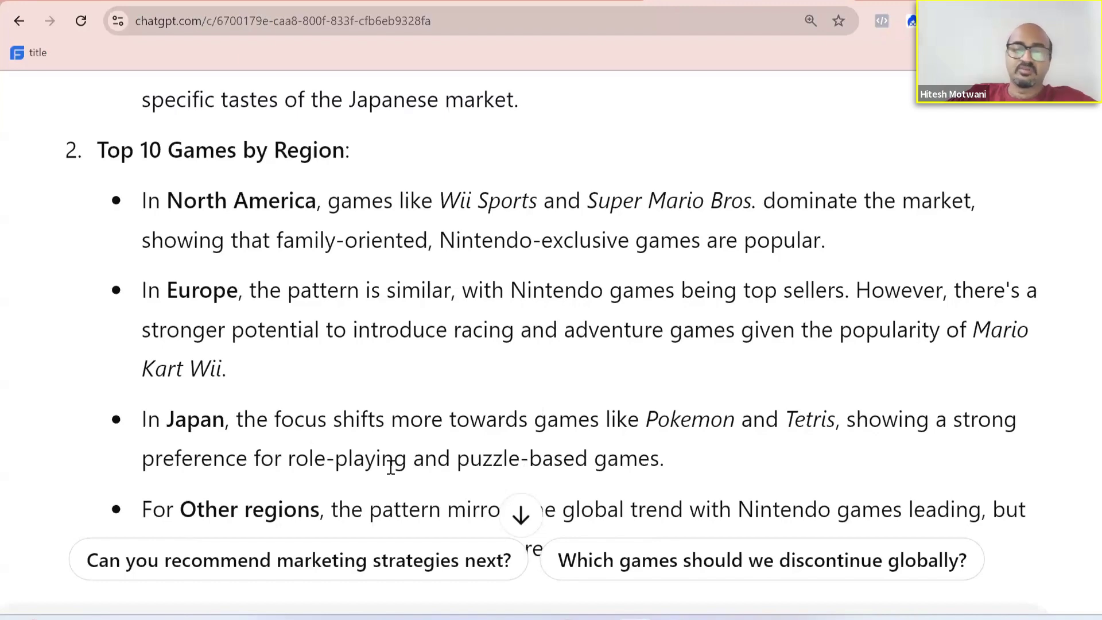
scroll(390, 467, "down", 3)
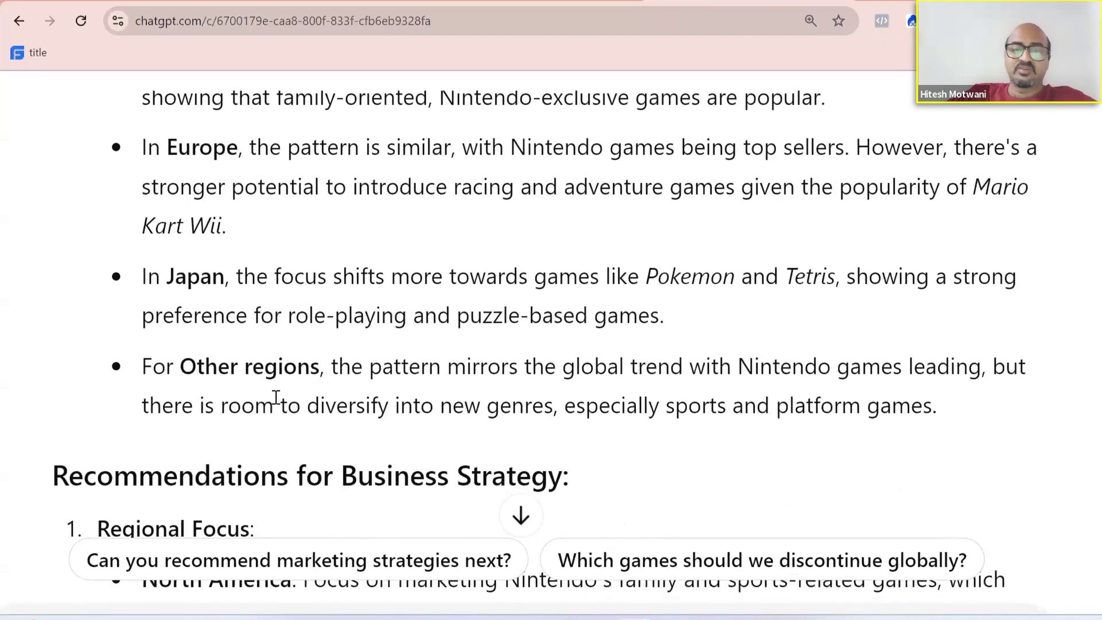
scroll(440, 405, "up", 1)
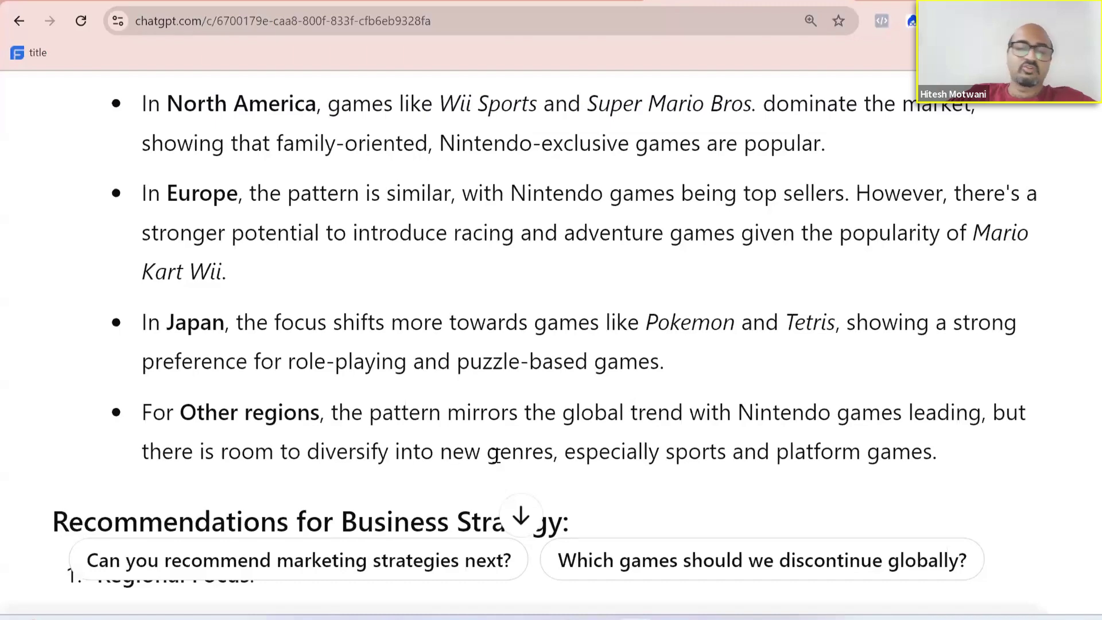
scroll(496, 456, "down", 5)
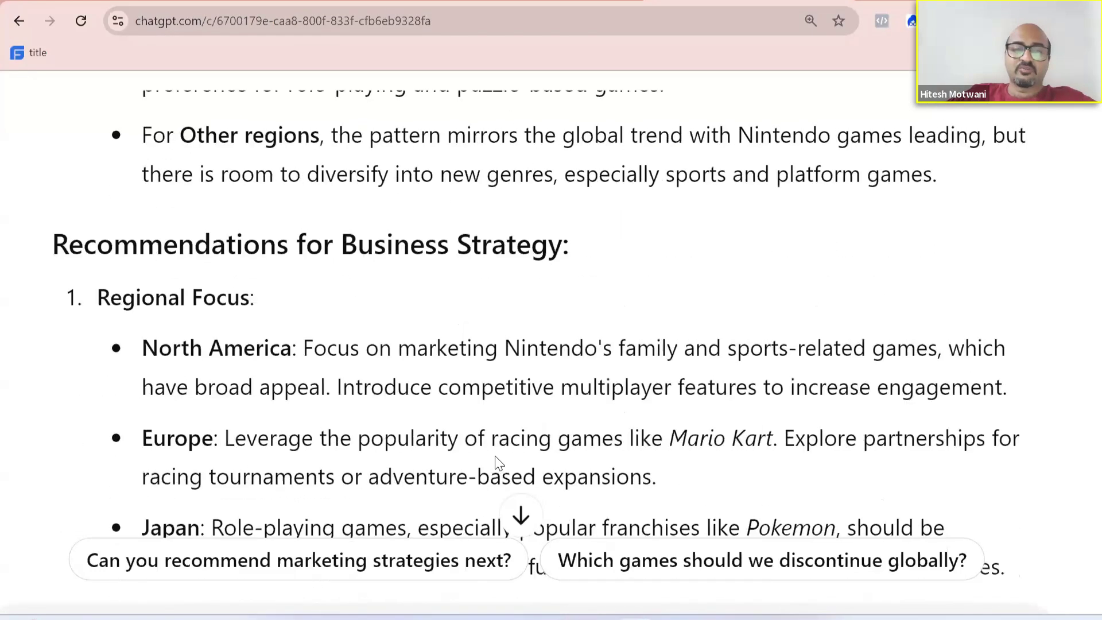
scroll(342, 345, "down", 2)
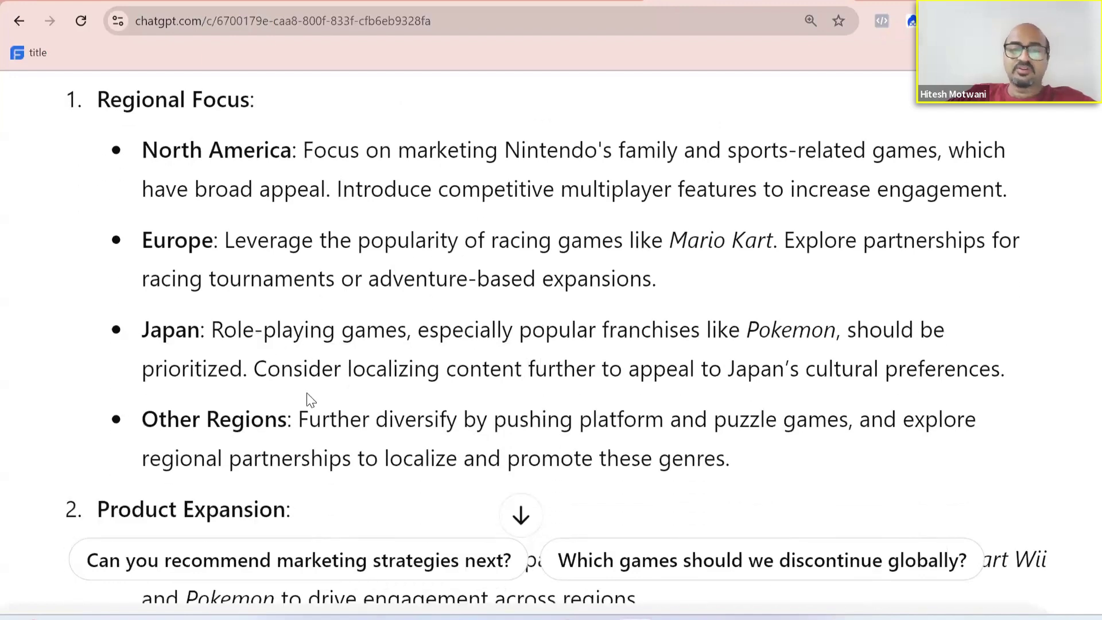
scroll(308, 400, "down", 1)
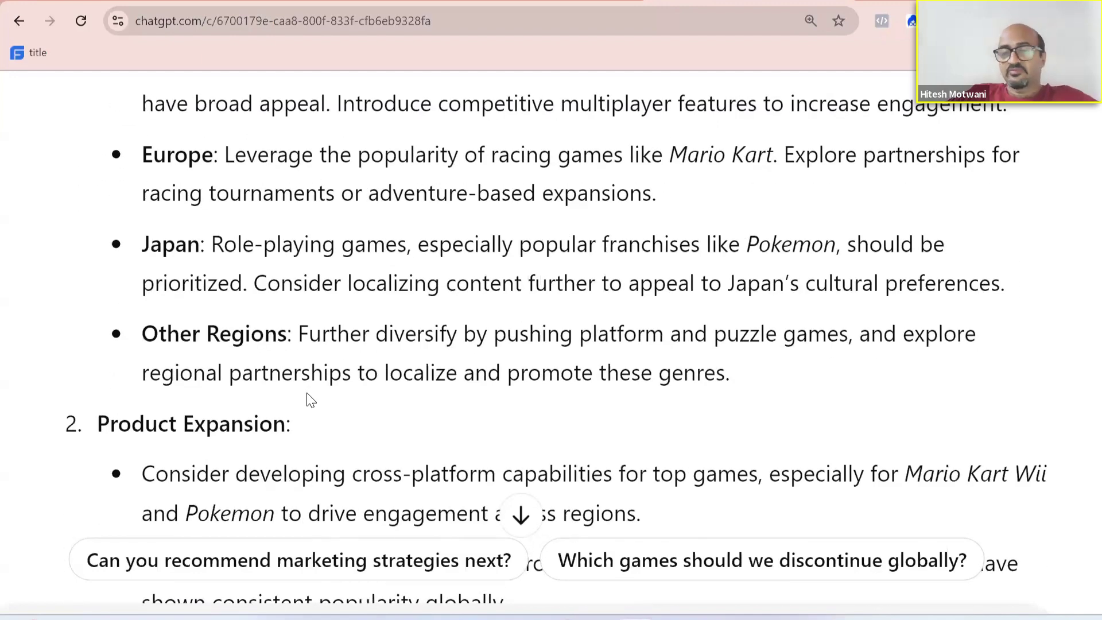
scroll(307, 393, "down", 2)
scroll(308, 393, "up", 1)
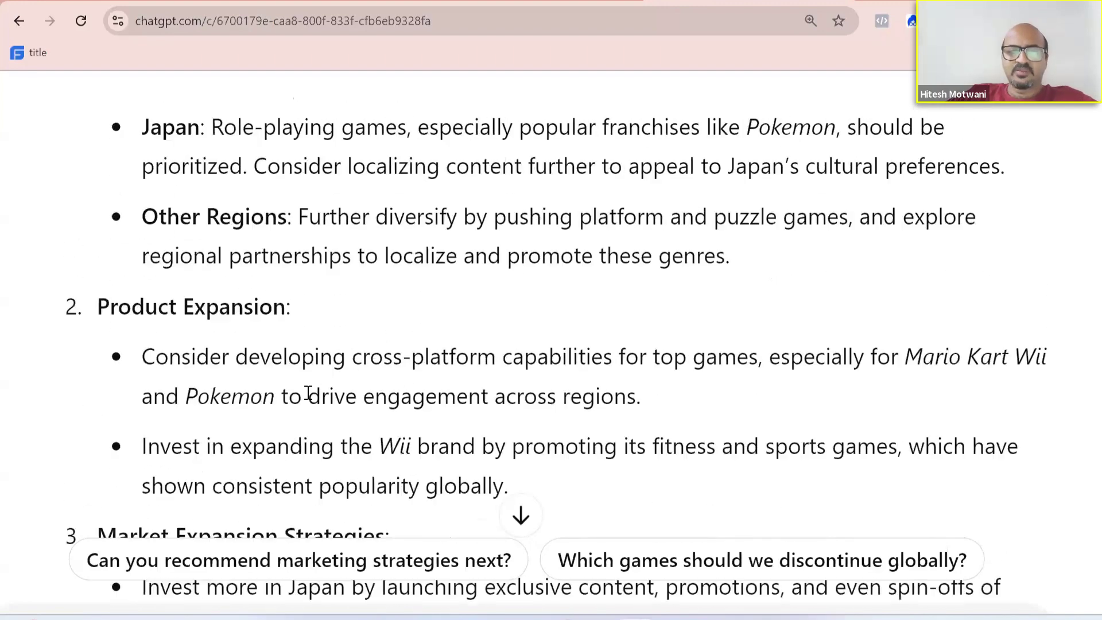
scroll(574, 395, "up", 1)
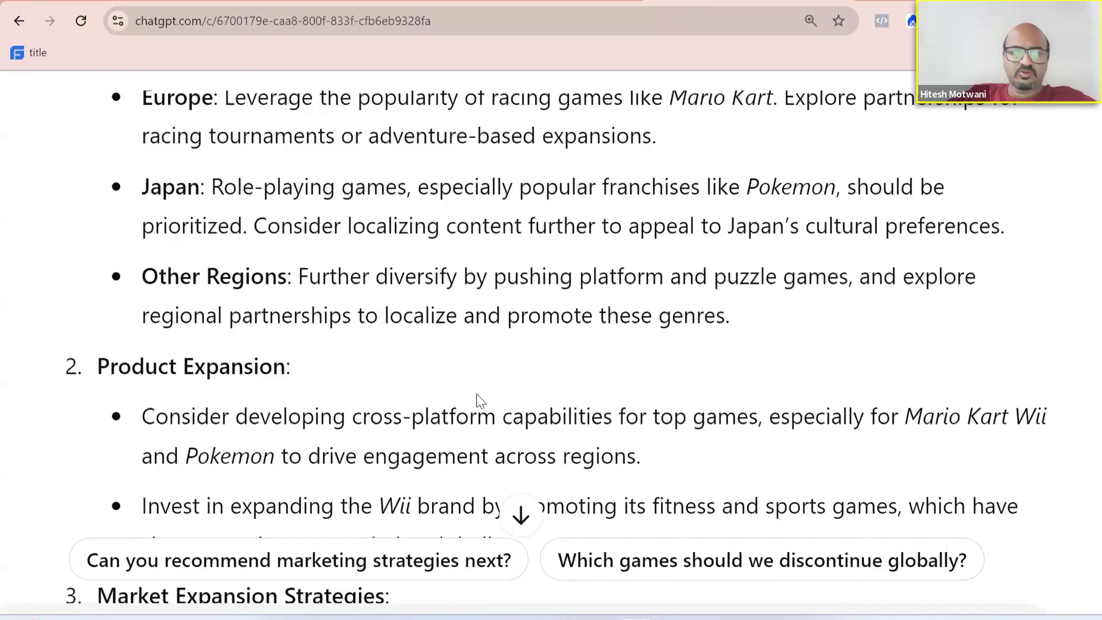
scroll(476, 396, "down", 2)
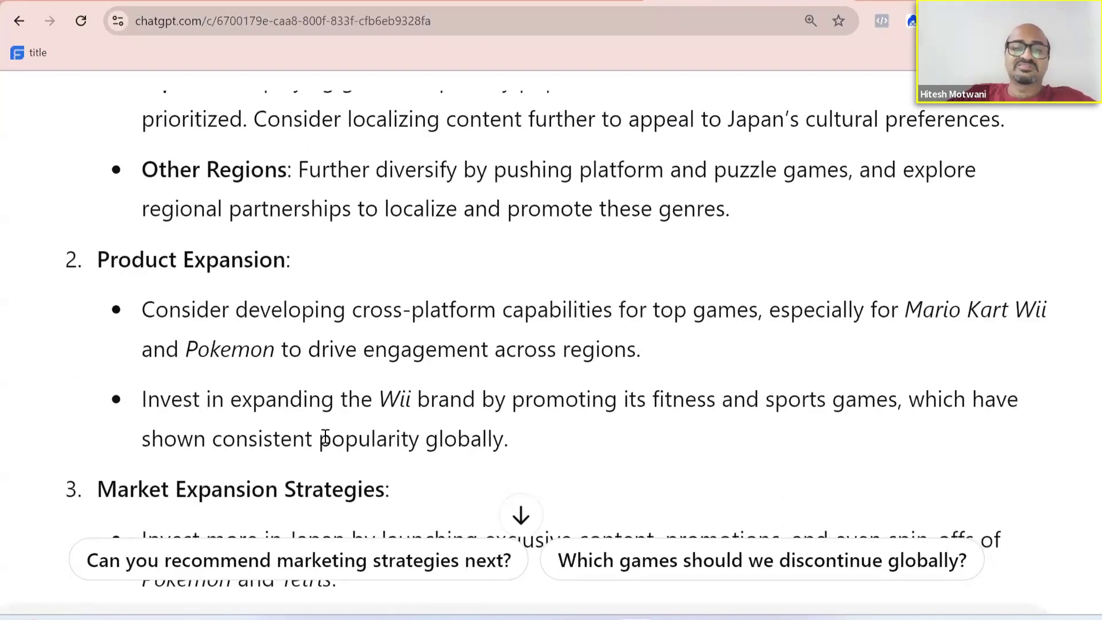
scroll(324, 438, "down", 6)
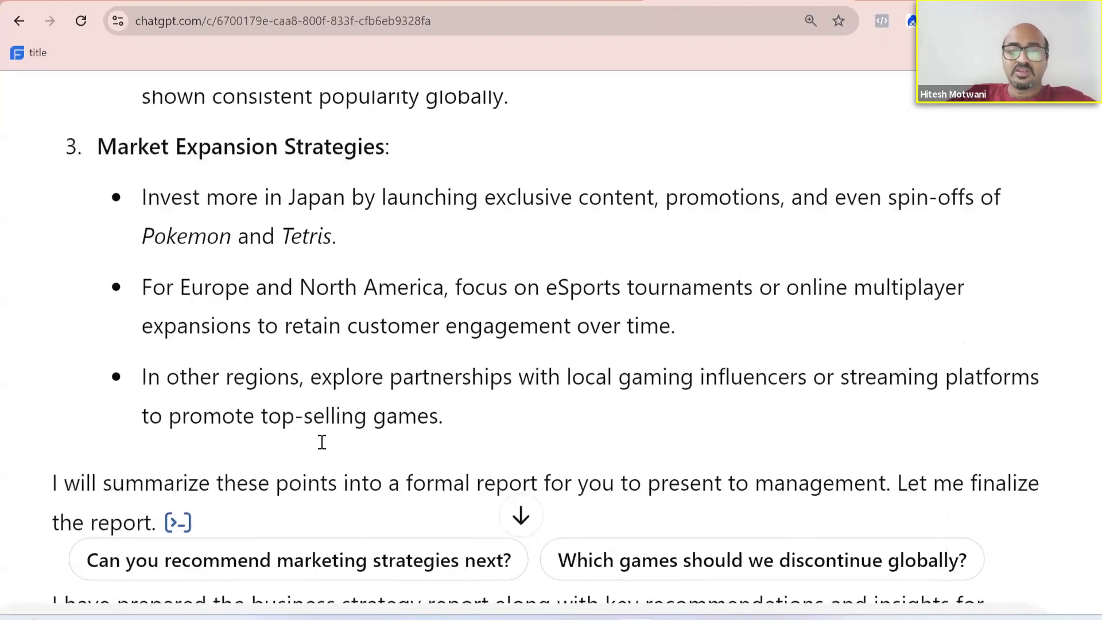
scroll(321, 442, "down", 4)
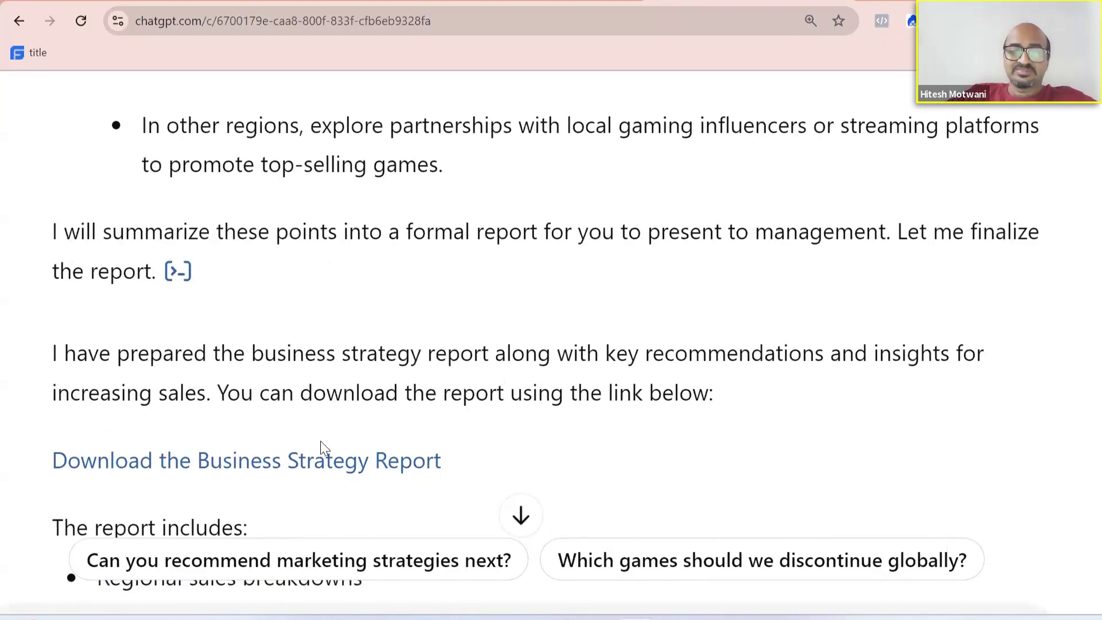
scroll(320, 442, "down", 2)
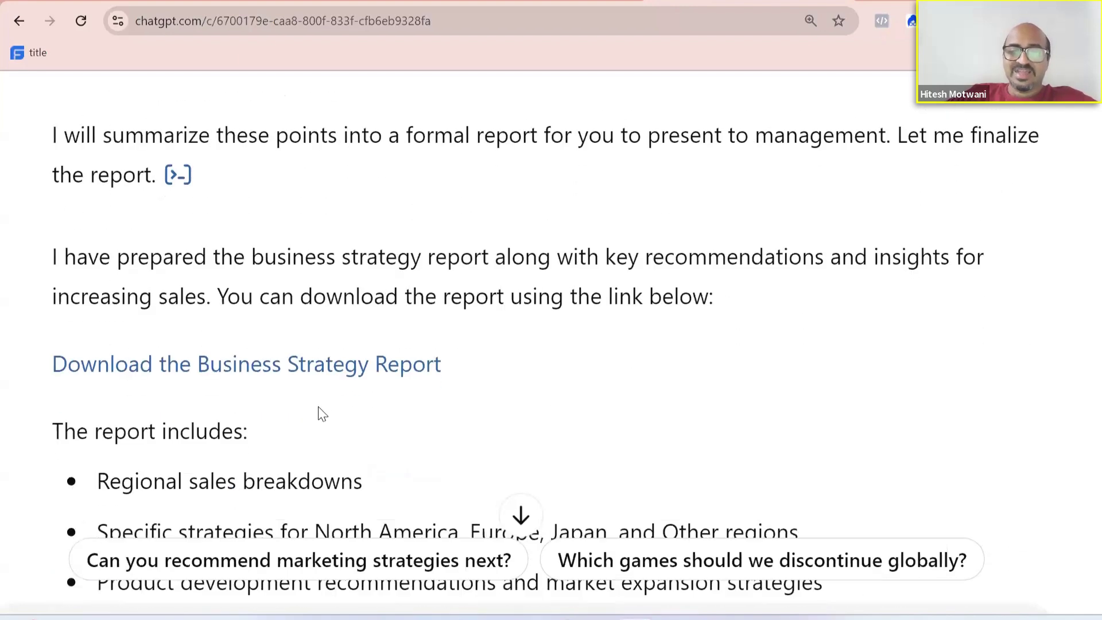
- Download the Business Strategy Report, read sales_strategy_report in Notepad, then return to the chat
left_click(319, 369)
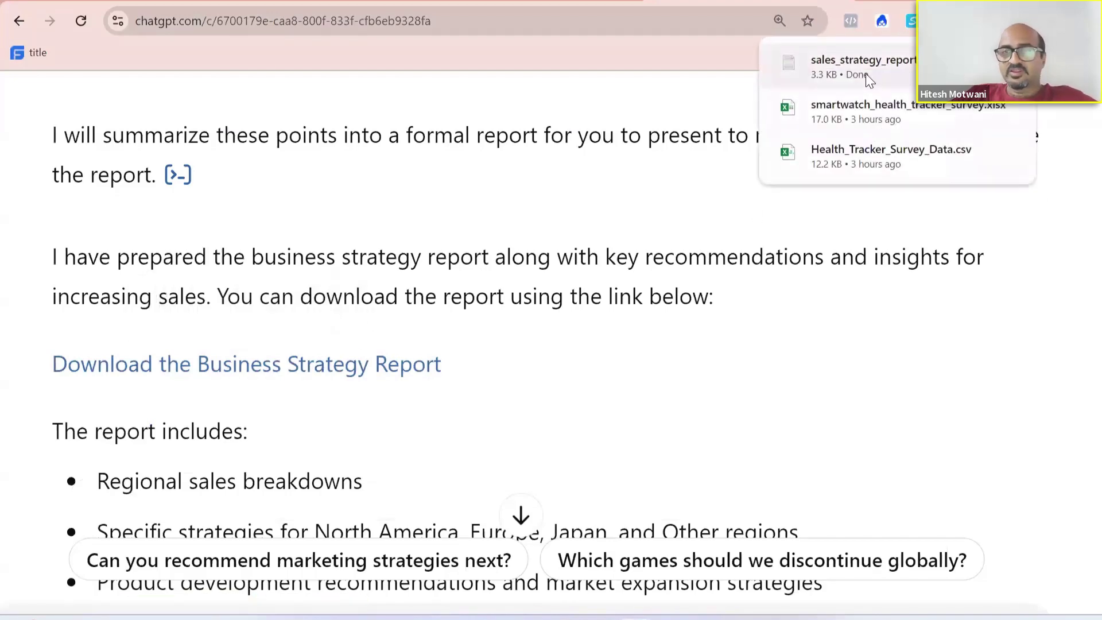
left_click(865, 74)
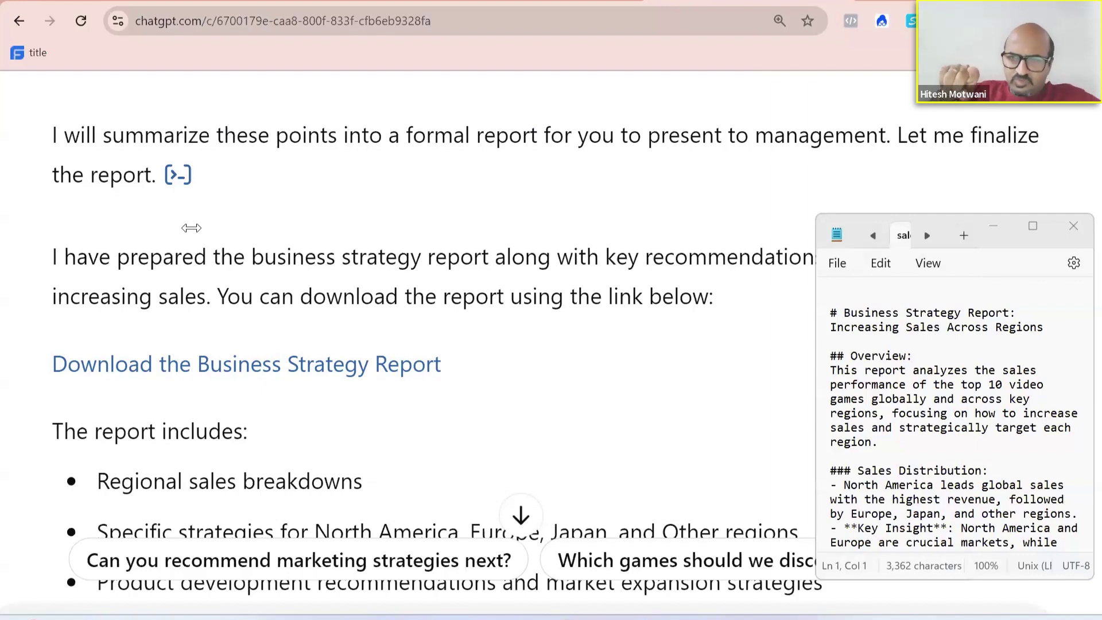
left_click(179, 177)
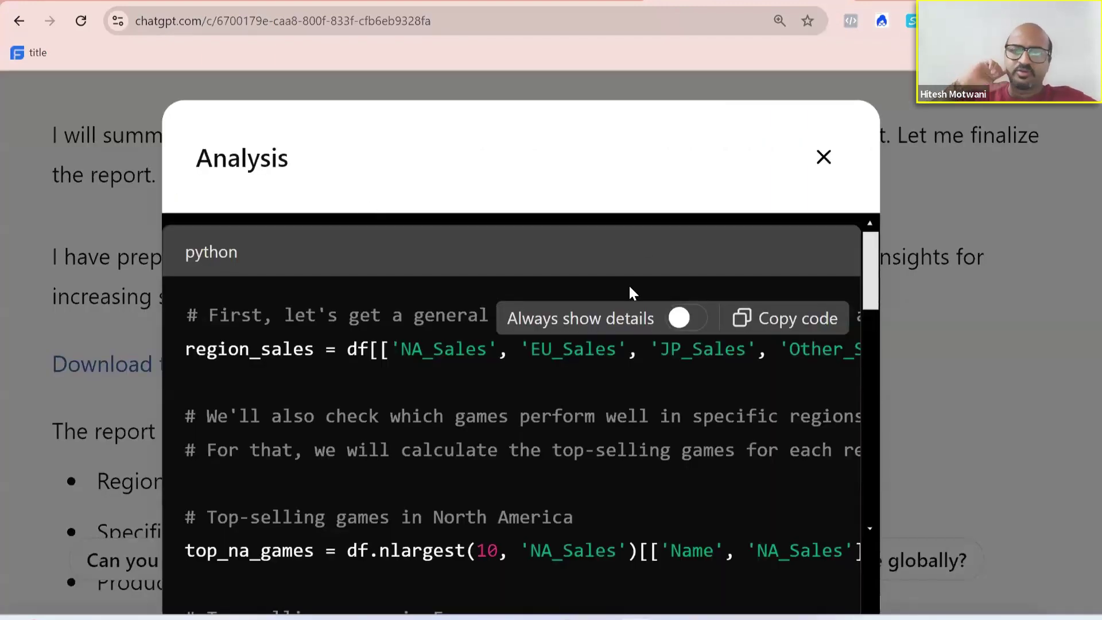
scroll(625, 334, "down", 1)
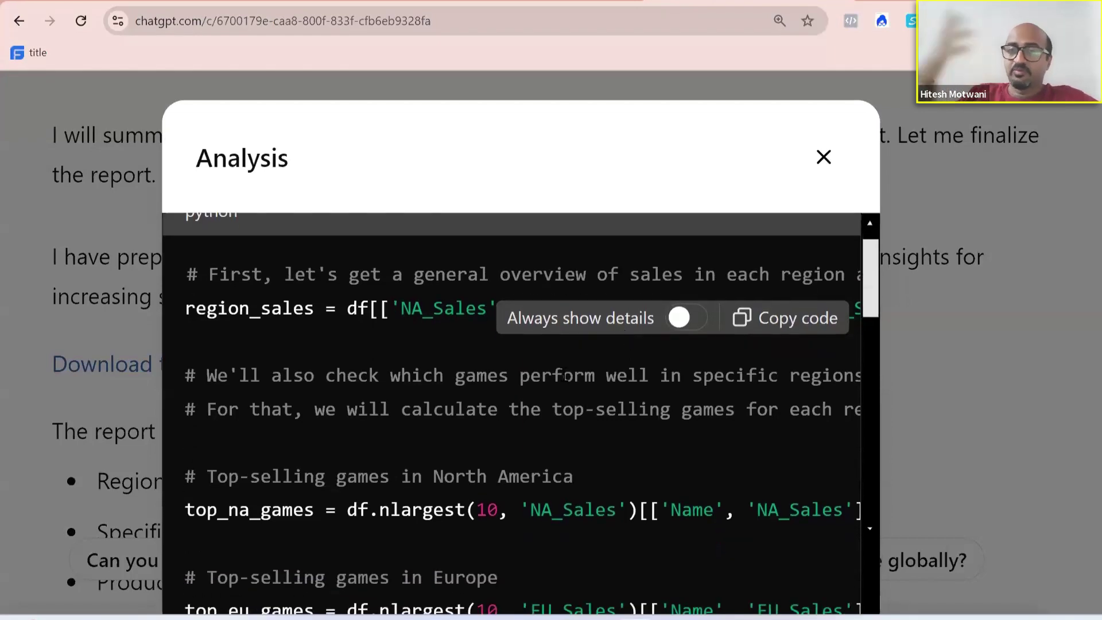
scroll(565, 376, "down", 1)
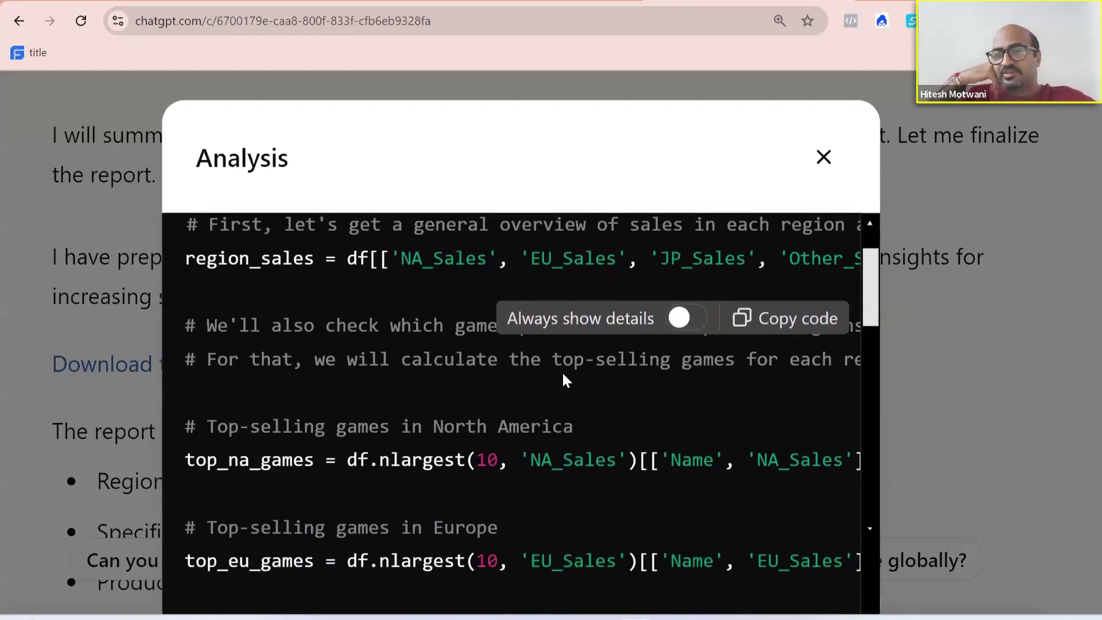
scroll(564, 376, "right", 1)
scroll(563, 374, "right", 1)
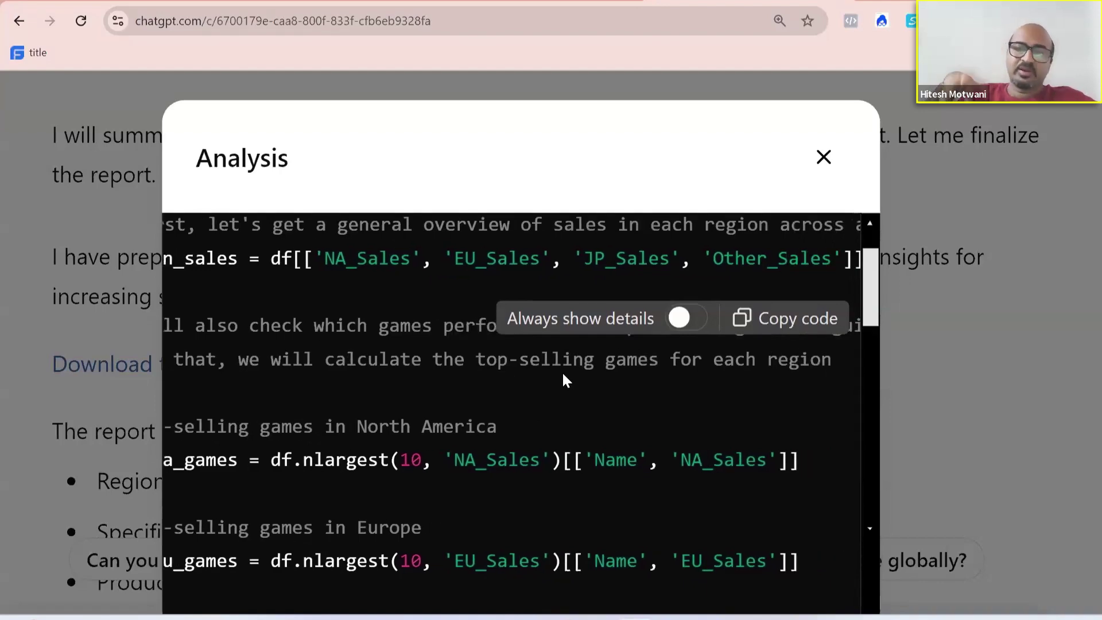
scroll(562, 374, "left", 2)
scroll(563, 374, "down", 1)
scroll(563, 371, "down", 15)
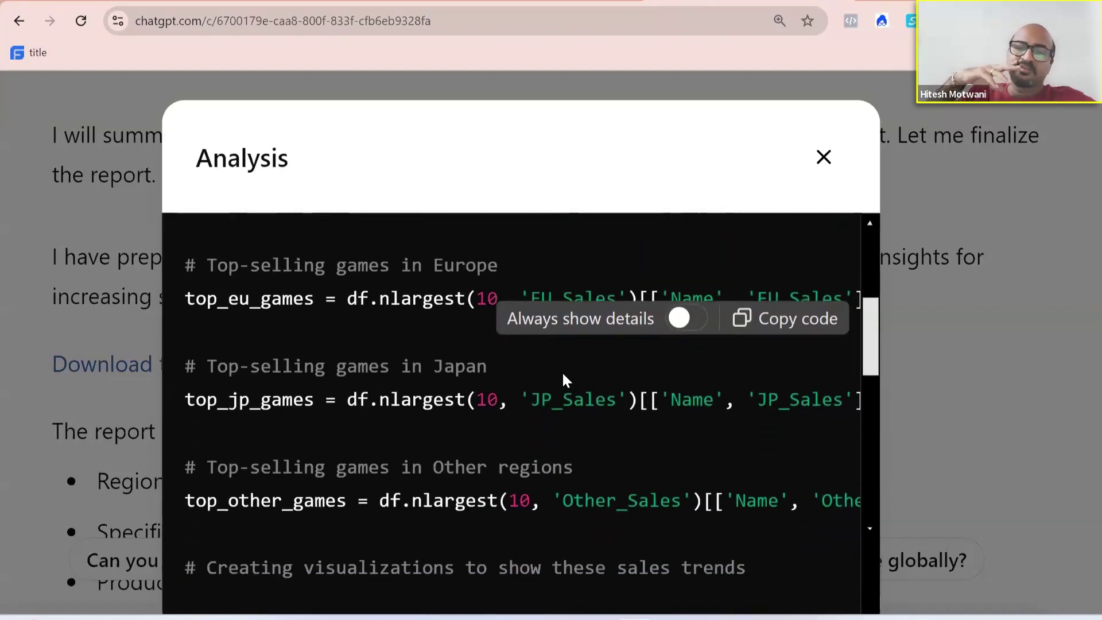
scroll(564, 374, "down", 10)
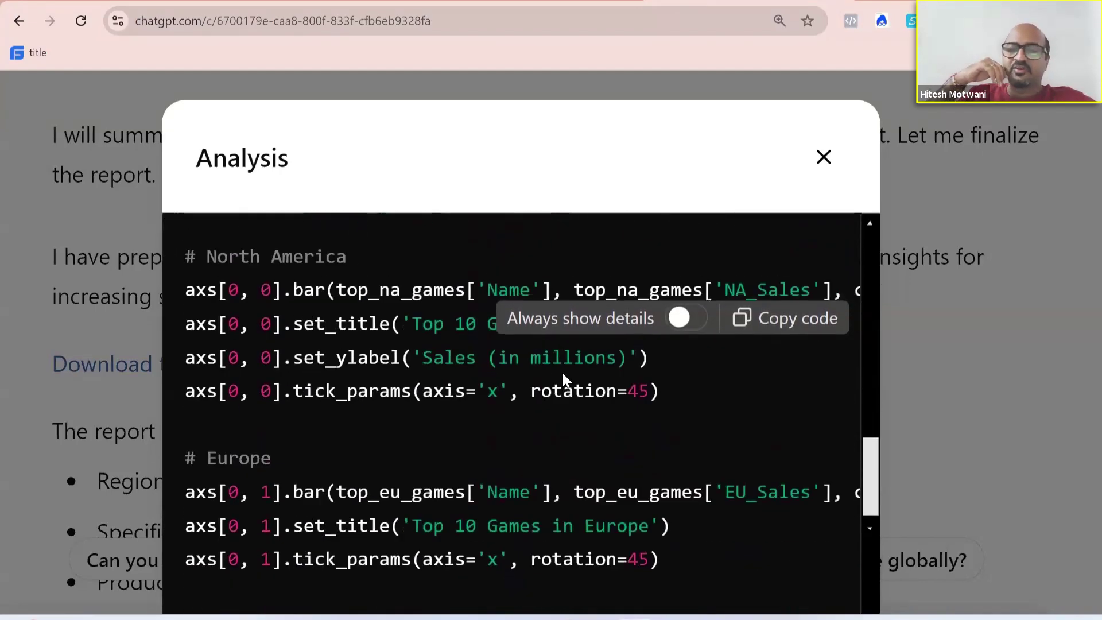
scroll(564, 374, "down", 5)
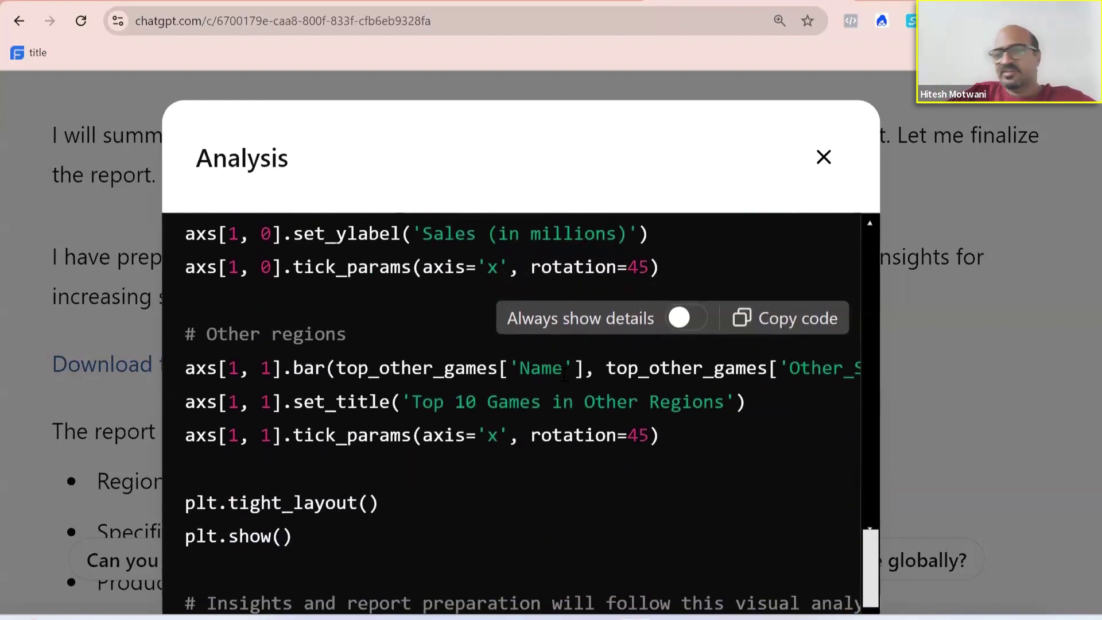
left_click(820, 152)
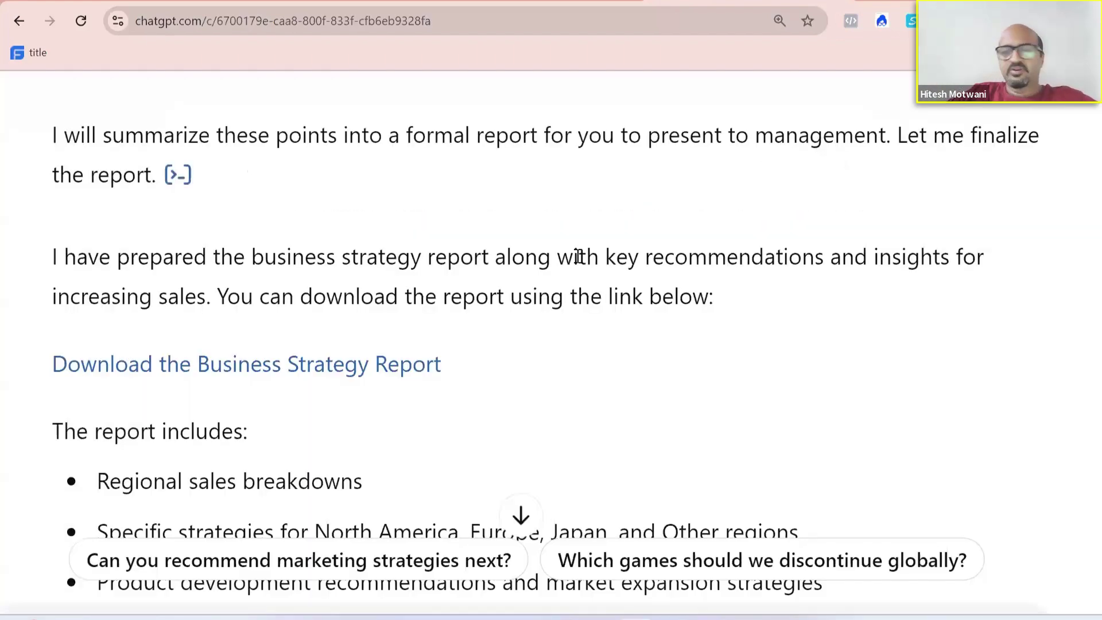
- Zoom out the conversation and switch to the Product management folder in Google Drive
scroll(578, 258, "down", 4)
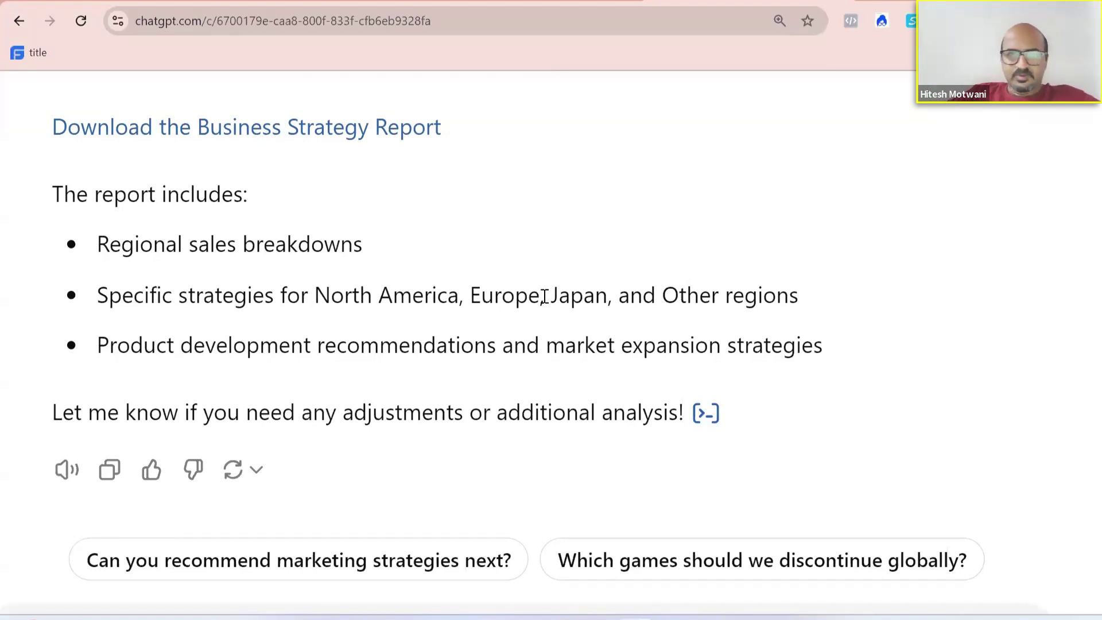
type("\\")
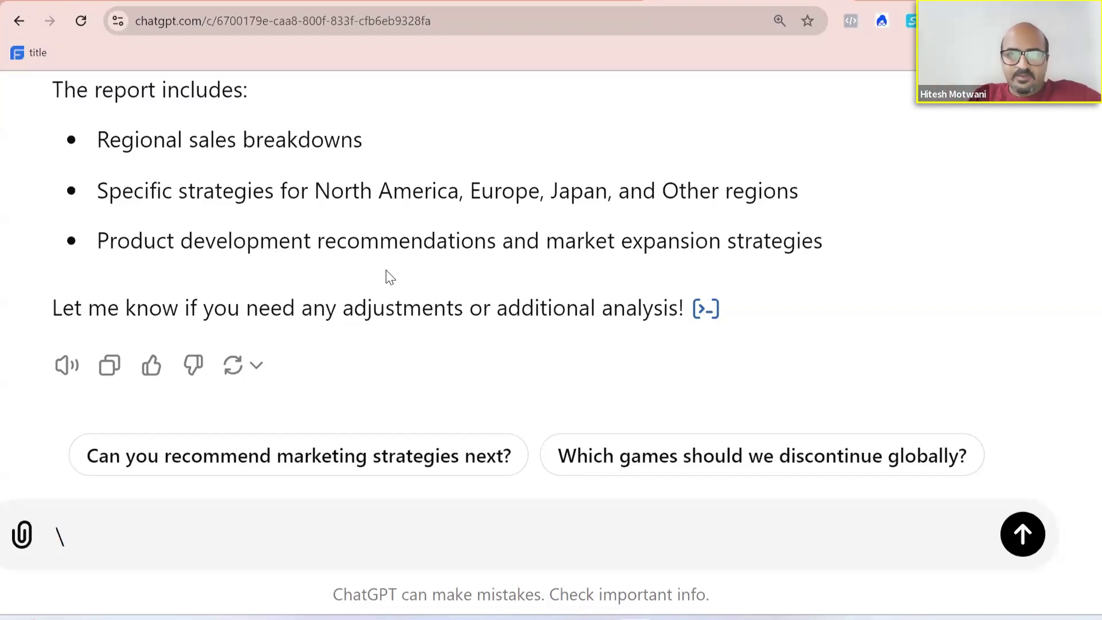
key("ctrl+minus")
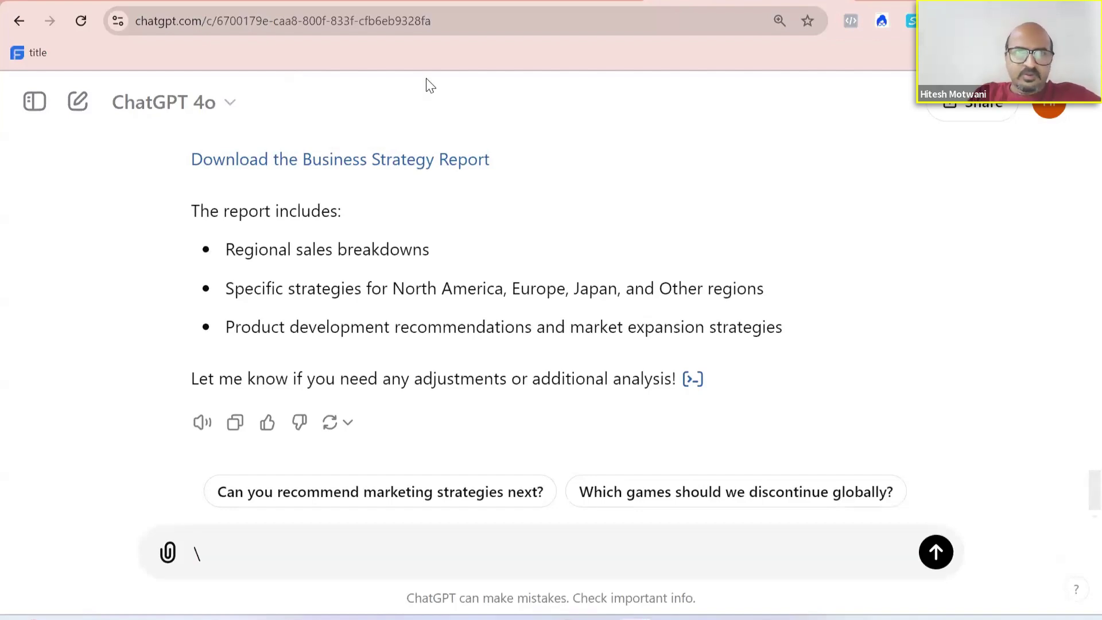
left_click(355, 8)
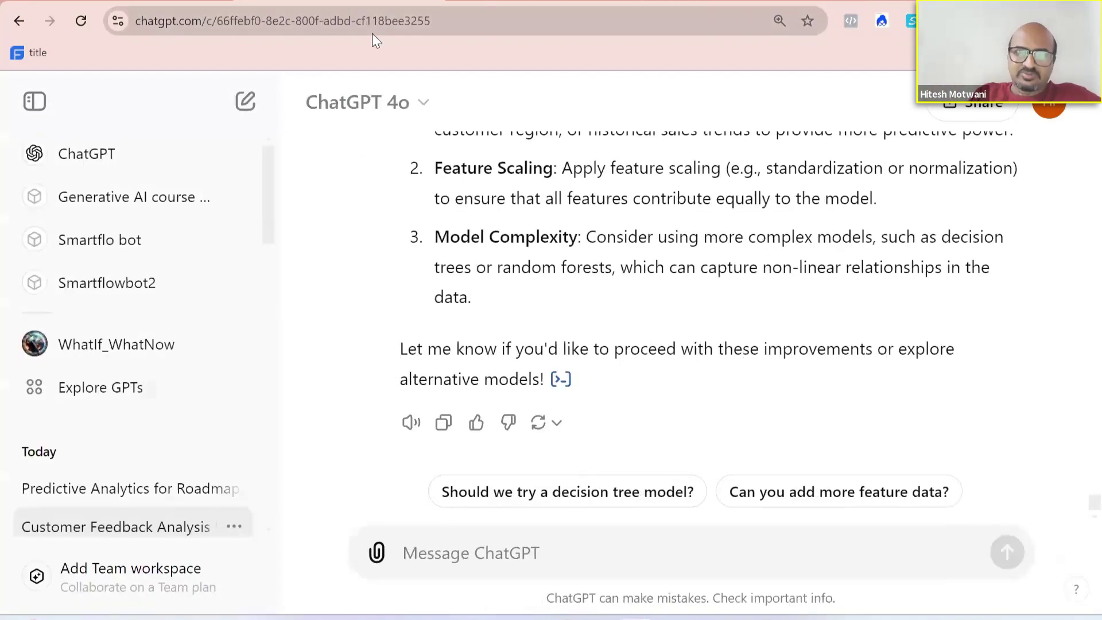
left_click(565, 2)
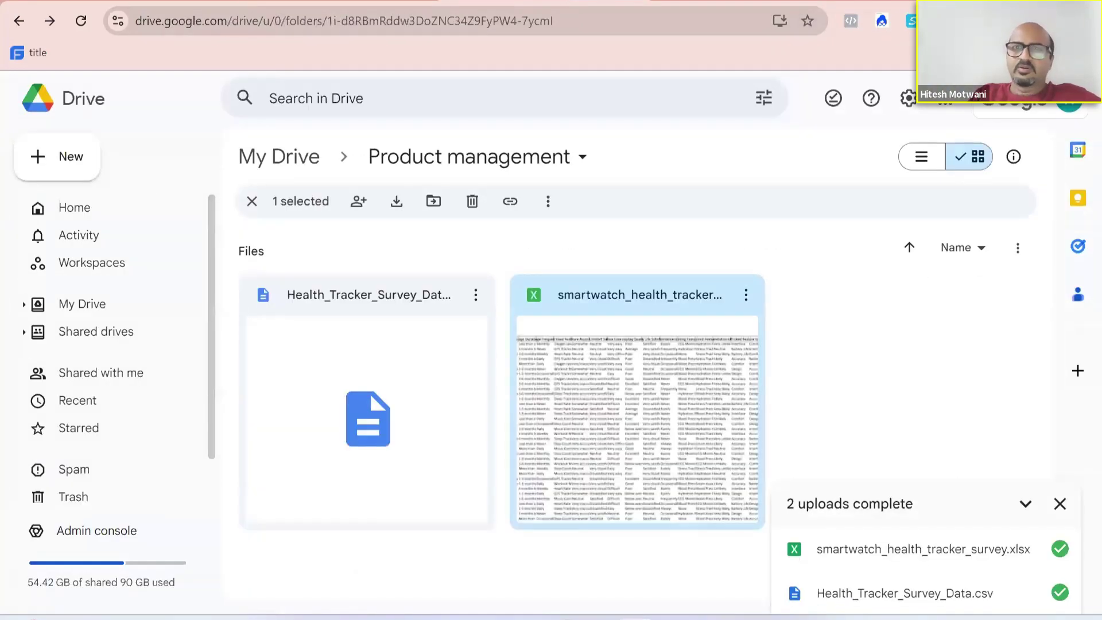
- Switch from Drive back to the ChatGPT tab with the Business Strategy Report
left_click(493, 2)
left_click(426, 1)
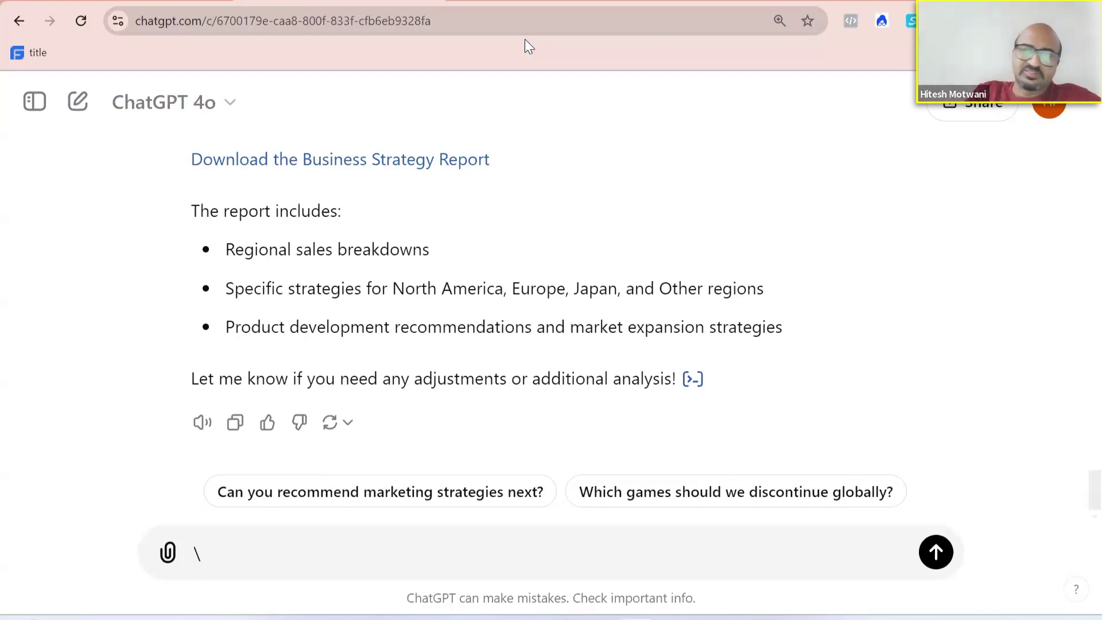
- Switch to the slideshow showing the 'Use Gen AI for Real time analytics' slide
key("alt+Tab")
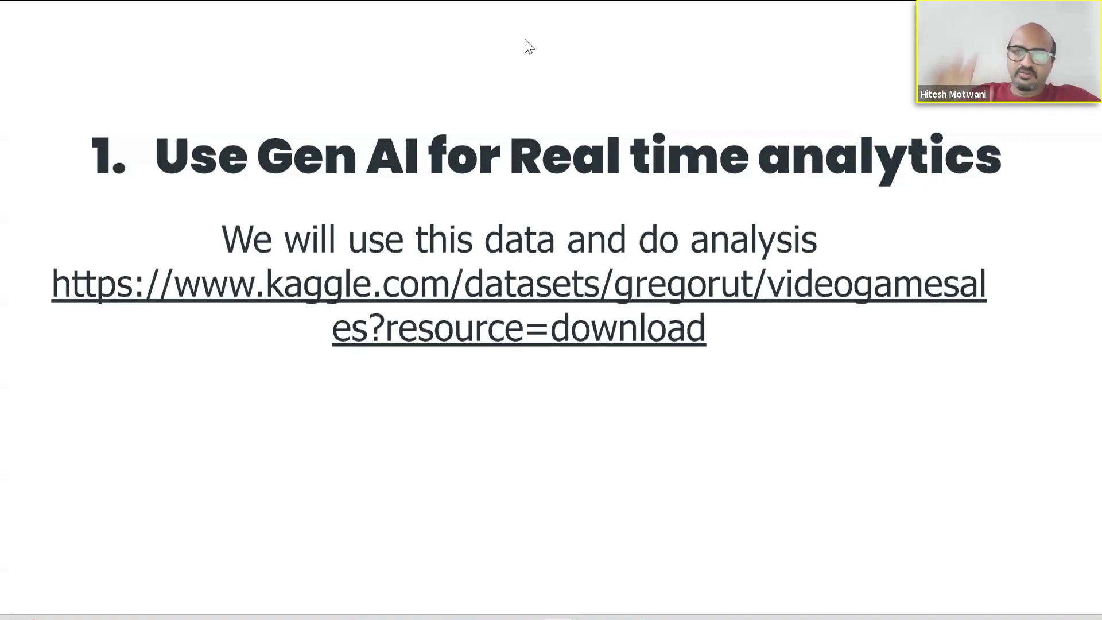
- Advance to '2. Validate product idea', exit the slideshow and select its body text box
key("Right")
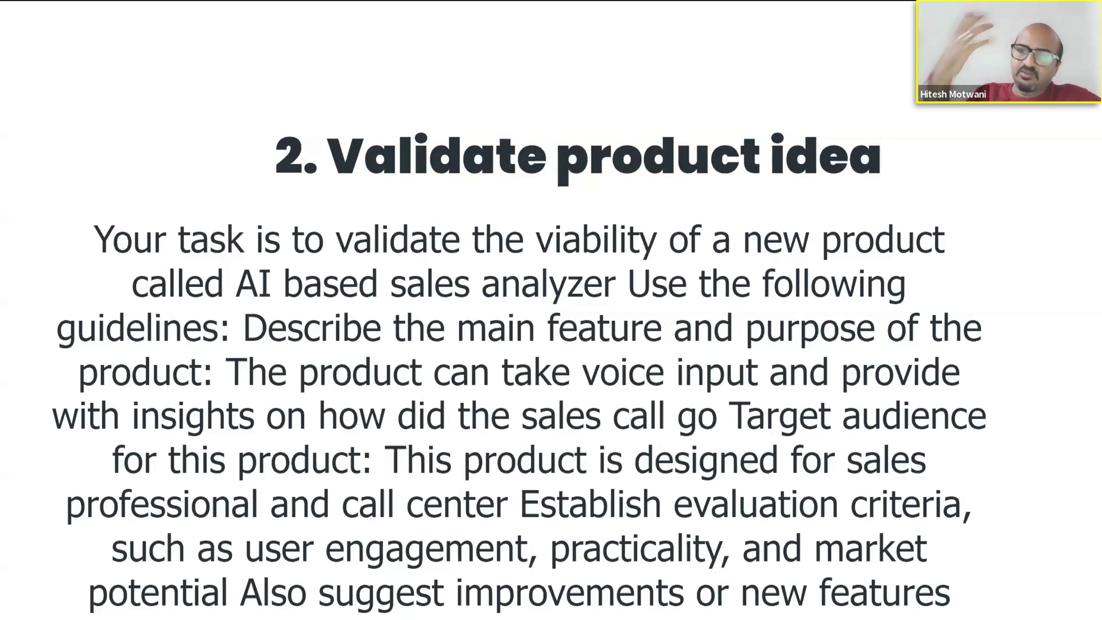
key("Escape")
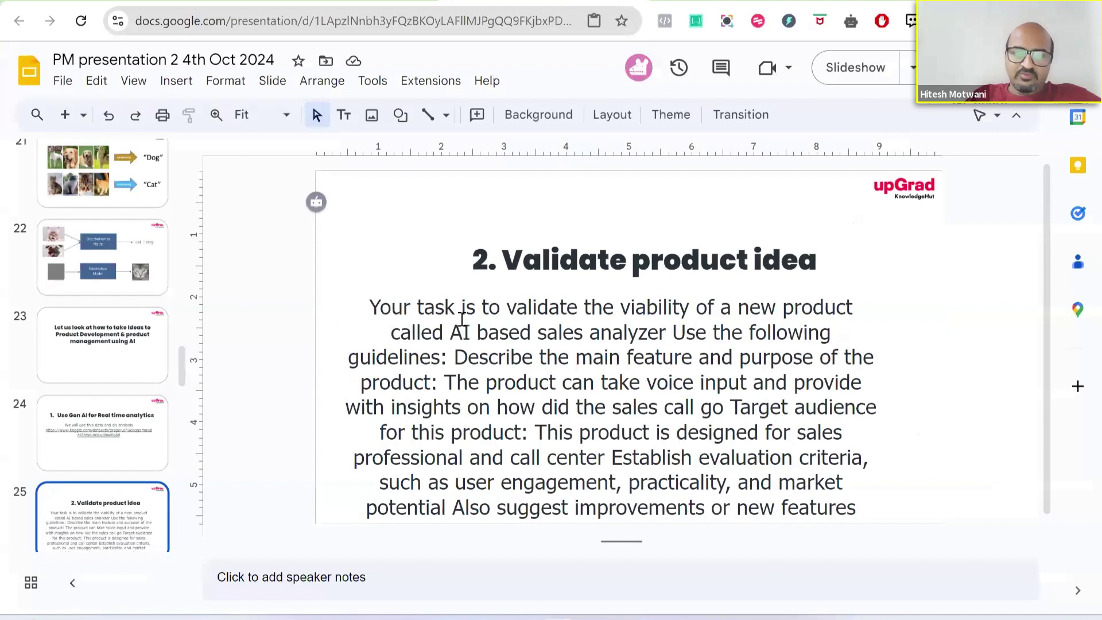
left_click(462, 319)
- Paste the slide's AI-based sales analyzer prompt into a new ChatGPT chat
key("ctrl+a")
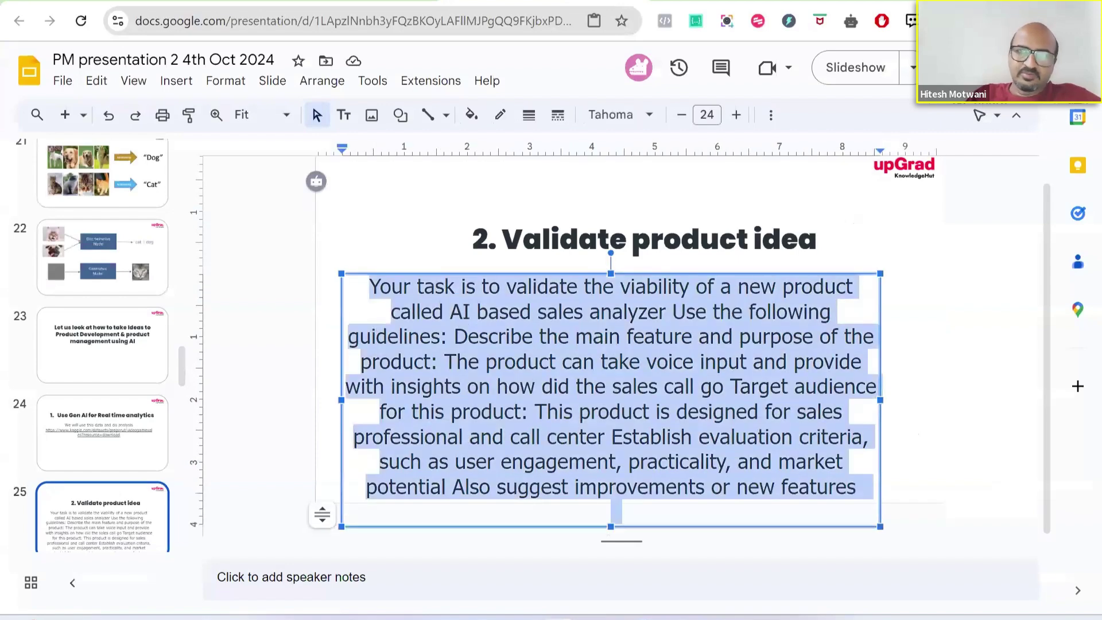
key("ctrl+t")
type("chat")
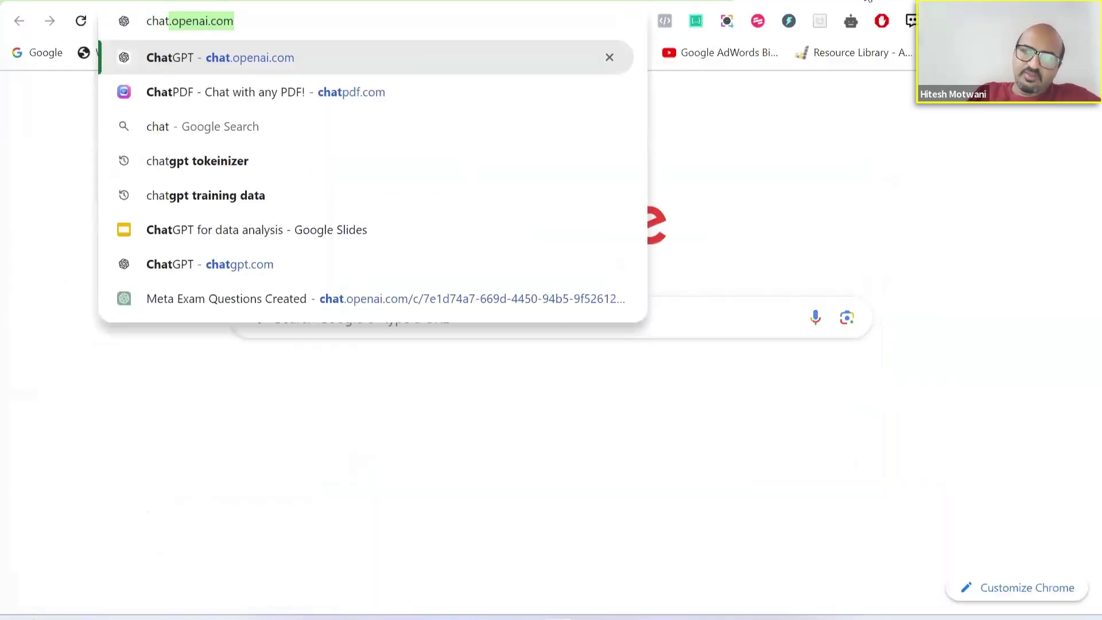
key("Return")
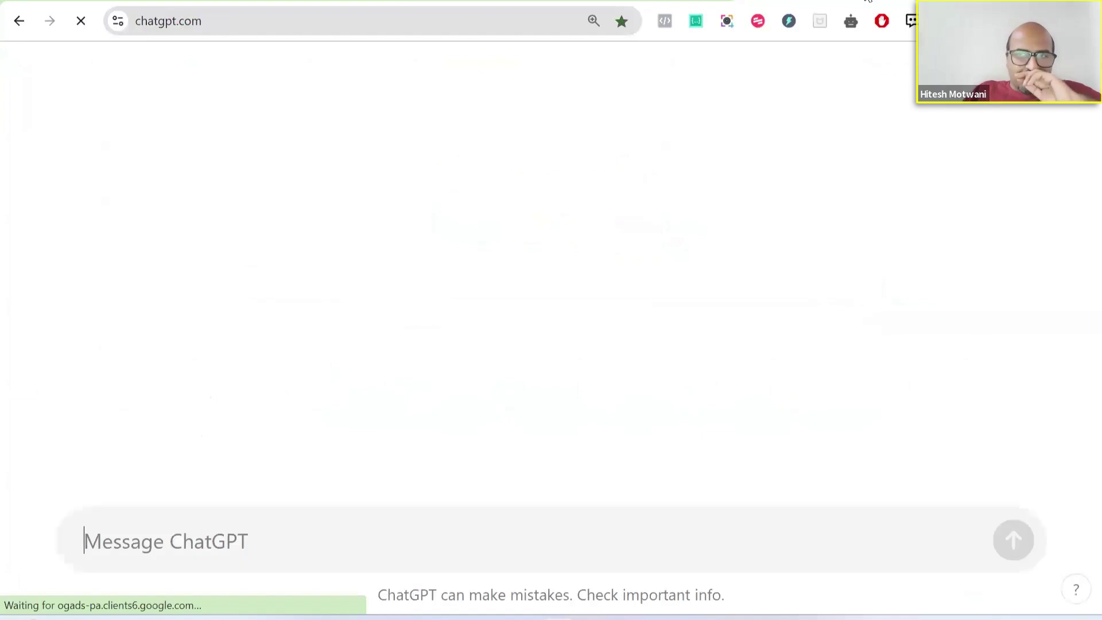
left_click(546, 526)
key("ctrl+v")
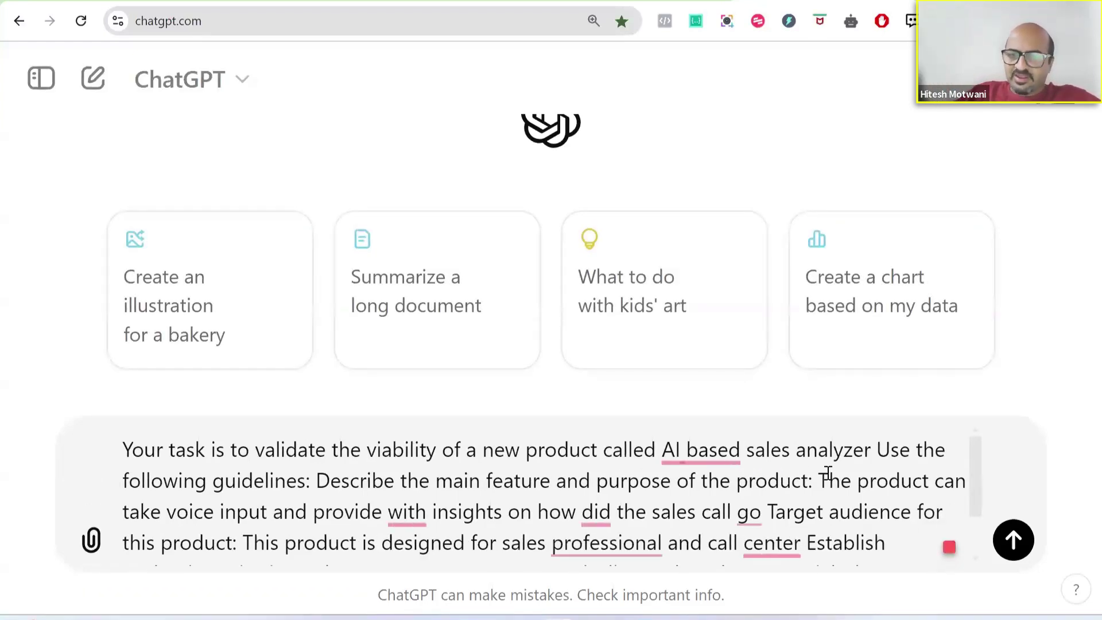
- Add full stops after 'analyzer', 'go' and 'center', then send the prompt
left_click(872, 451)
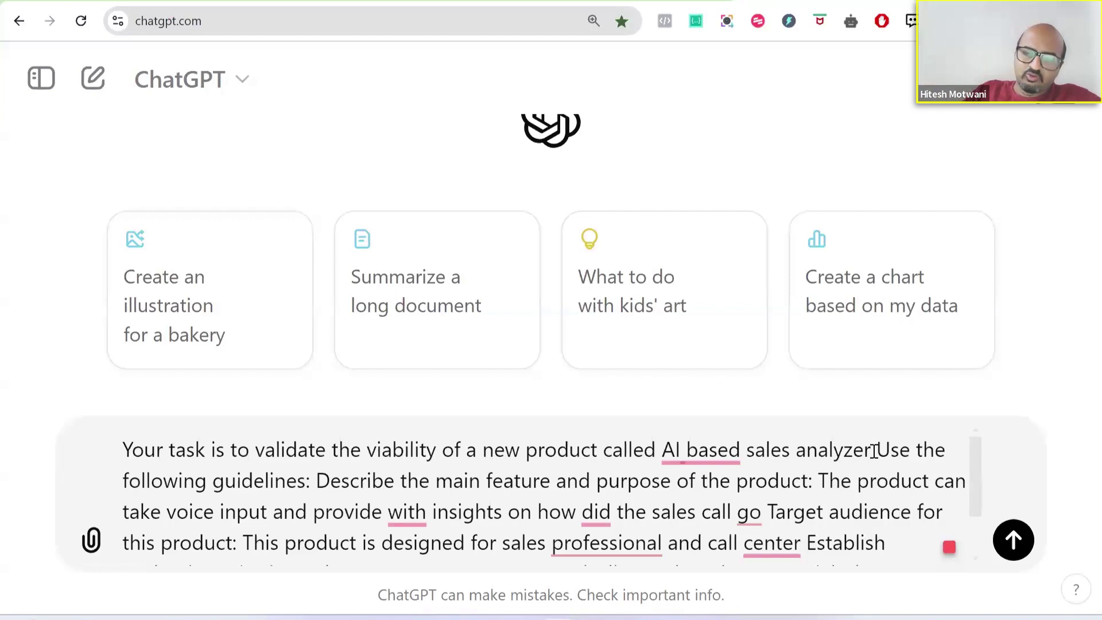
type(".")
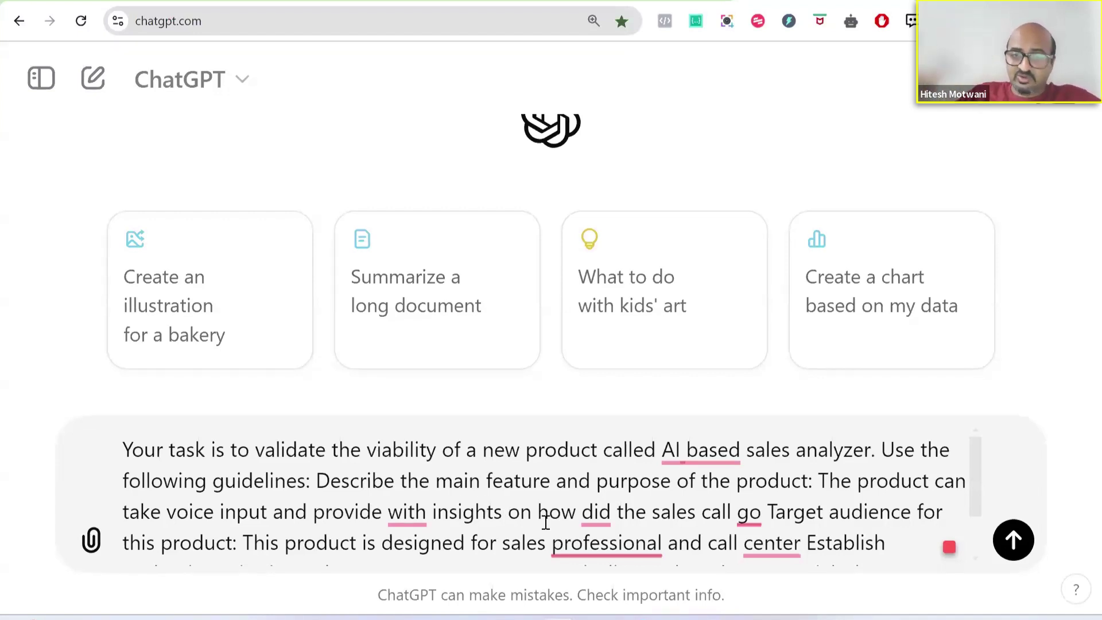
left_click(761, 513)
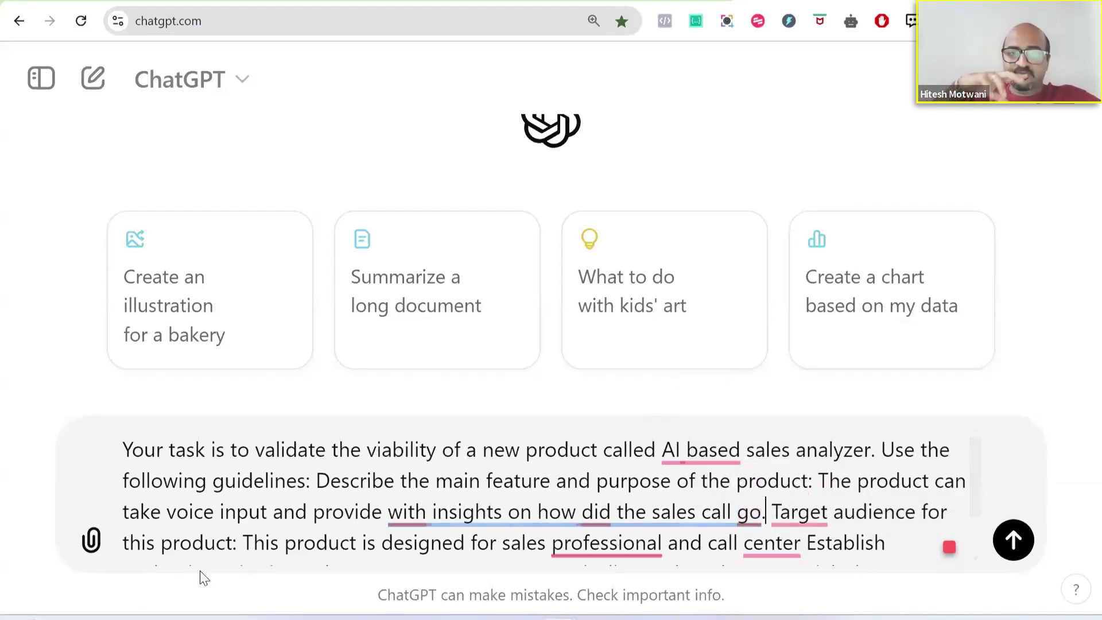
scroll(297, 539, "down", 1)
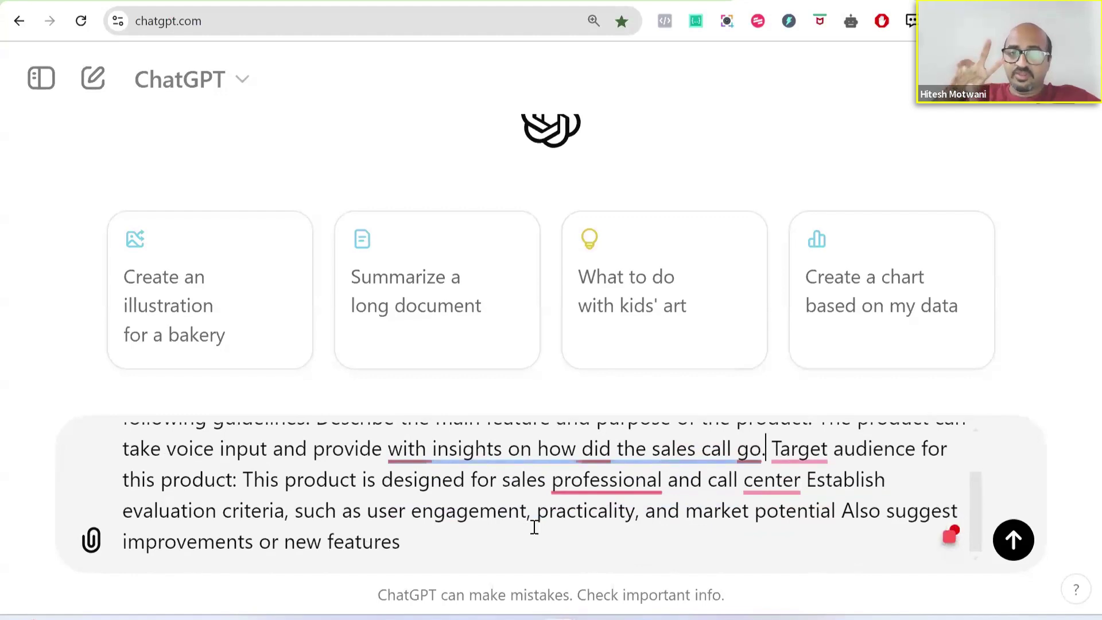
mouse_move(755, 491)
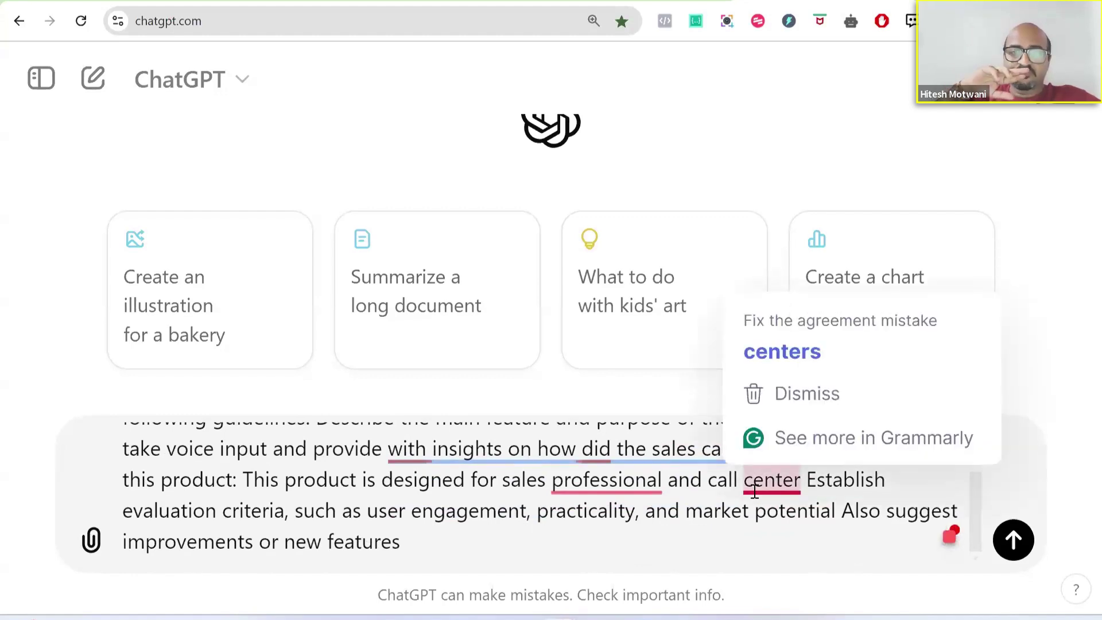
left_click(799, 491)
type(".")
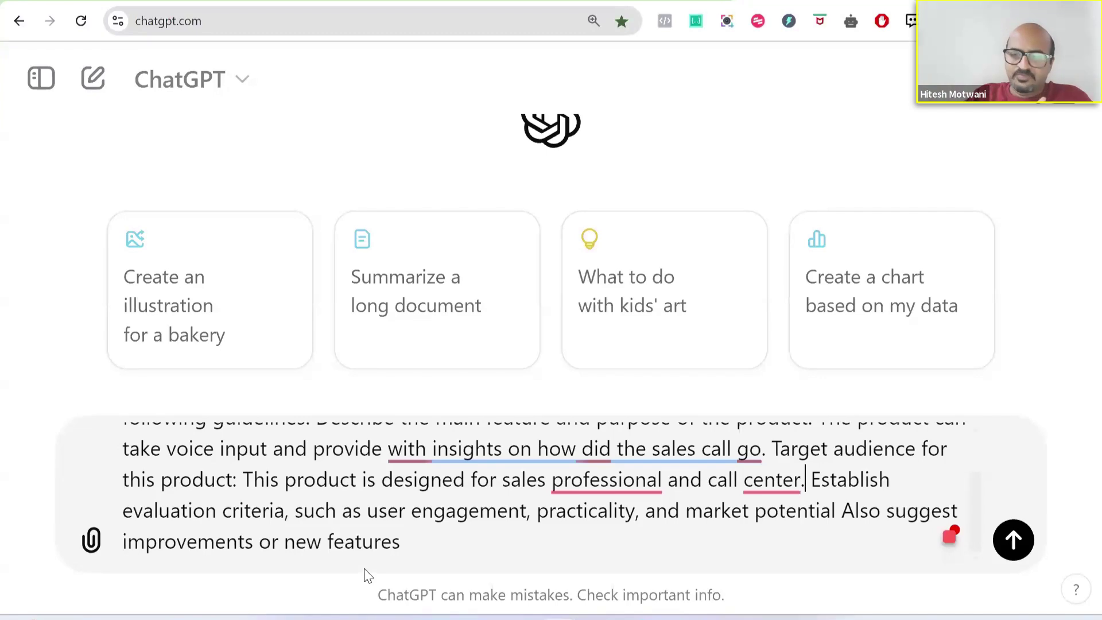
key("Return")
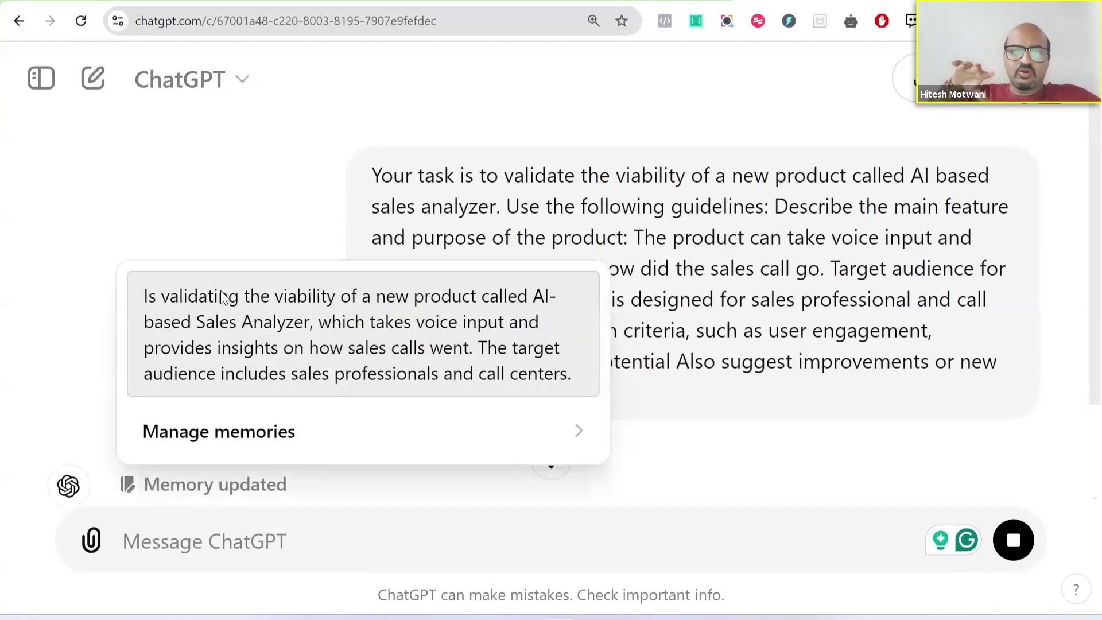
- Read ChatGPT's full evaluation down to the six suggested improvements, then return to the slides
scroll(351, 248, "down", 1)
scroll(351, 248, "down", 2)
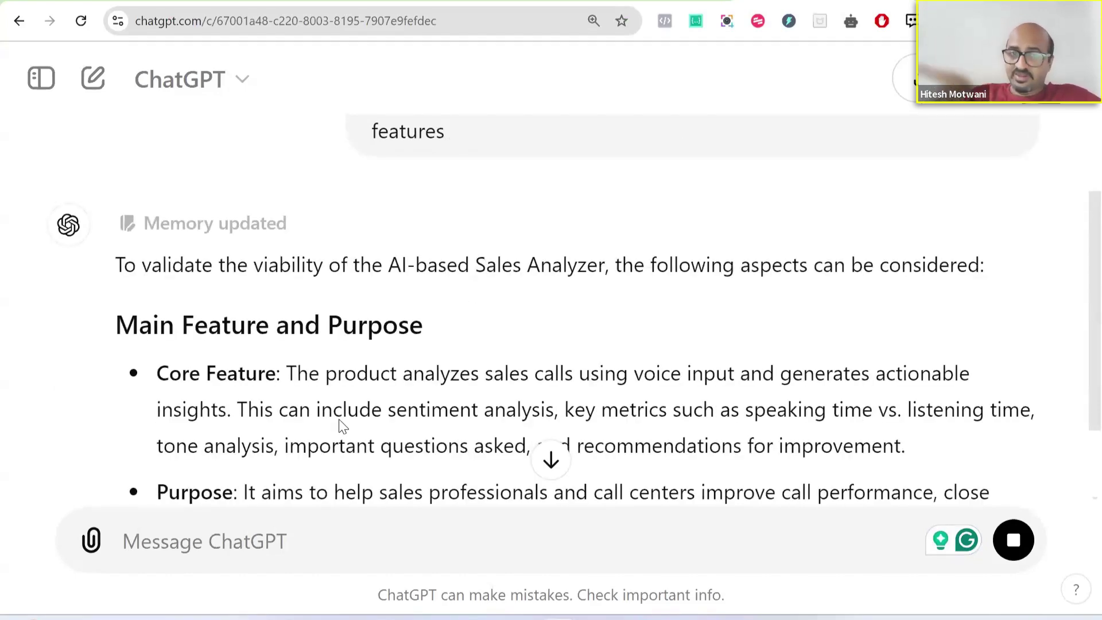
scroll(563, 390, "down", 2)
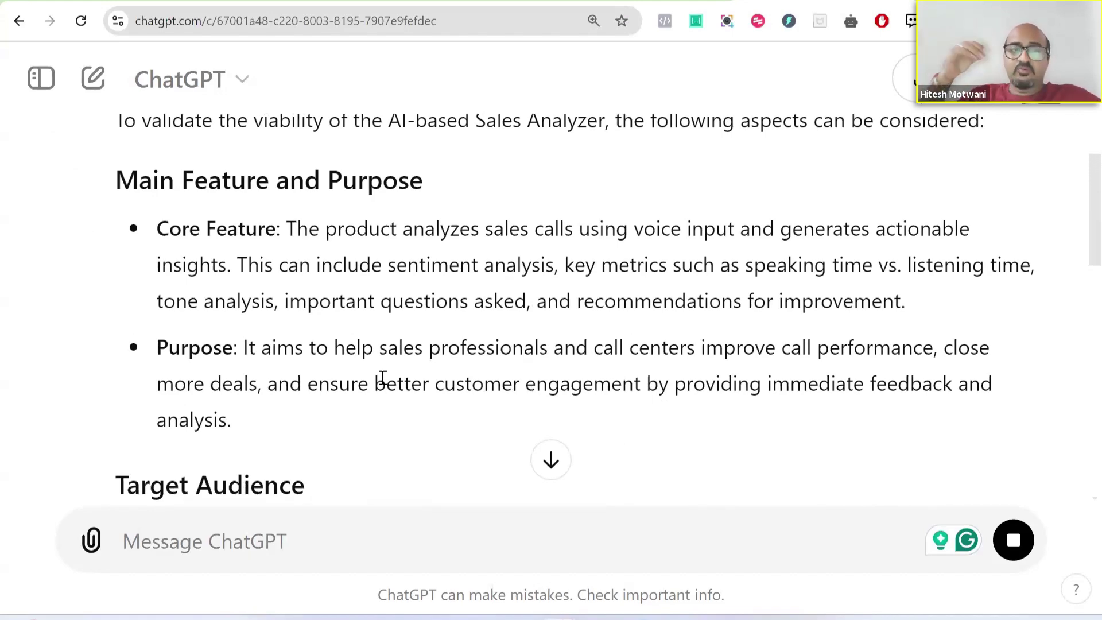
scroll(382, 379, "down", 5)
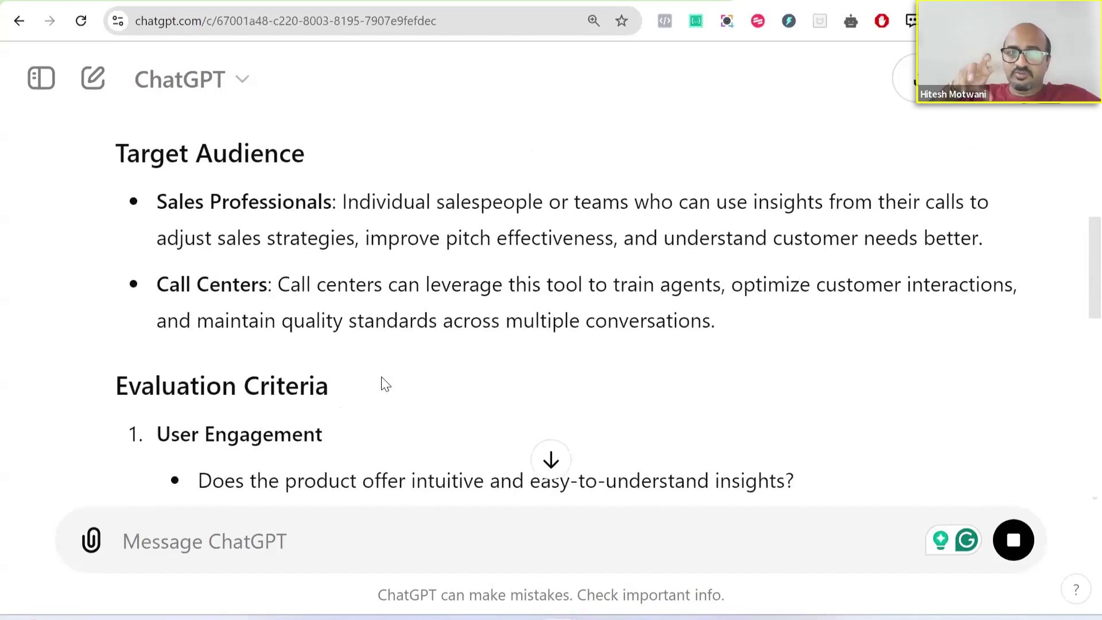
scroll(381, 376, "down", 3)
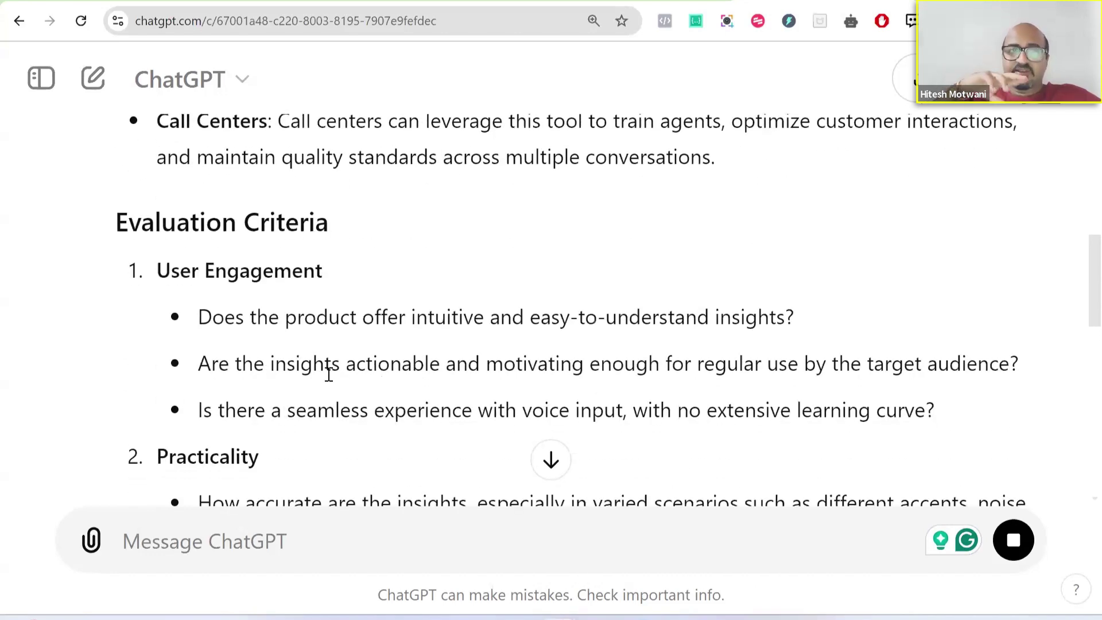
scroll(329, 374, "down", 5)
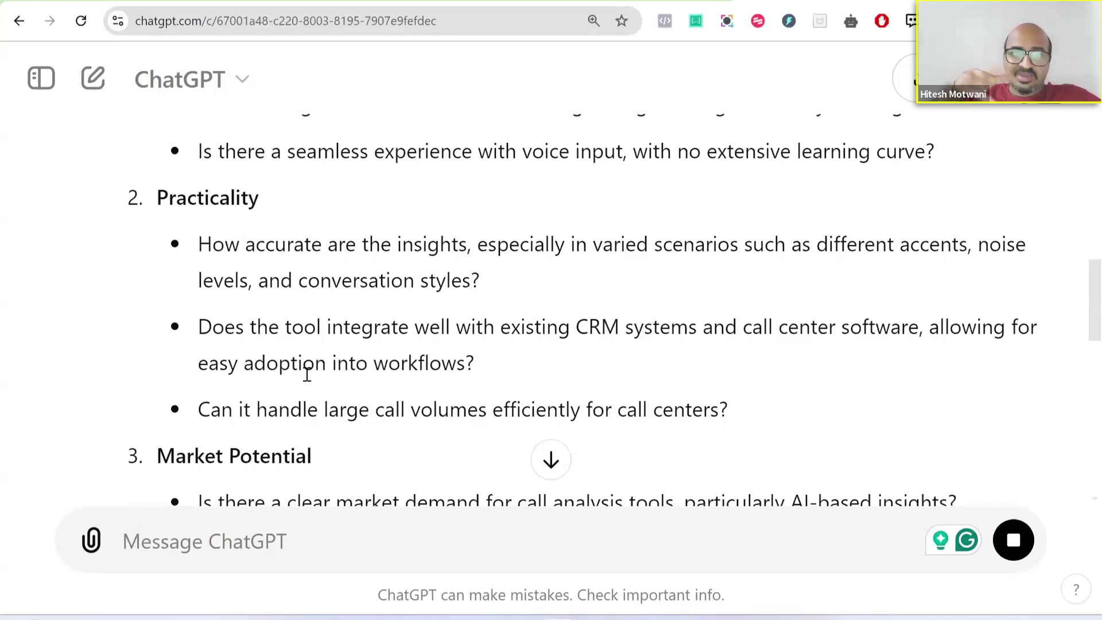
scroll(307, 374, "down", 2)
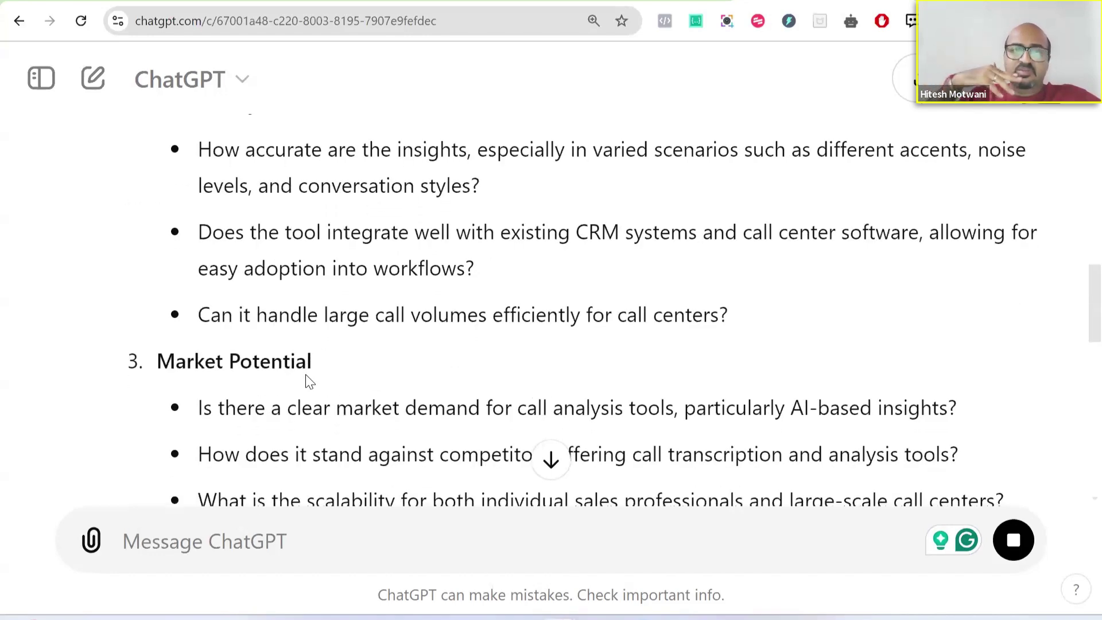
scroll(307, 378, "down", 1)
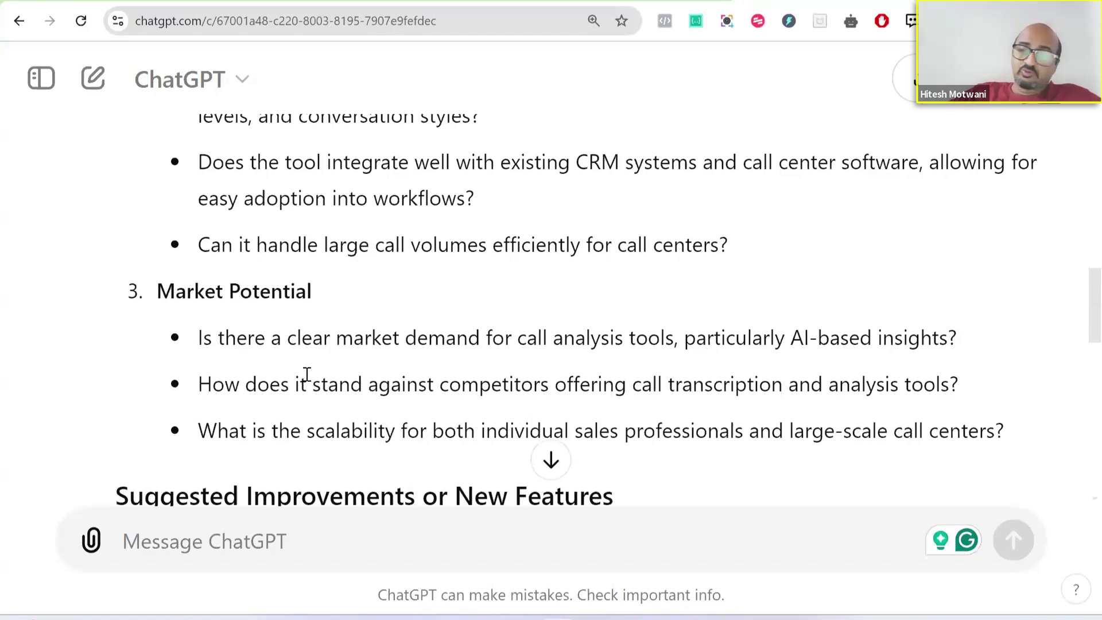
scroll(307, 374, "down", 4)
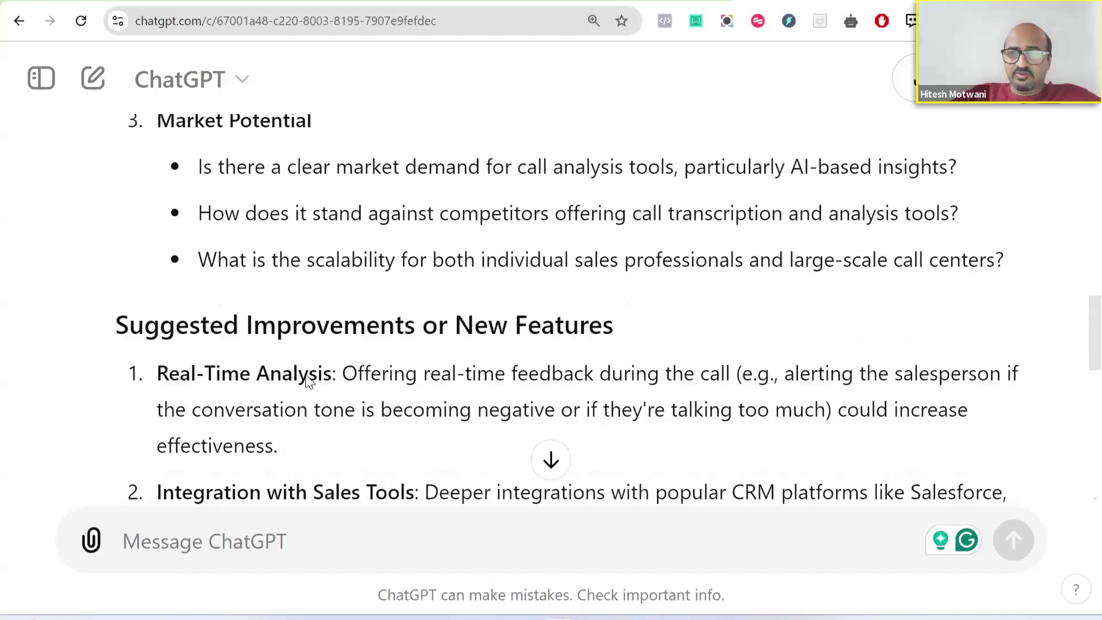
scroll(305, 380, "down", 1)
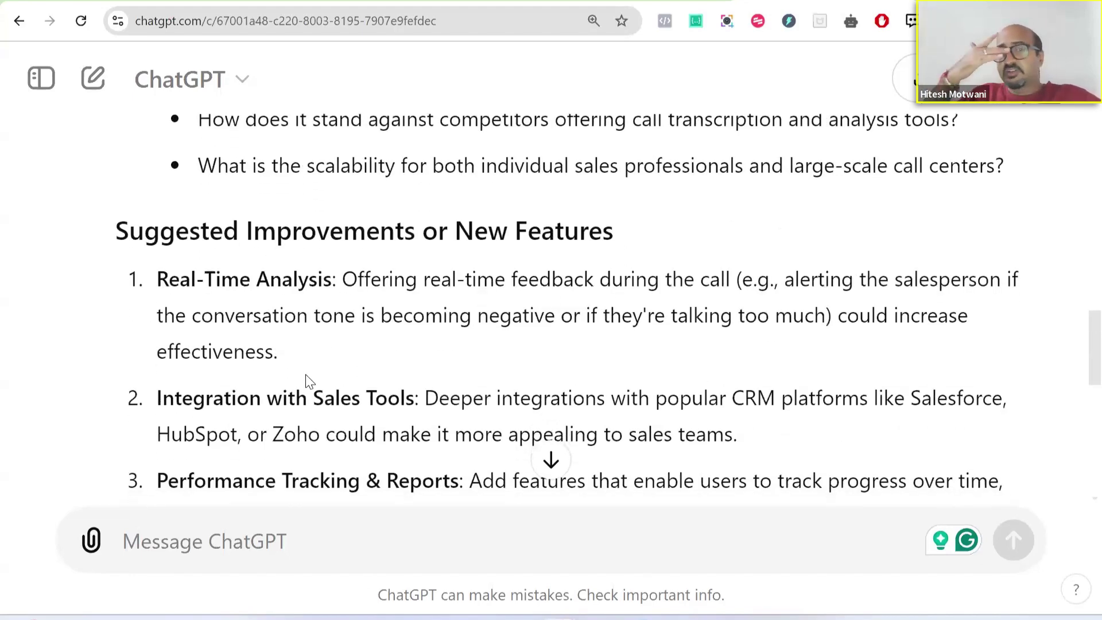
scroll(213, 351, "down", 2)
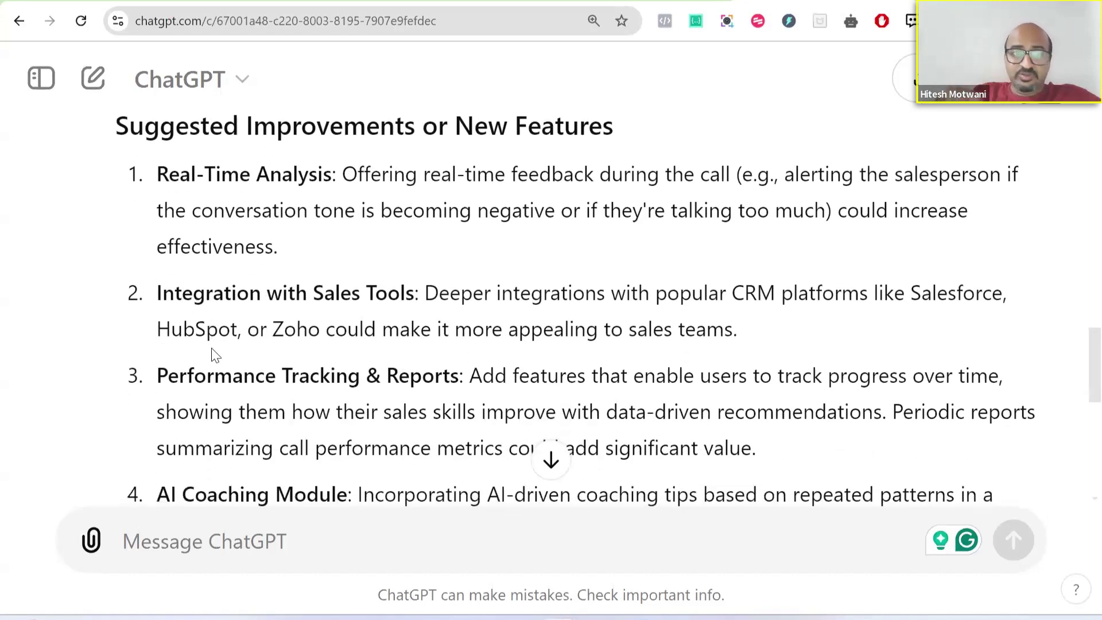
scroll(211, 347, "down", 1)
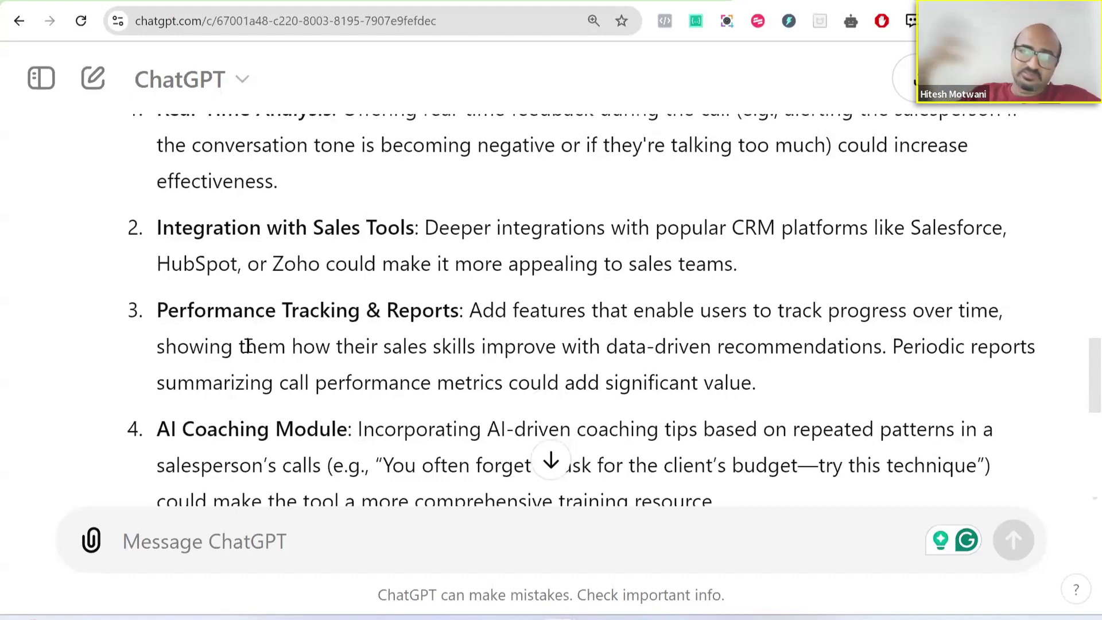
scroll(248, 346, "down", 1)
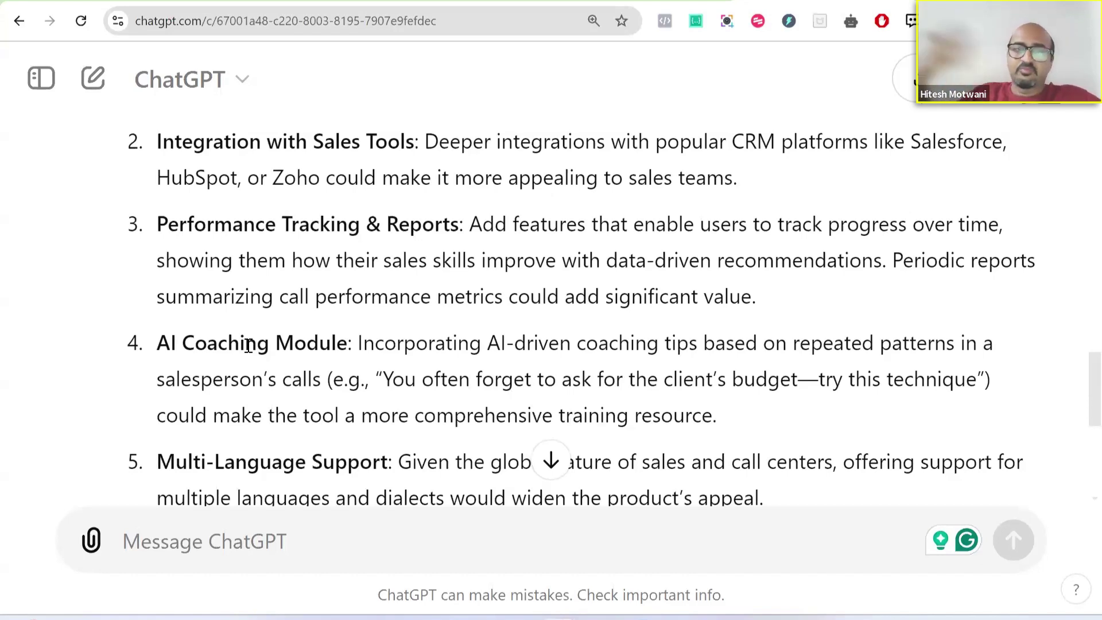
scroll(248, 346, "down", 2)
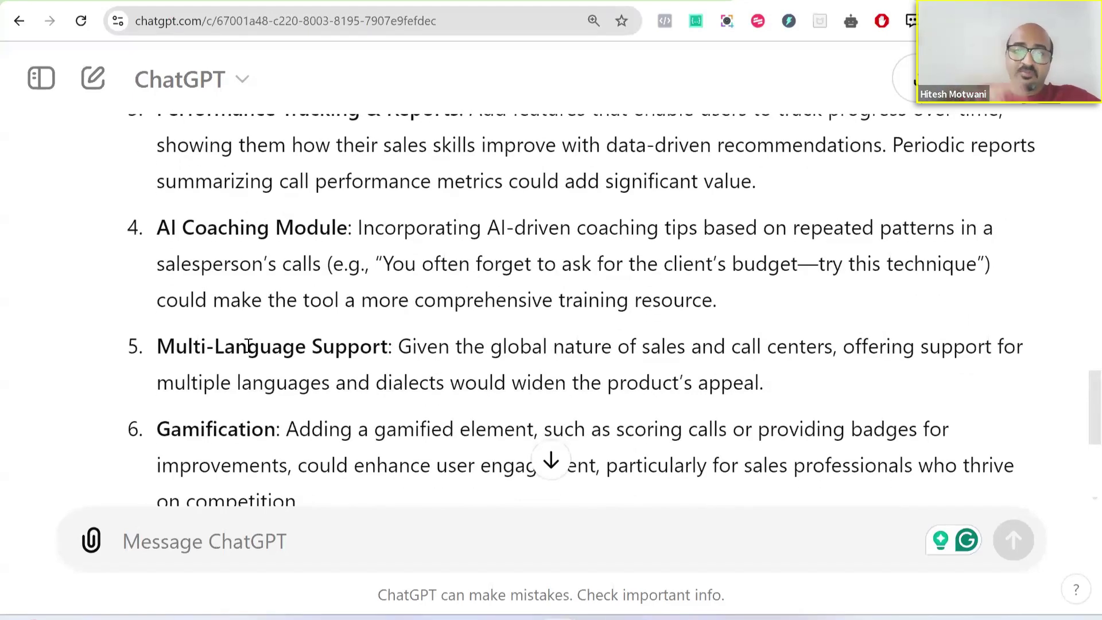
scroll(248, 346, "down", 2)
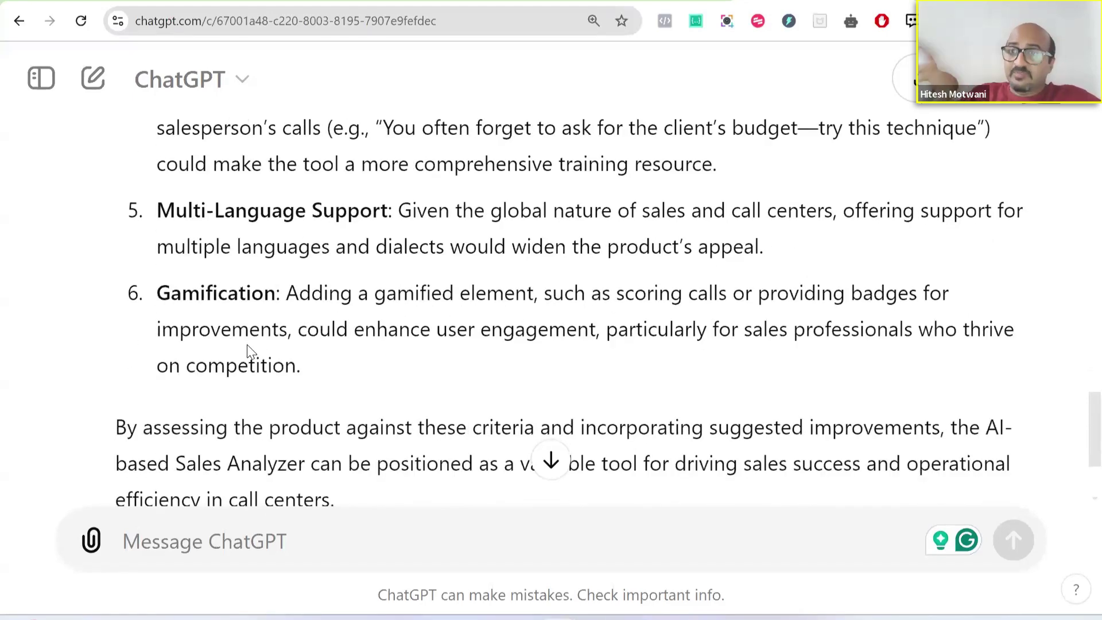
scroll(248, 348, "down", 1)
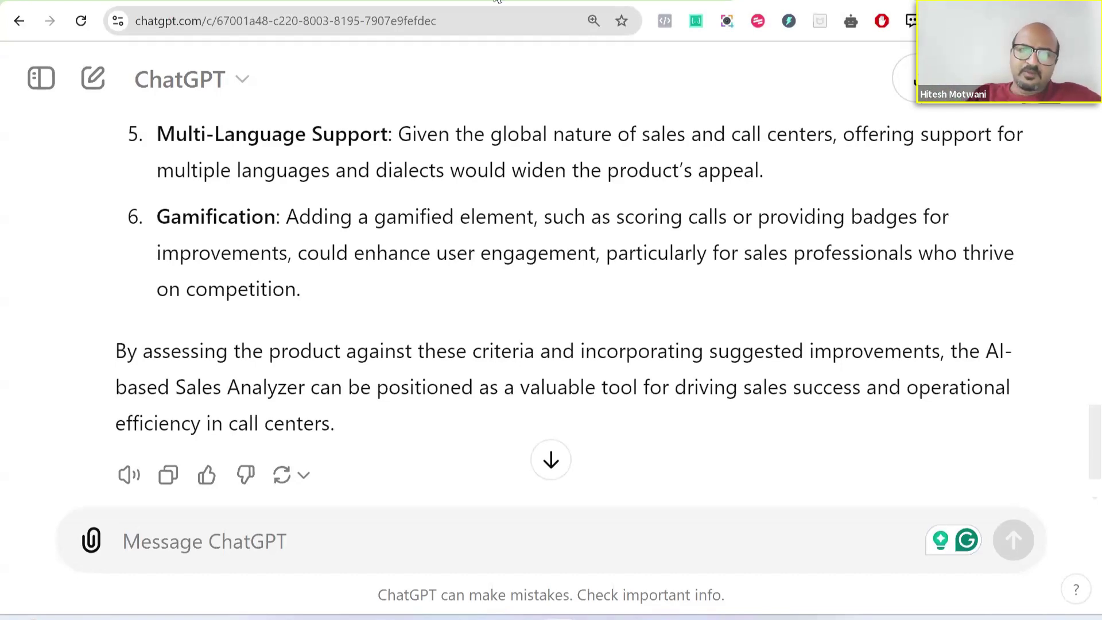
key("ctrl+Tab")
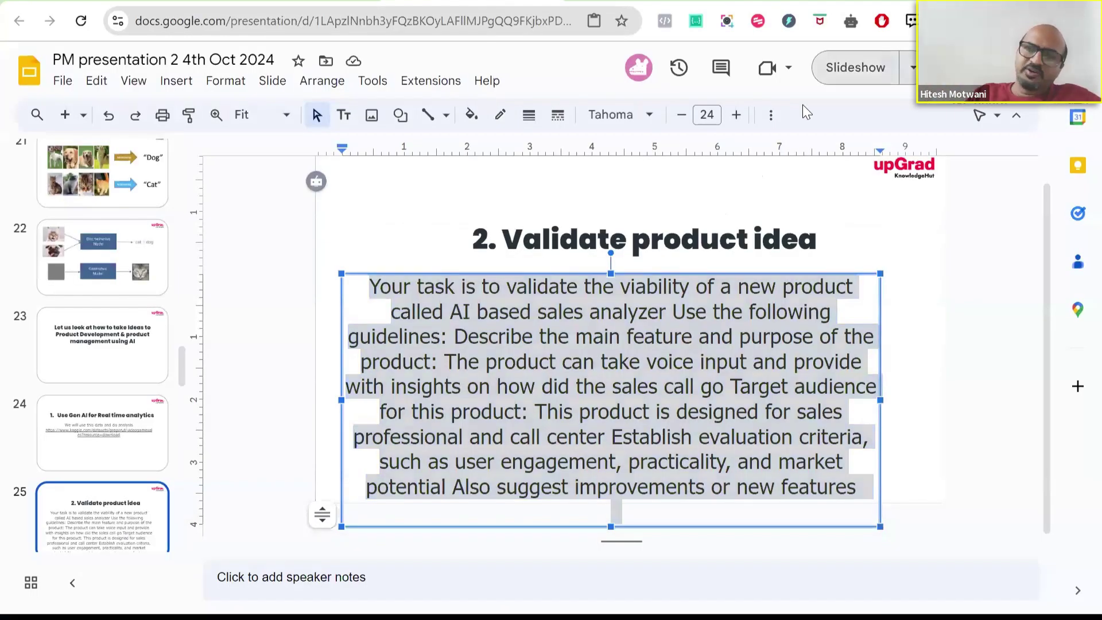
- Copy slide 26's Dataset URL and load it in a new tab as smartwatch_health_tracker_survey
key("ctrl+F5")
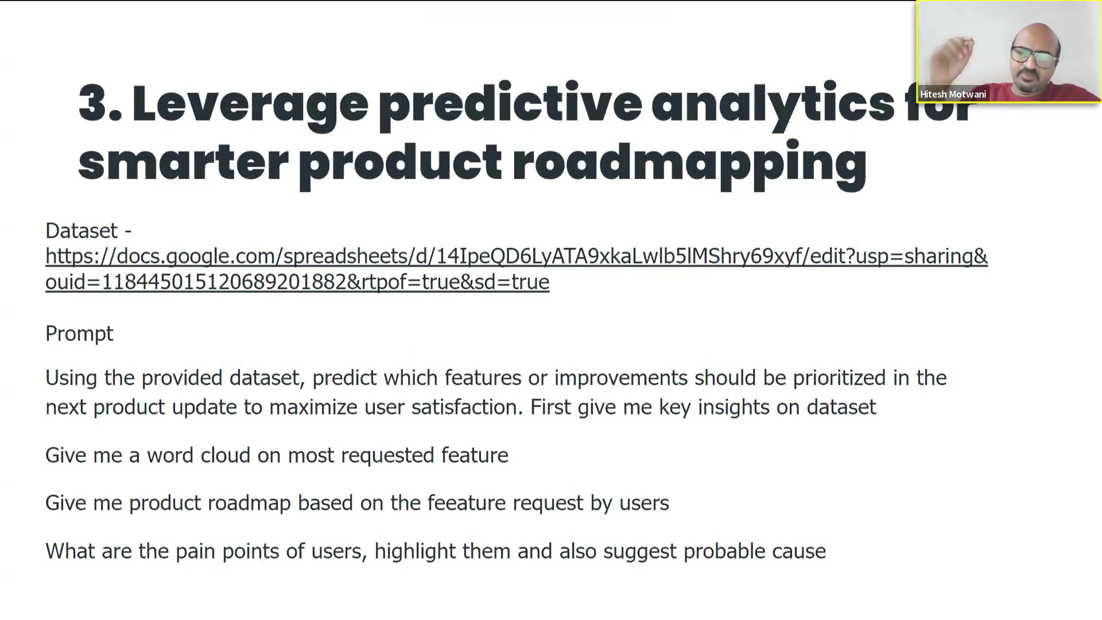
key("Escape")
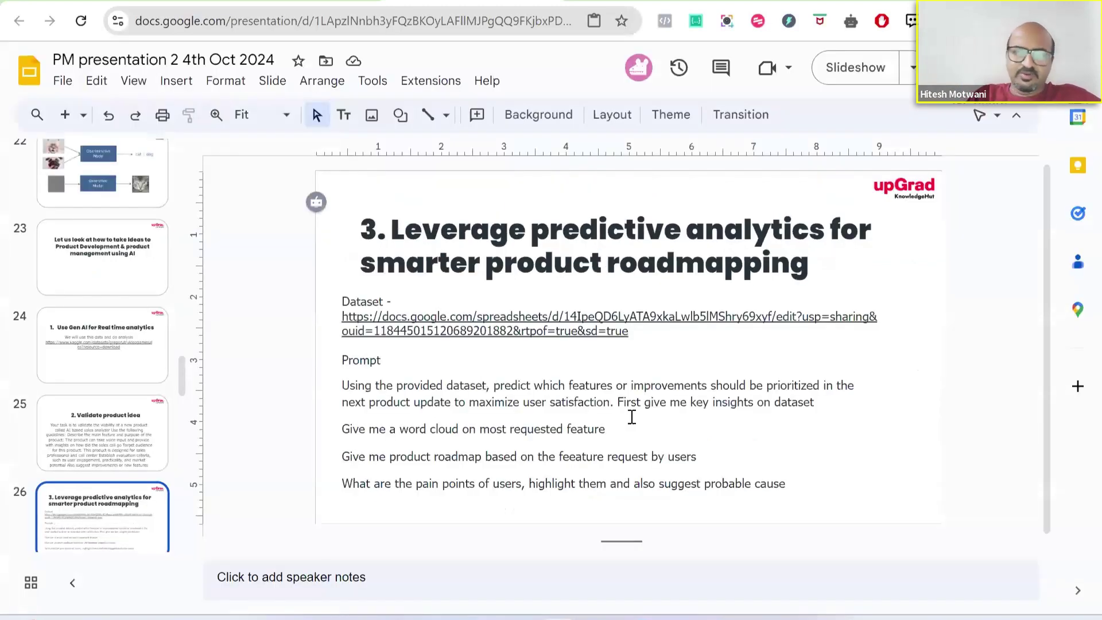
triple_click(479, 326)
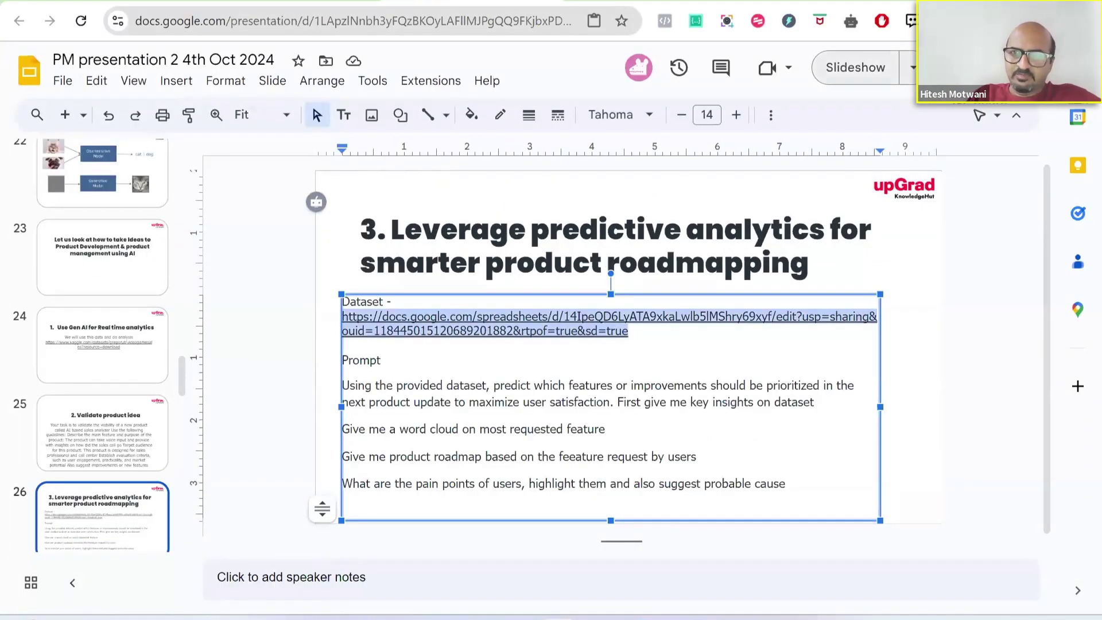
key("ctrl+c")
key("ctrl+t")
key("ctrl+v")
key("Return")
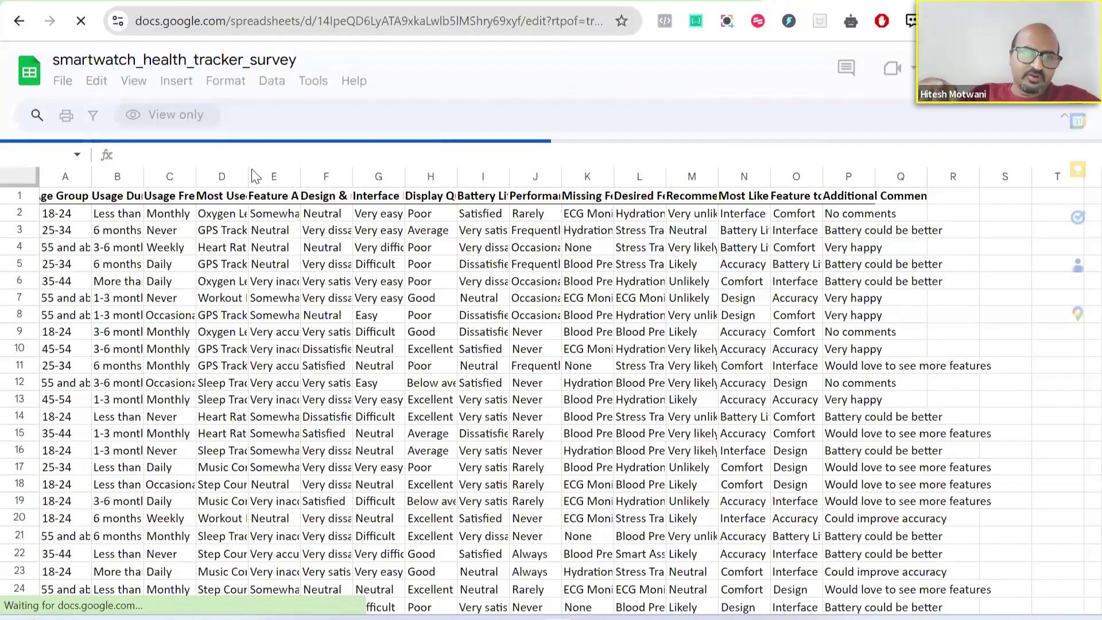
- Select the survey sheet's cells, then columns A through D
left_click(31, 172)
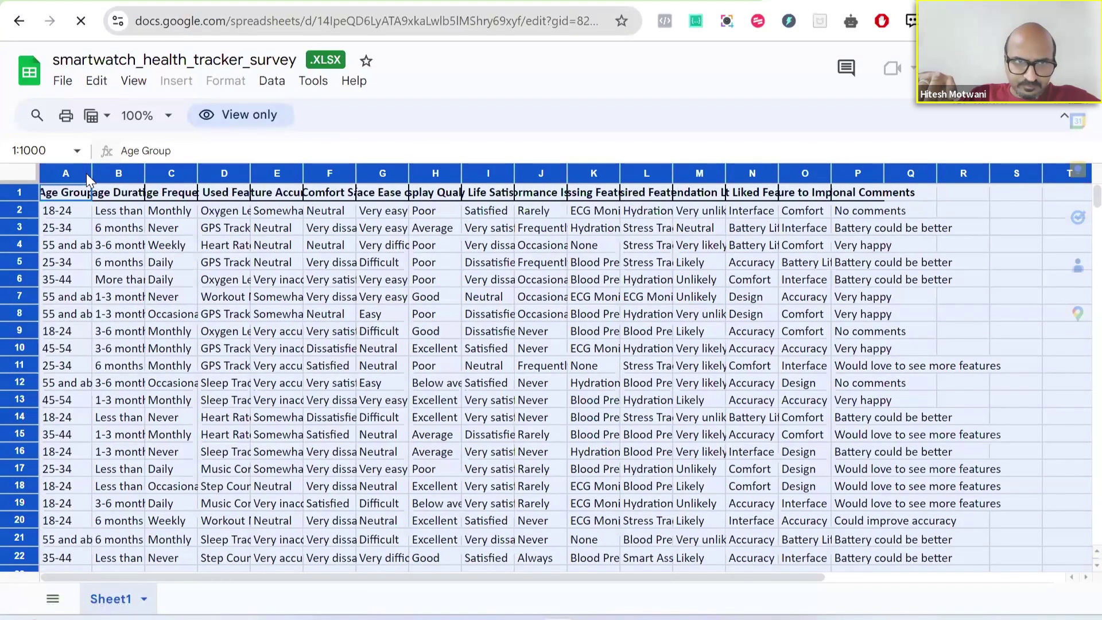
left_click(90, 172)
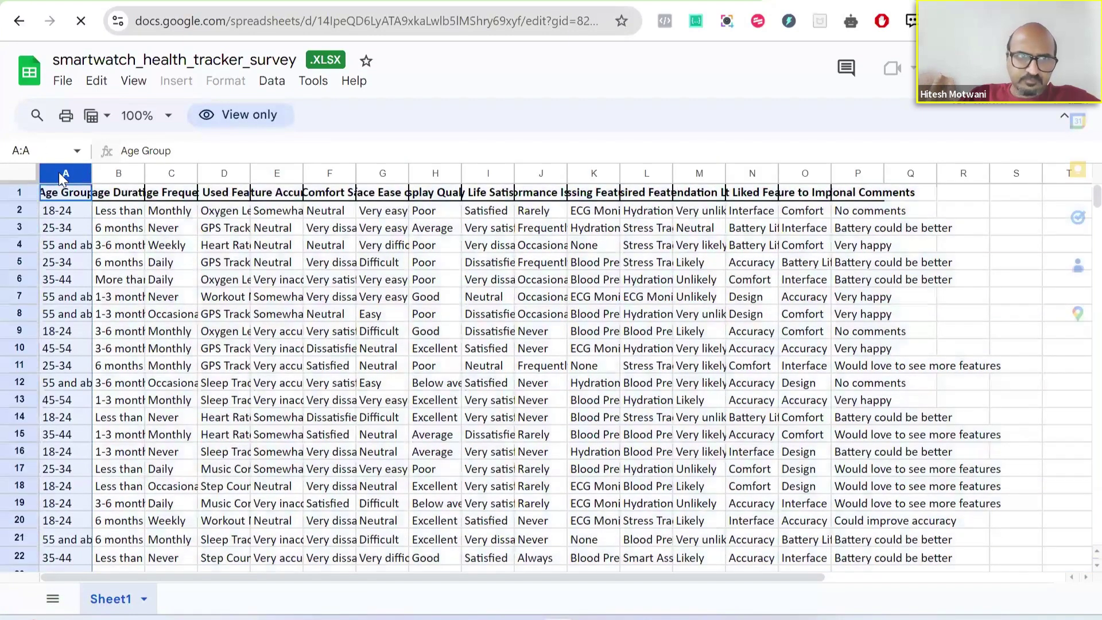
left_click(23, 174)
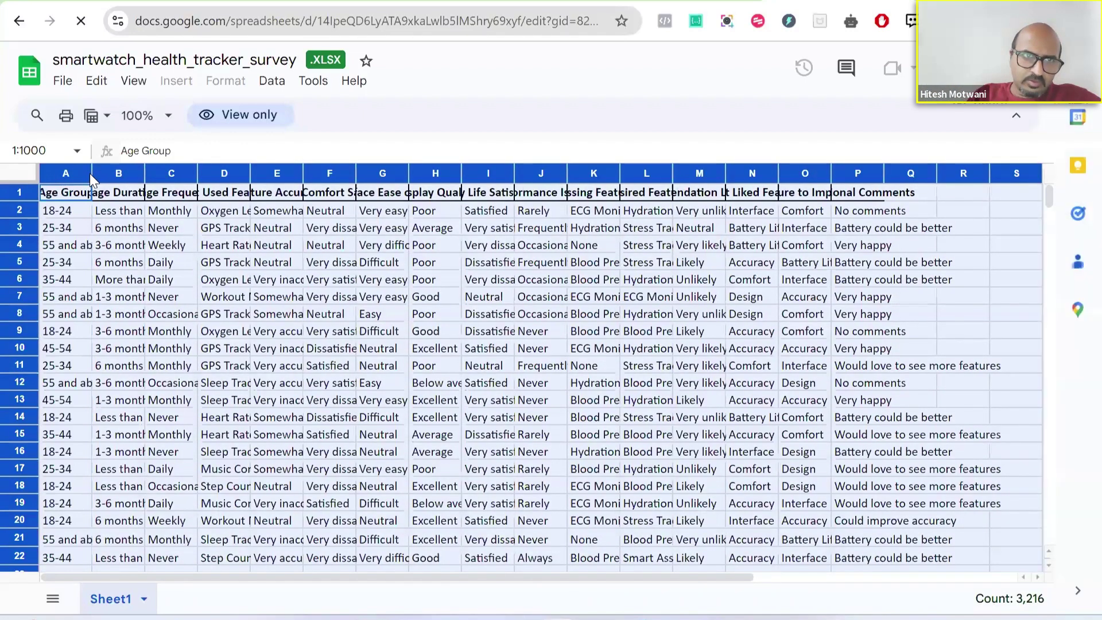
left_click_drag(90, 173, 223, 173)
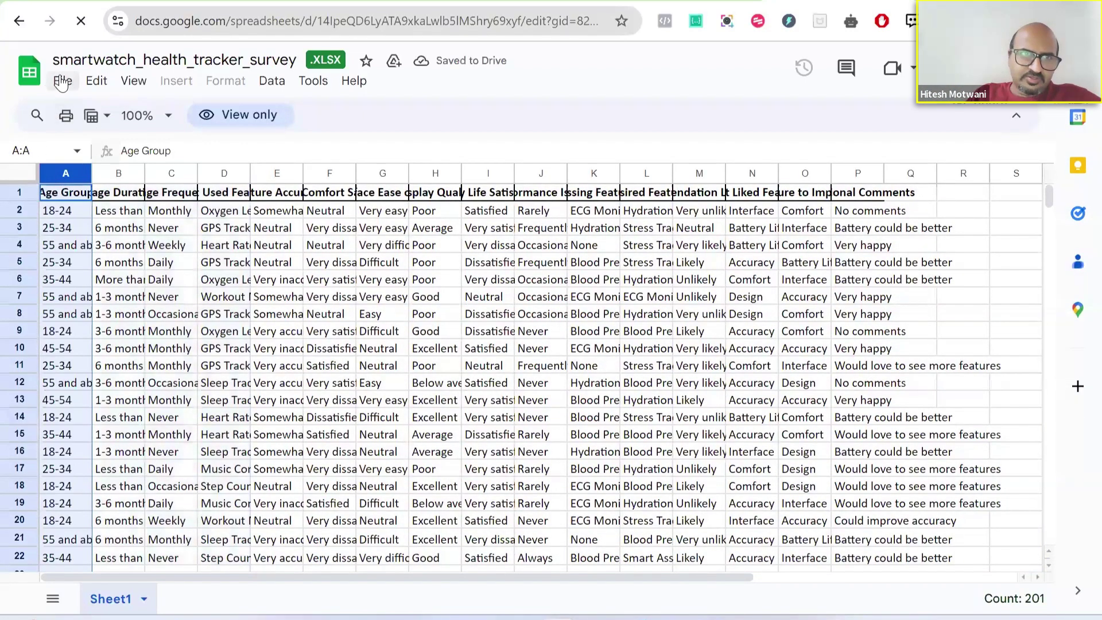
- Download the sheet as Microsoft Excel (.xlsx) and check it in Chrome's downloads
left_click(62, 81)
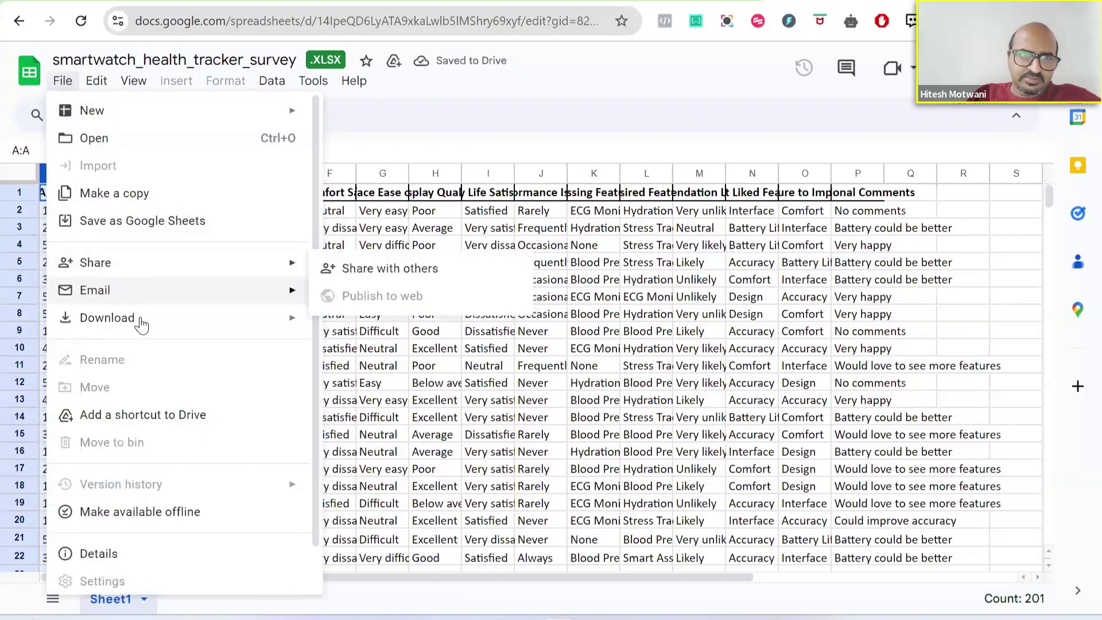
mouse_move(179, 319)
left_click(342, 322)
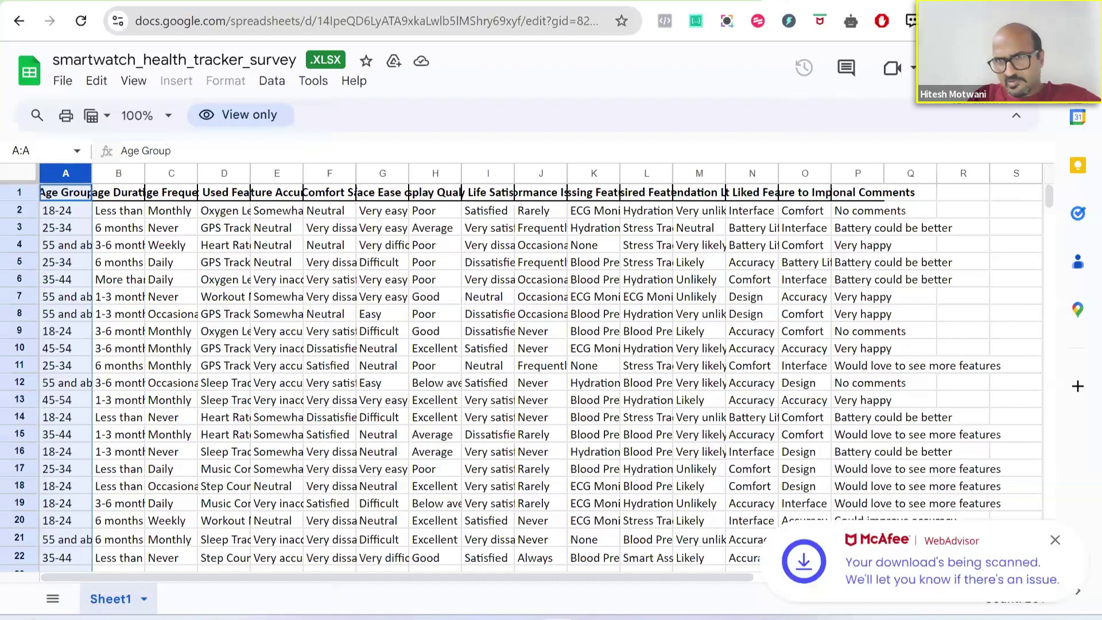
left_click(944, 20)
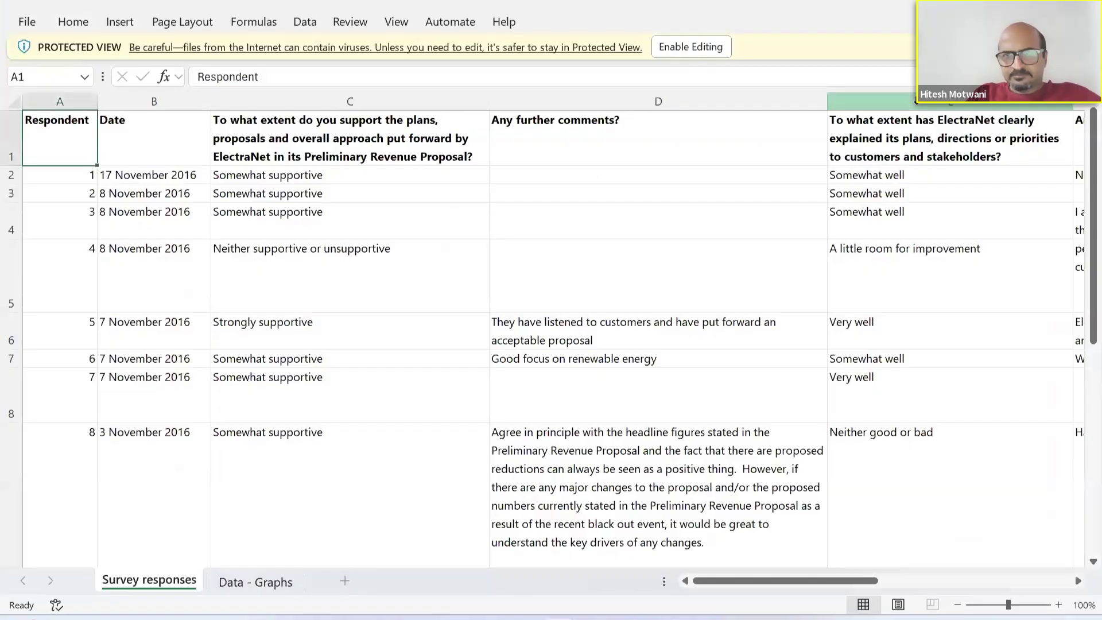
- Open the survey xlsx in Excel, autofit all columns, enable editing, then start a new ChatGPT chat
left_click(526, 214)
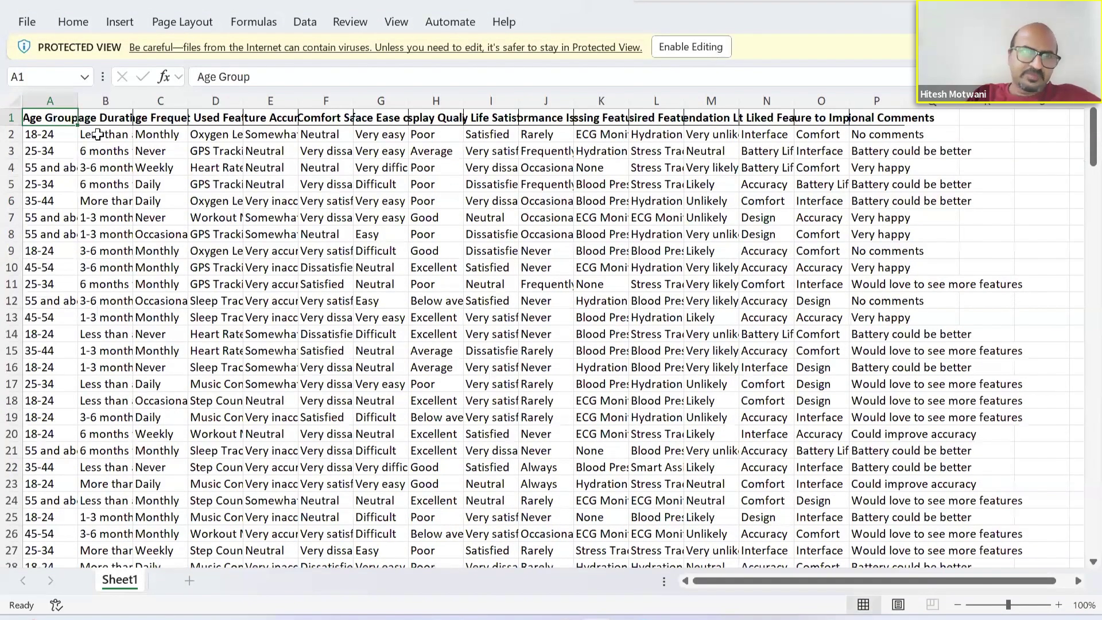
key("ctrl+a")
double_click(76, 96)
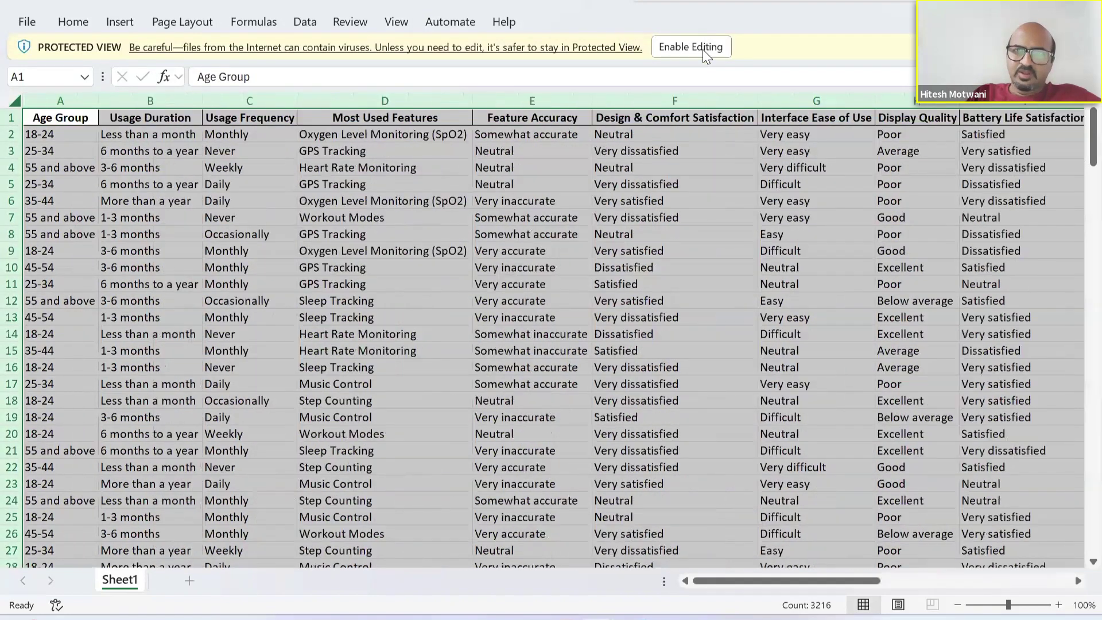
left_click(704, 50)
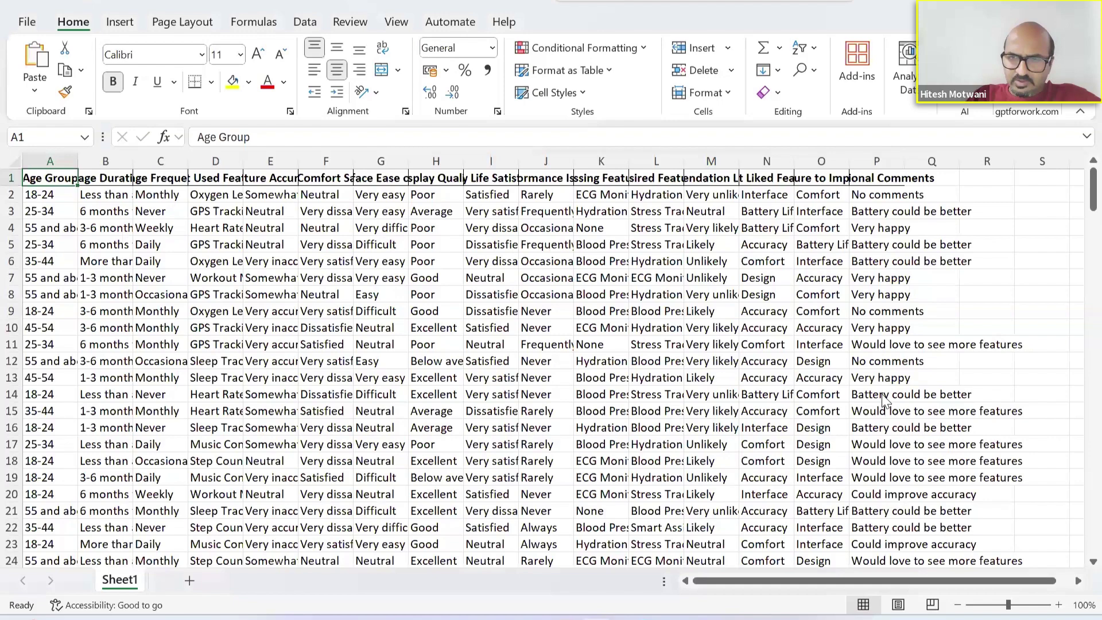
key("alt+Tab")
left_click(78, 104)
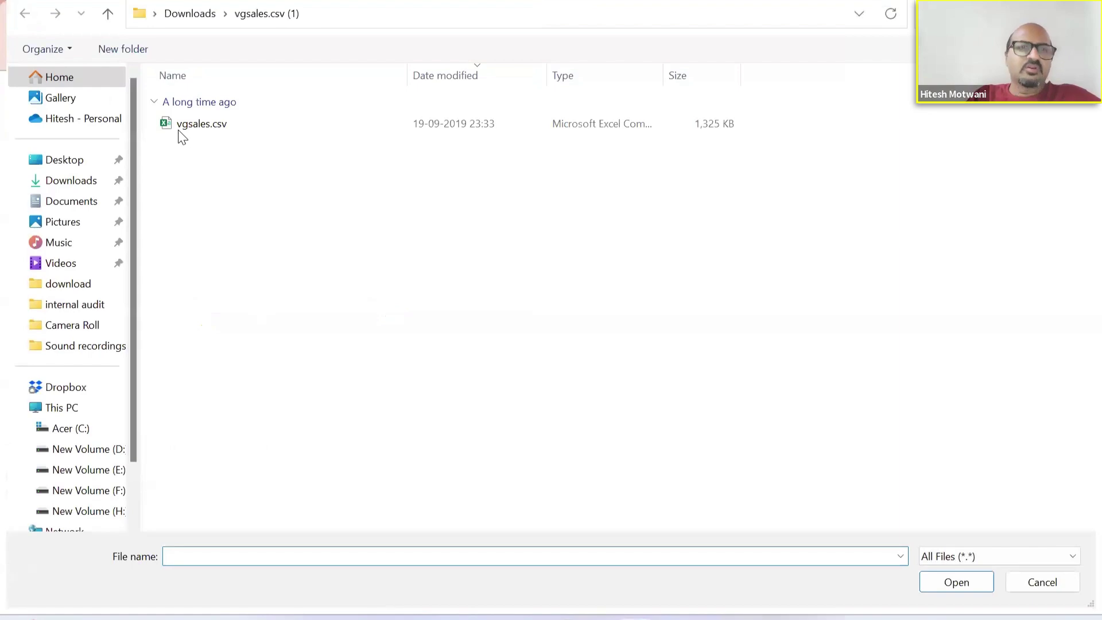
- Attach smartwatch_health_tracker_survey (1).xlsx and ask for top demanded features, a feature word cloud and disliked features
left_click(74, 180)
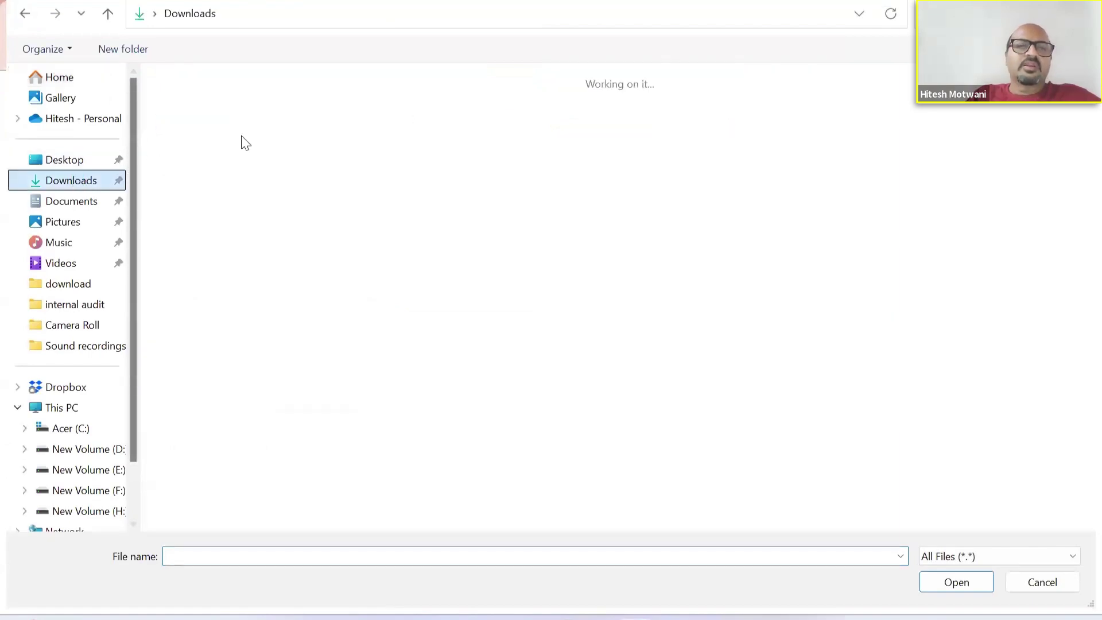
double_click(195, 122)
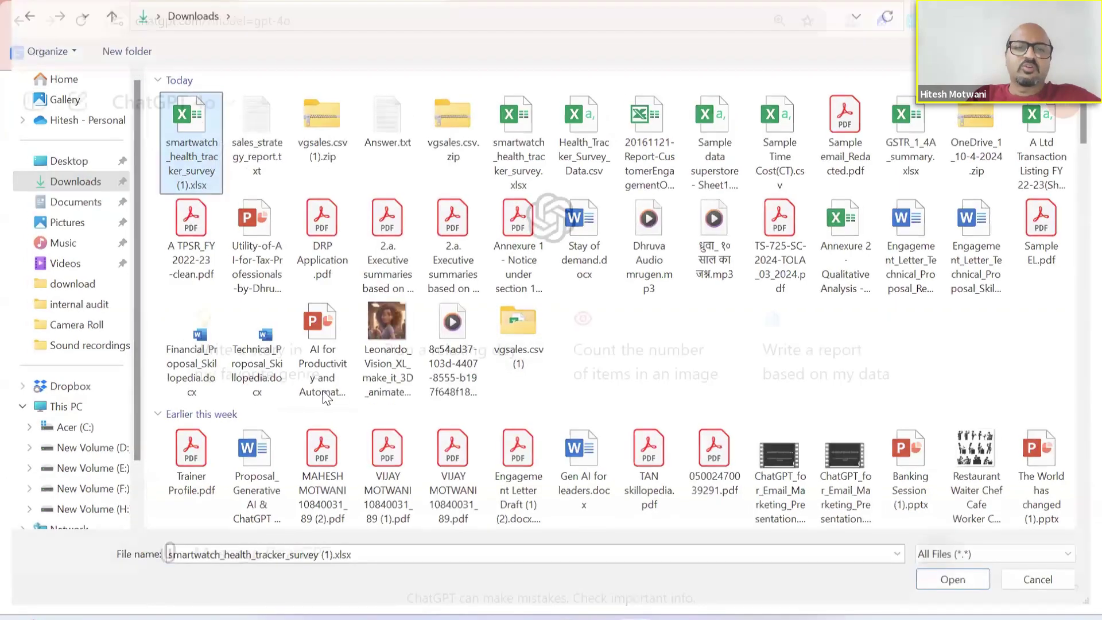
type("Can you")
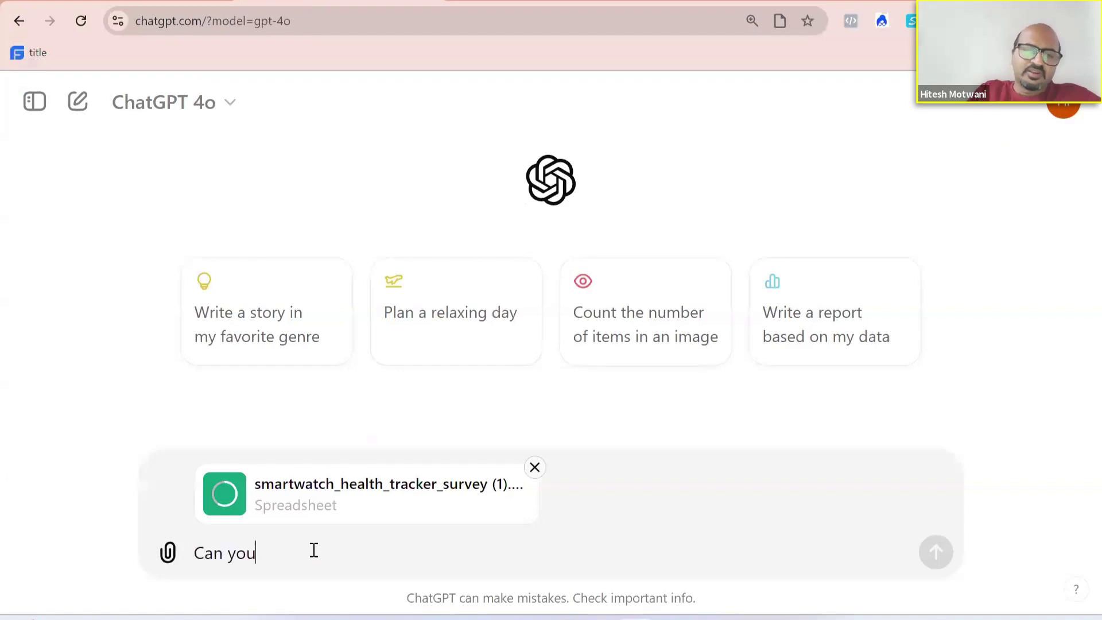
type(" analyze this da")
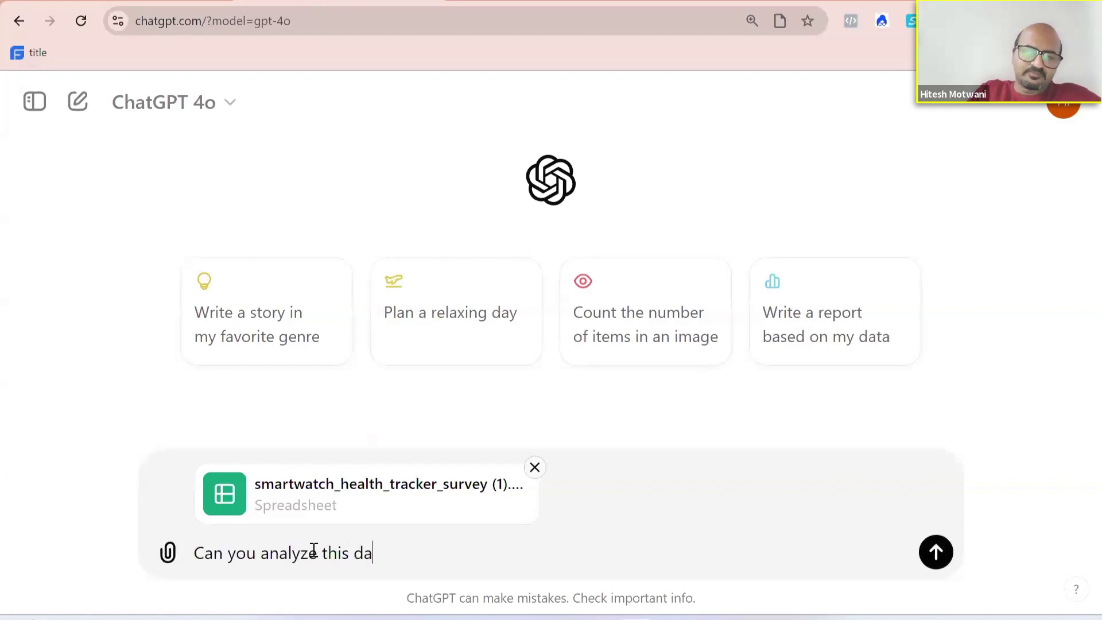
type("ta and give me a quick snap")
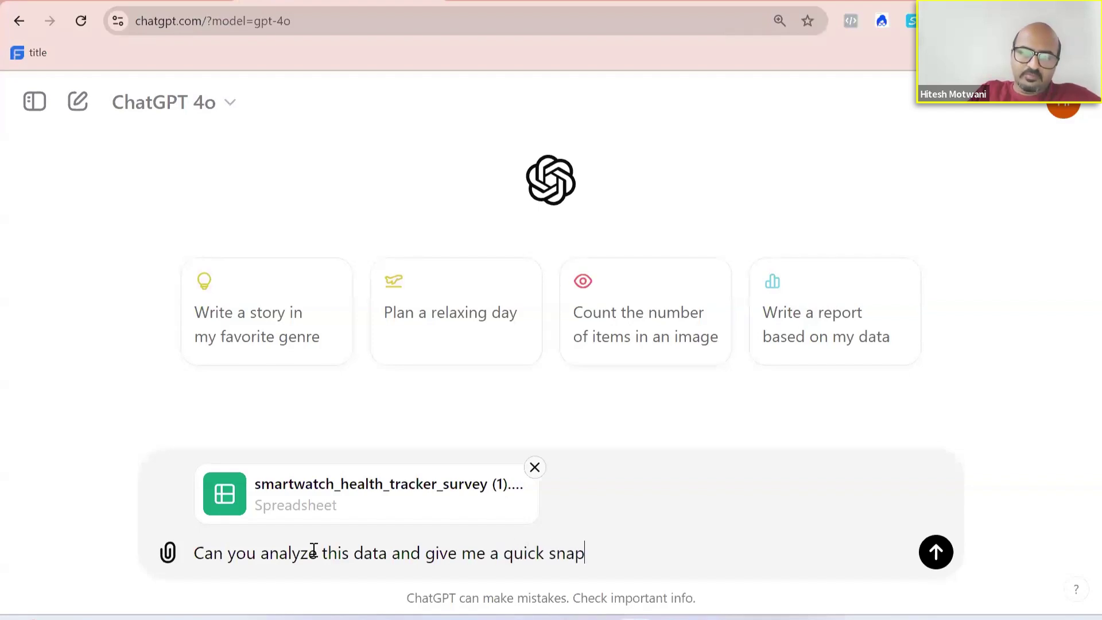
type("shop of what features do ")
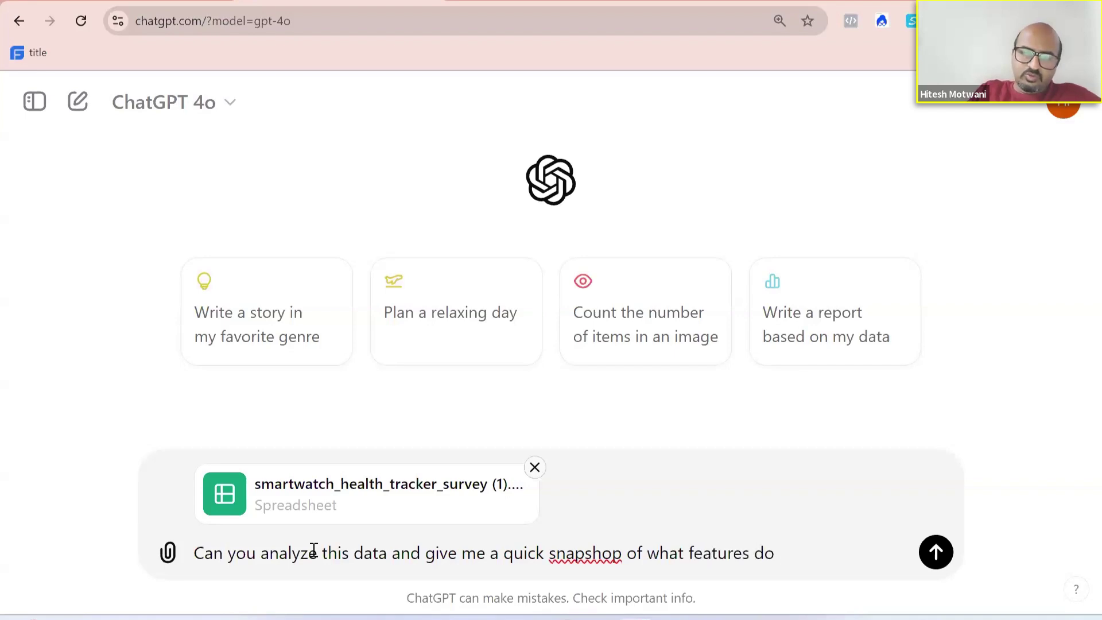
type("people dema")
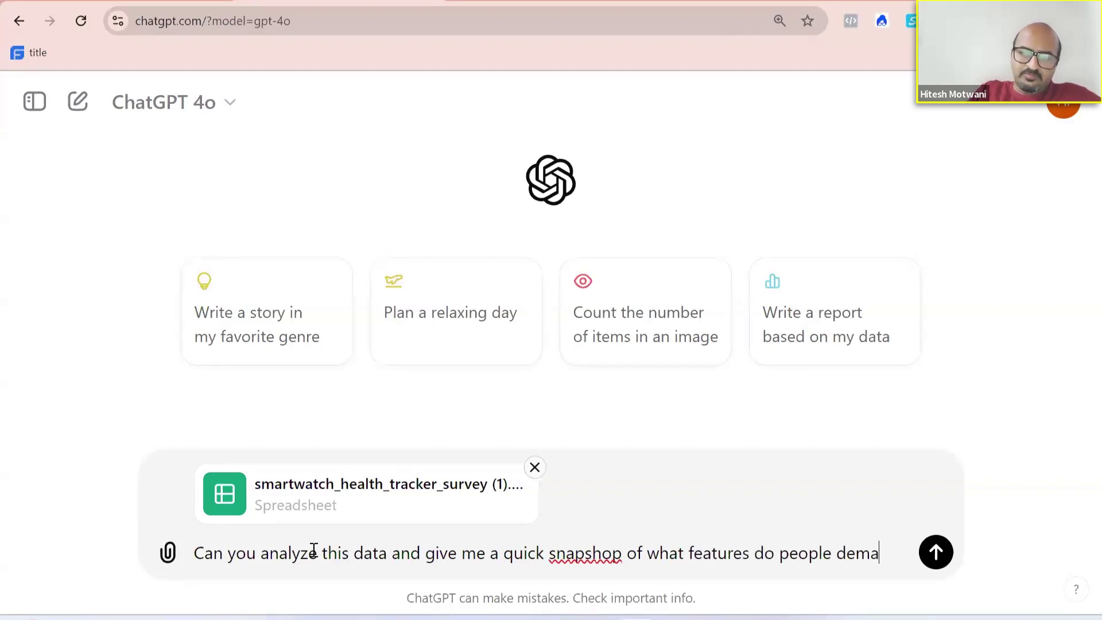
type("nd also give")
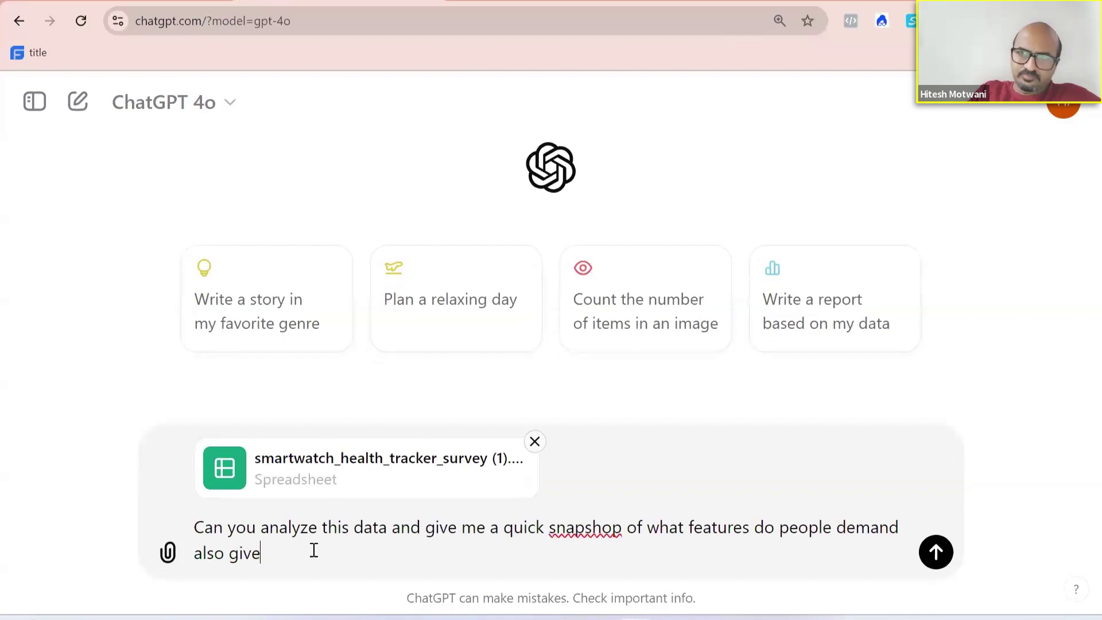
type(" me a word cloud on feat")
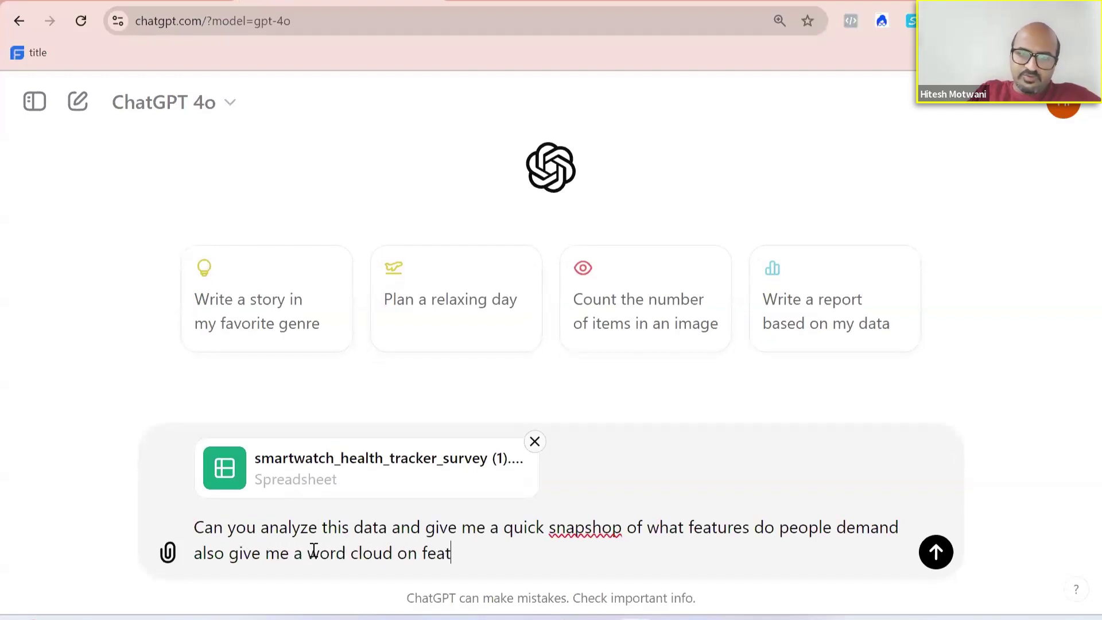
type("ures that peoplea re")
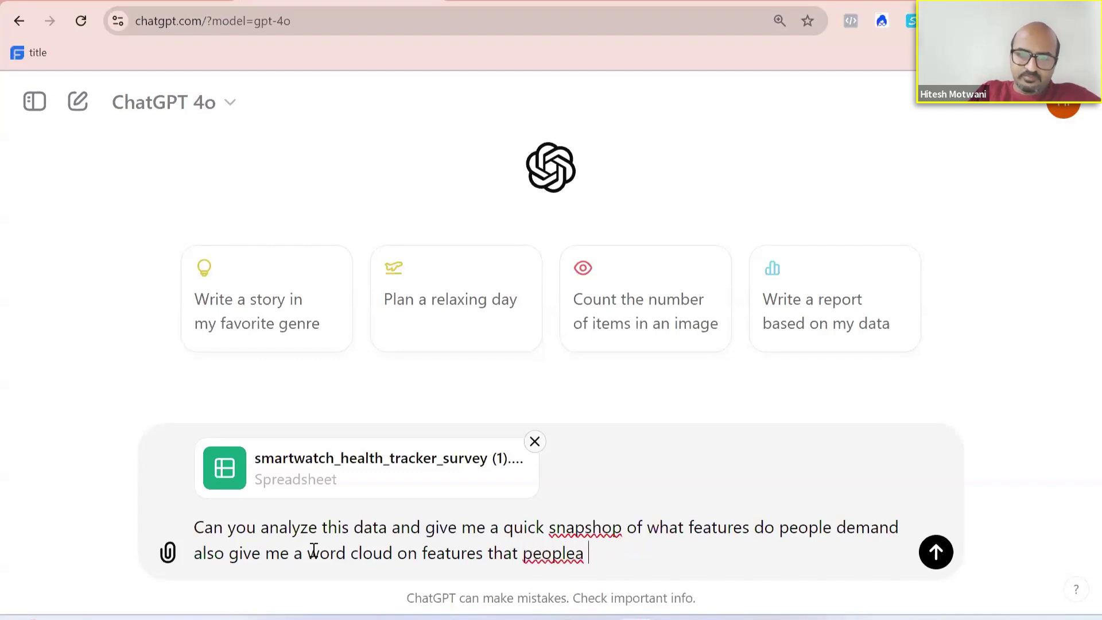
key("BackSpace")
key("BackSpace")
type("are looking forward too.")
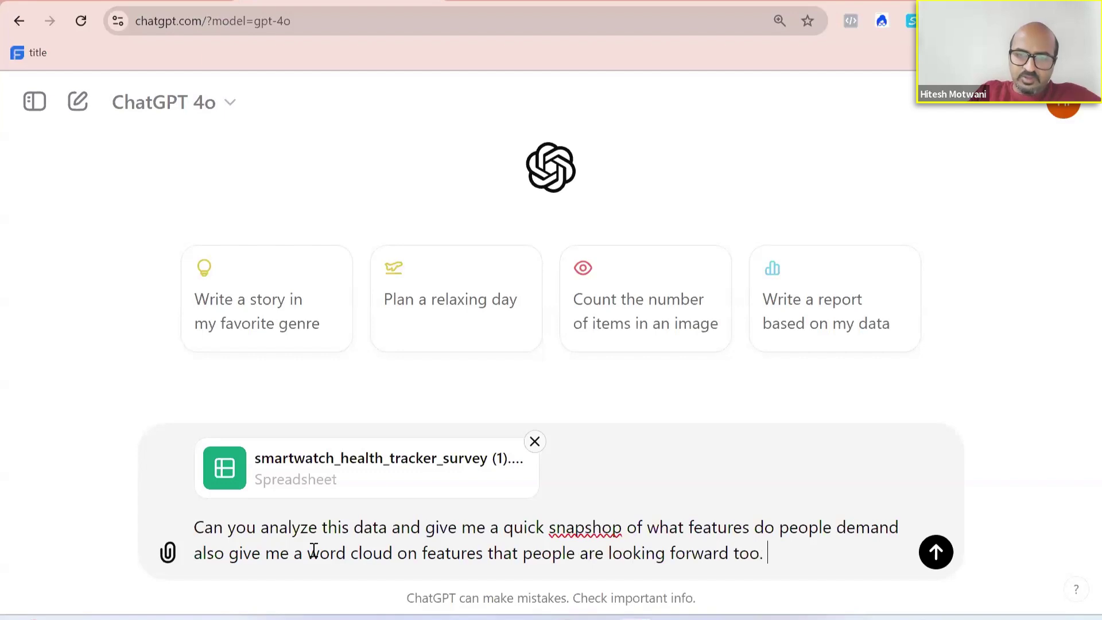
type(" As well as tell")
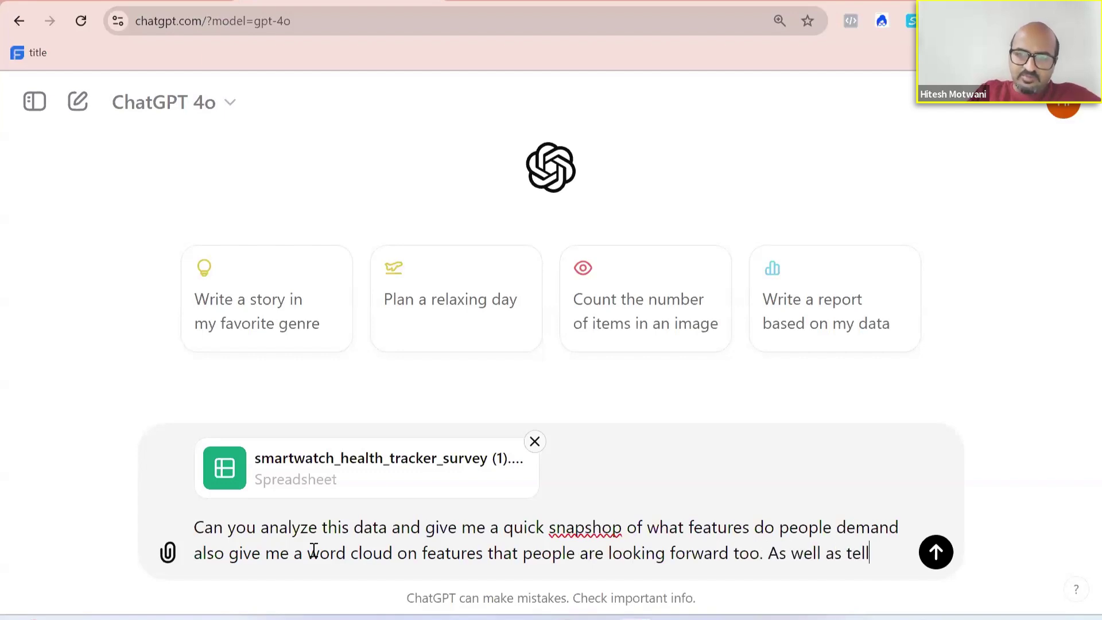
type(" me what")
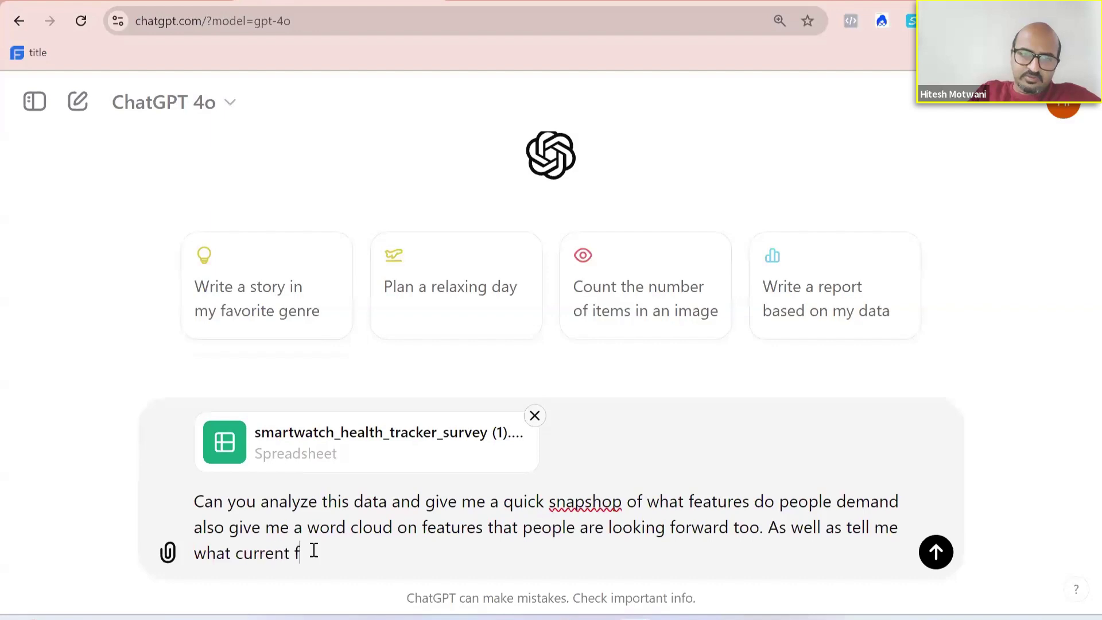
type(" current features in our smart w")
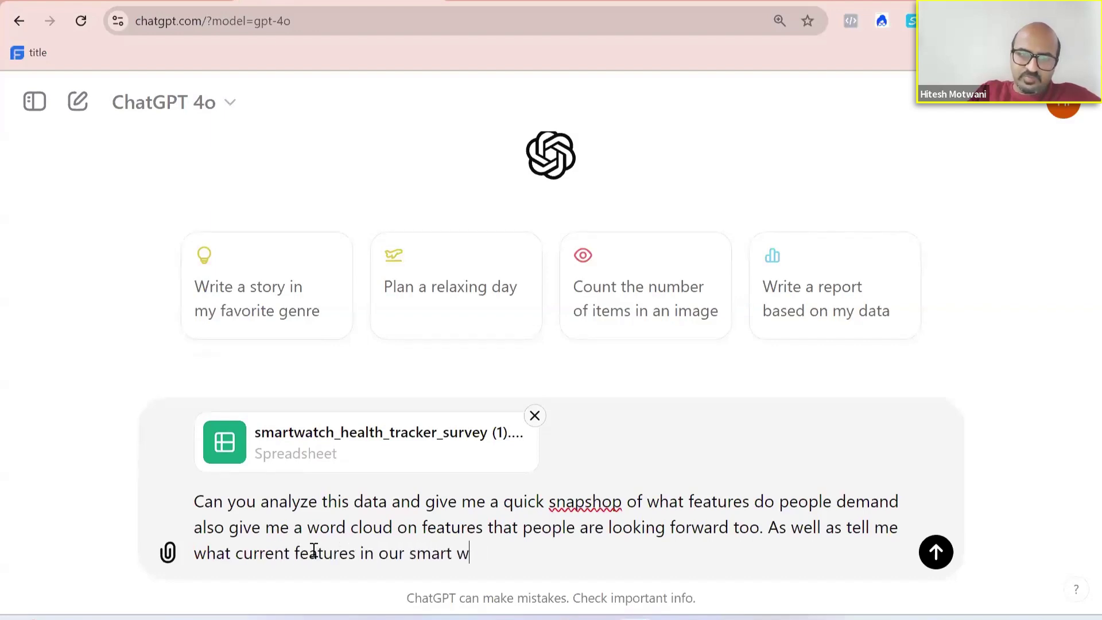
type("at")
key("BackSpace")
type("atch do pe")
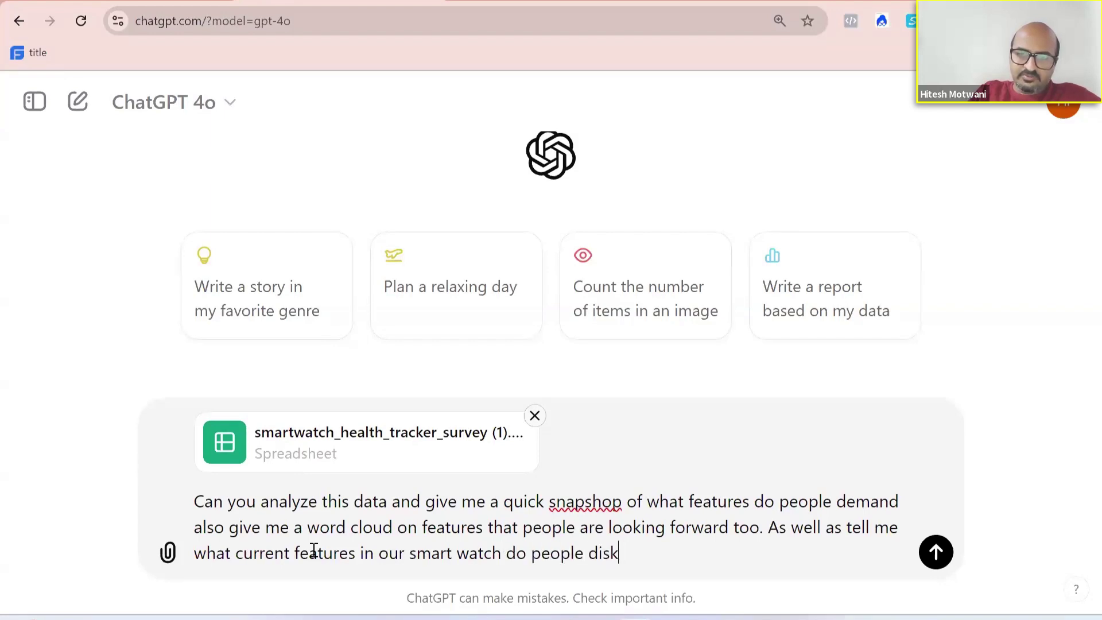
type("ople dislike")
key("Return")
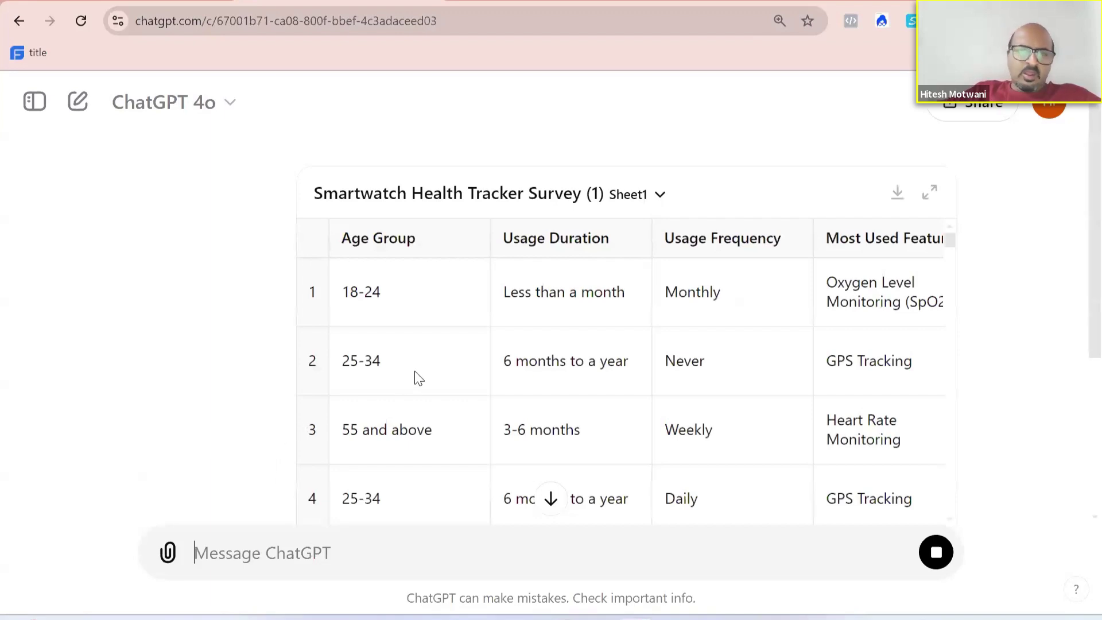
- Expand and review the analysis code until the Word Cloud of Demanded Features appears, led by Hydration Reminder
scroll(414, 370, "down", 13)
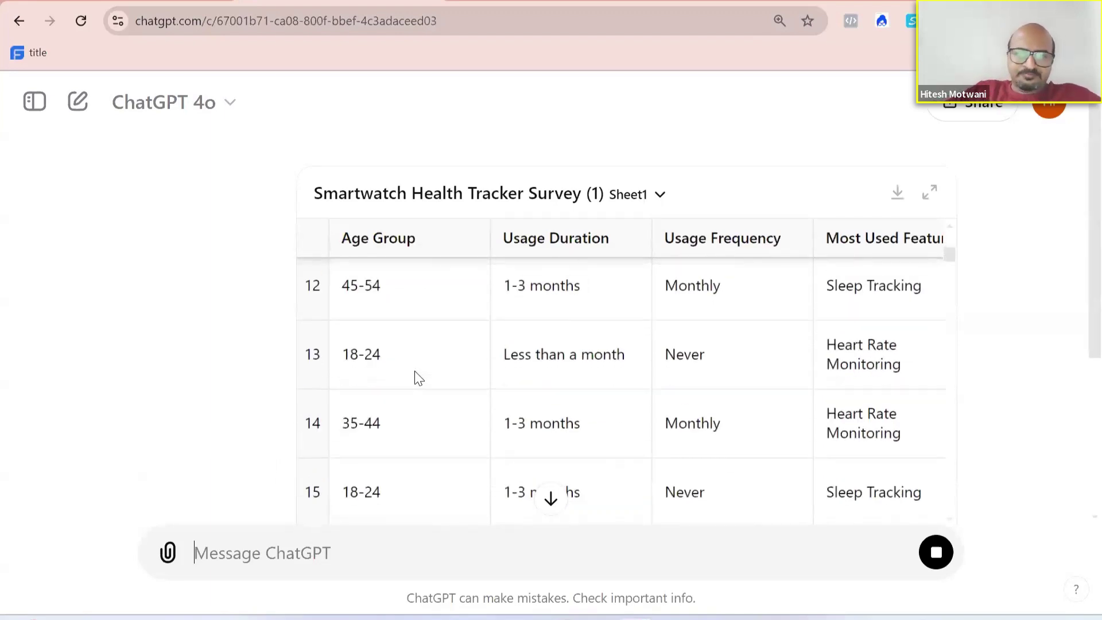
scroll(228, 325, "down", 5)
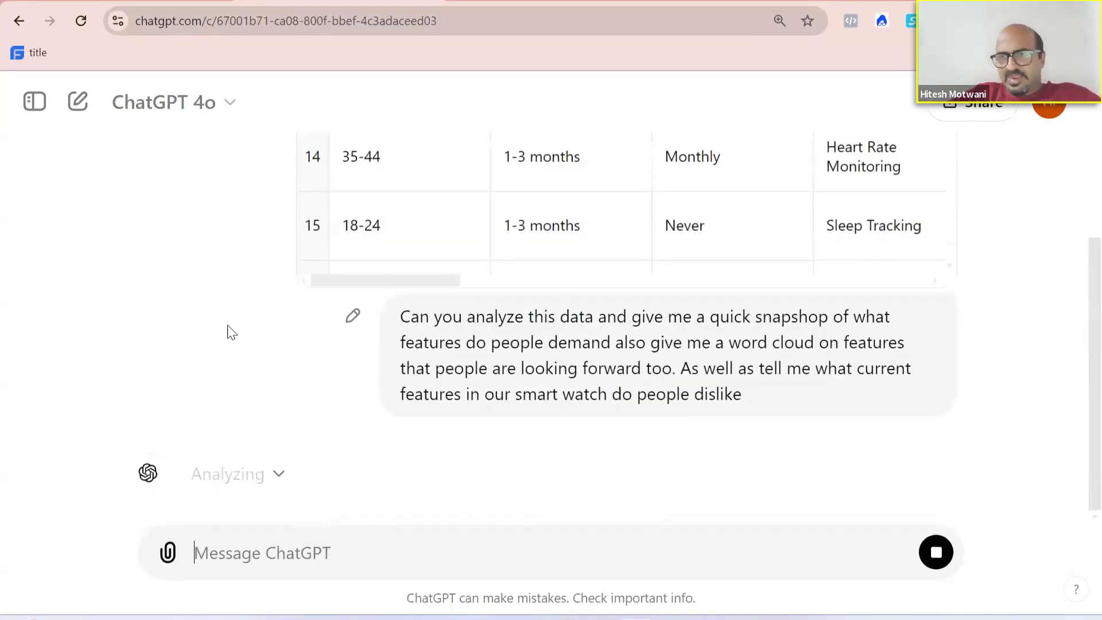
left_click(254, 468)
scroll(256, 469, "down", 10)
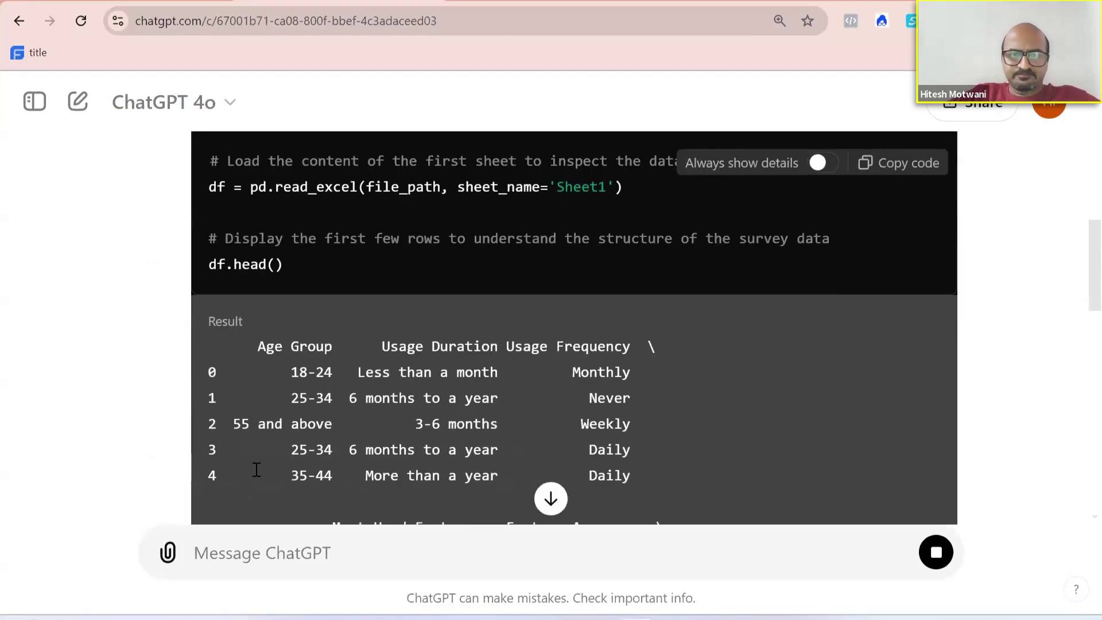
scroll(256, 468, "down", 12)
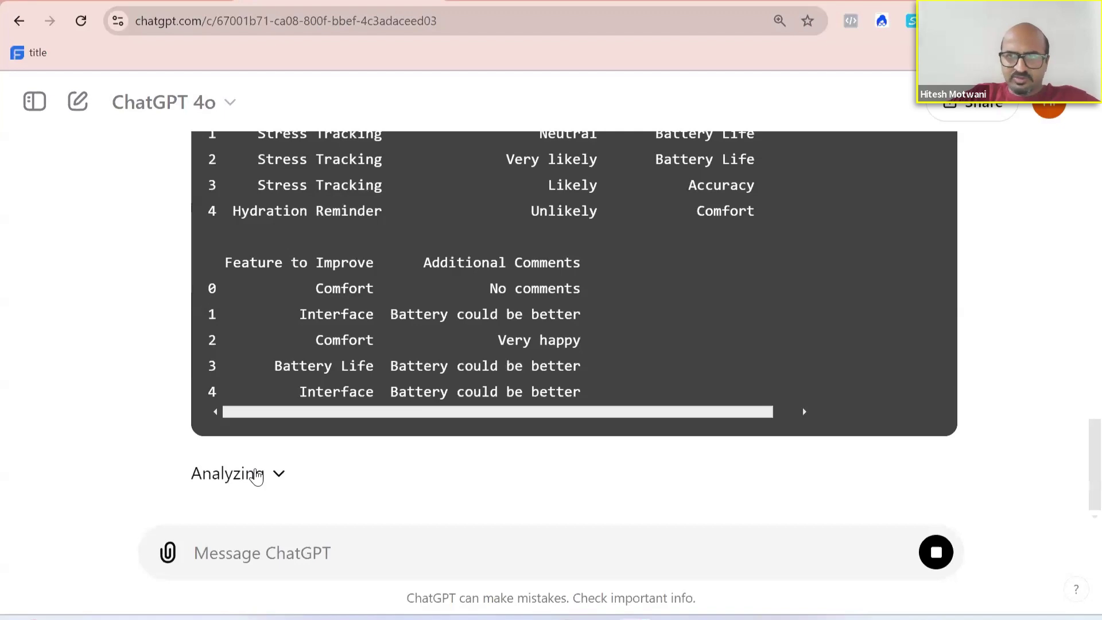
left_click(256, 475)
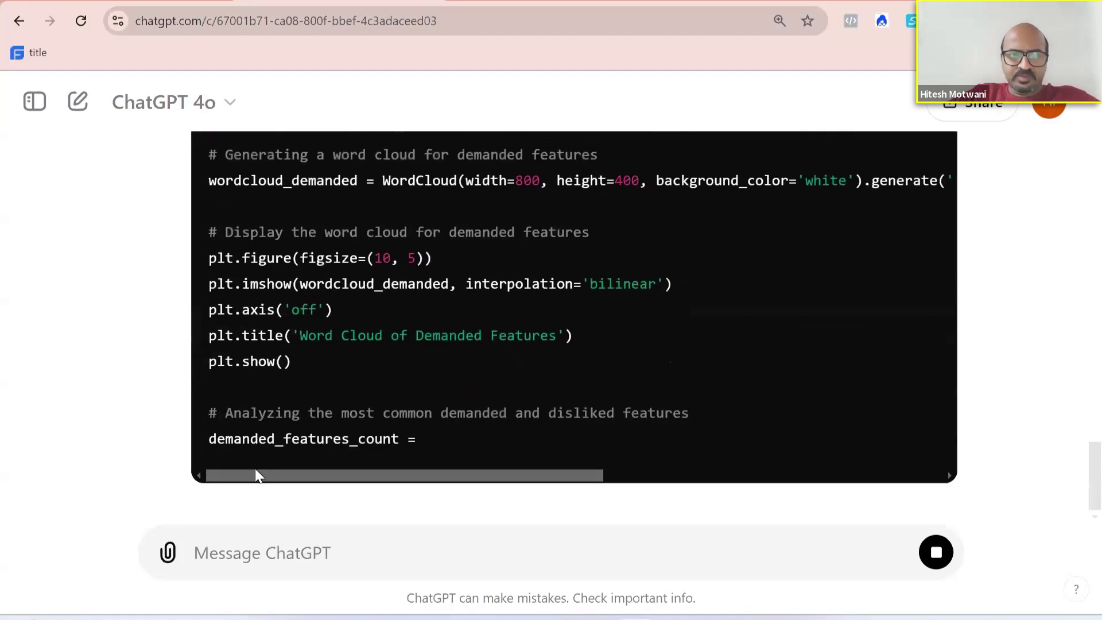
scroll(255, 468, "up", 5)
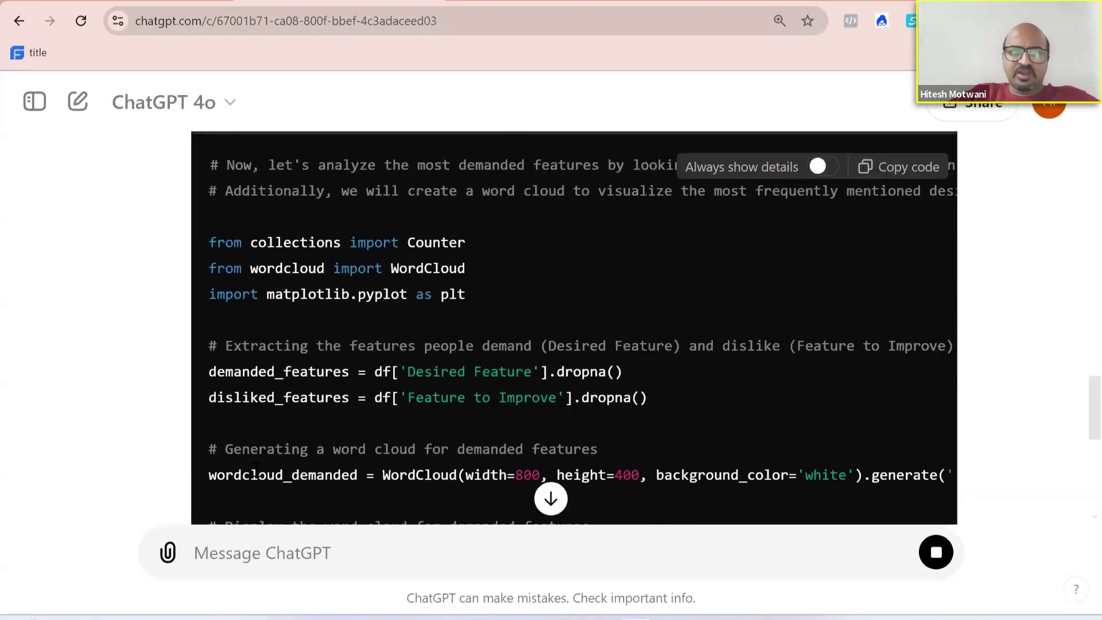
scroll(256, 469, "down", 6)
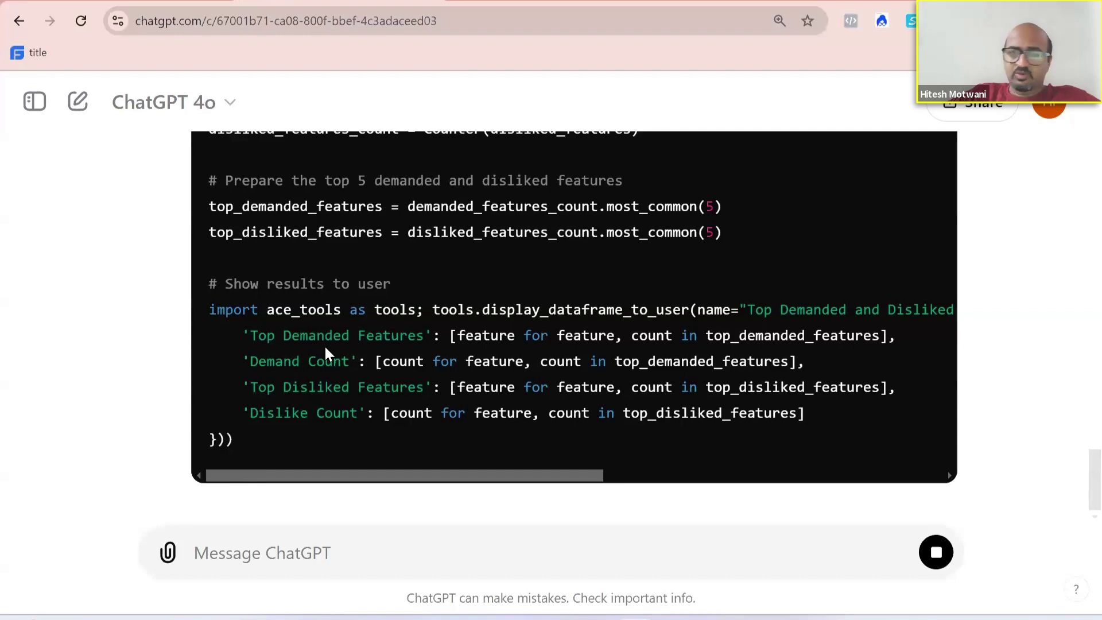
scroll(324, 344, "right", 1)
scroll(325, 344, "up", 10)
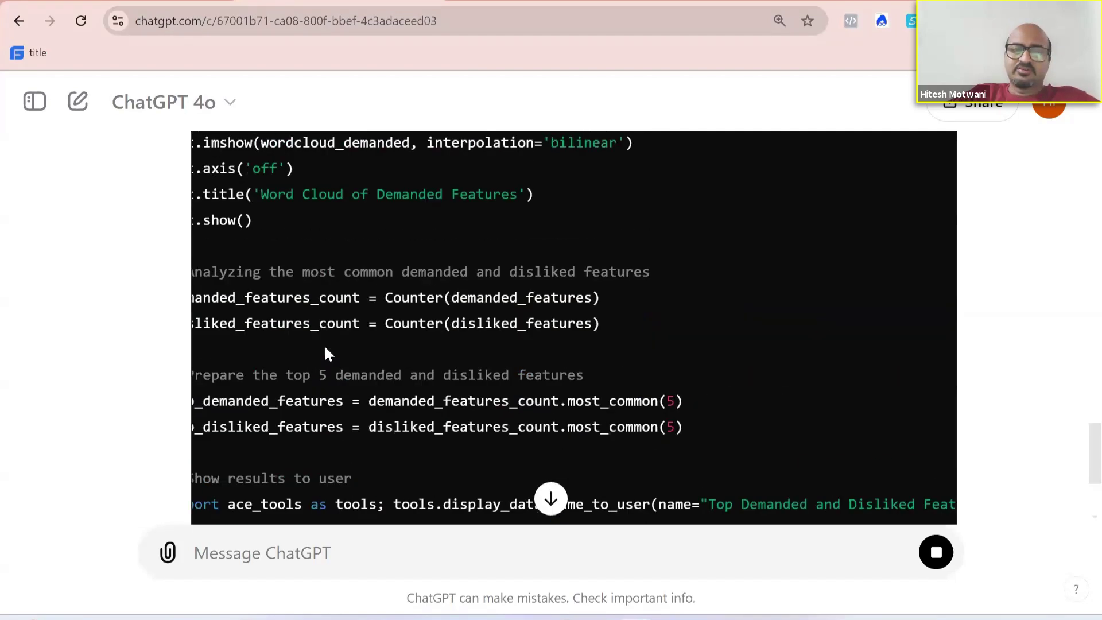
scroll(325, 344, "up", 5)
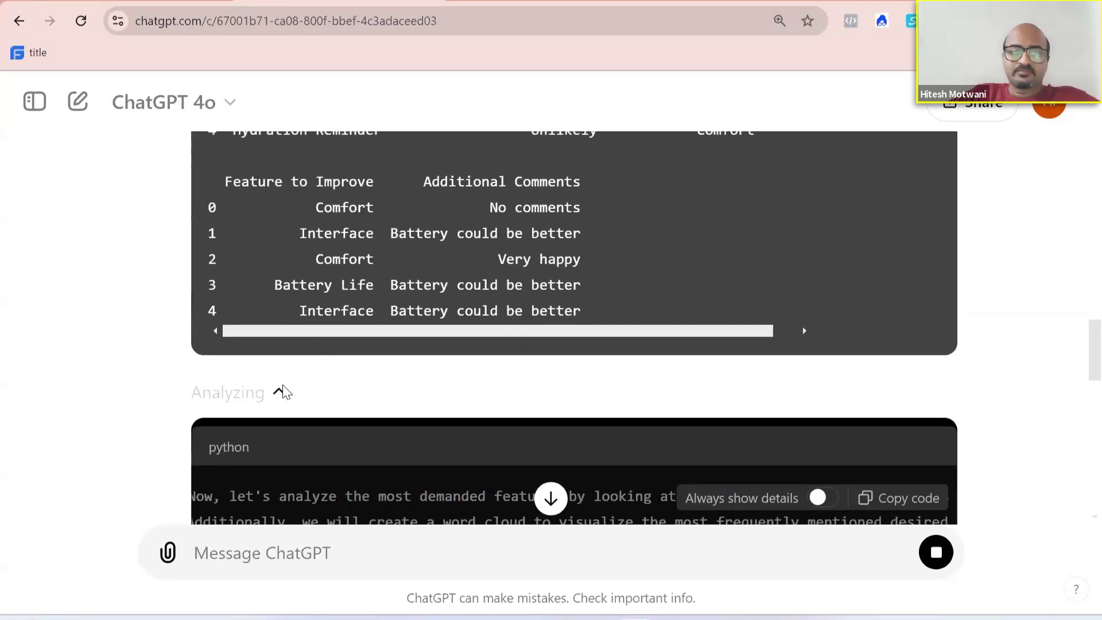
scroll(332, 402, "down", 1)
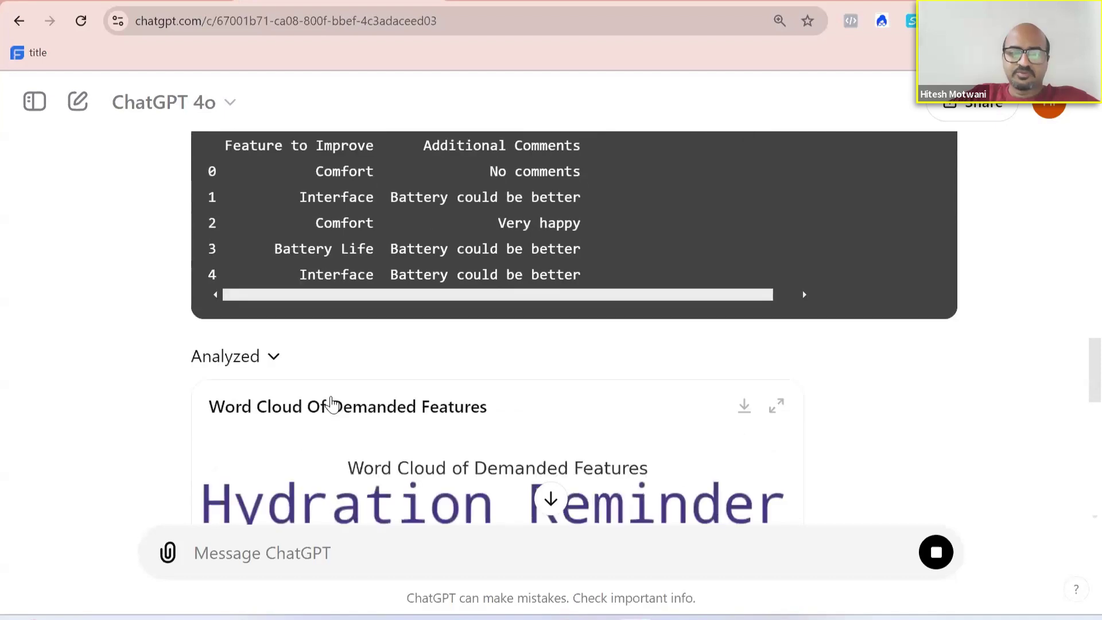
- Review the Top Demanded And Disliked Features table (Stress Tracking 48, Design 48 dislikes) and its summary
scroll(332, 402, "down", 5)
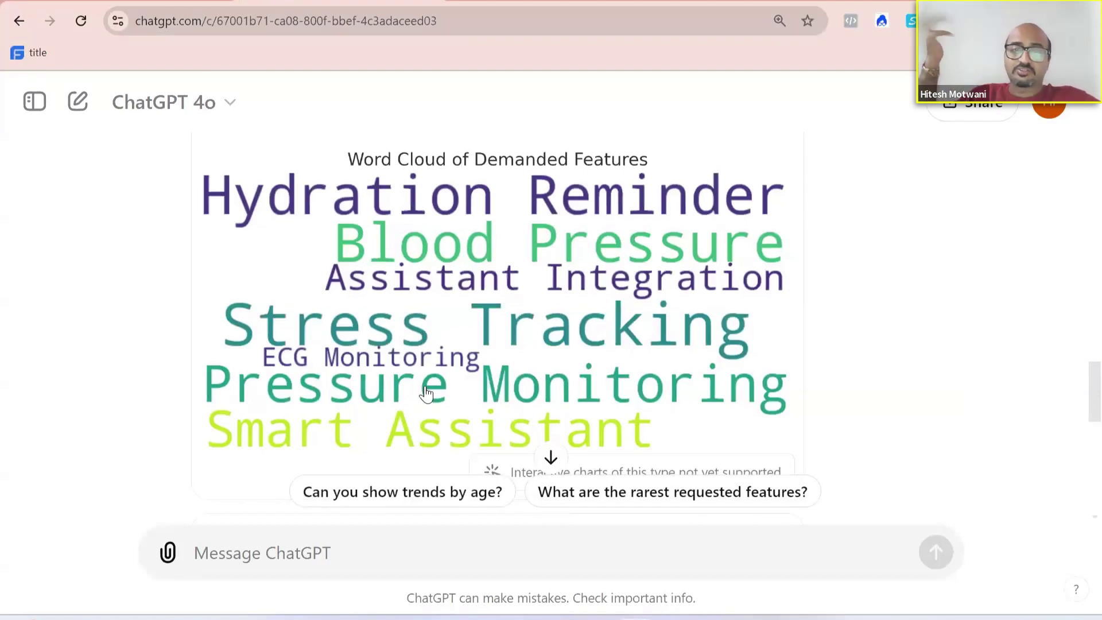
scroll(426, 393, "down", 5)
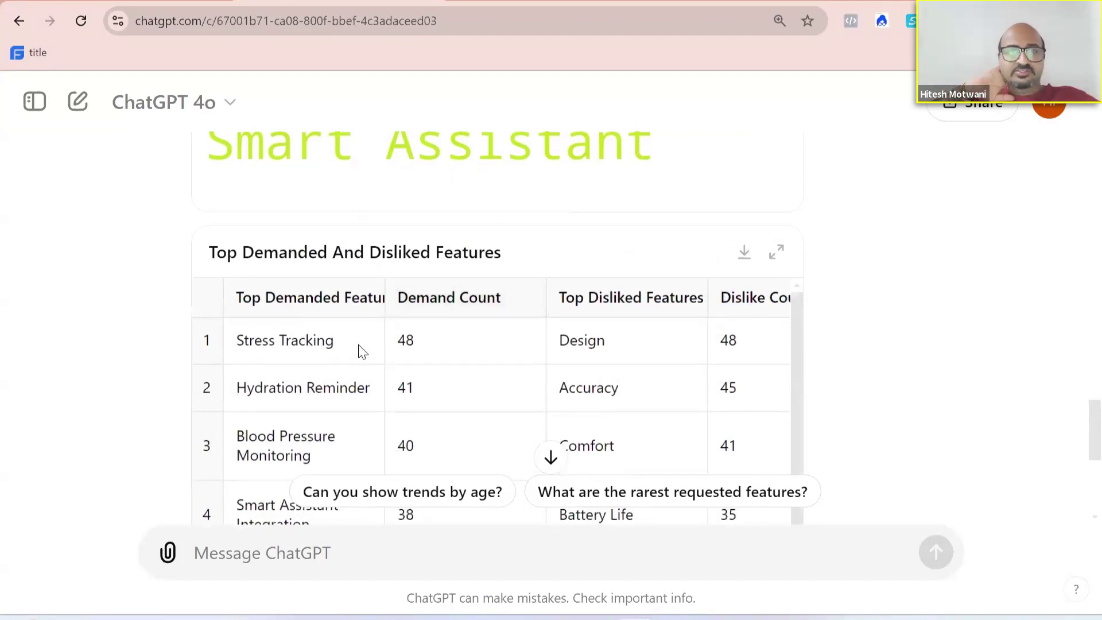
scroll(359, 344, "down", 1)
scroll(341, 389, "down", 3)
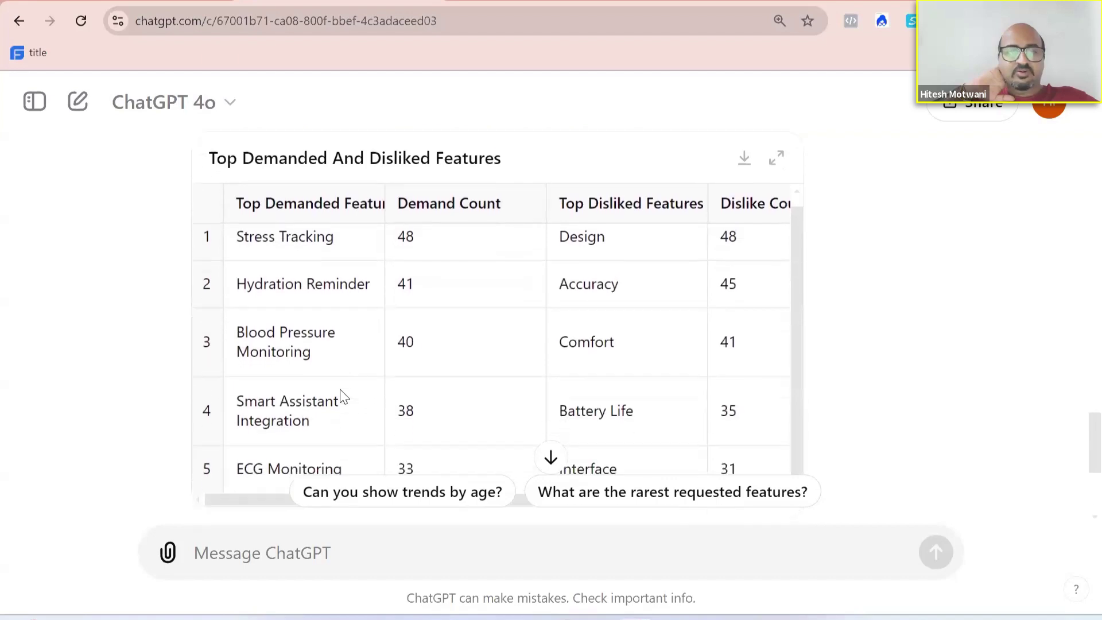
scroll(339, 391, "up", 1)
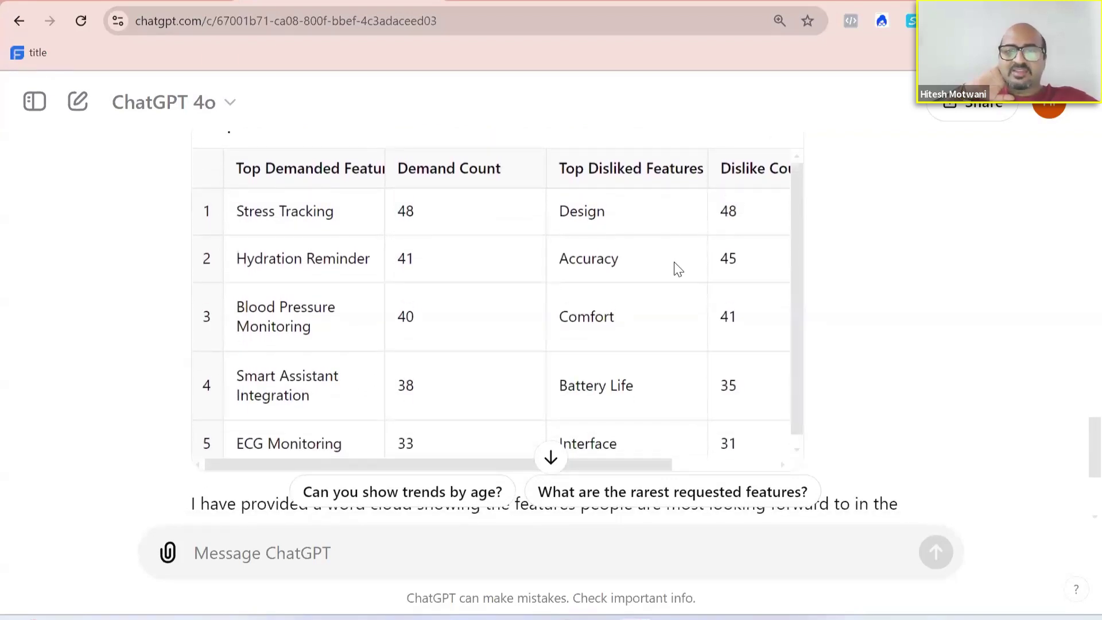
scroll(709, 316, "down", 1)
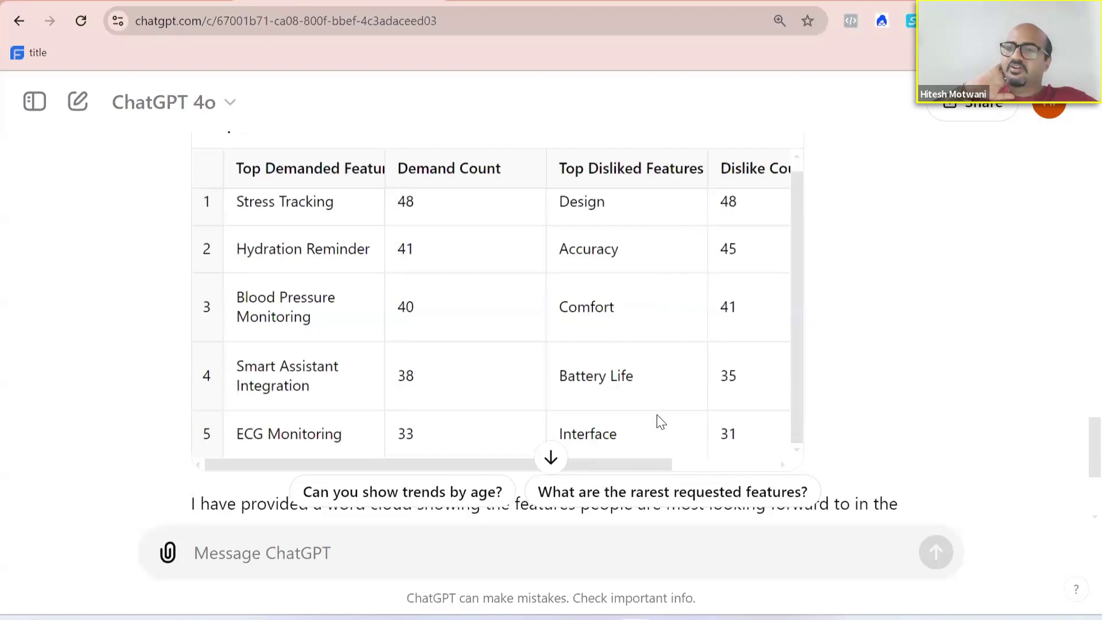
scroll(658, 422, "down", 4)
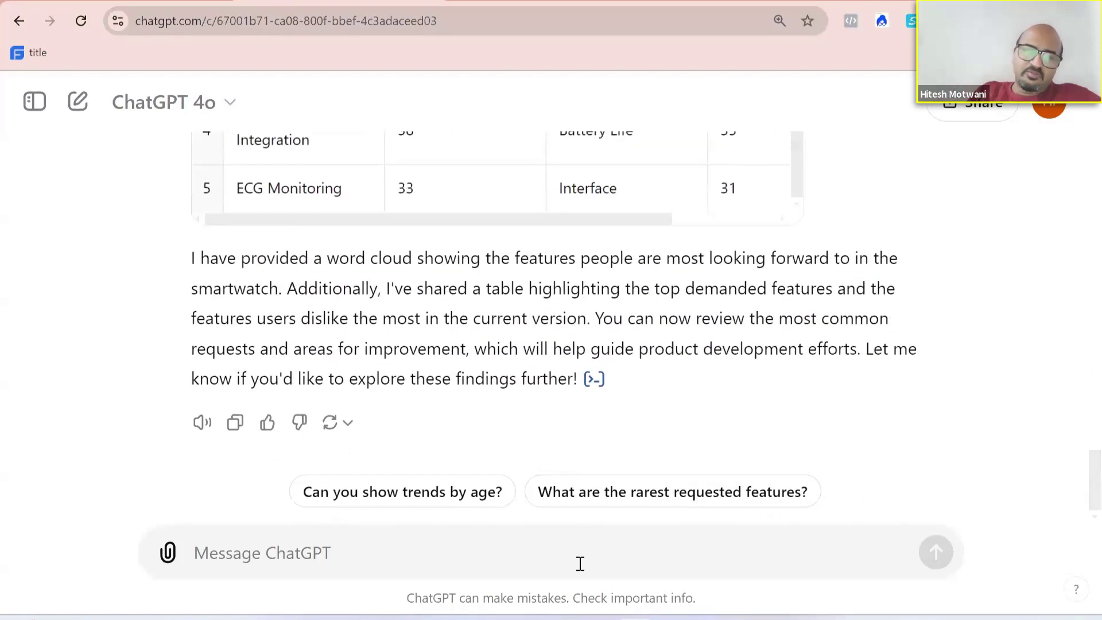
- Ask for a 12-month product roadmap based on the survey feedback, with relevant features prioritized
type("Ba")
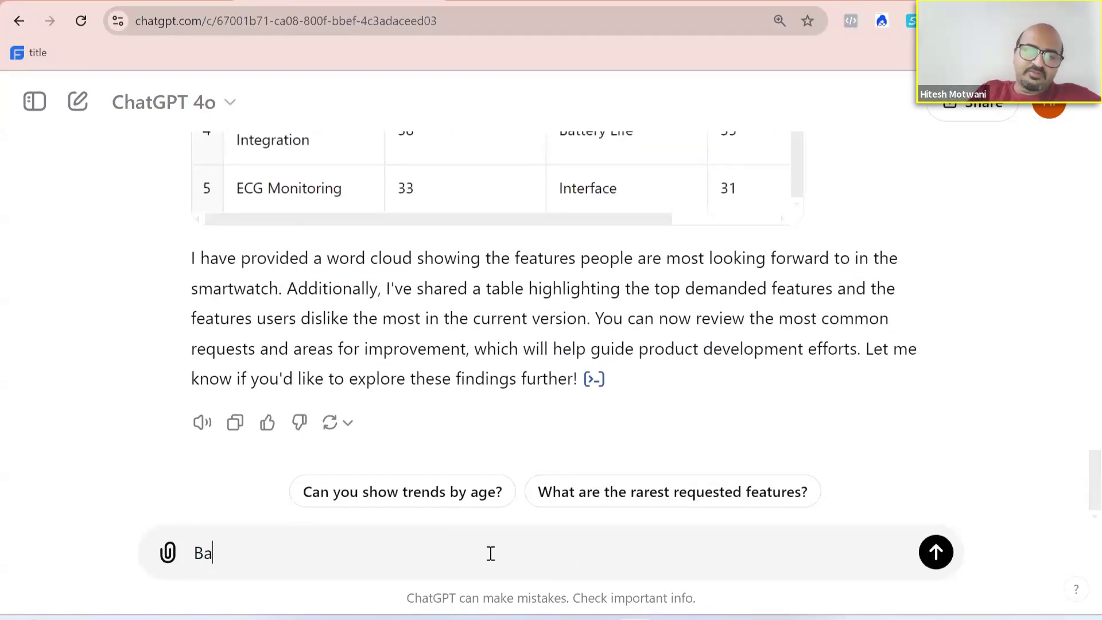
type("sis above f")
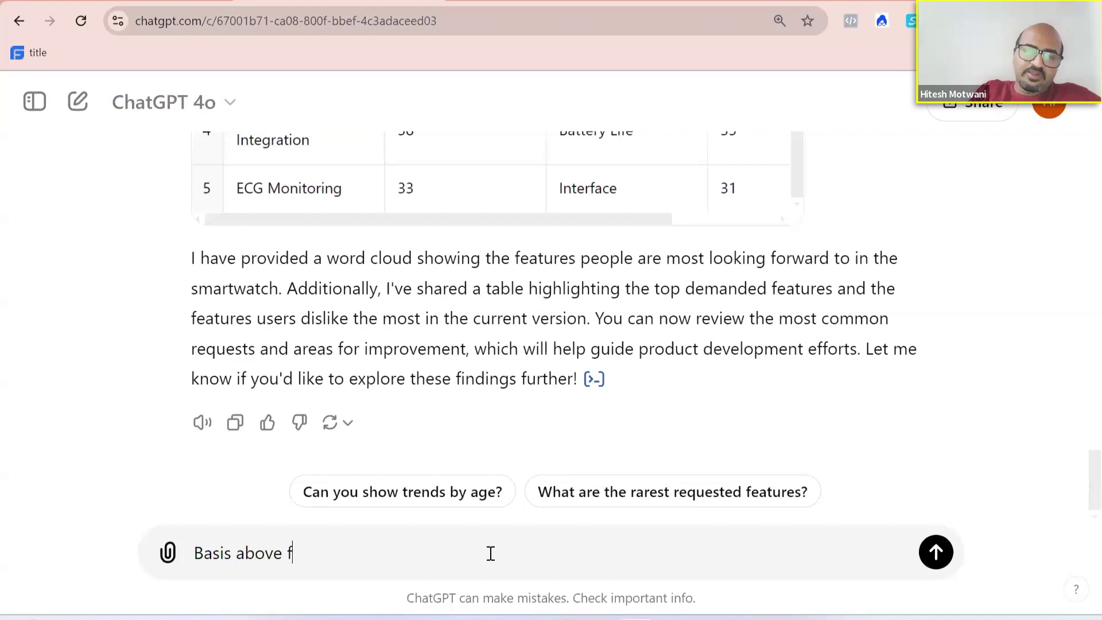
type("eedback can yuo he")
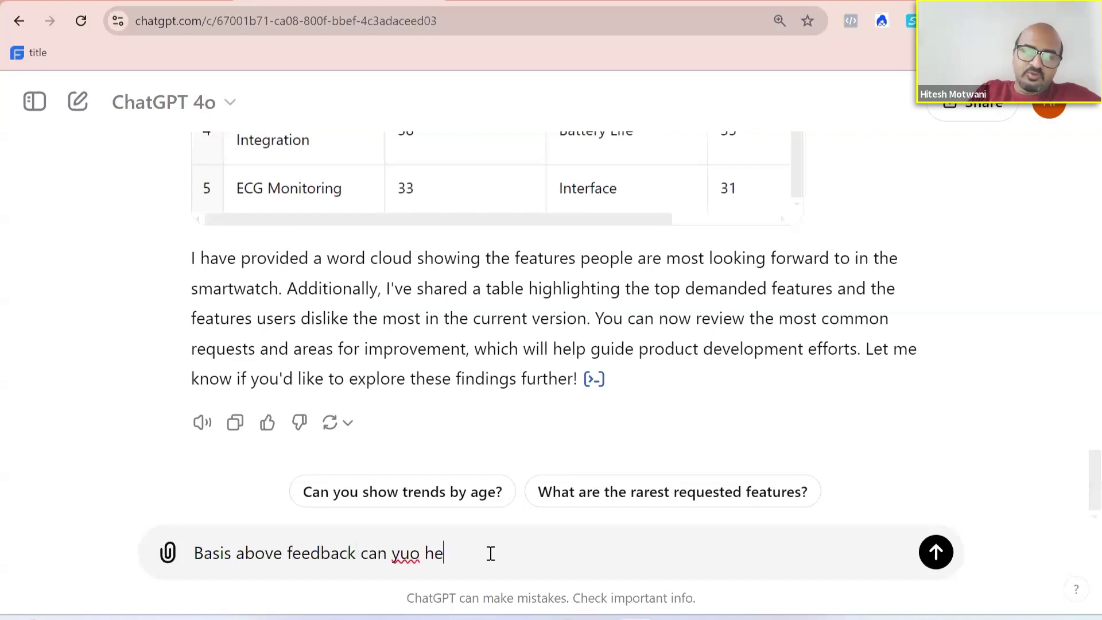
key("BackSpace")
key("BackSpace")
key("BackSpace")
key("BackSpace")
key("BackSpace")
type("ou h")
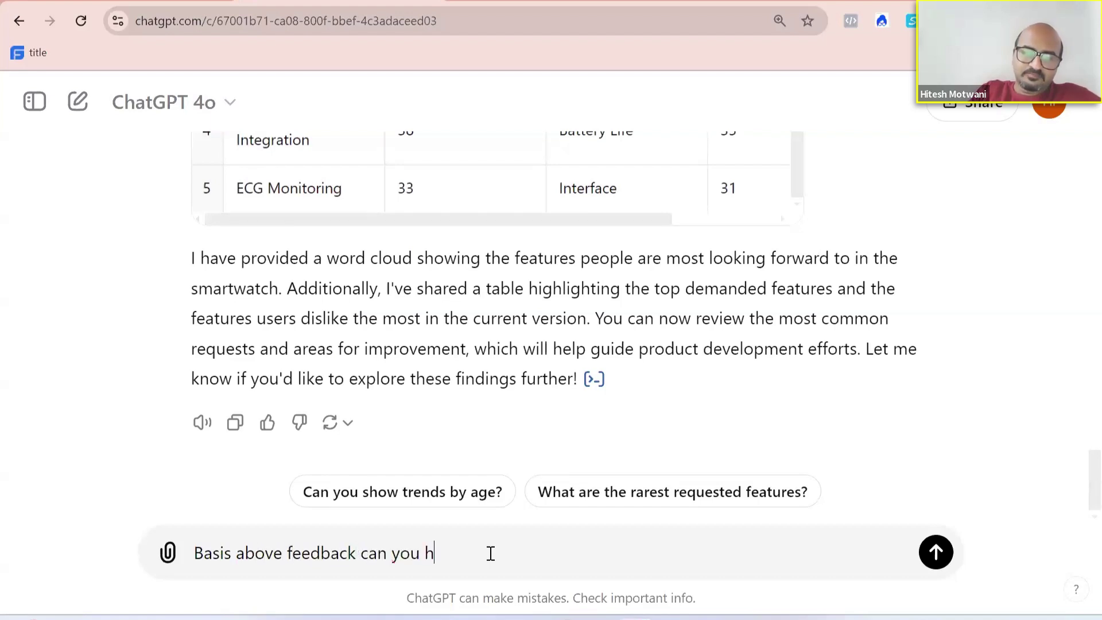
type("elpe")
key("BackSpace")
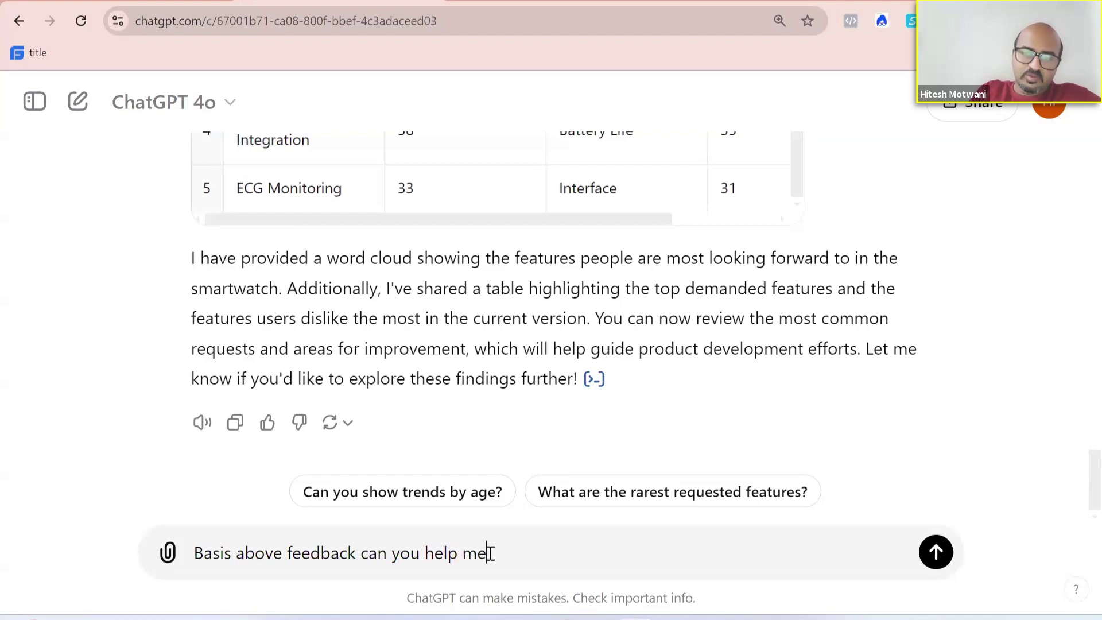
type("me with a product ro")
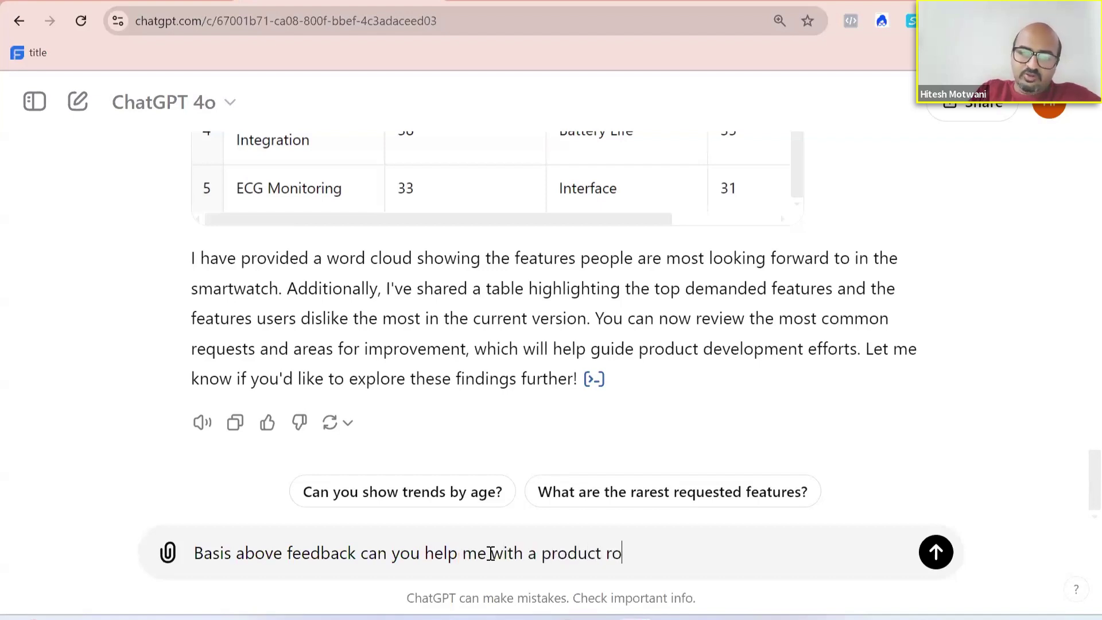
type("admap for nexgt")
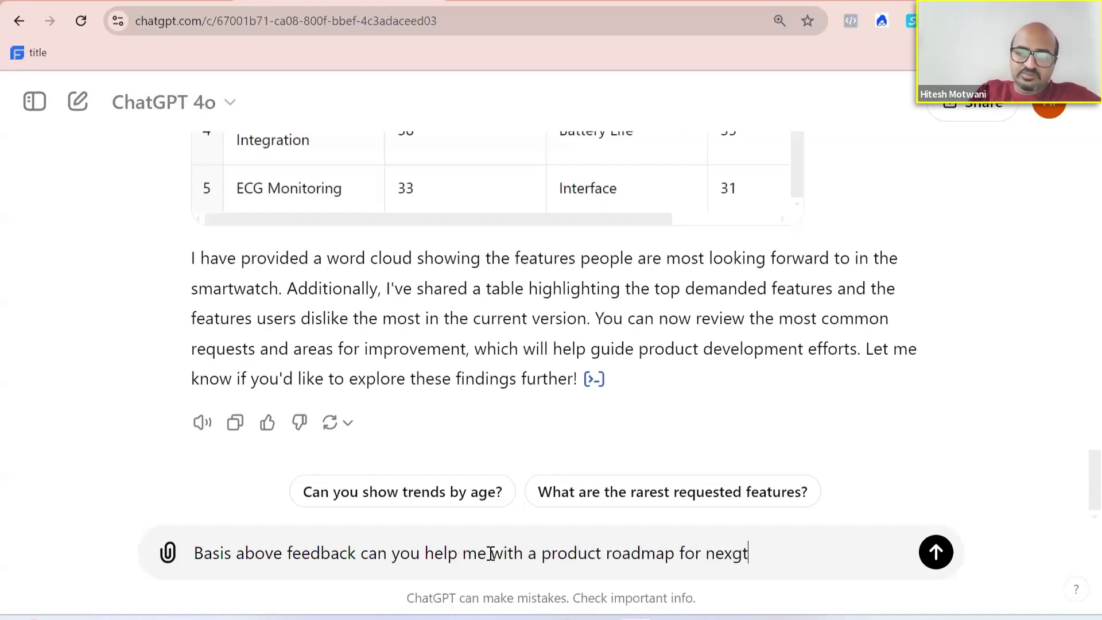
key("BackSpace")
type("12 months, and")
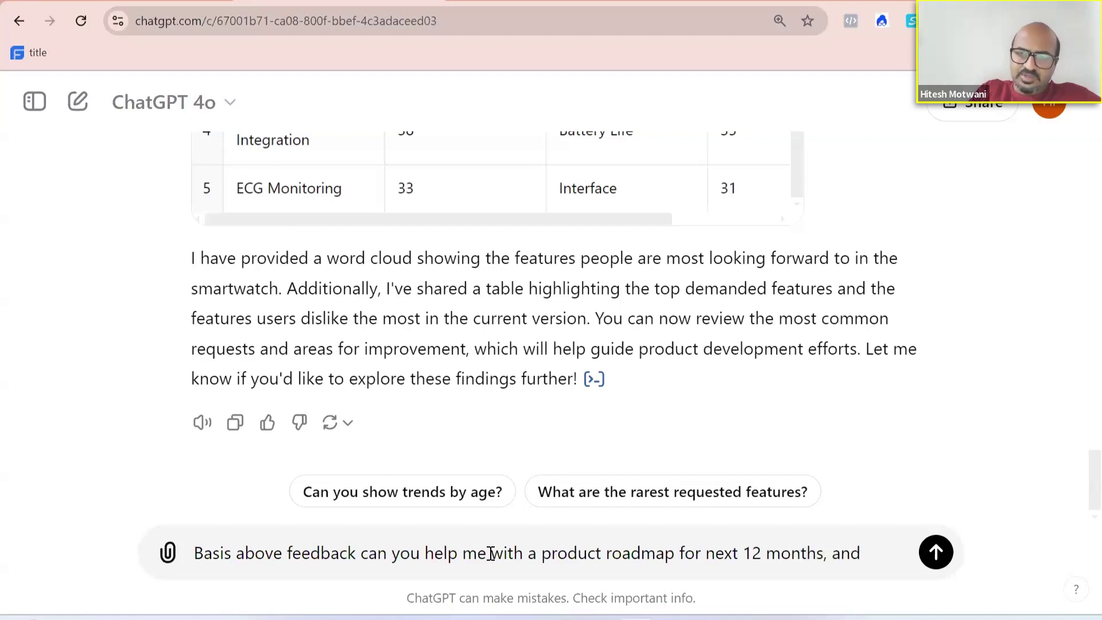
type(" also prio")
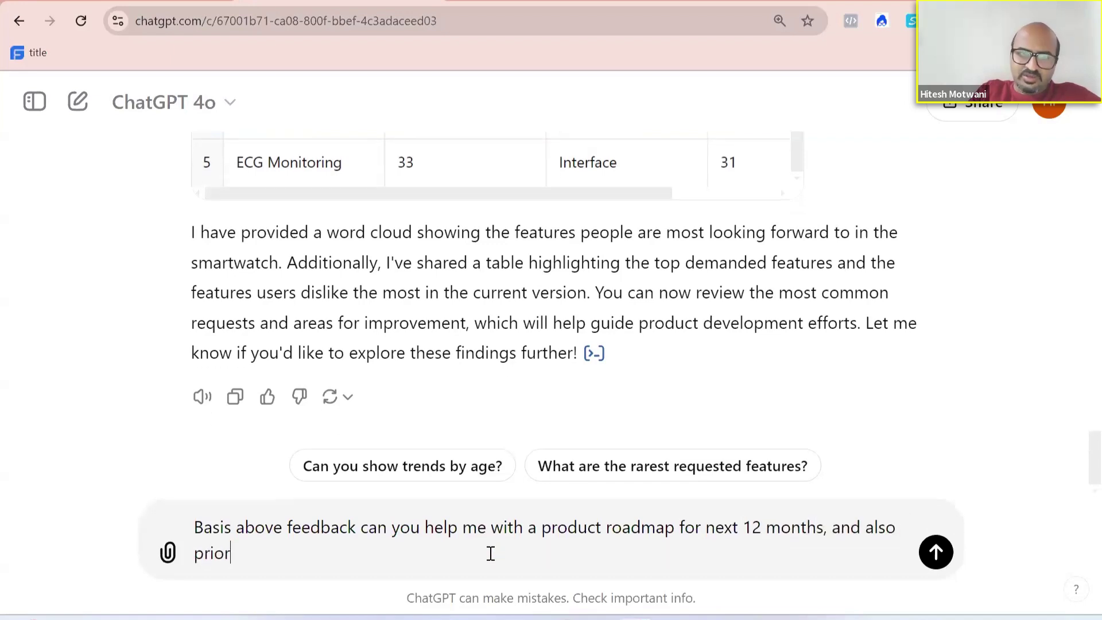
type("rtize ")
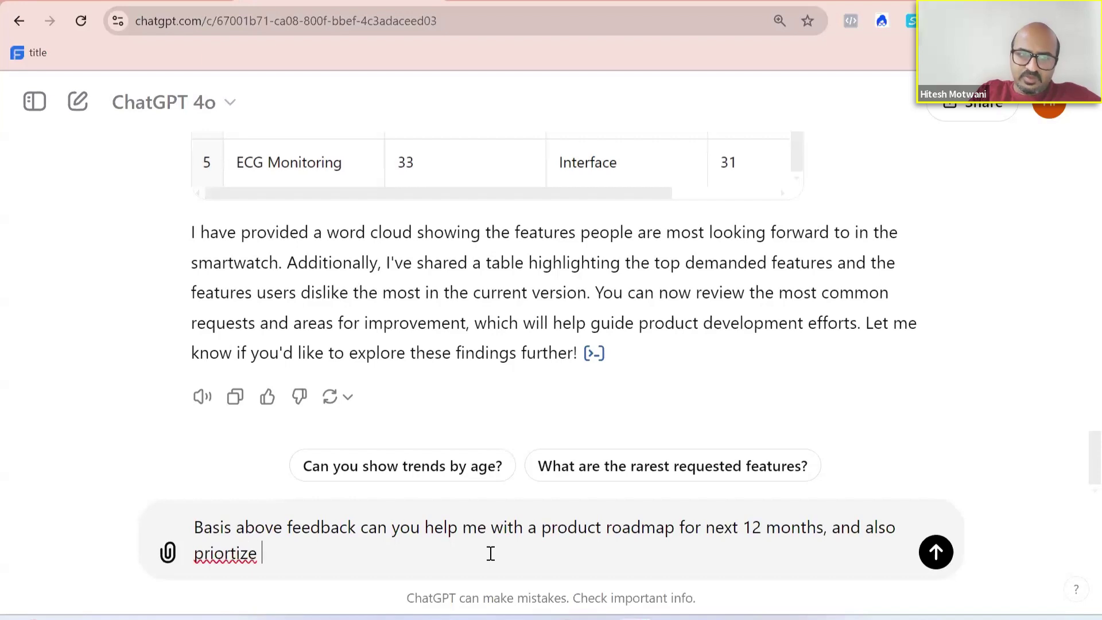
type("relevan")
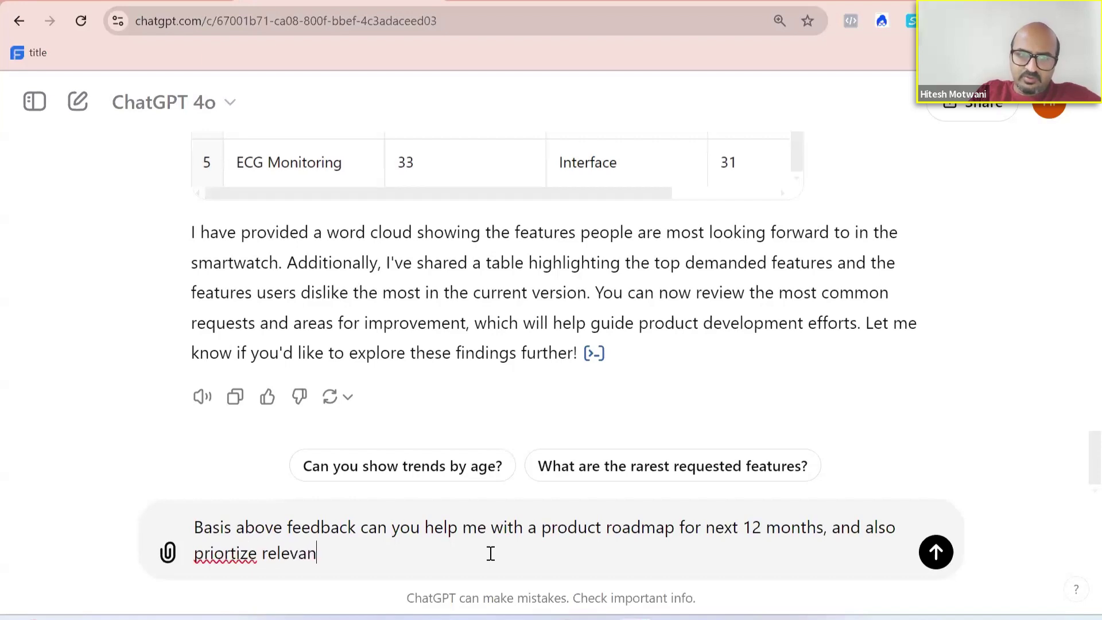
type("t featur")
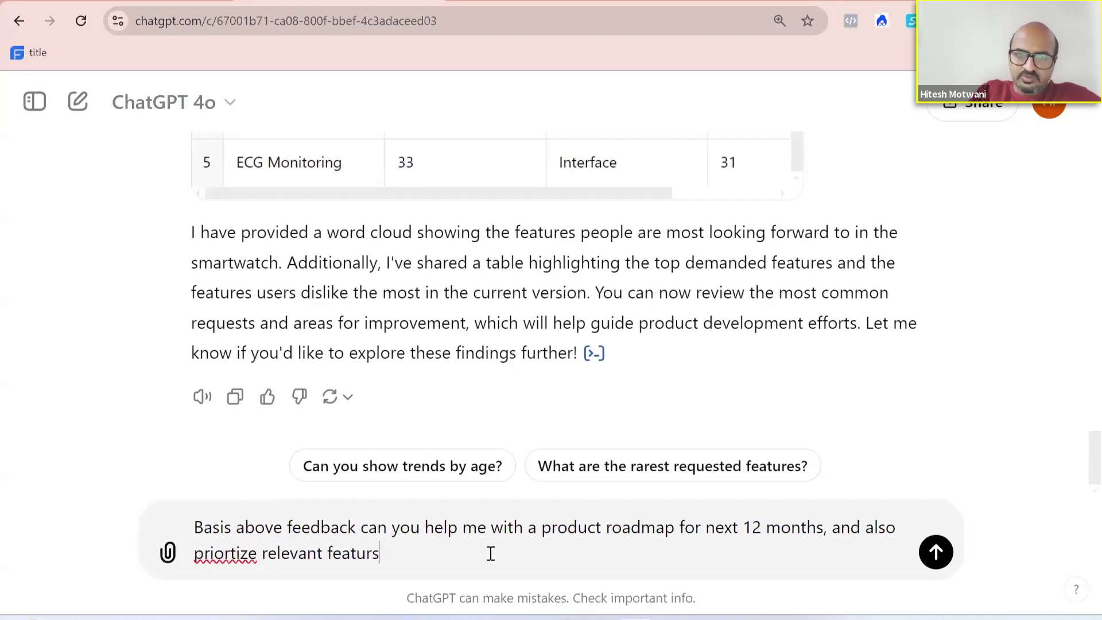
type("es for me")
key("Return")
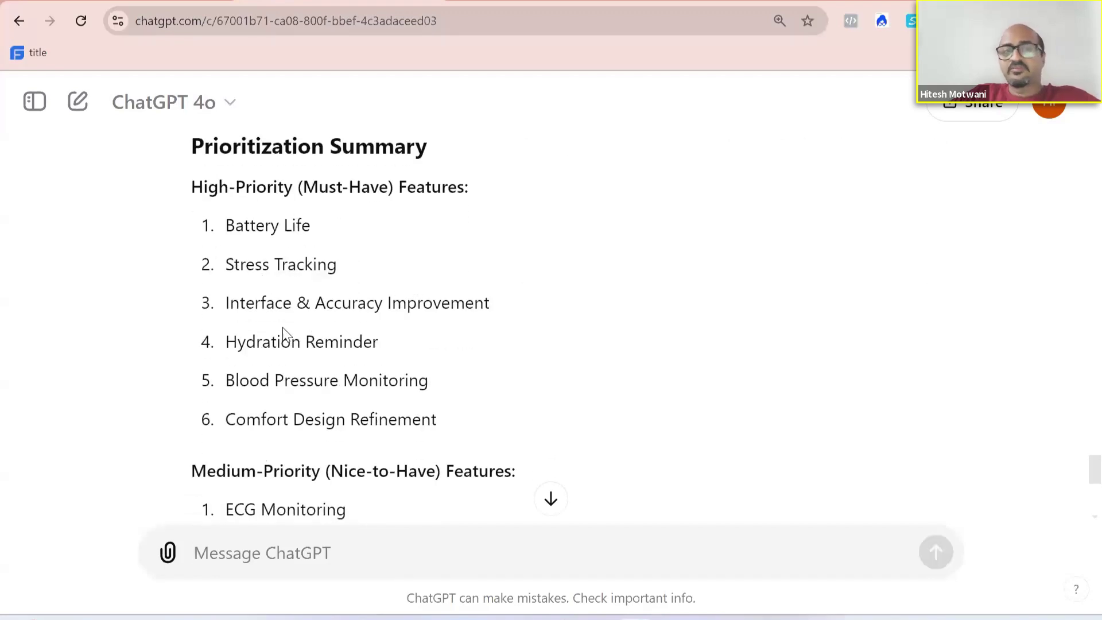
- Read down through the Prioritization Summary to the low-priority features and closing conclusion
scroll(293, 327, "down", 3)
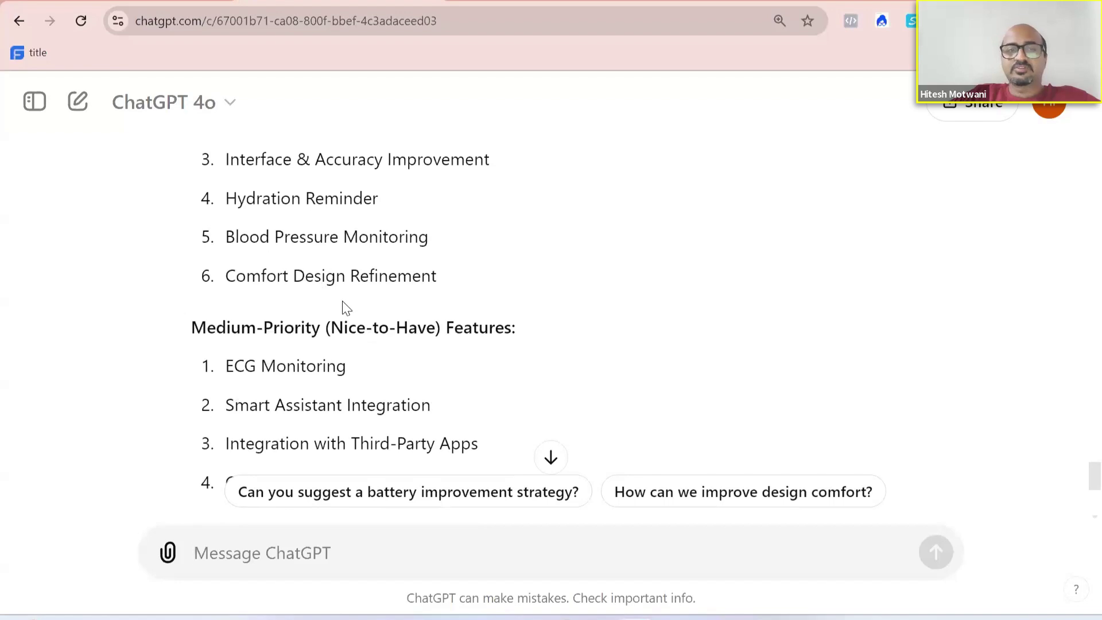
scroll(378, 301, "down", 1)
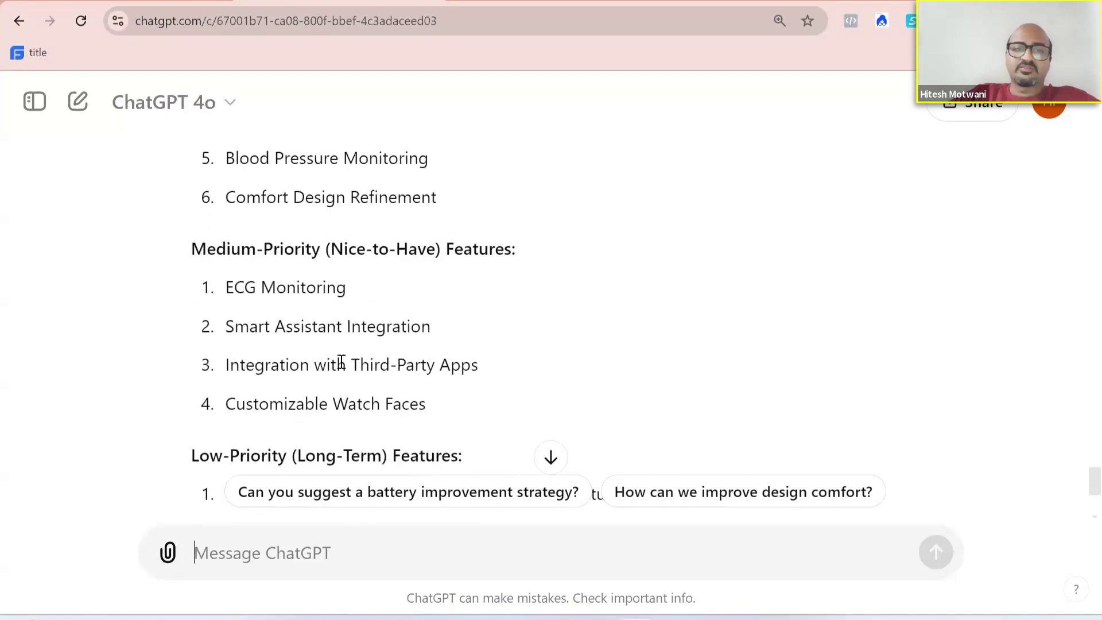
scroll(356, 362, "down", 3)
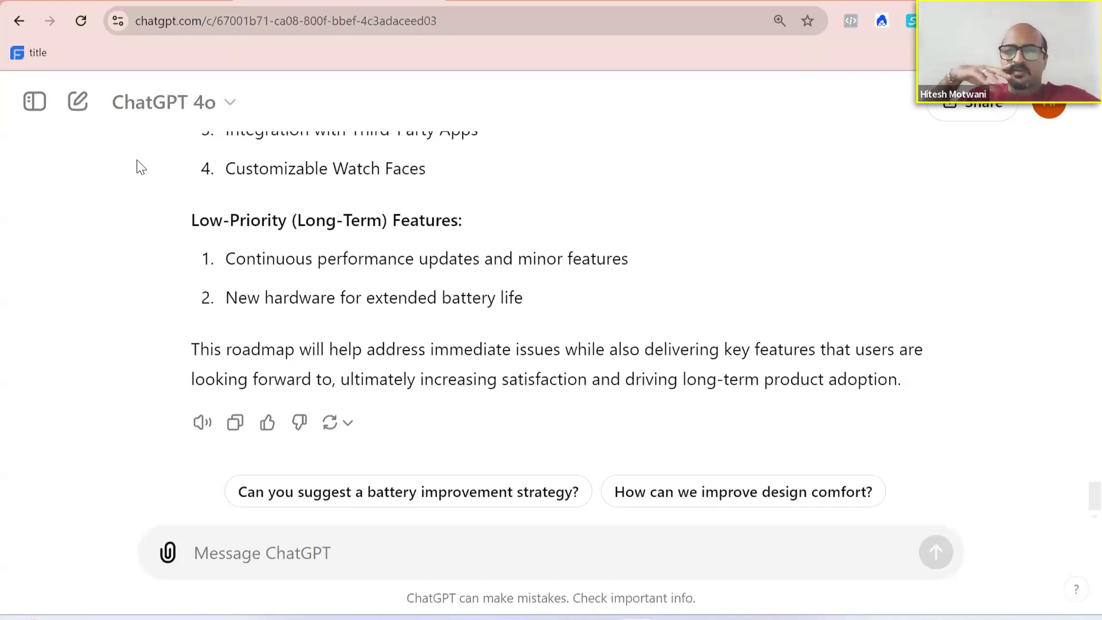
- Show the best-practices slide, then return to the AI-based Sales Analyzer ChatGPT conversation
key("alt+Tab")
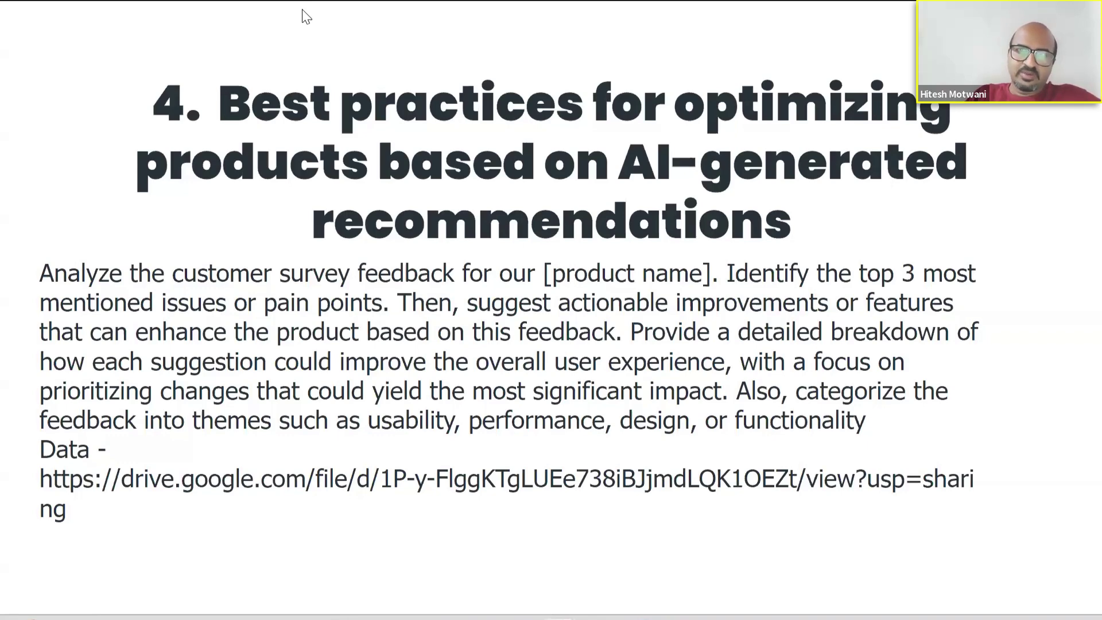
key("alt+Tab")
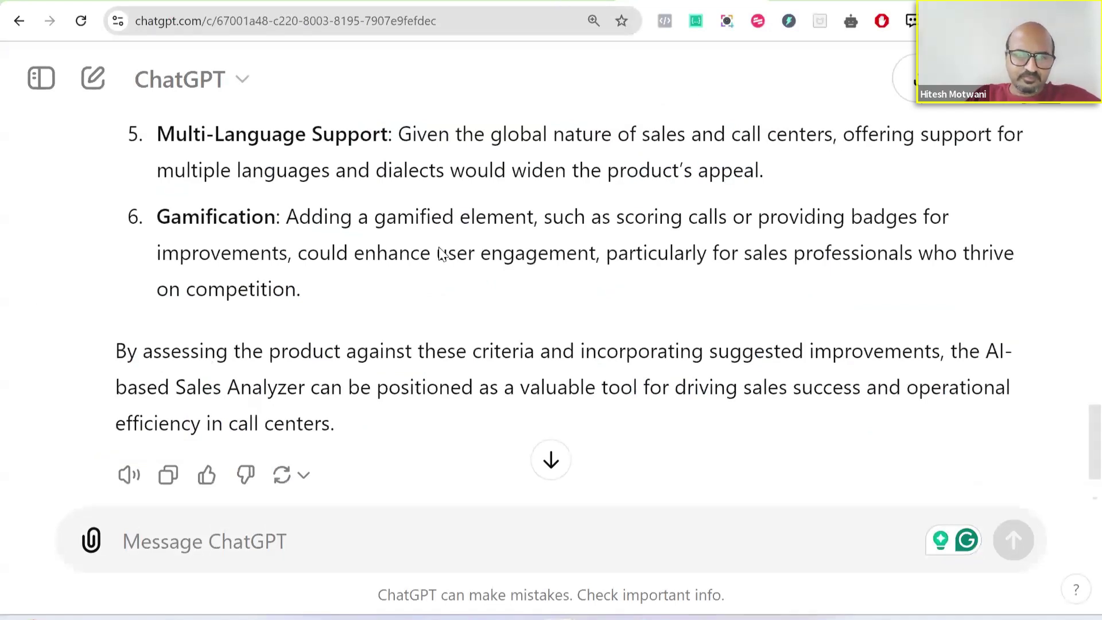
- Start the prompt: 'I want to improve perception about my product and turn the insights to favourable points.'
type("Can yo")
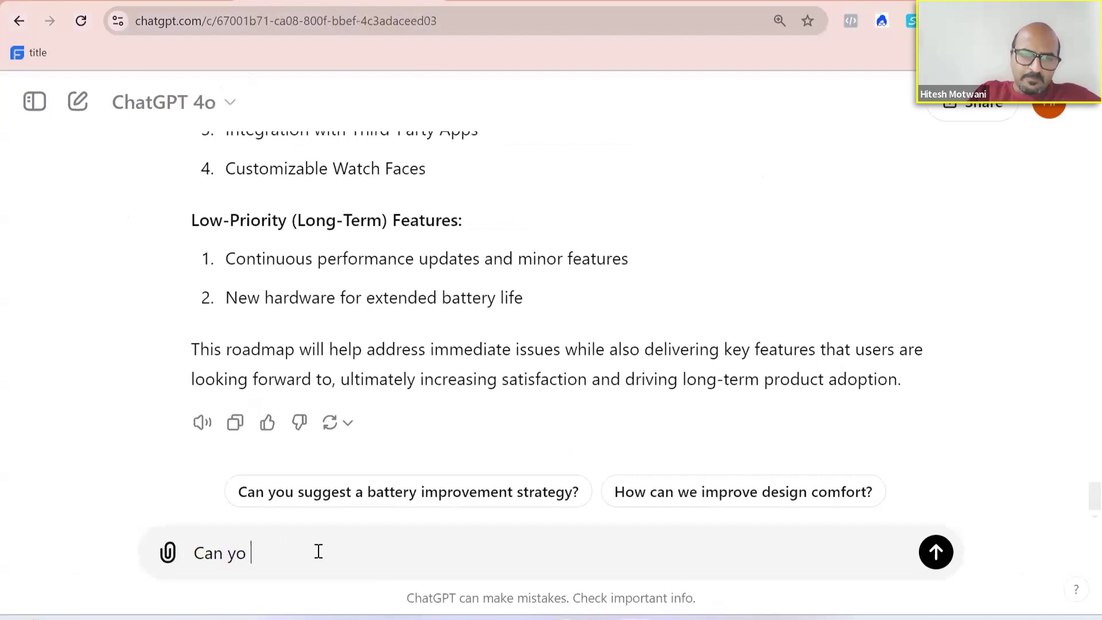
type("u helpme")
key("BackSpace")
key("BackSpace")
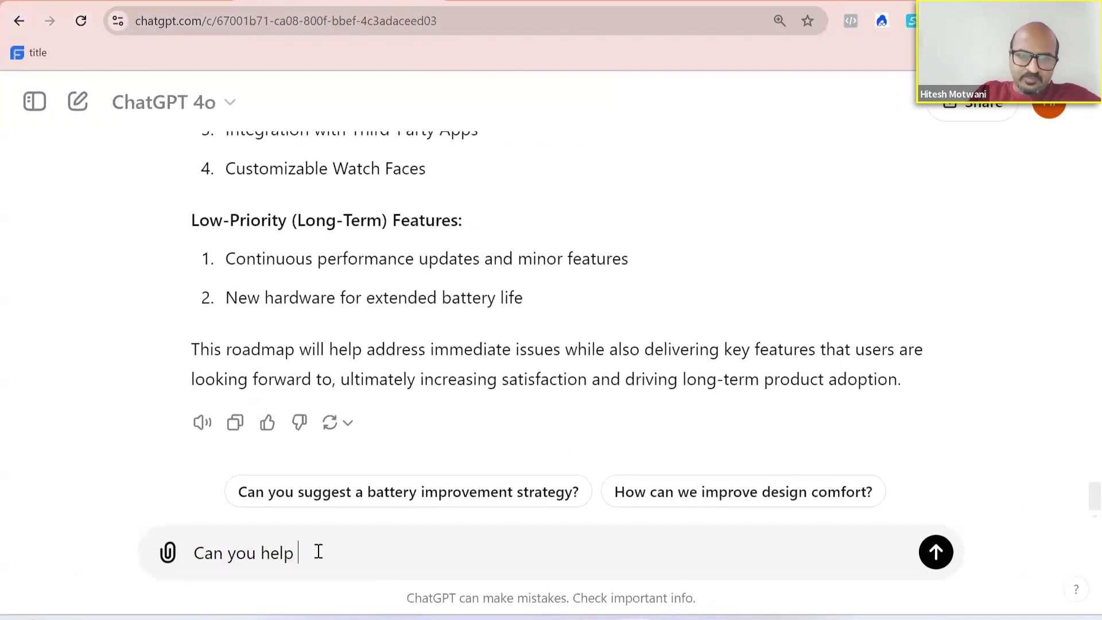
key("ctrl+a")
type("I want to p")
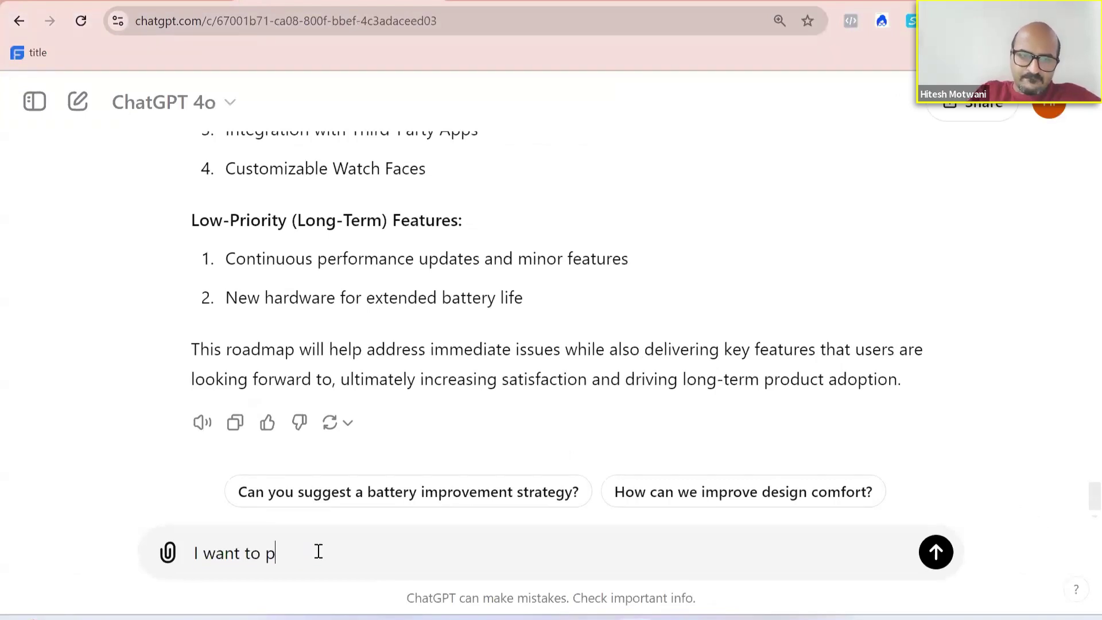
key("BackSpace")
type("improve per")
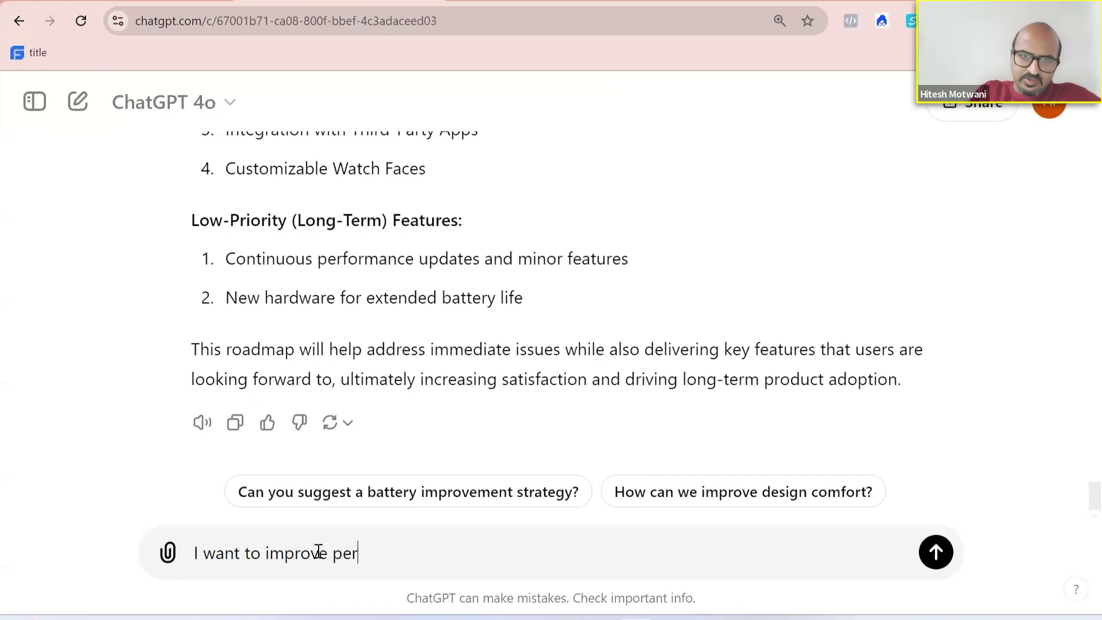
type("ception abou")
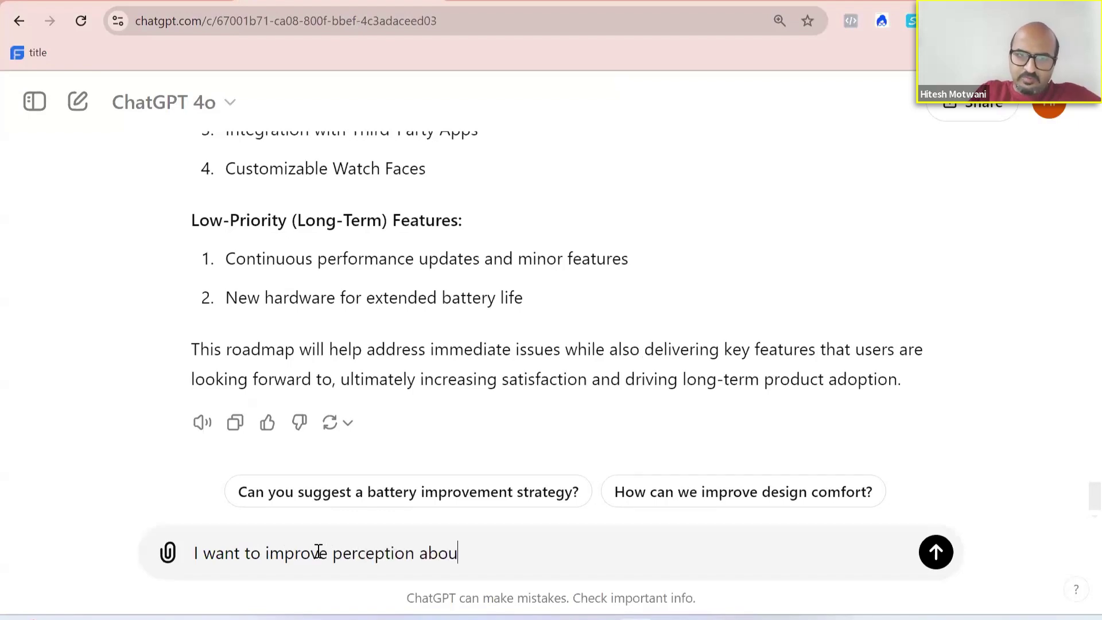
type("t my prodc")
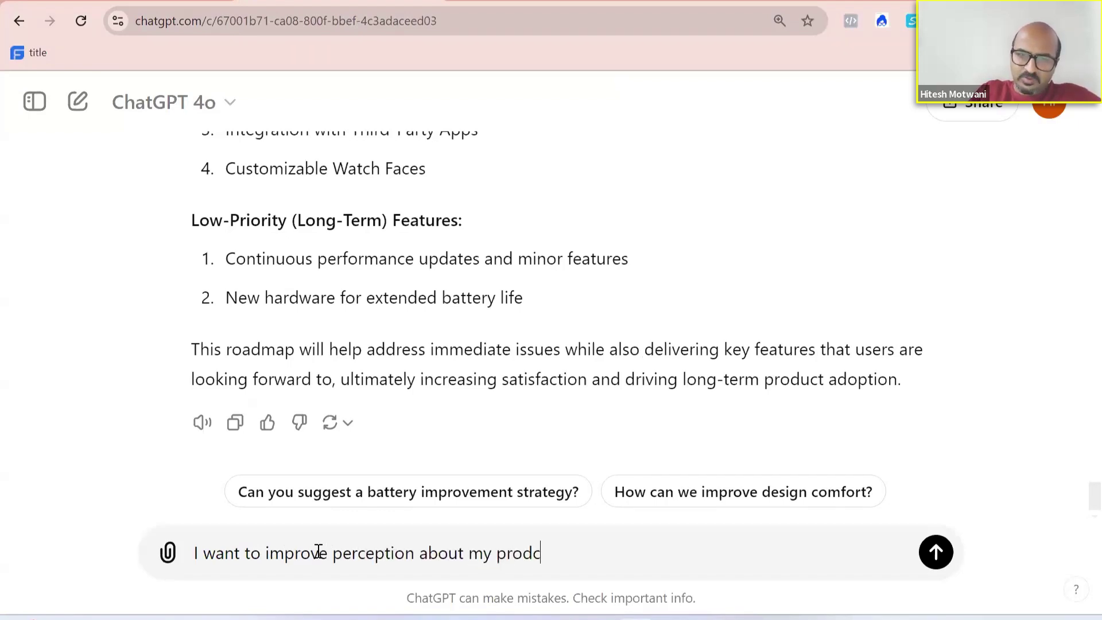
key("BackSpace")
type("uct and ")
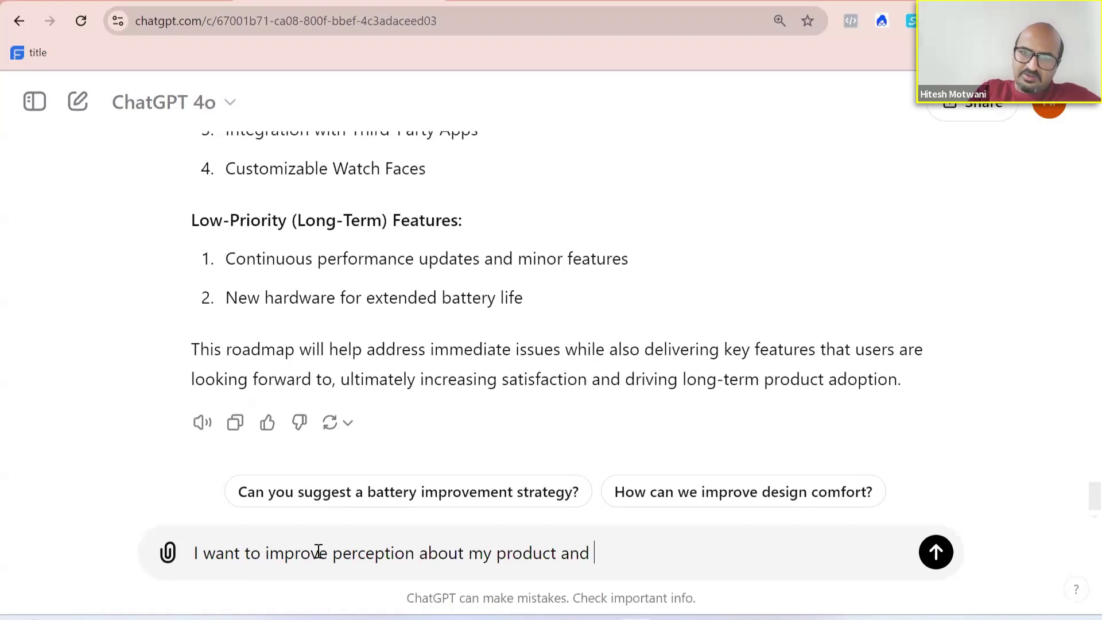
type("tur")
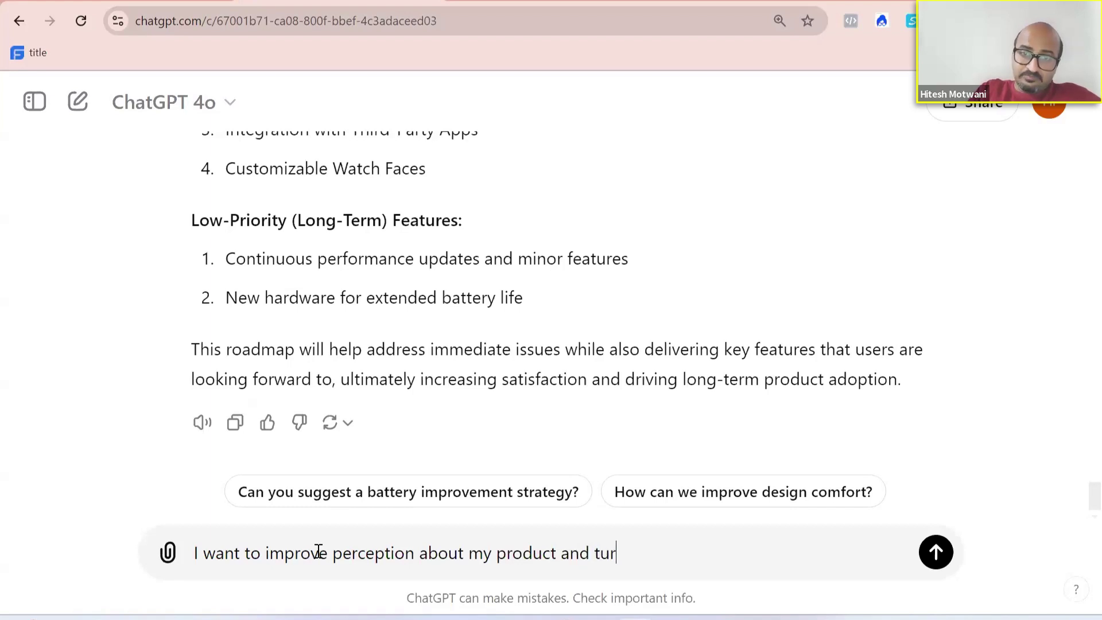
type("n the insights to ")
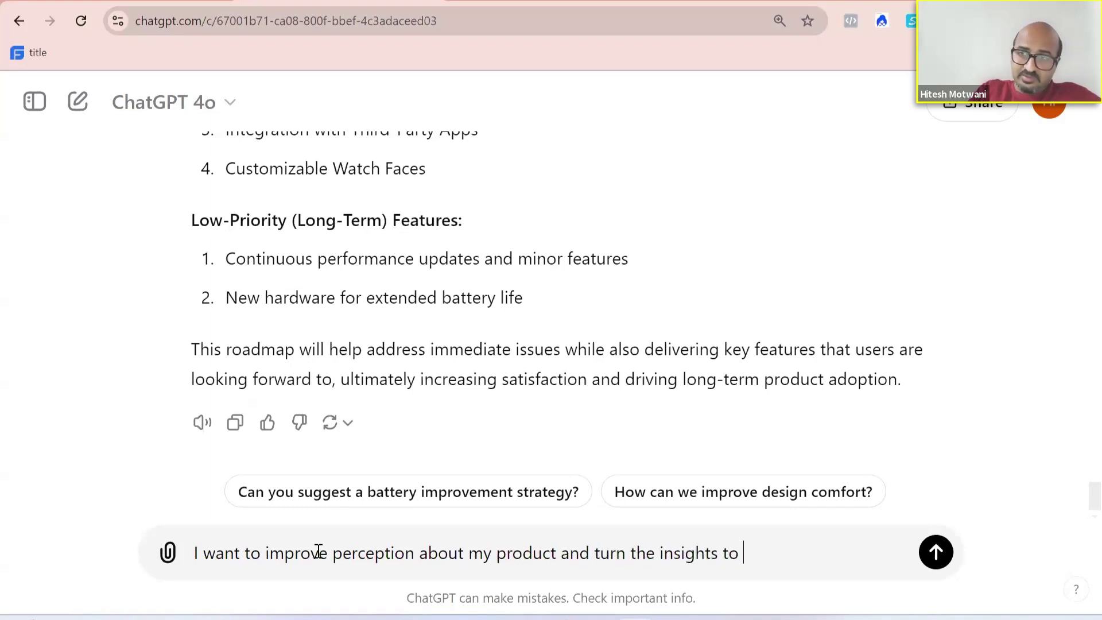
type("favourab")
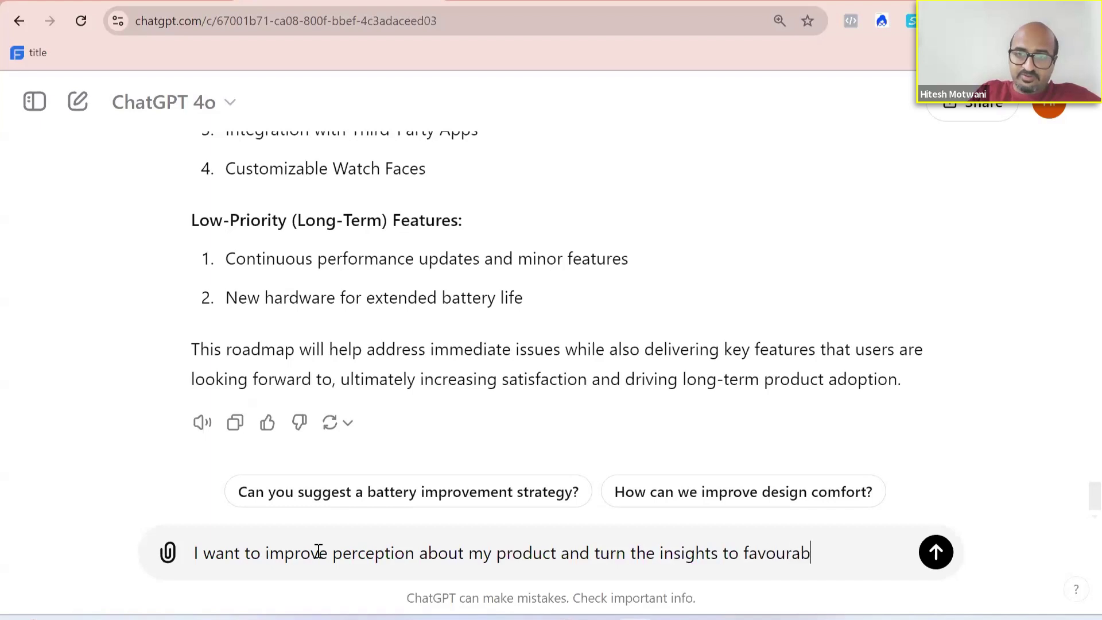
type("le points. Ca")
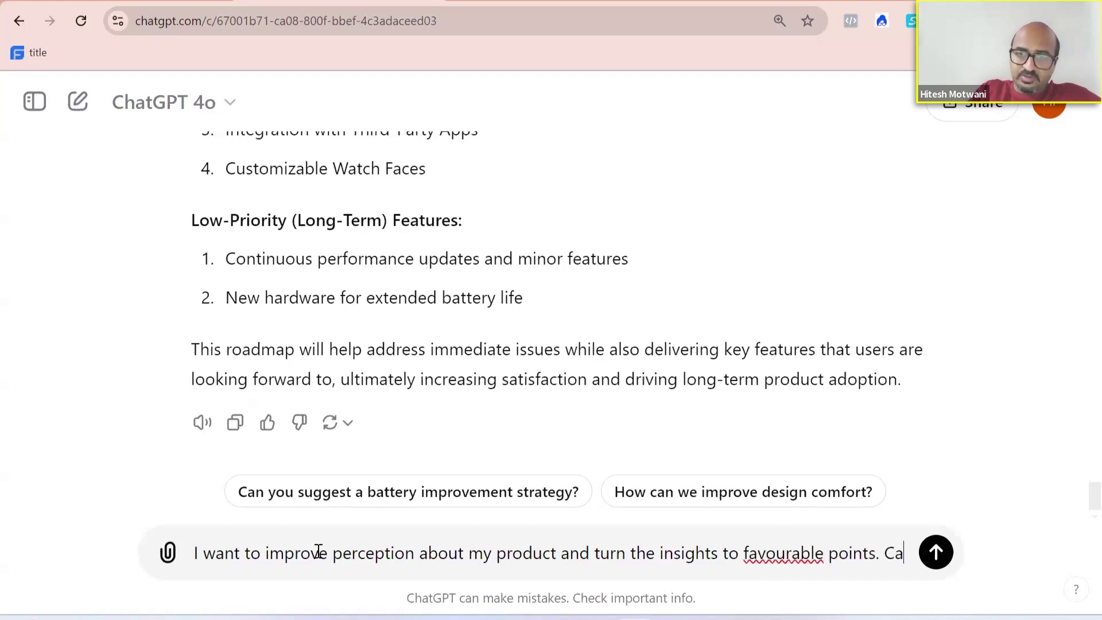
type("n you helpenn")
- Add a request to optimize the product into a better version in 3 months, as a table plan, and send
key("BackSpace")
key("BackSpace")
key("BackSpace")
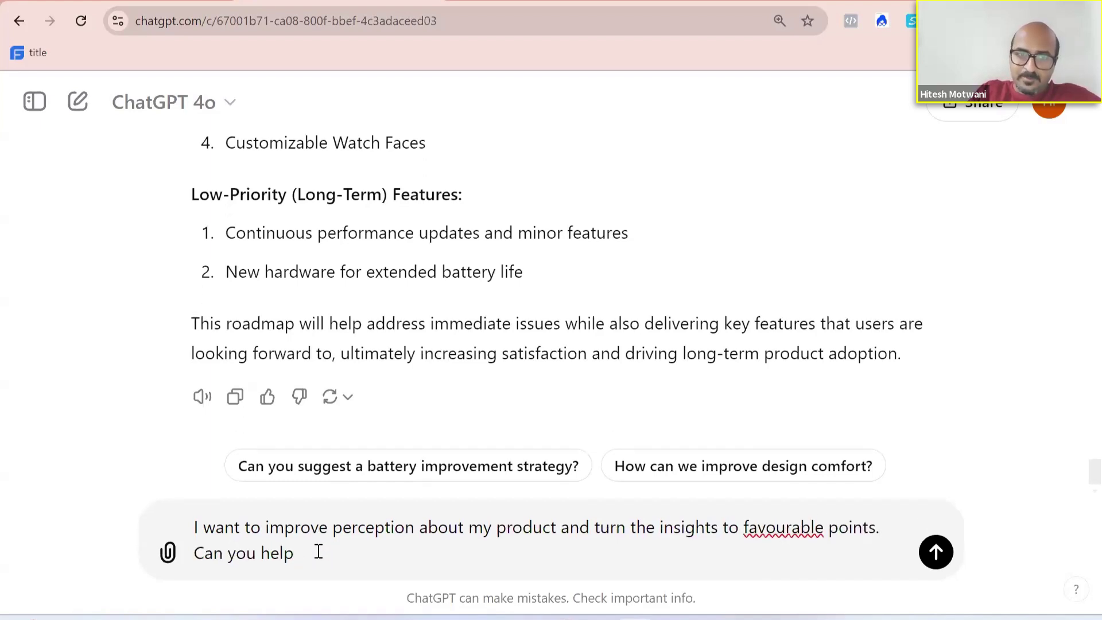
type("me in building")
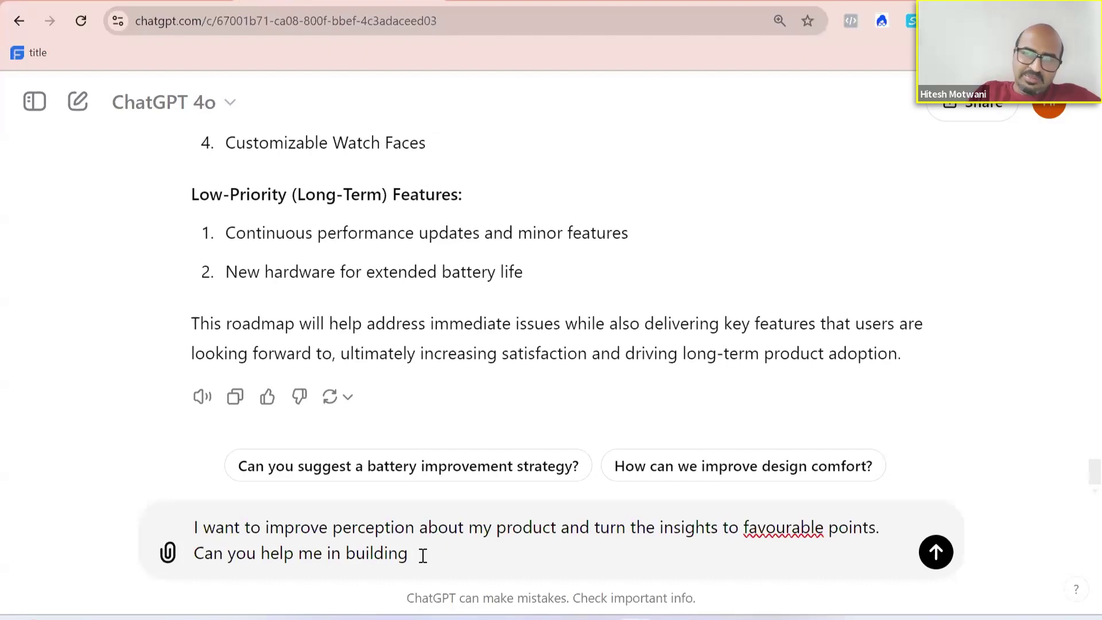
key("BackSpace")
key("BackSpace")
key("BackSpace")
key("BackSpace")
key("BackSpace")
key("BackSpace")
key("BackSpace")
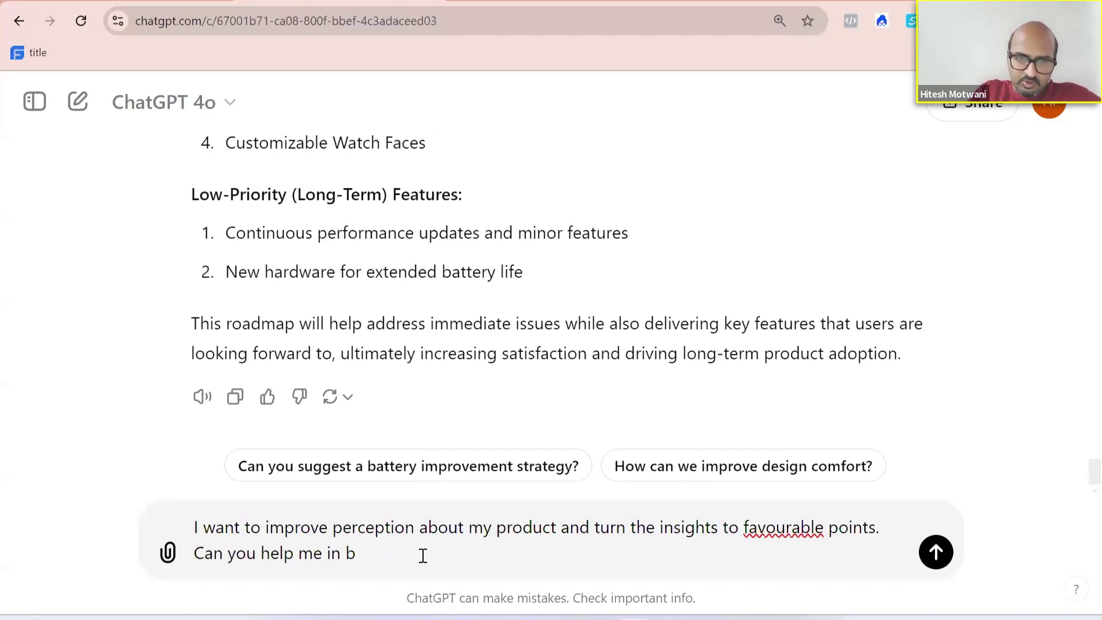
type("optimizing my prodict")
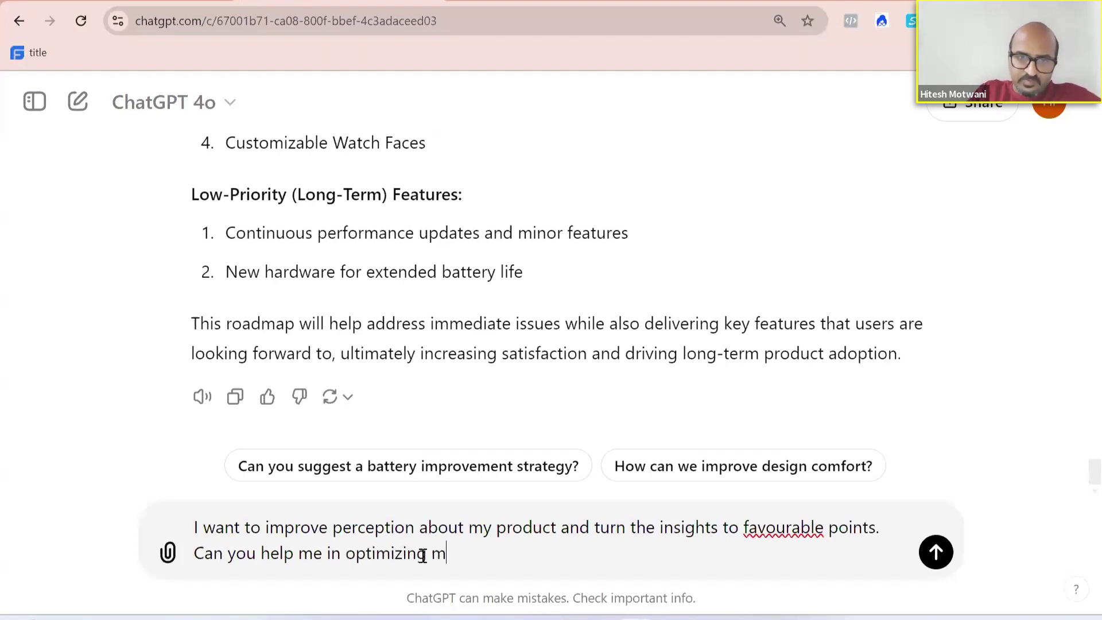
key("BackSpace")
key("BackSpace")
key("BackSpace")
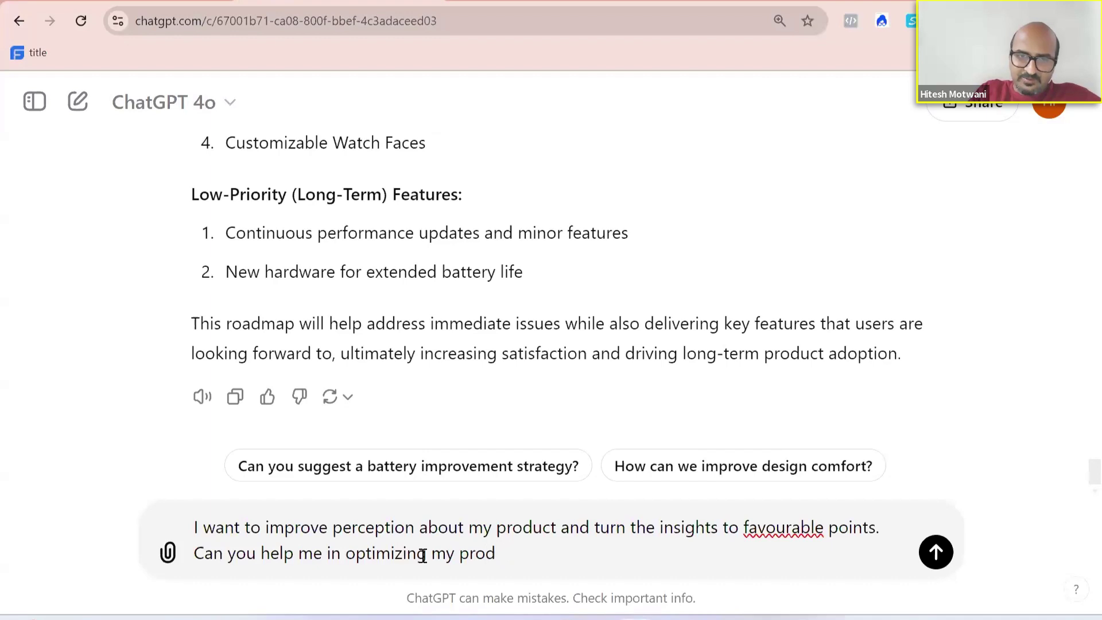
type("uct and bu")
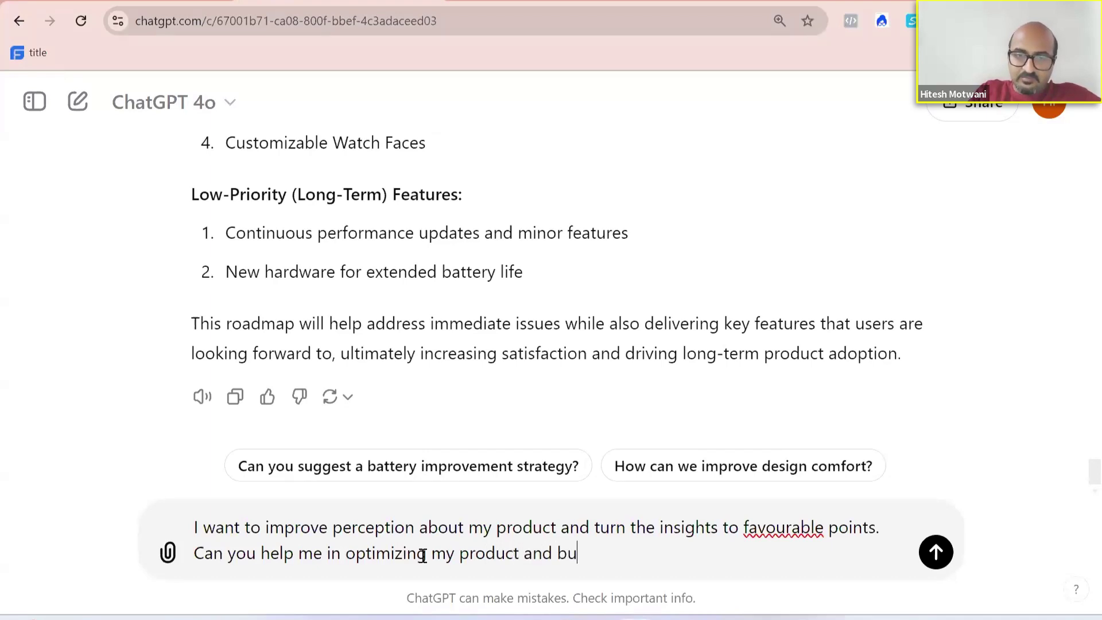
type("ild a better version in sn")
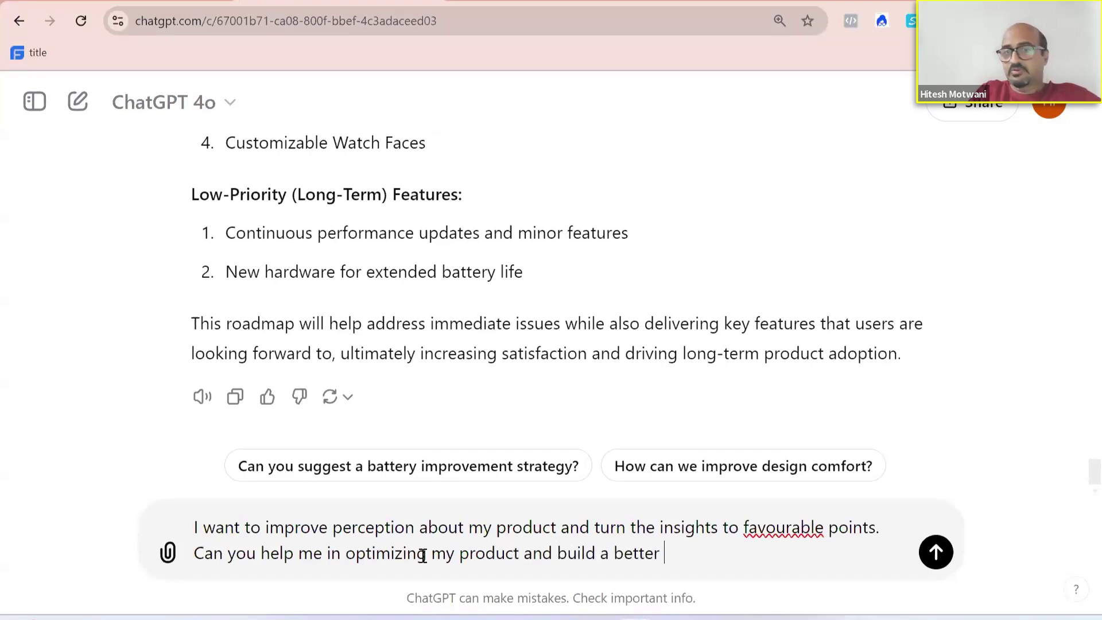
key("BackSpace")
key("BackSpace")
type("n")
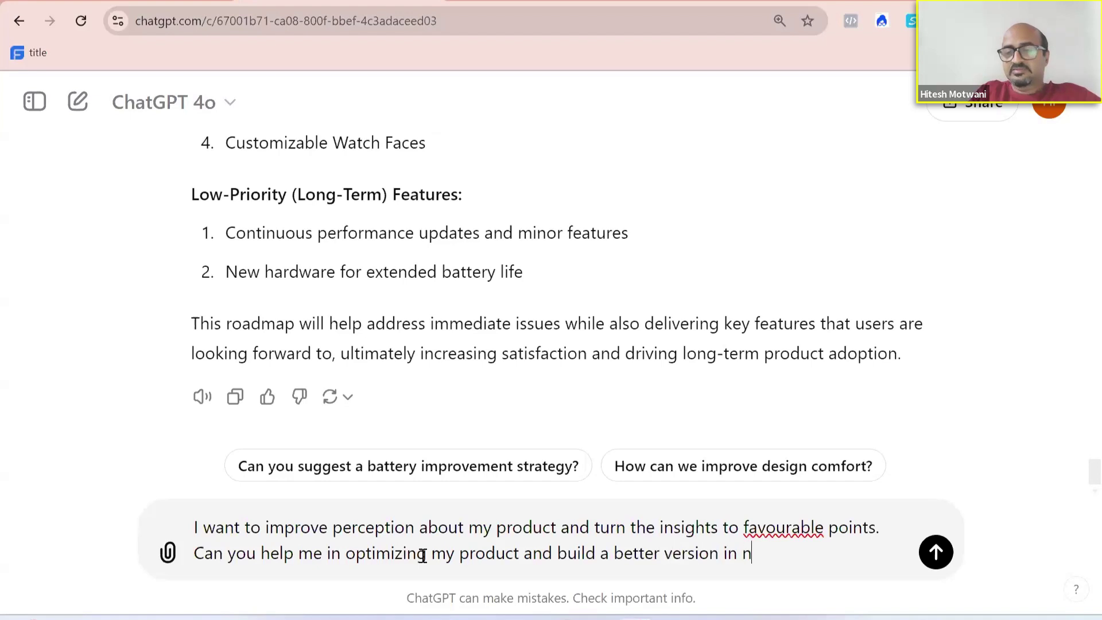
type("ext 3 mon")
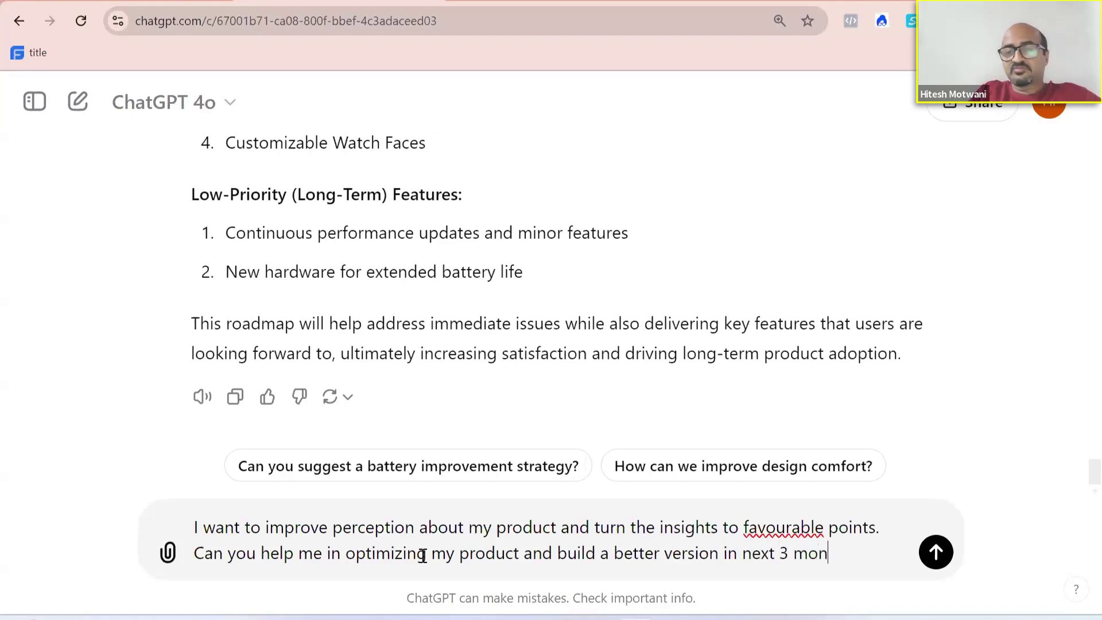
type("ths. Help me a")
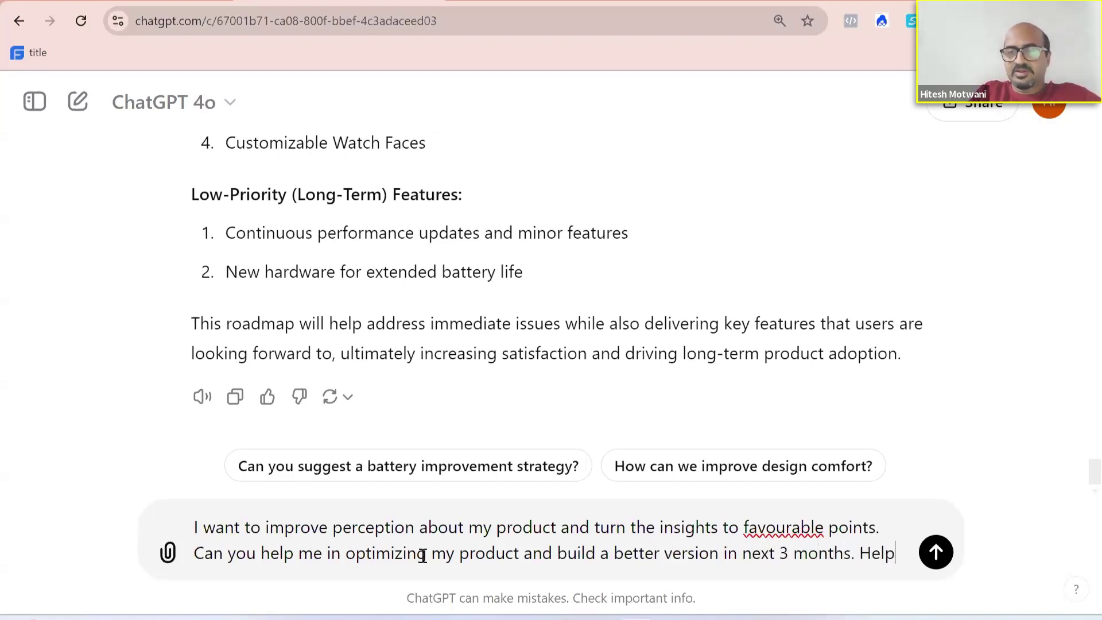
key("BackSpace")
key("BackSpace")
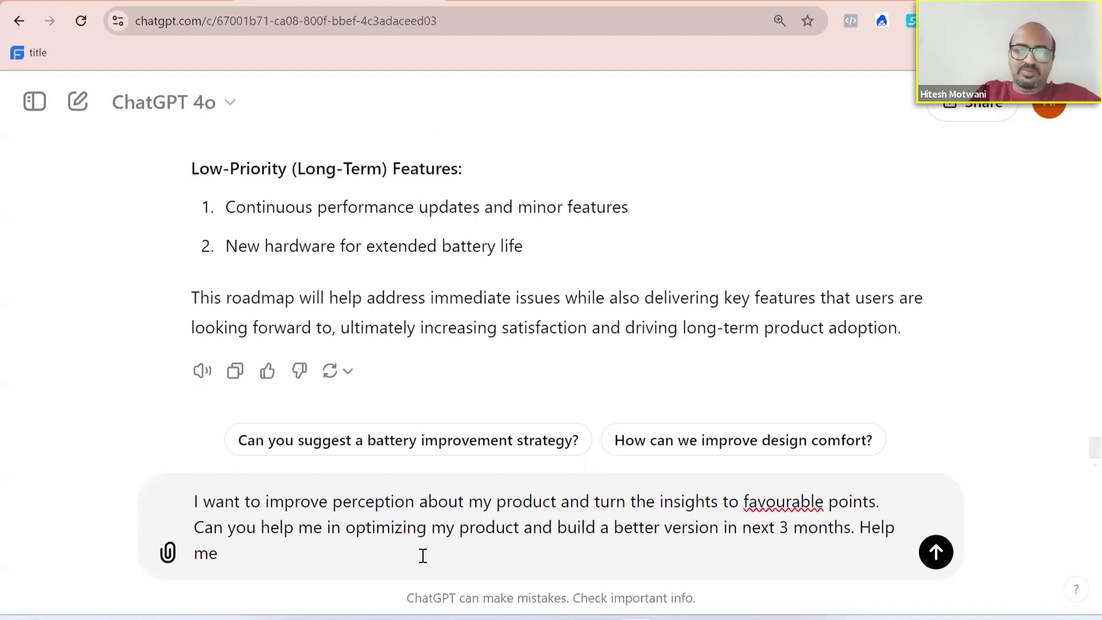
type("with a plan in a table format")
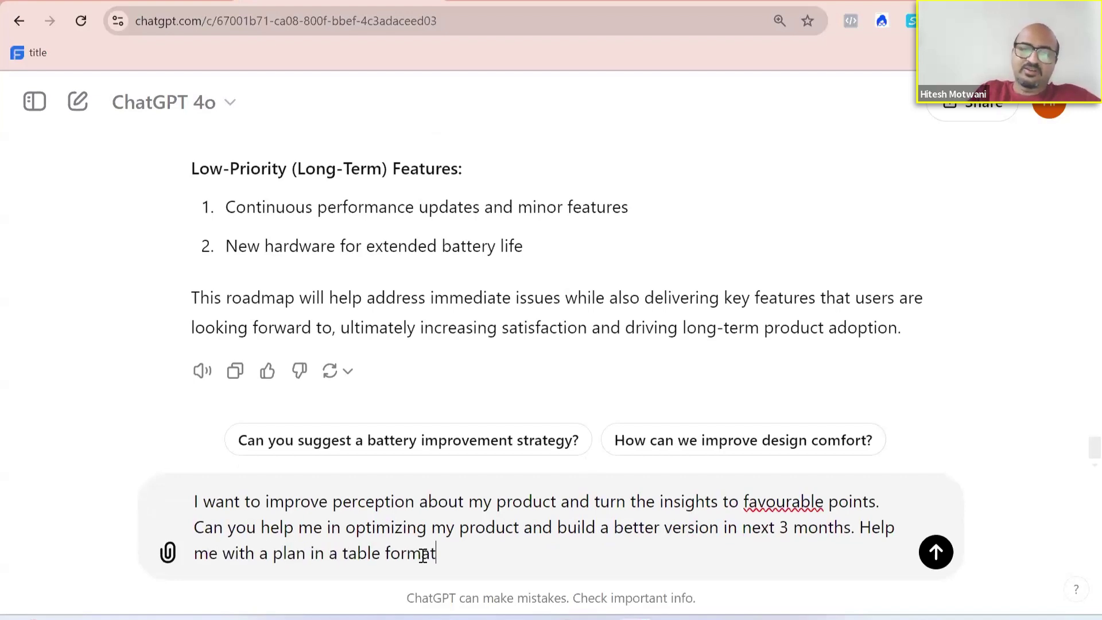
key("Return")
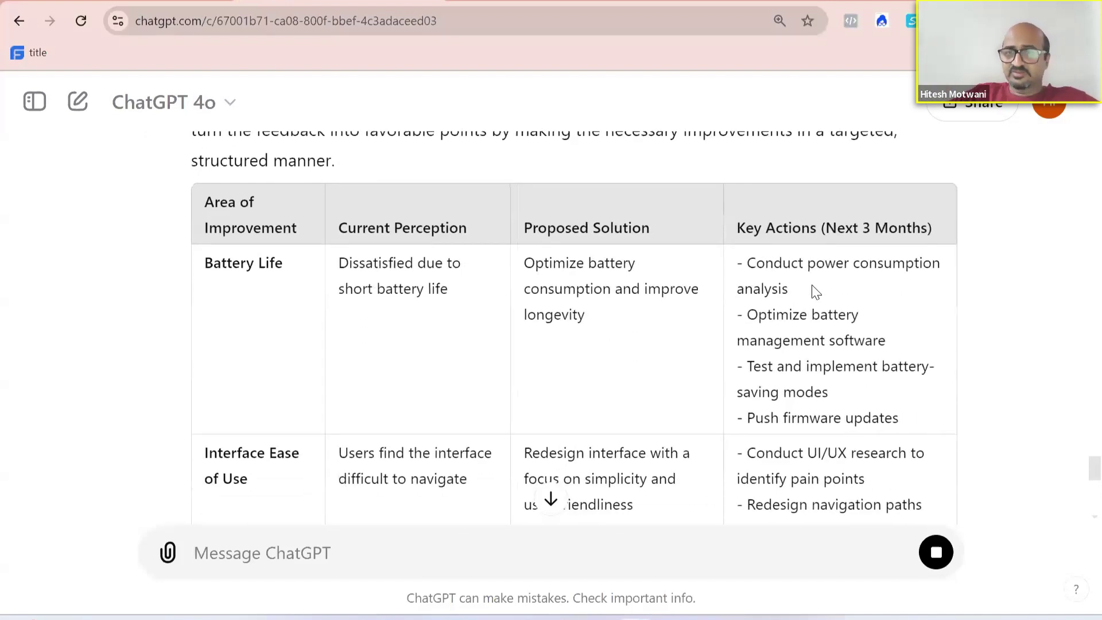
- Review the plan table from Battery Life down to the Comfort & Design and Performance Issues rows
scroll(811, 285, "down", 2)
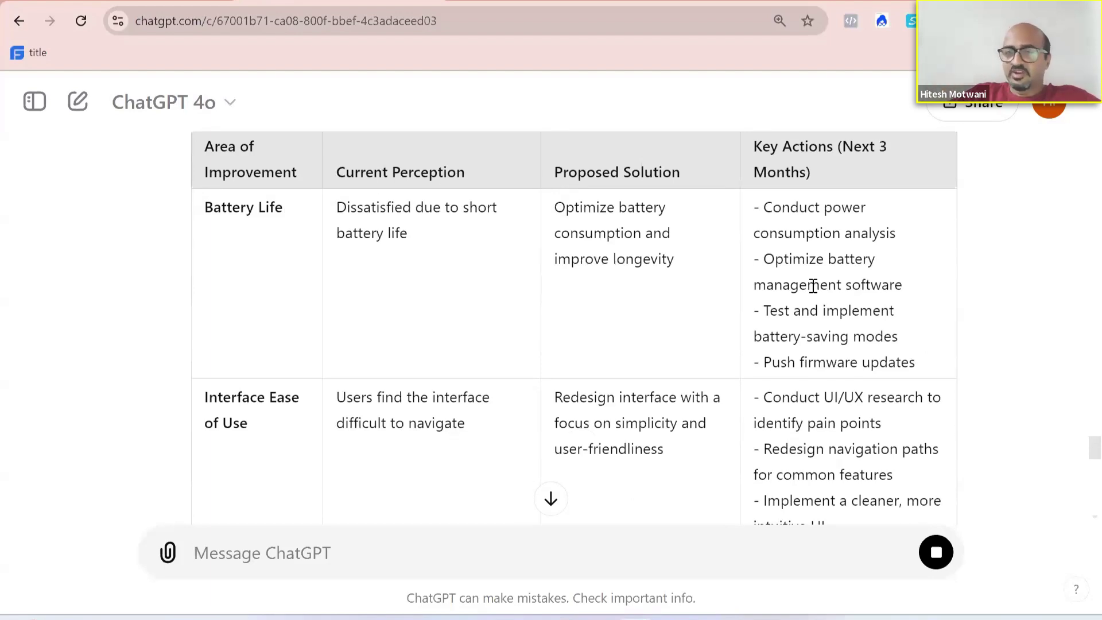
scroll(811, 285, "down", 2)
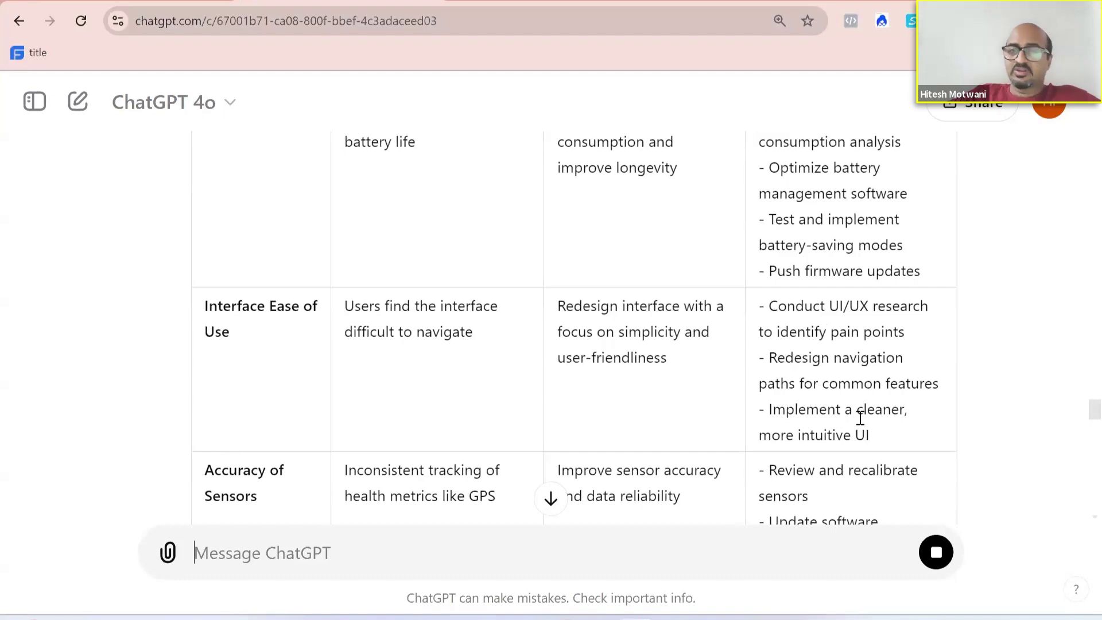
scroll(862, 417, "down", 4)
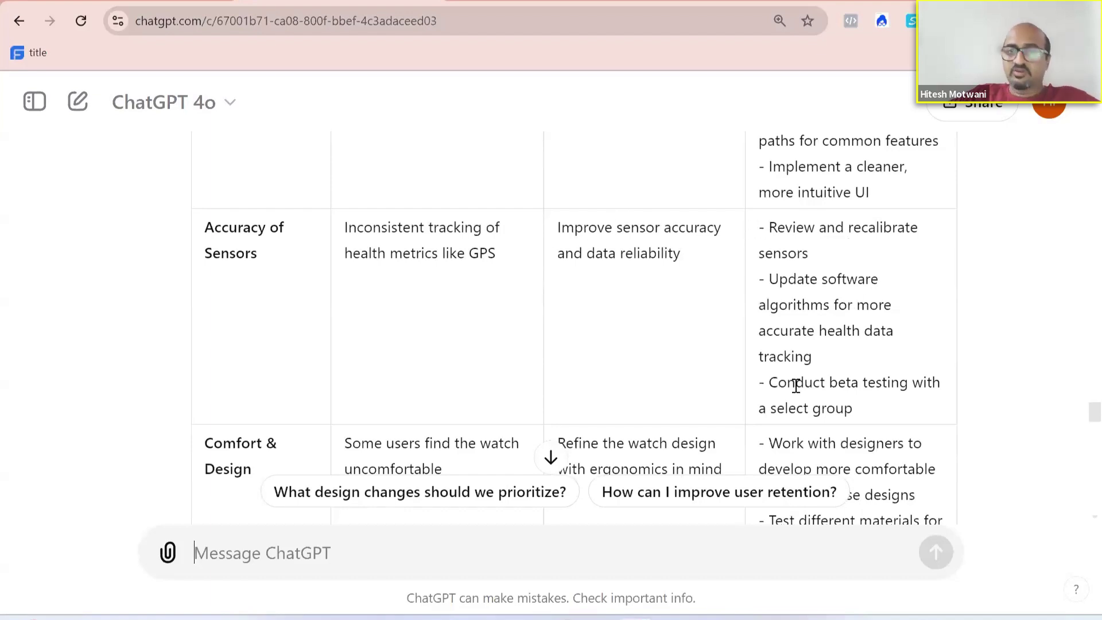
scroll(847, 386, "down", 3)
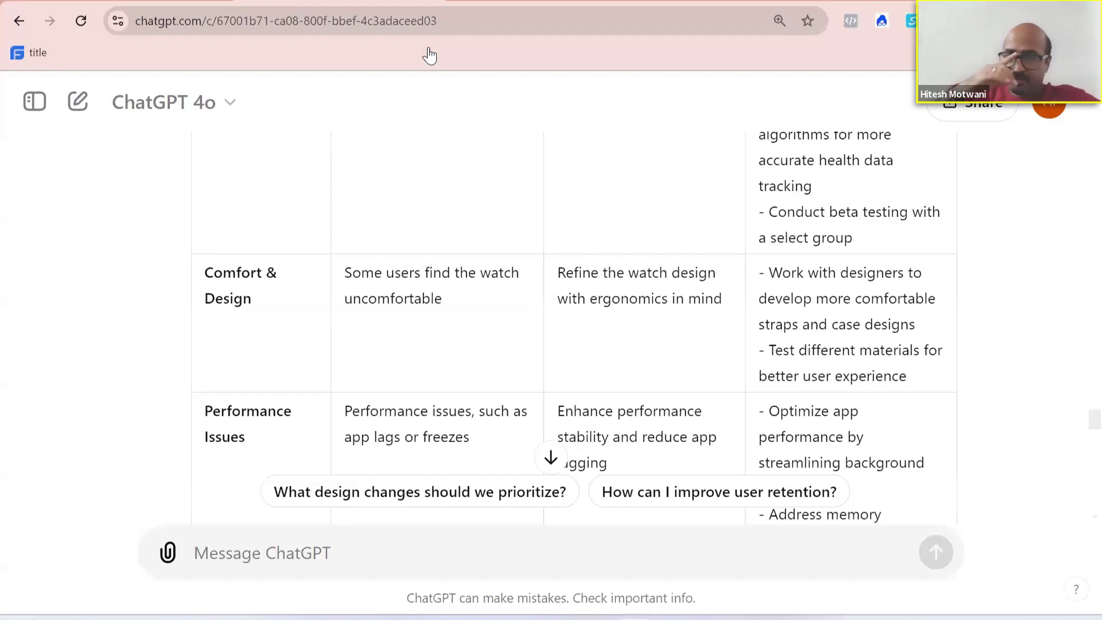
- Advance the full-screen slideshow past the analytics, validation and roadmapping slides to product optimization best practices
key("alt+Tab")
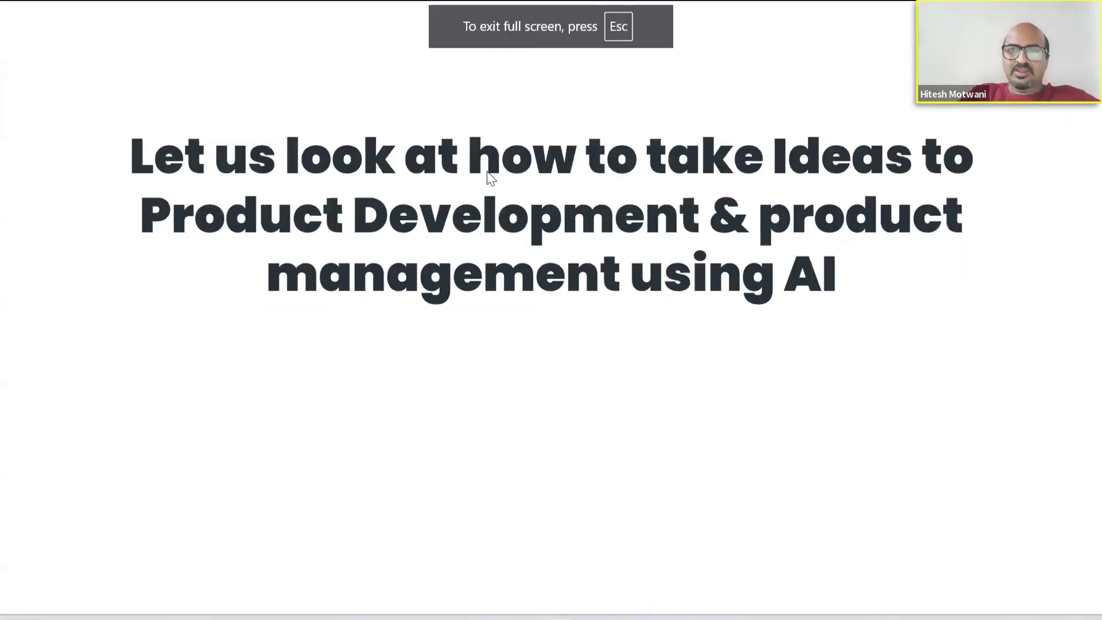
key("Right")
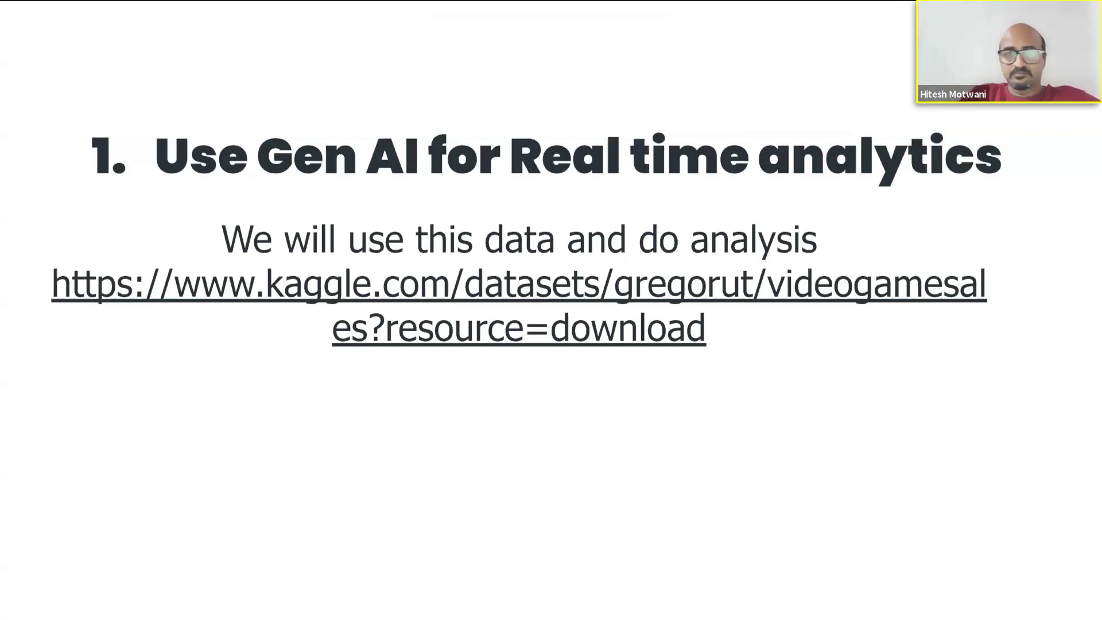
key("Right")
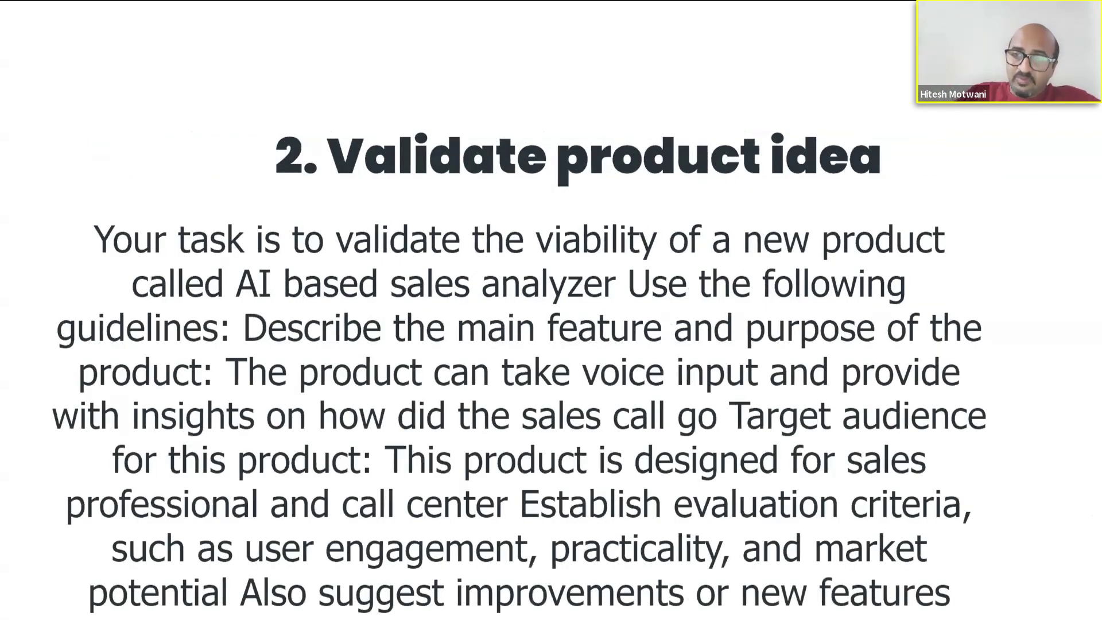
key("Right")
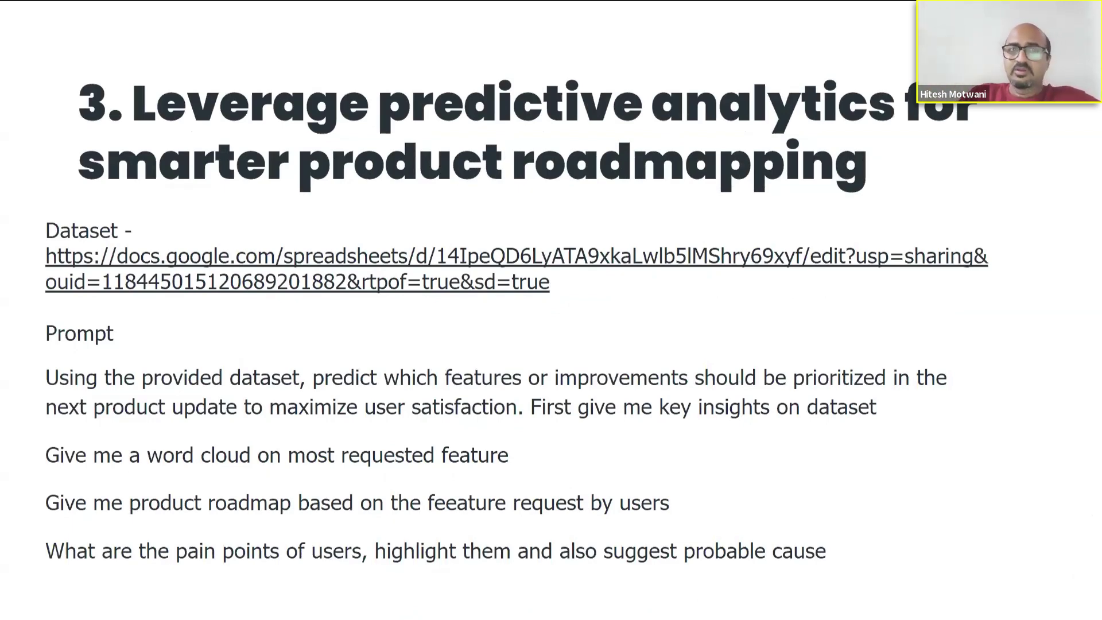
key("Right")
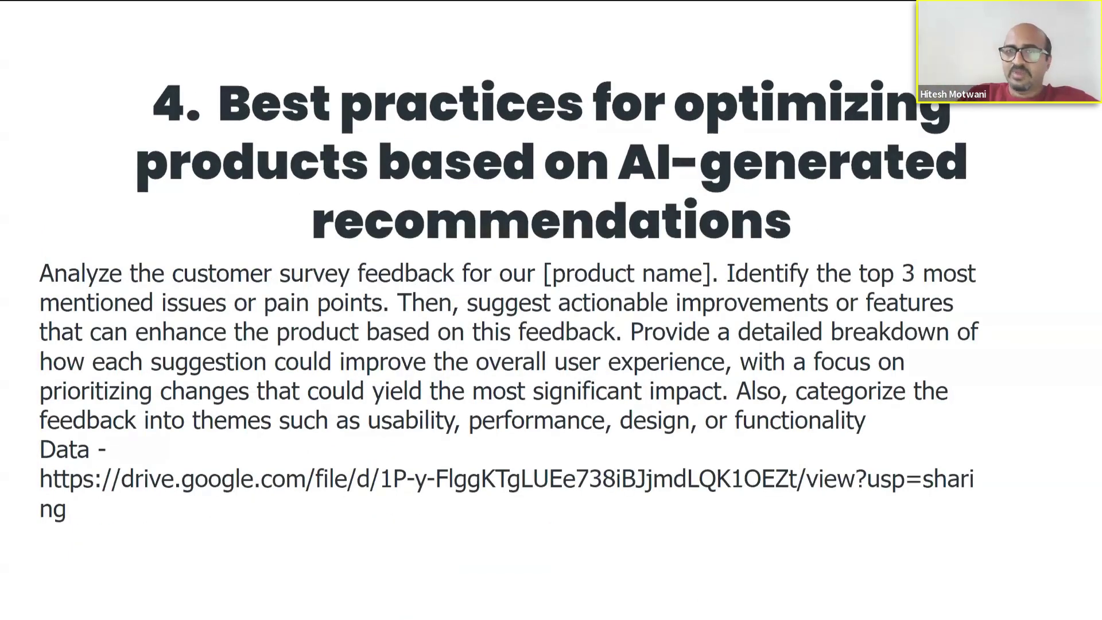